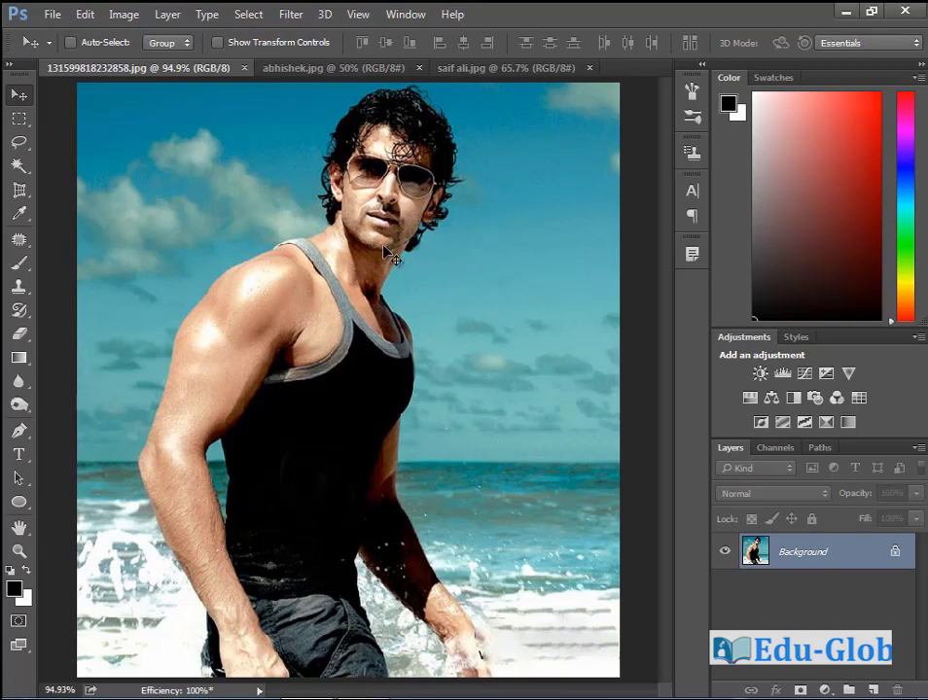
- In saif ali.jpg, start a Pen tool path at the man's chin and trace the face's outer edge up to the hair
click(309, 68)
click(483, 68)
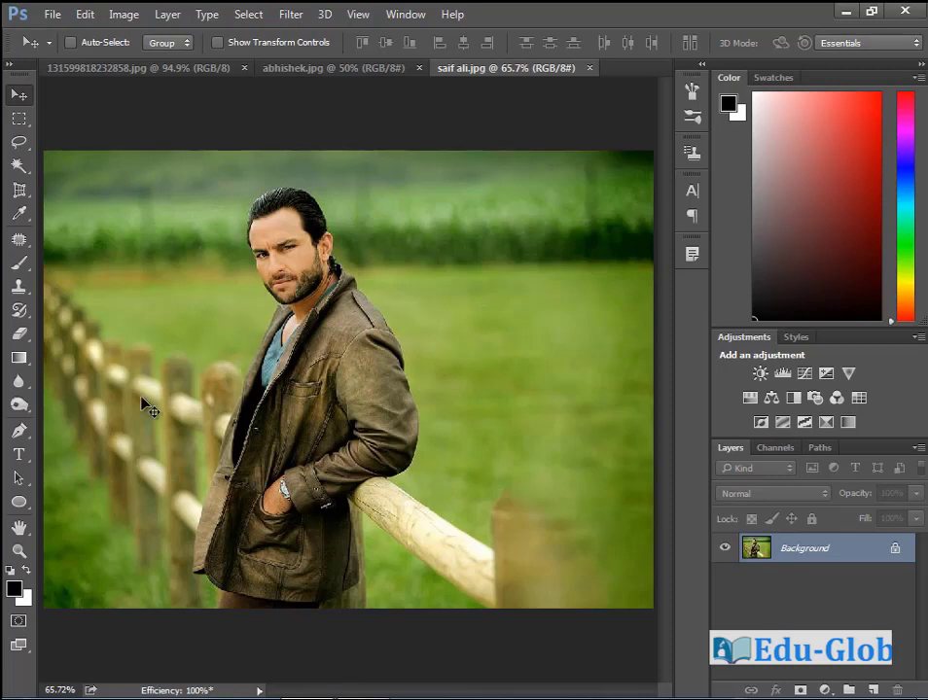
click(17, 434)
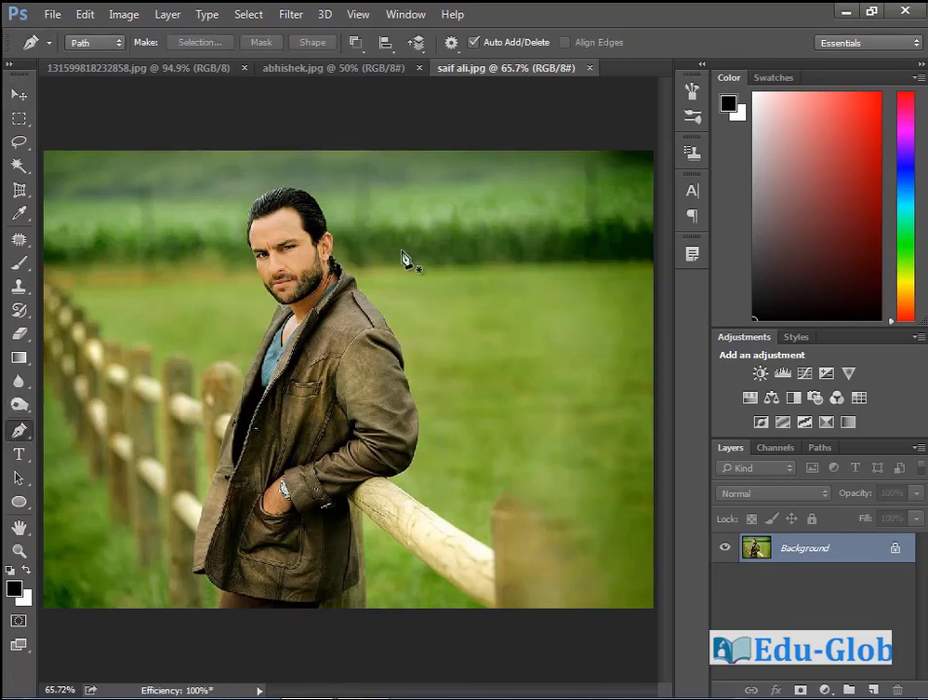
key(ctrl+space)
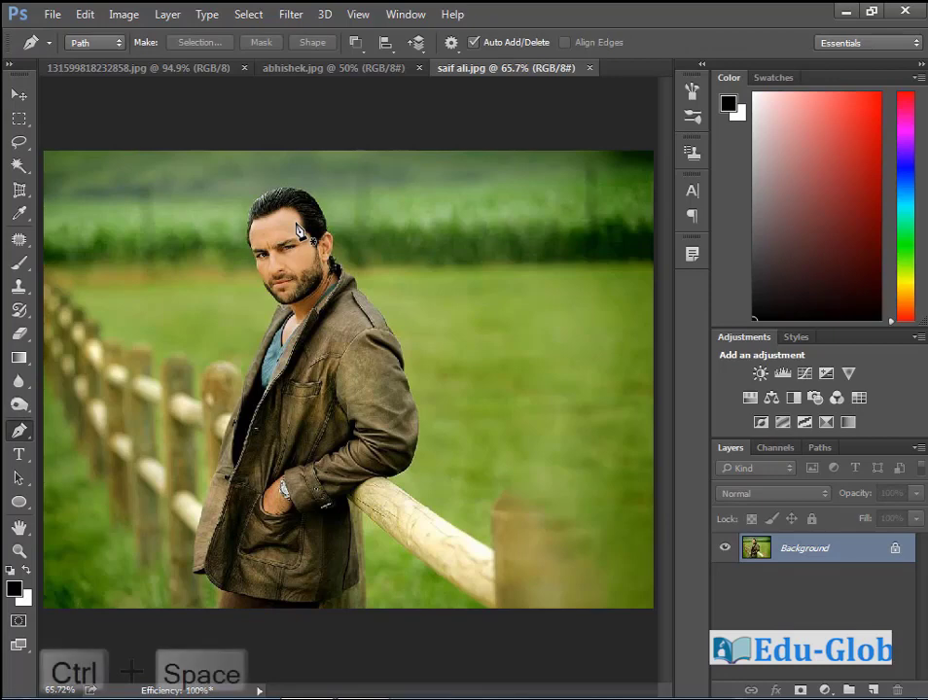
drag(215, 175, 370, 337)
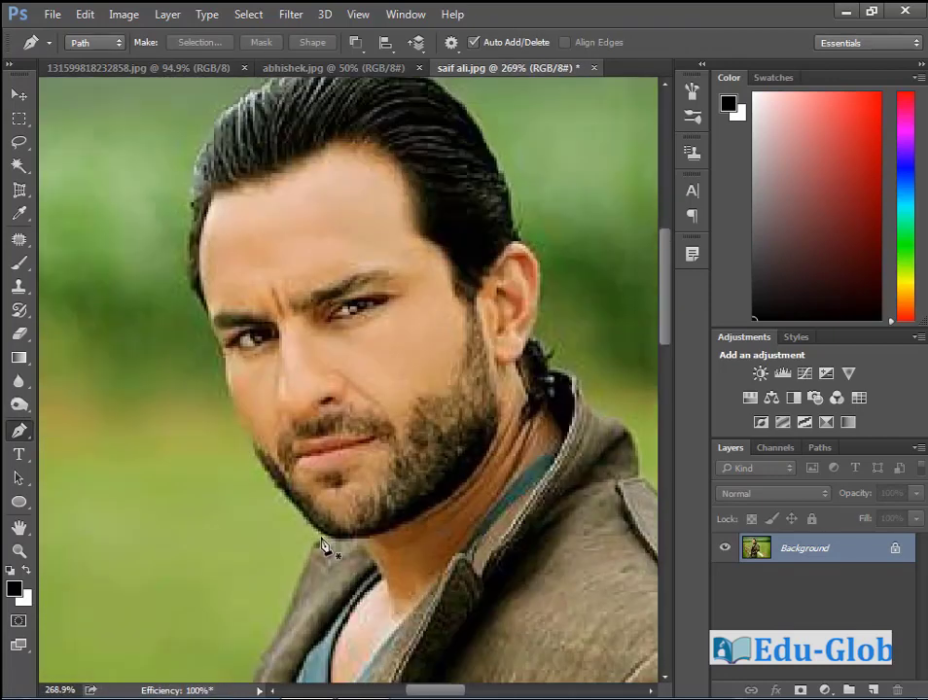
click(320, 533)
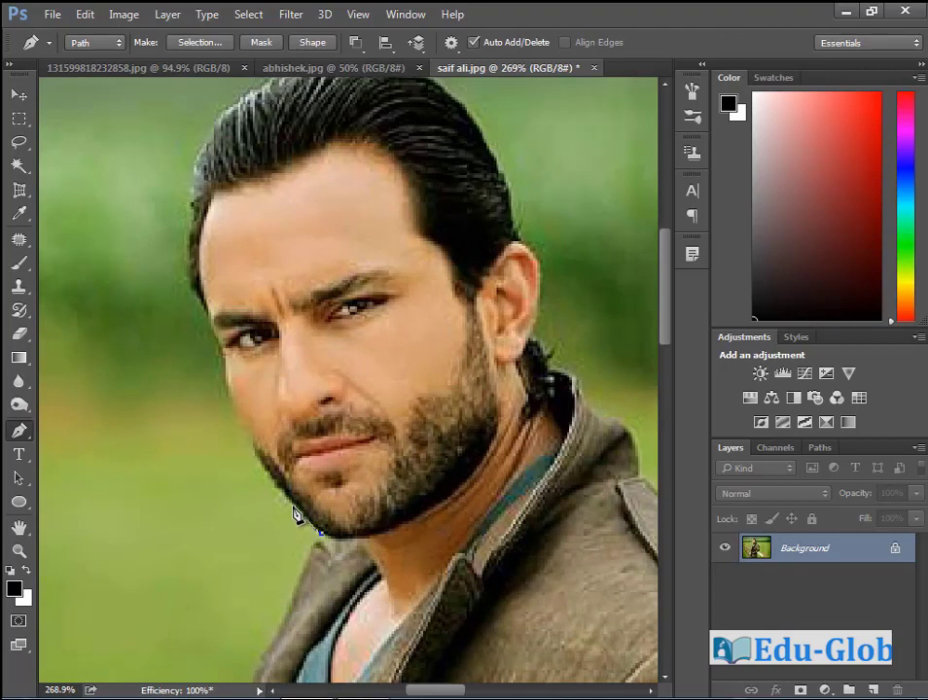
click(247, 435)
click(226, 382)
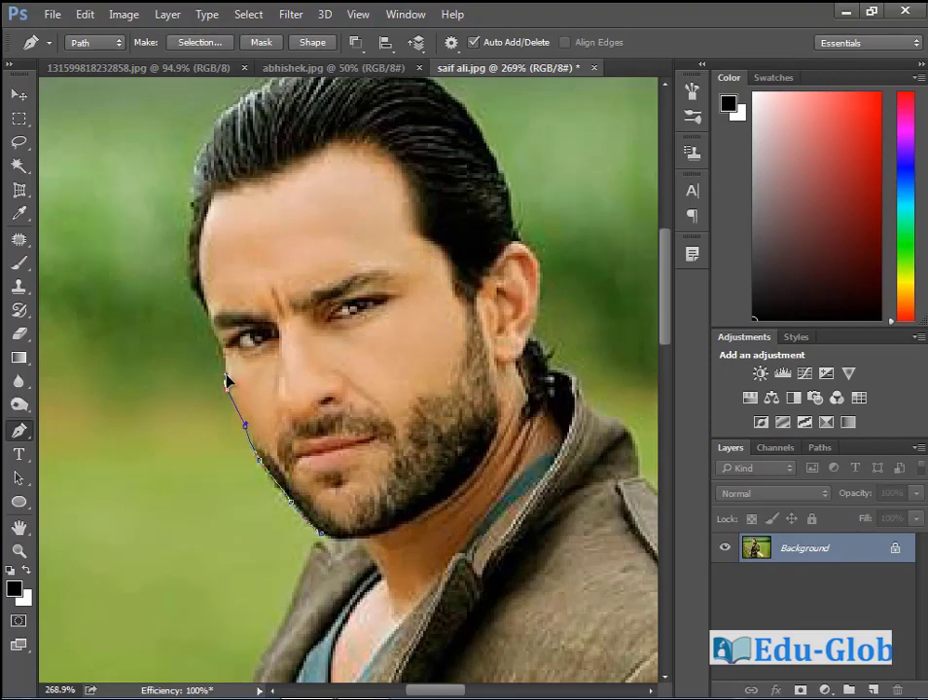
click(209, 317)
click(189, 258)
click(195, 205)
click(195, 168)
- Complete the path around the hair, ear, nape and open collar back to the chin, and convert it to a selection
scroll(246, 179, up, 4)
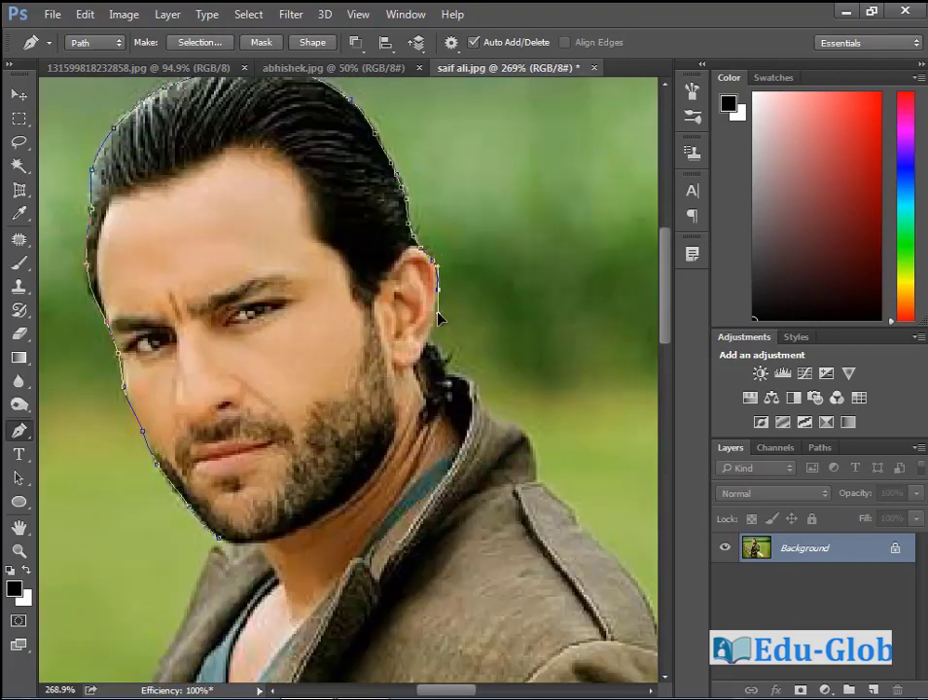
click(439, 353)
click(445, 365)
click(452, 377)
drag(415, 498, 430, 415)
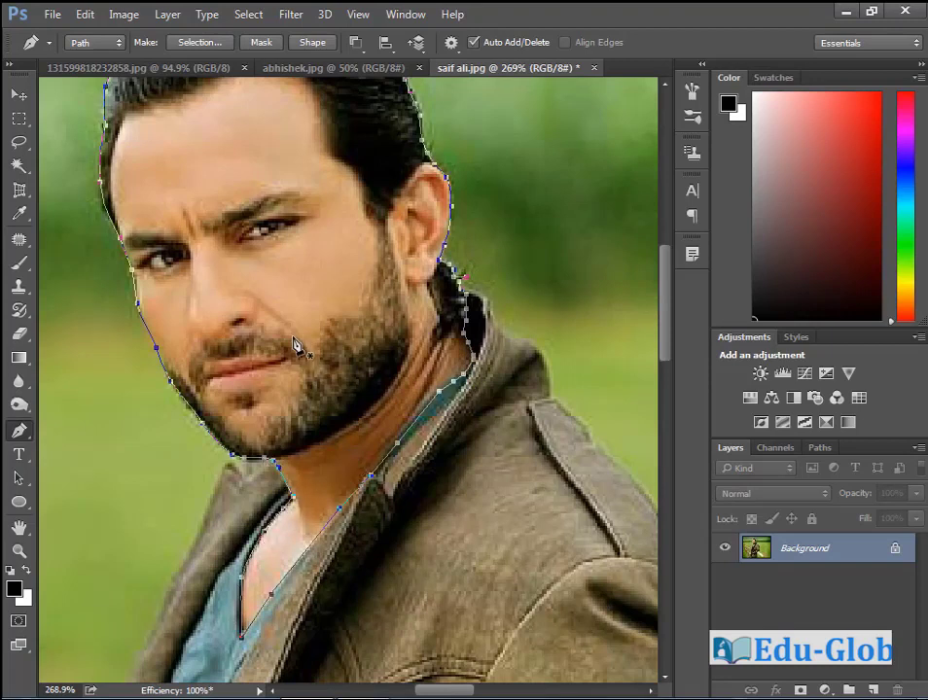
key(ctrl+Return)
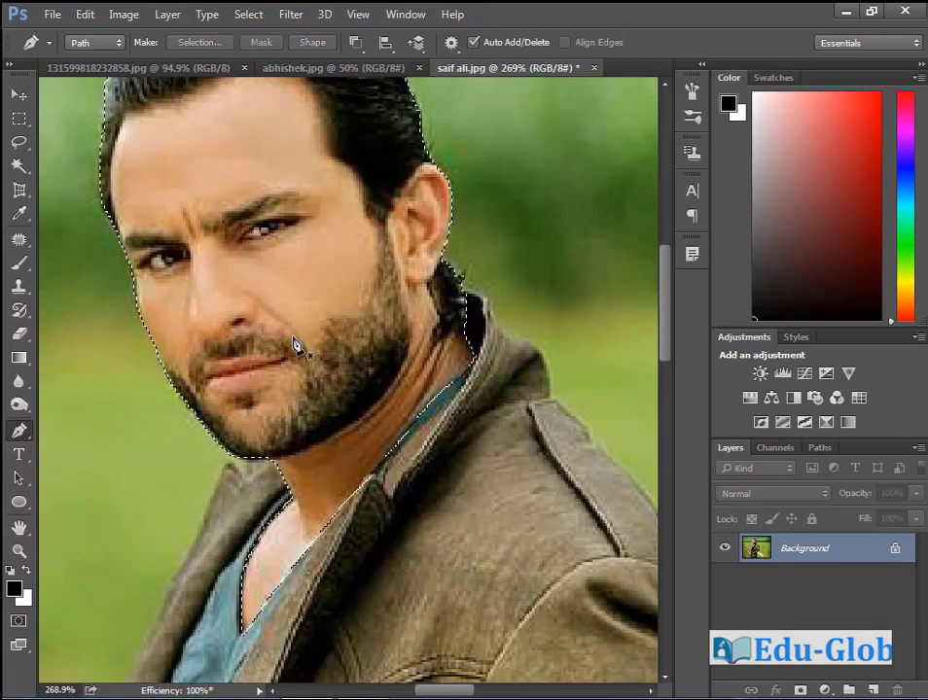
- Invert the selection so only the head and neck are selected, and copy them to a new layer
scroll(290, 423, up, 3)
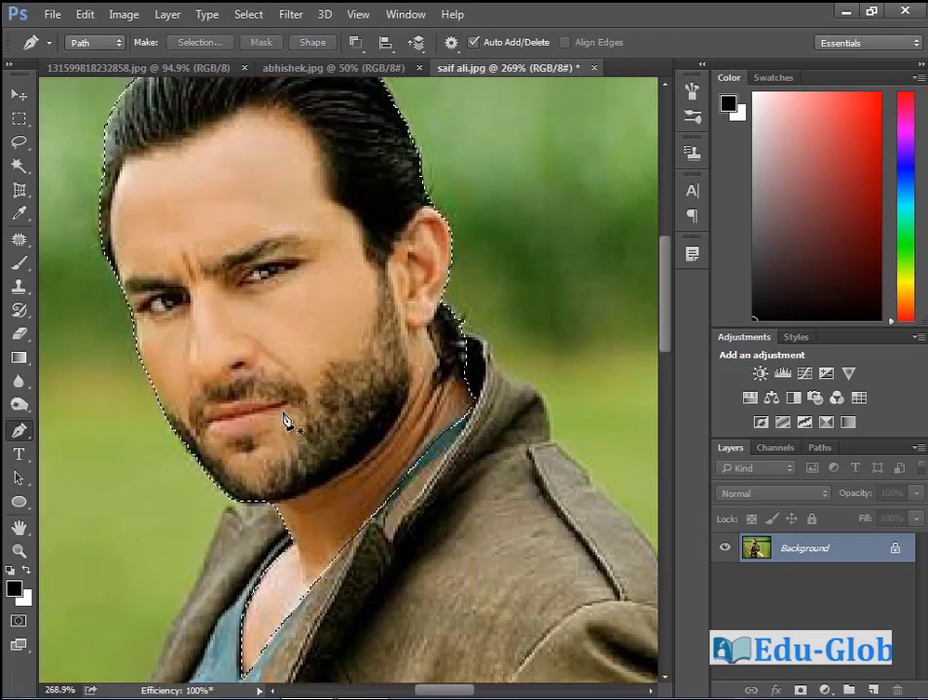
scroll(286, 420, up, 1)
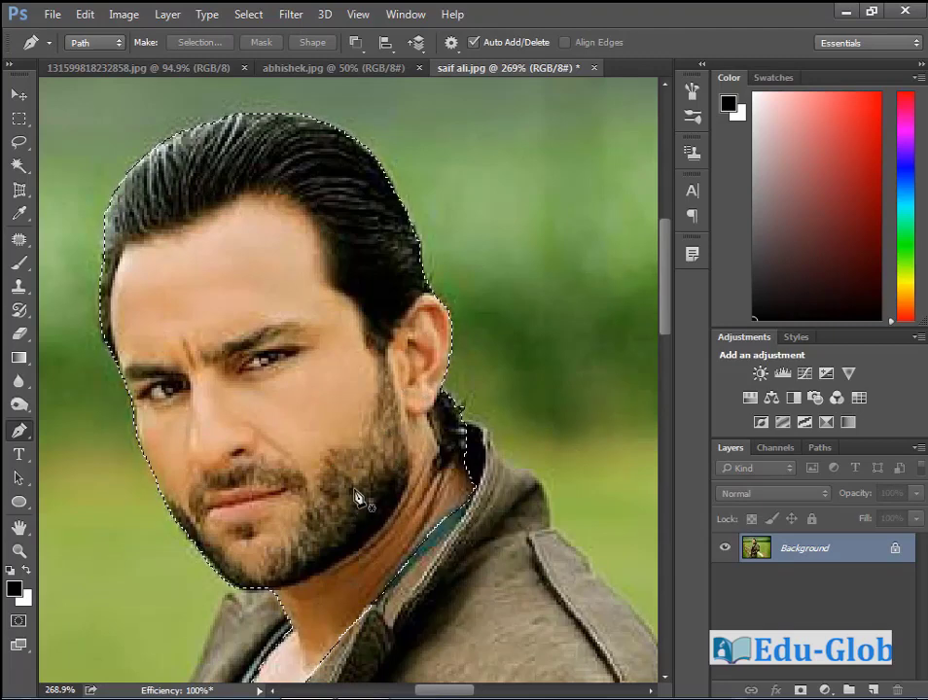
key(ctrl+0)
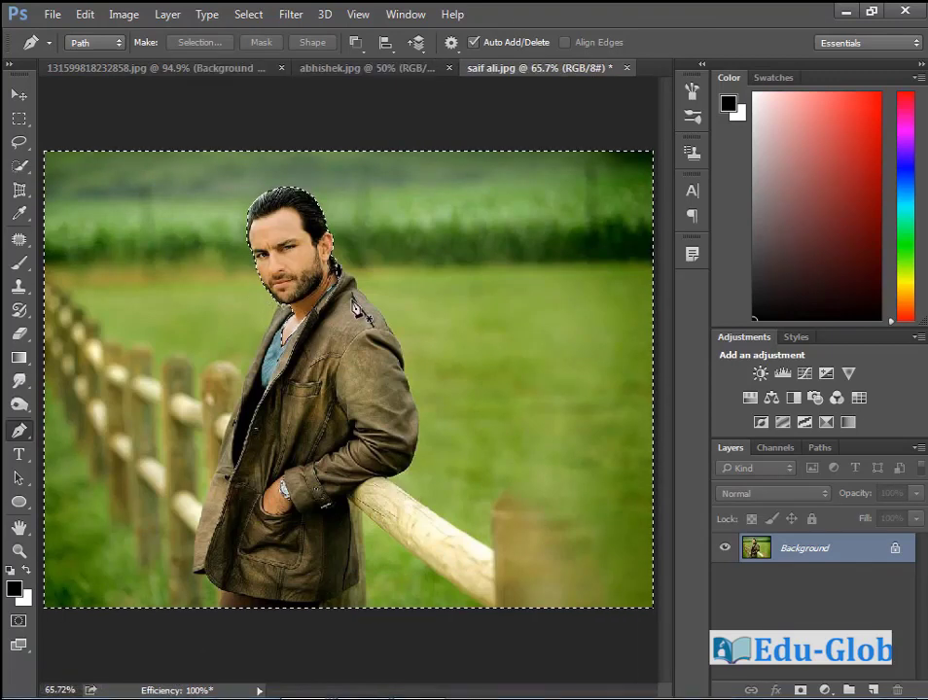
click(355, 43)
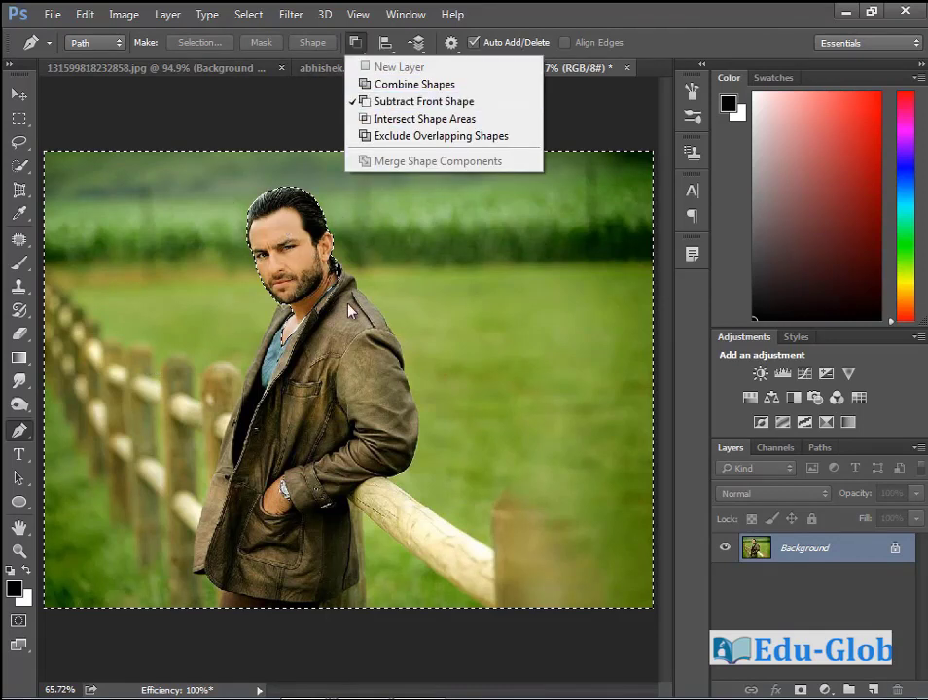
click(282, 136)
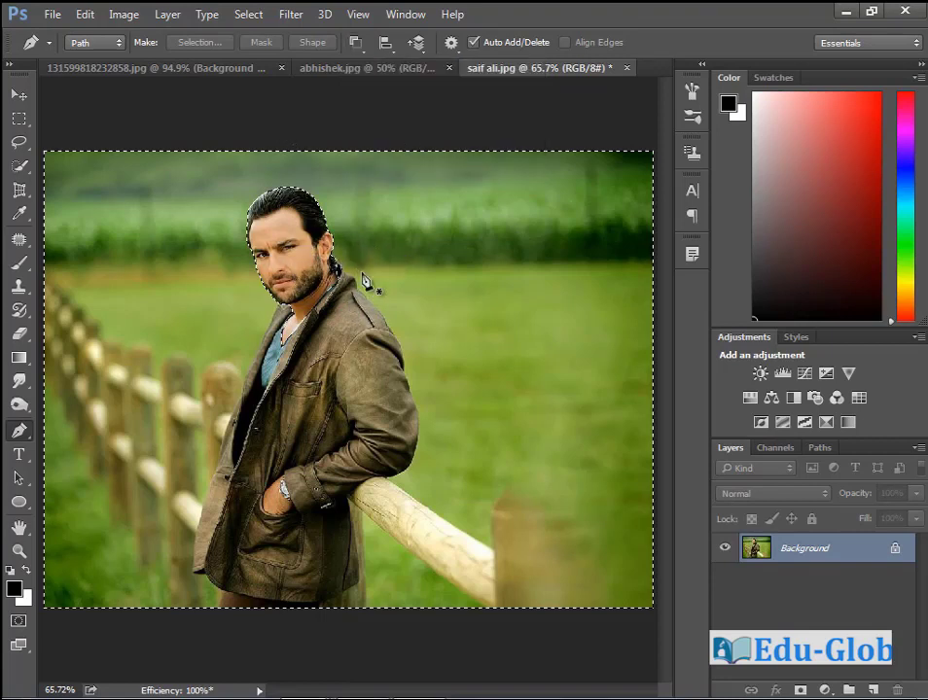
click(252, 16)
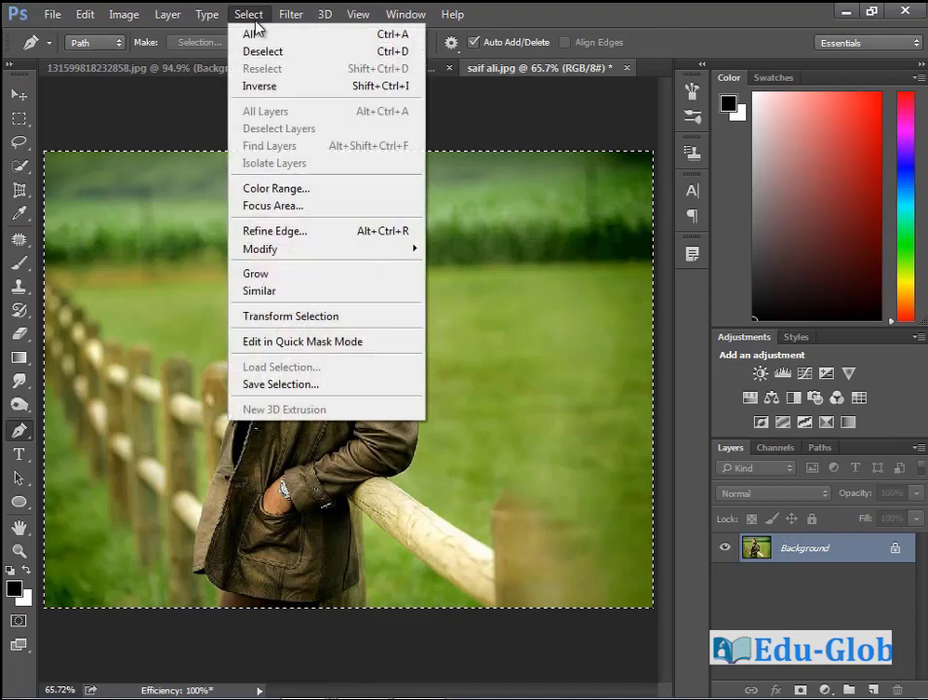
click(338, 87)
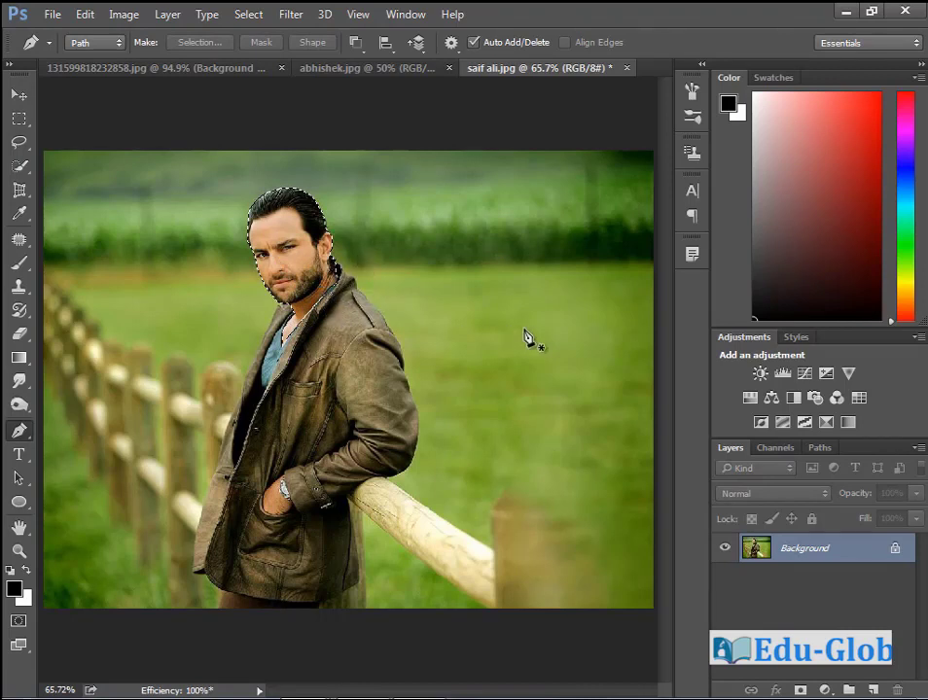
key(ctrl+j)
key(v)
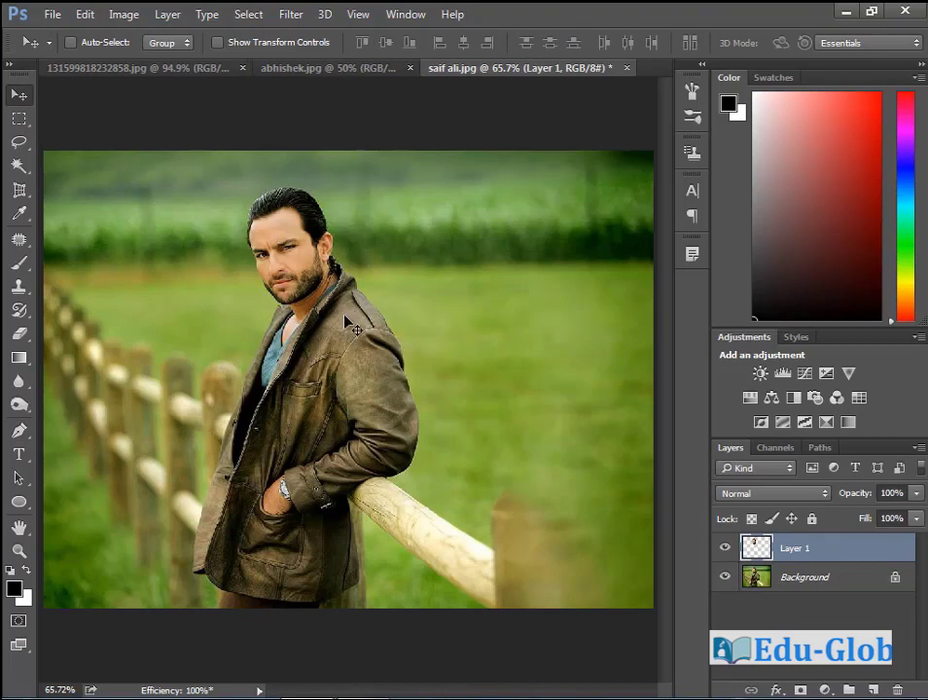
- Float the three open images as separate windows and arrange the beach photo and saif ali.jpg side by side
drag(472, 68, 522, 208)
drag(352, 76, 171, 259)
drag(202, 75, 140, 231)
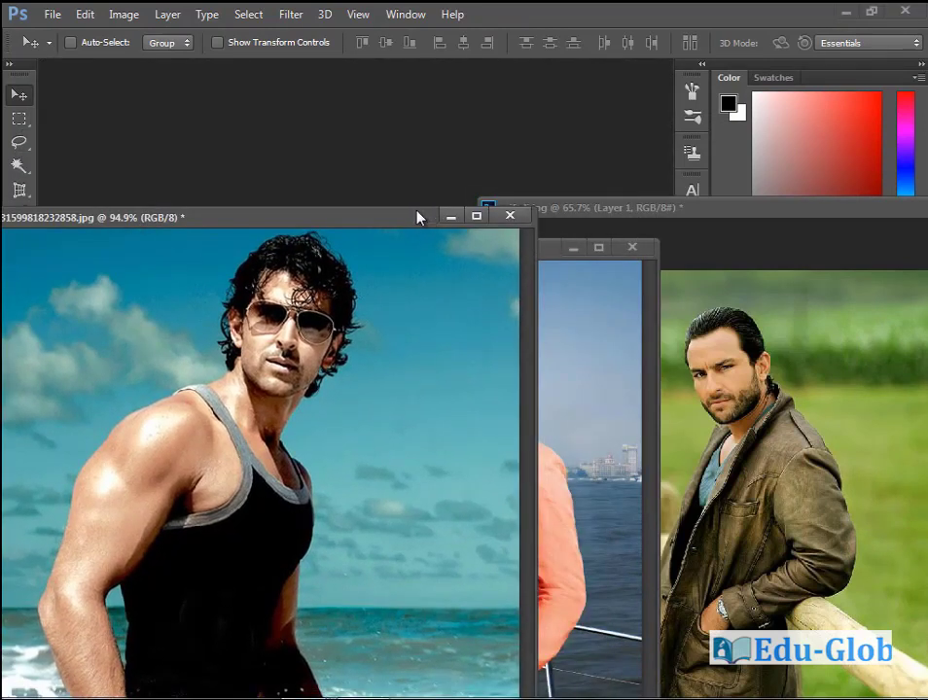
drag(418, 217, 319, 234)
click(706, 228)
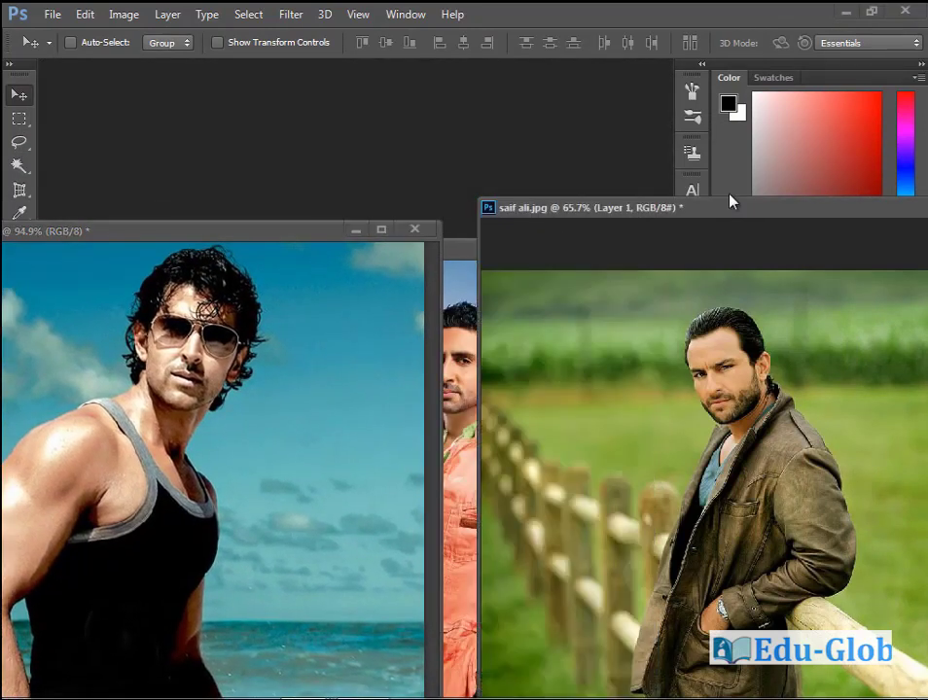
drag(730, 201, 694, 168)
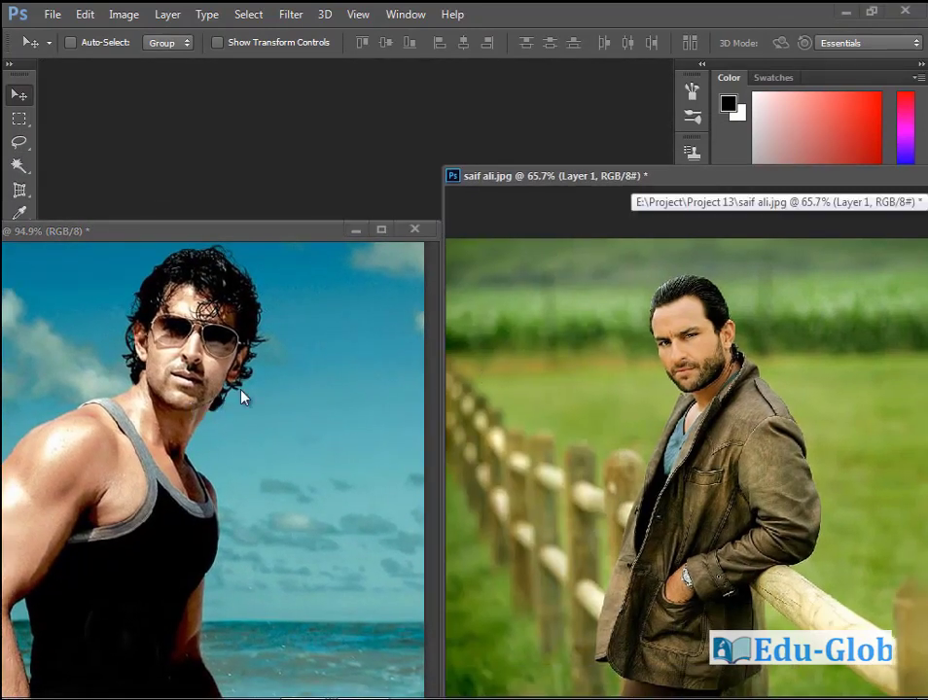
- Bring the cut-out head layer into 131599818232858.jpg and move it next to the original head
drag(721, 417, 293, 389)
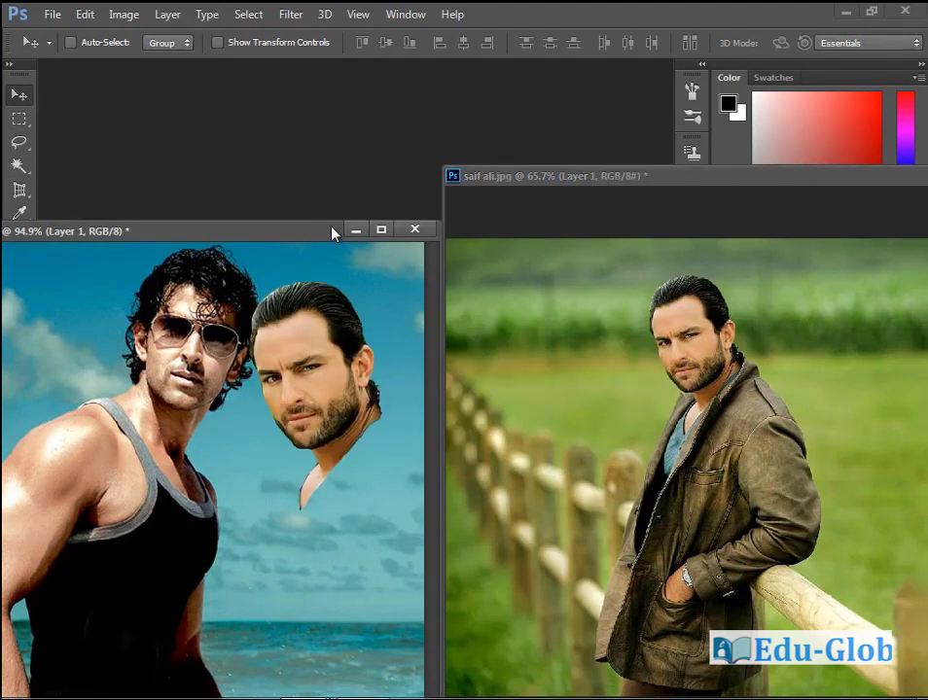
drag(332, 232, 533, 162)
drag(552, 328, 400, 329)
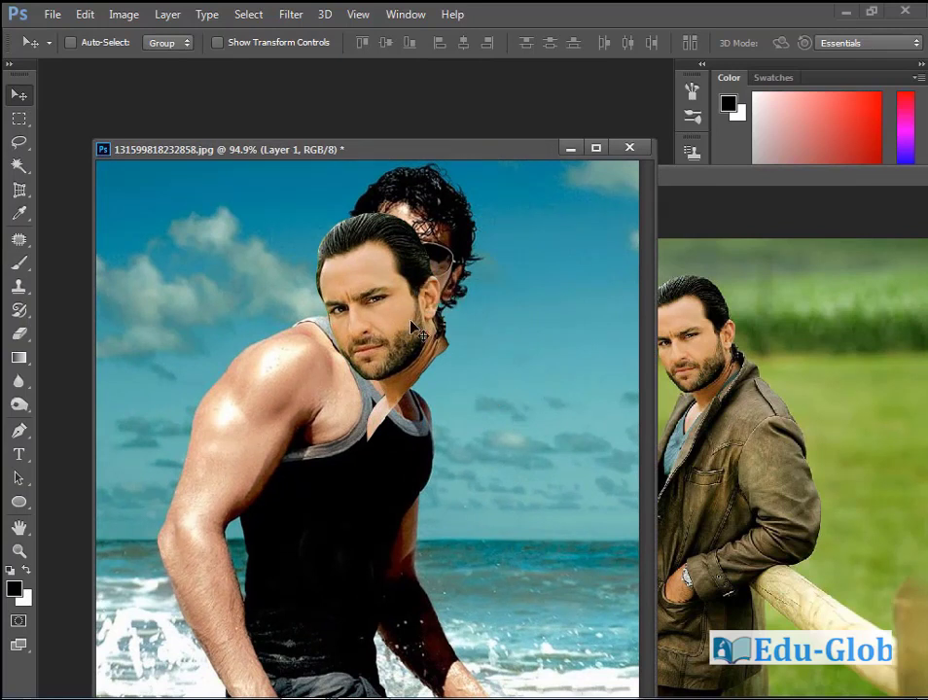
- Flip the cut-out head horizontally and position it over the original man's head
key(ctrl+t)
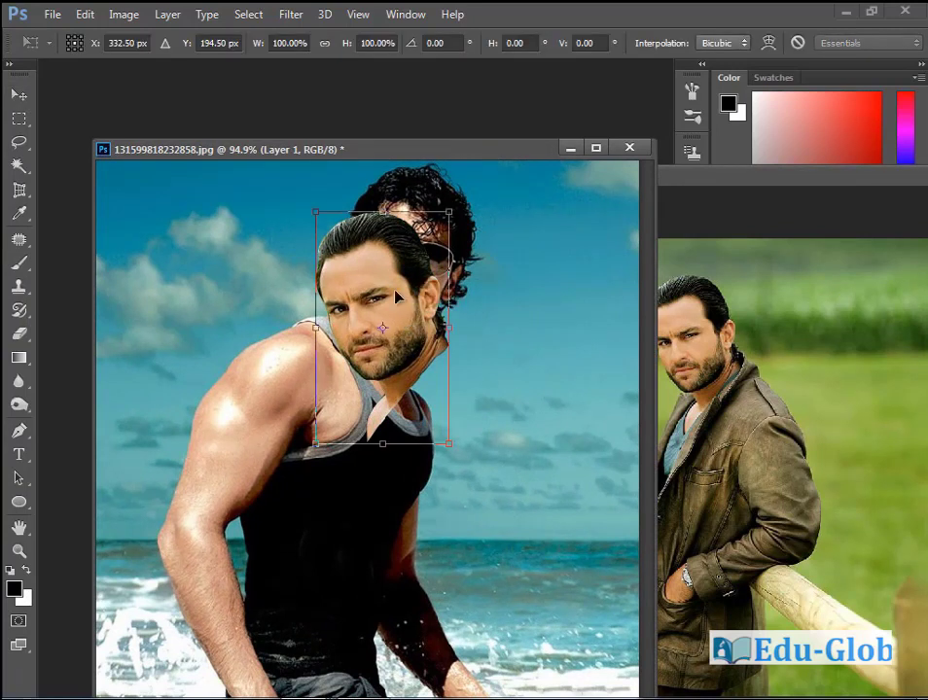
right_click(404, 299)
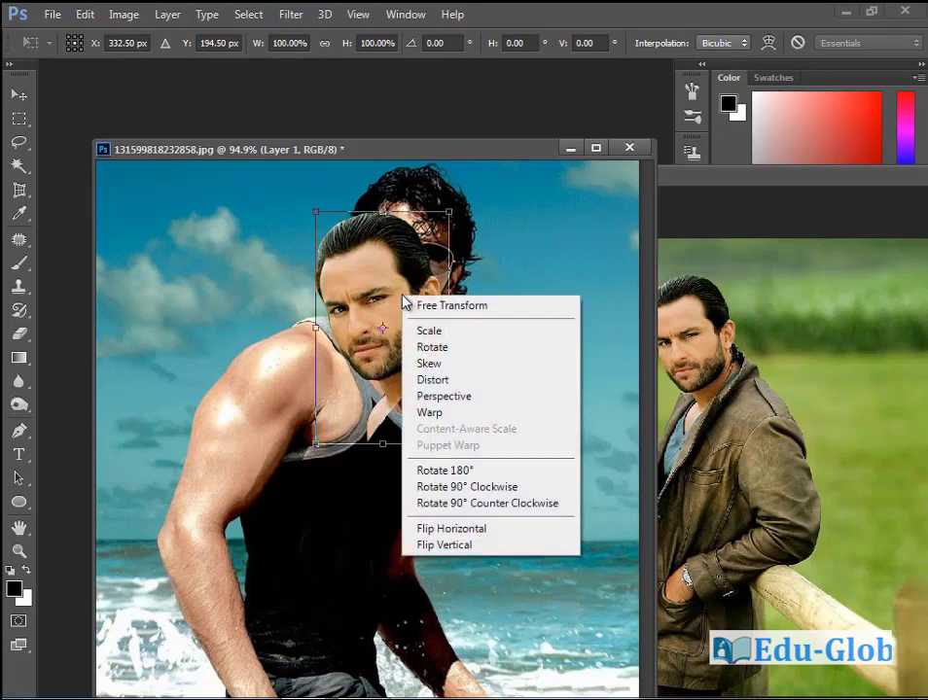
click(484, 529)
drag(384, 352, 412, 305)
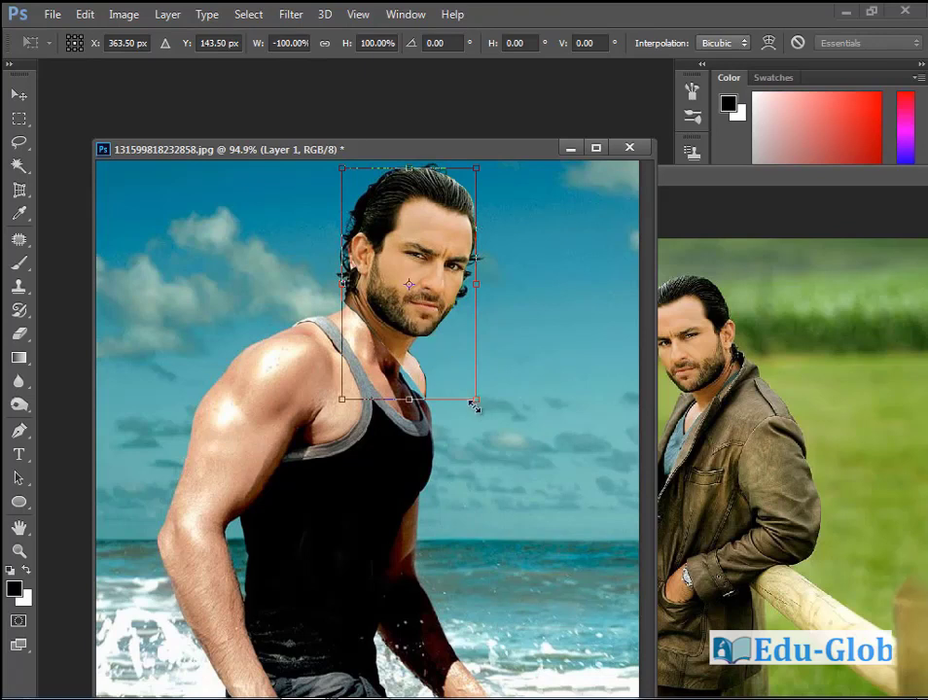
- Enlarge the cut-out head to about 108% and nudge it slightly down onto the neck
drag(477, 399, 481, 407)
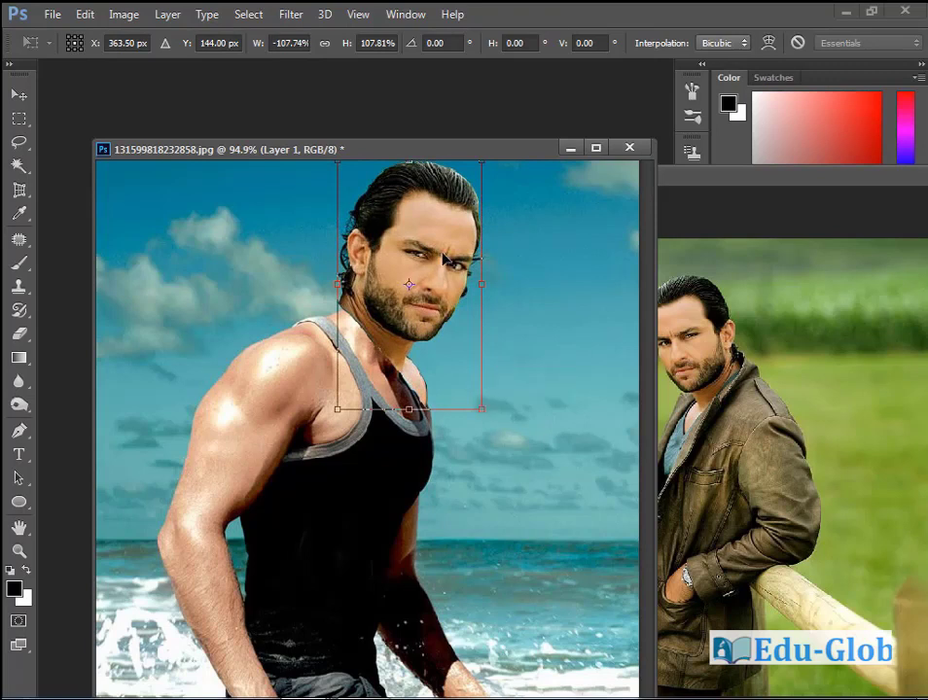
key(Return)
drag(431, 276, 426, 287)
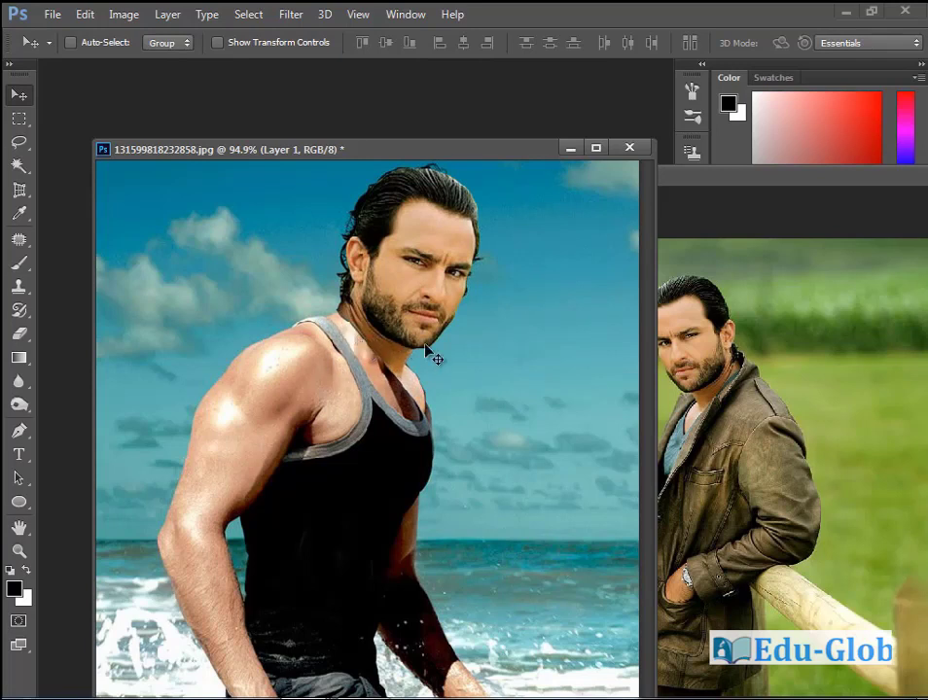
- Erase the cut-out's neck and collar edges with the Eraser at 59% opacity to blend them into the body
click(36, 334)
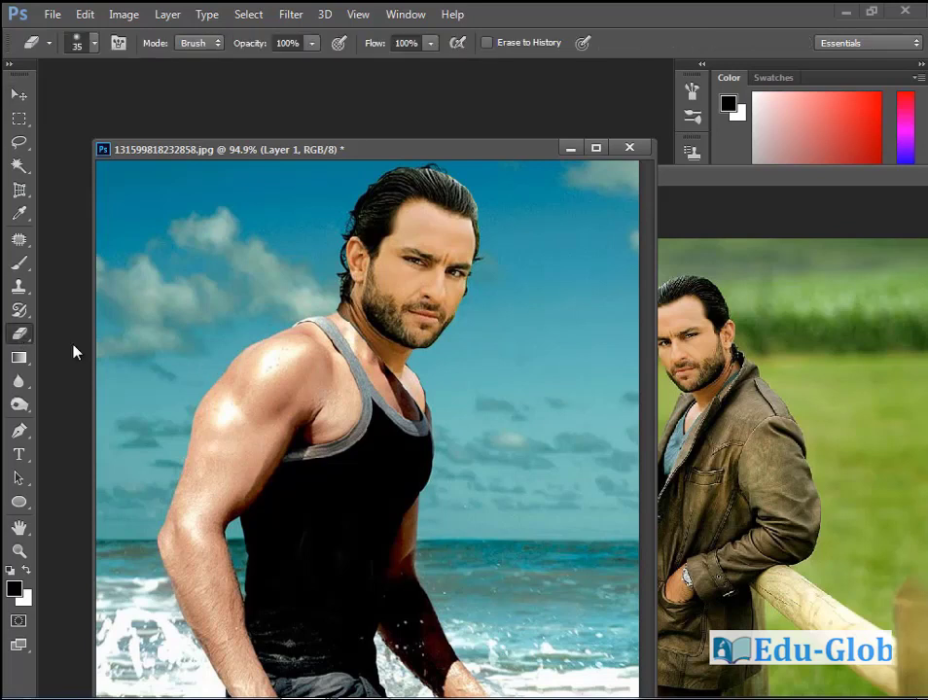
click(312, 43)
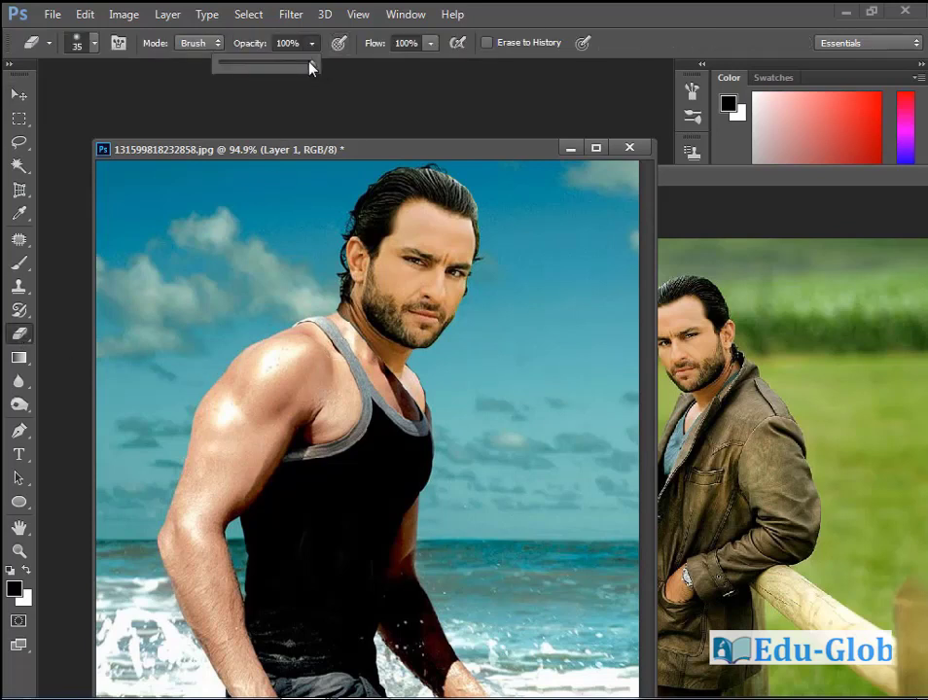
drag(277, 68, 272, 68)
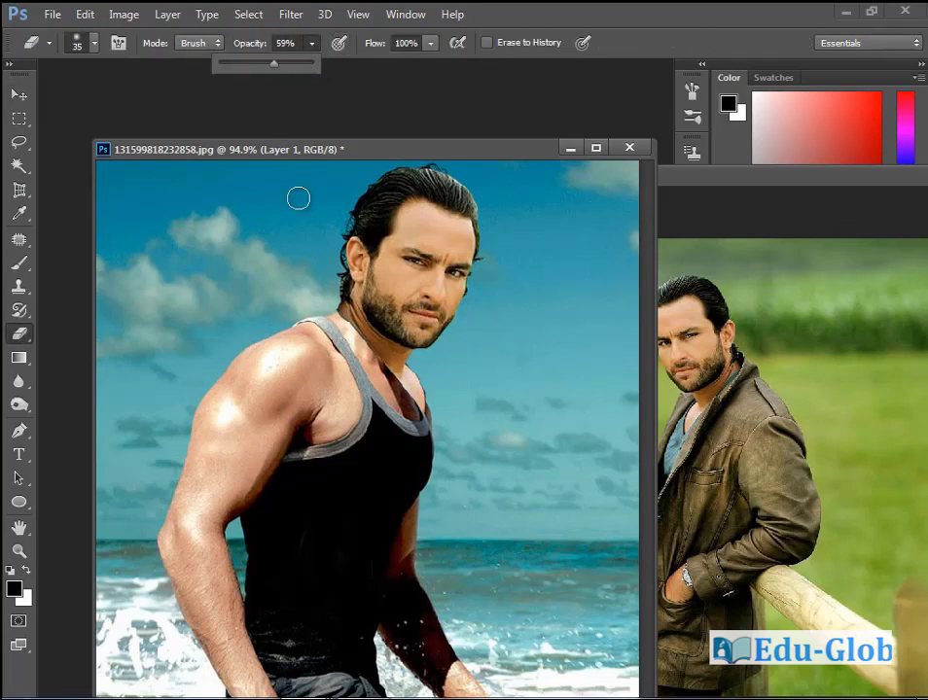
click(332, 336)
mouse_move(336, 323)
mouse_down()
mouse_move(353, 365)
mouse_move(341, 326)
mouse_move(384, 394)
mouse_move(398, 392)
mouse_move(383, 385)
mouse_move(408, 402)
mouse_move(418, 396)
mouse_move(390, 384)
mouse_move(426, 397)
mouse_move(438, 389)
mouse_move(431, 381)
mouse_move(419, 411)
mouse_move(420, 373)
mouse_up()
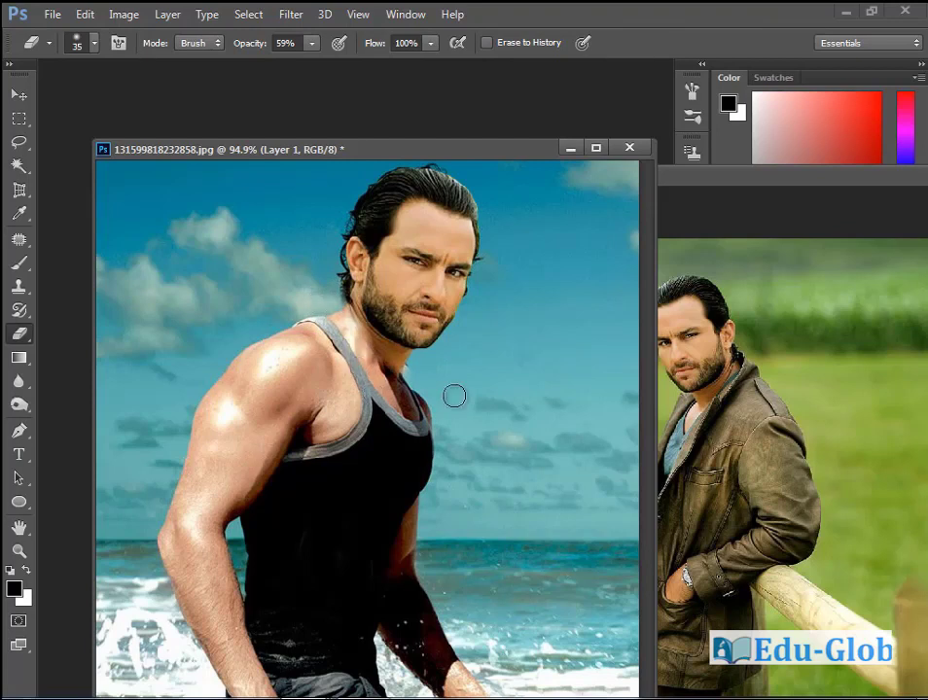
- Scale the head layer to about 98% and rotate it about -1°
key(ctrl+t)
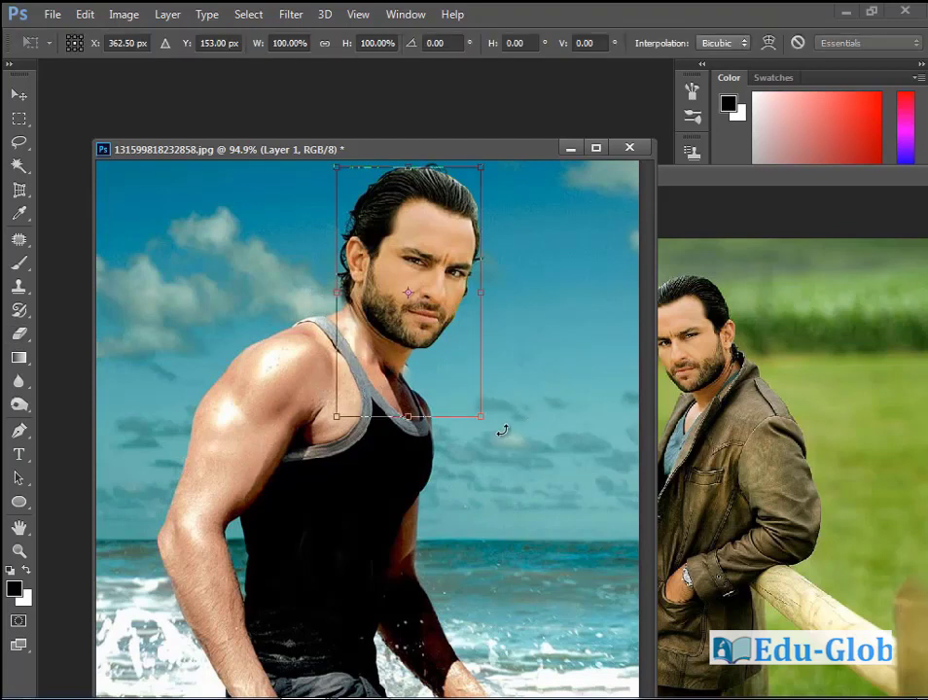
drag(483, 416, 480, 414)
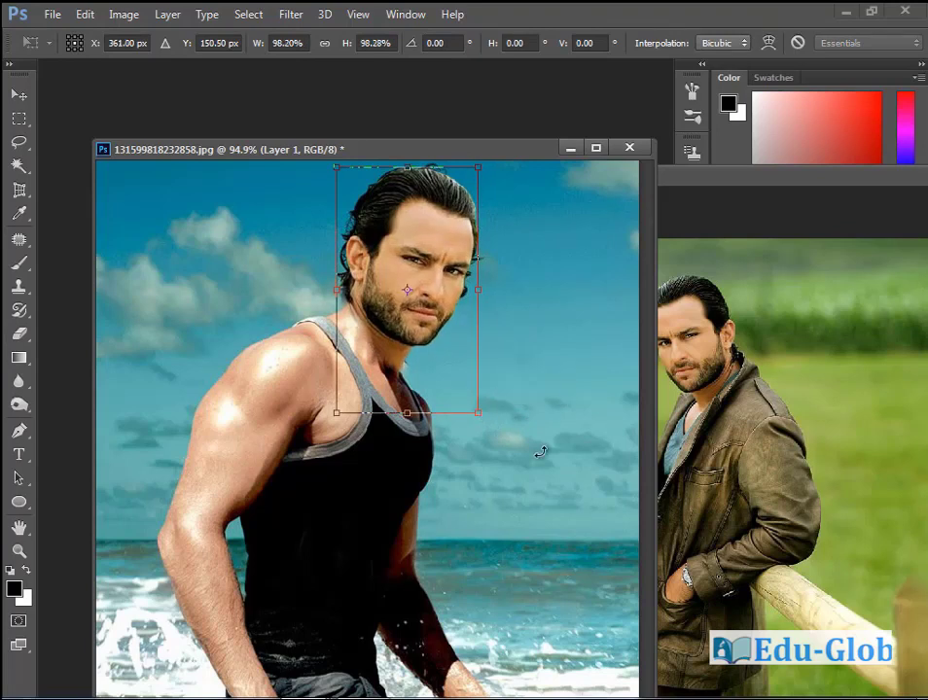
drag(539, 451, 541, 448)
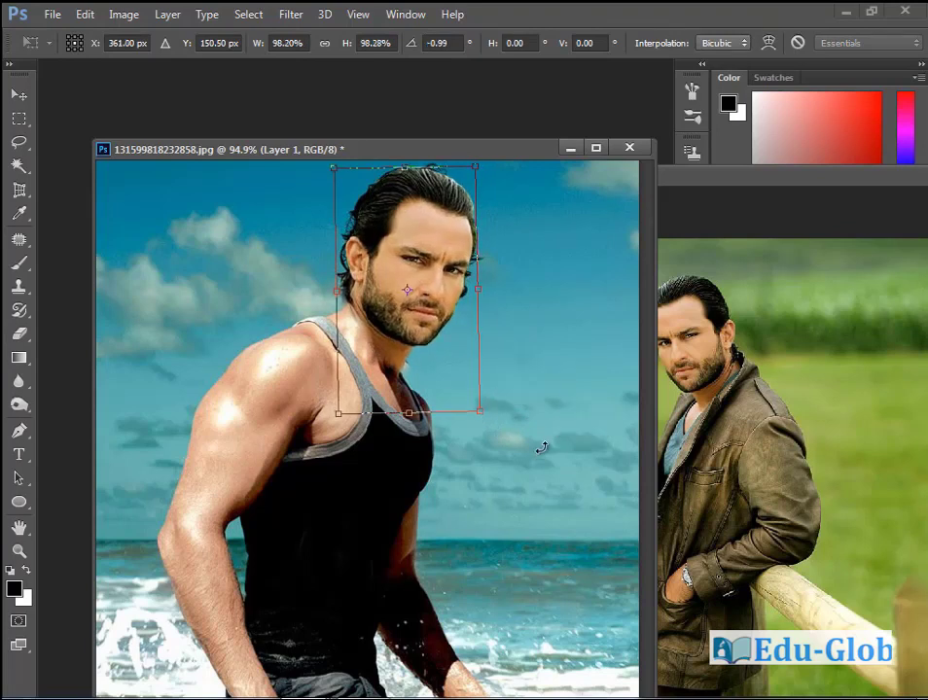
key(Return)
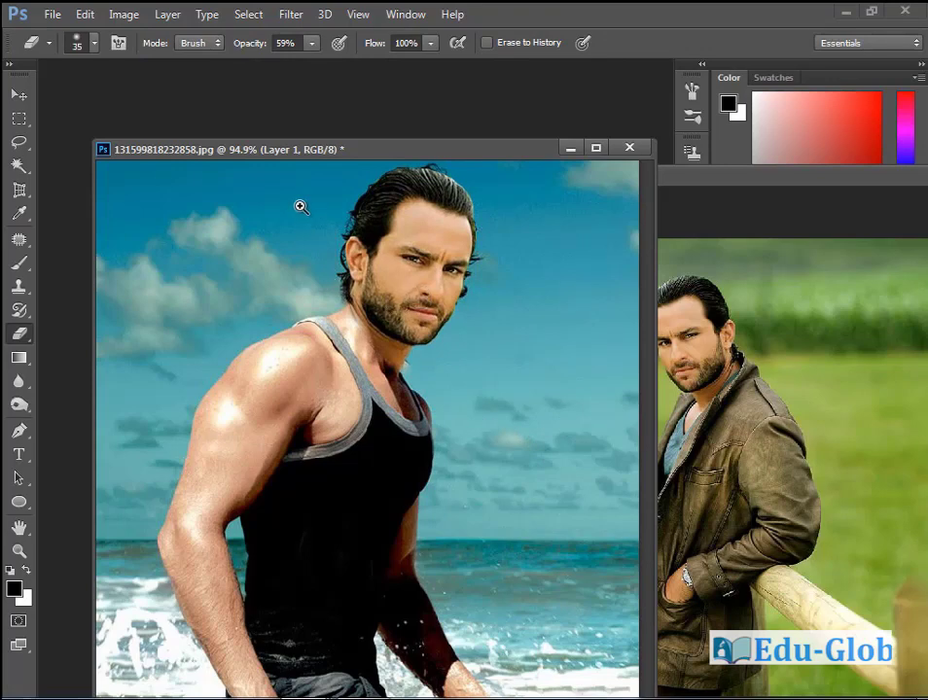
- Erase the cut-out's remaining neck edge below the ear, jaw and chin with the Eraser, using a brush as small as 9 px
drag(301, 205, 596, 517)
drag(338, 331, 439, 403)
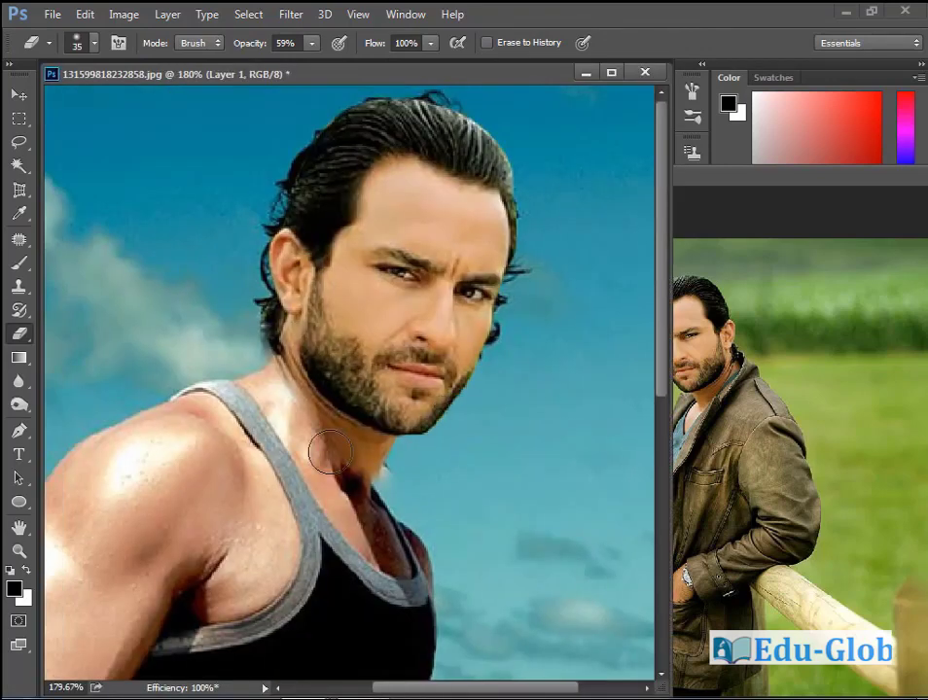
key(bracketleft)
key(bracketleft)
key(bracketleft)
key(bracketleft)
key(bracketleft)
key(bracketleft)
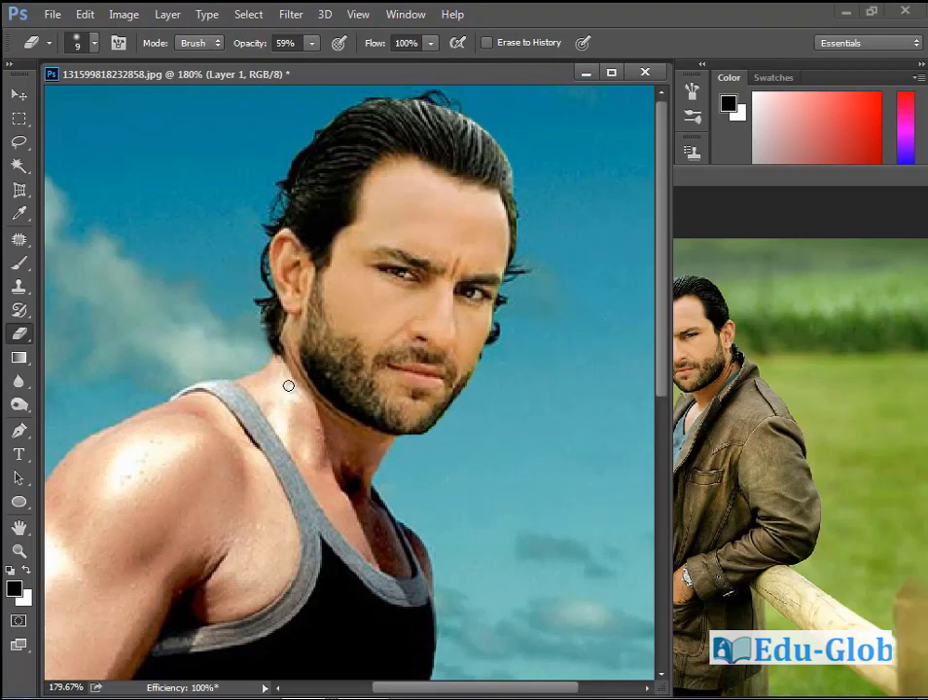
key(bracketright)
key(bracketright)
key(bracketright)
key(bracketright)
key(2)
- Try to shift the head slightly down and smudge the neck seam with a 10 px Smudge brush at 60% strength
key(v)
drag(387, 383, 393, 391)
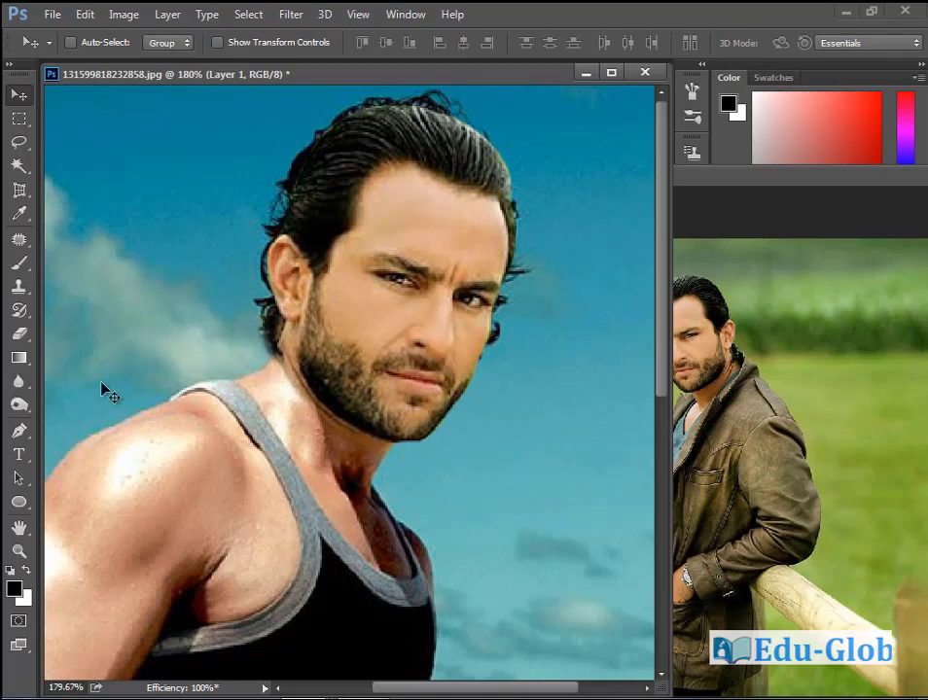
click(21, 384)
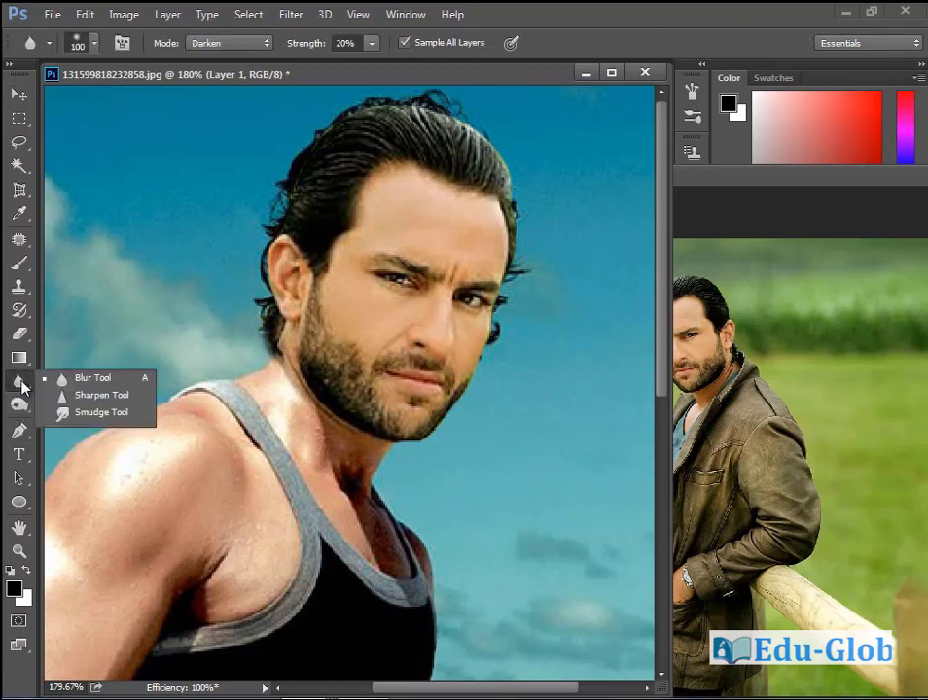
click(97, 412)
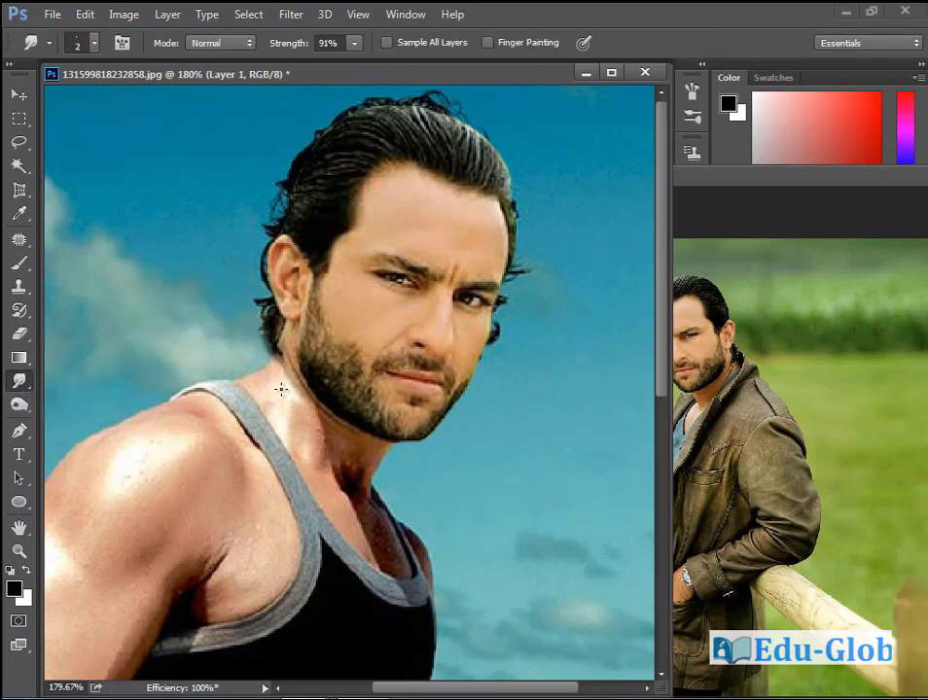
key(bracketright)
key(bracketright)
click(350, 45)
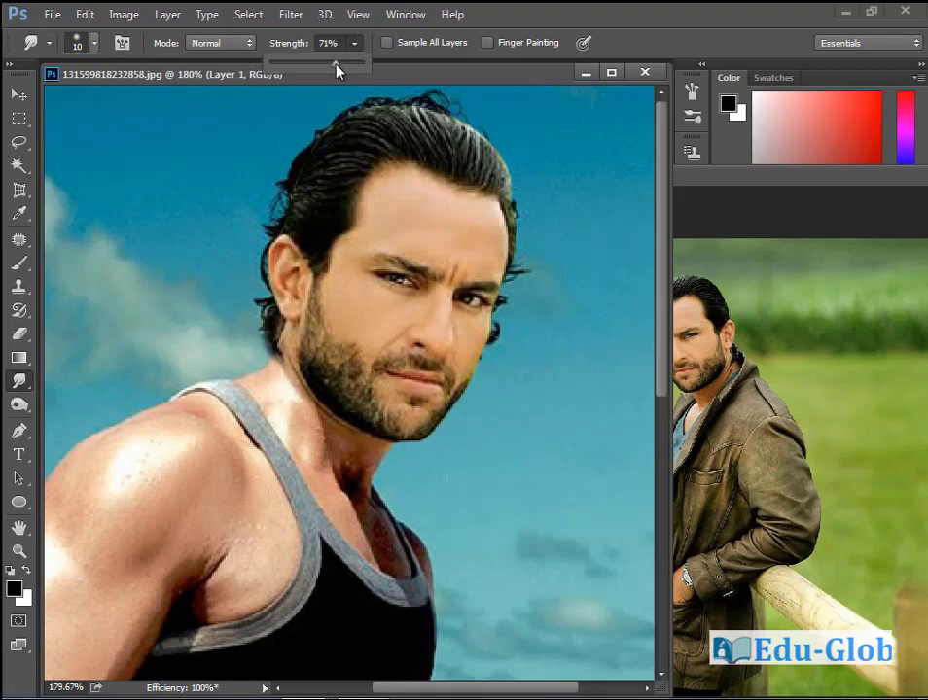
click(282, 361)
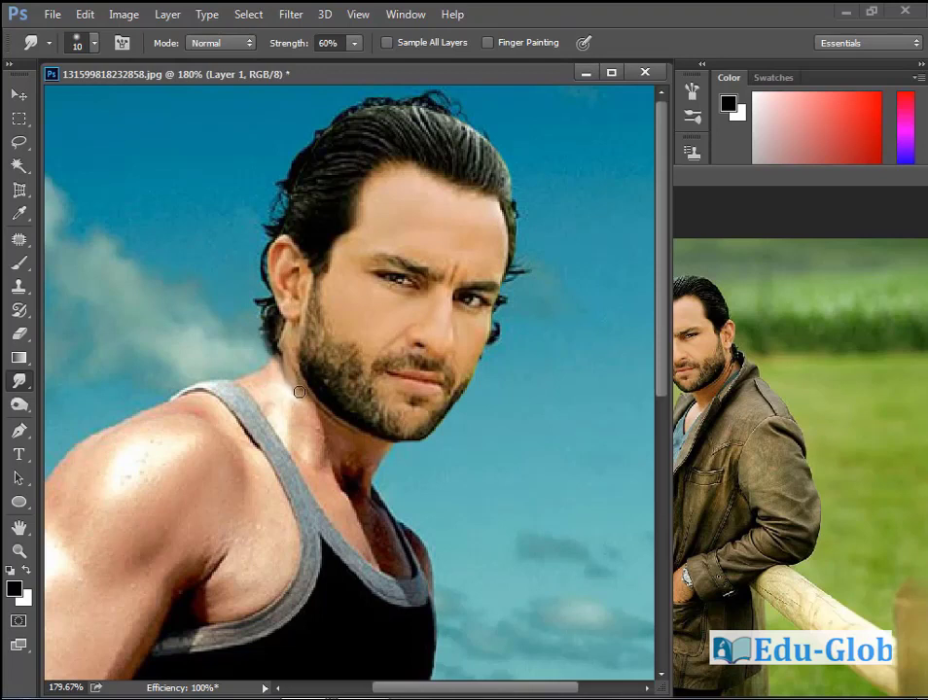
- Clone skin from below the ear over the bright neck seam with a 25 px Clone Stamp at 81% opacity
click(19, 286)
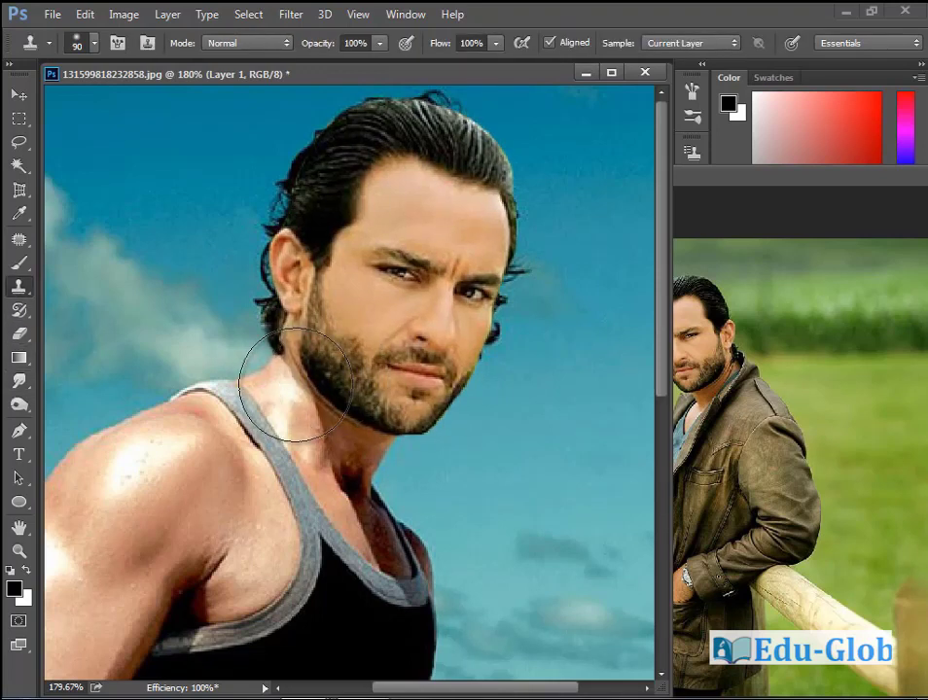
key(bracketleft)
key(bracketleft)
key(bracketleft)
key(bracketleft)
key(bracketleft)
key(bracketleft)
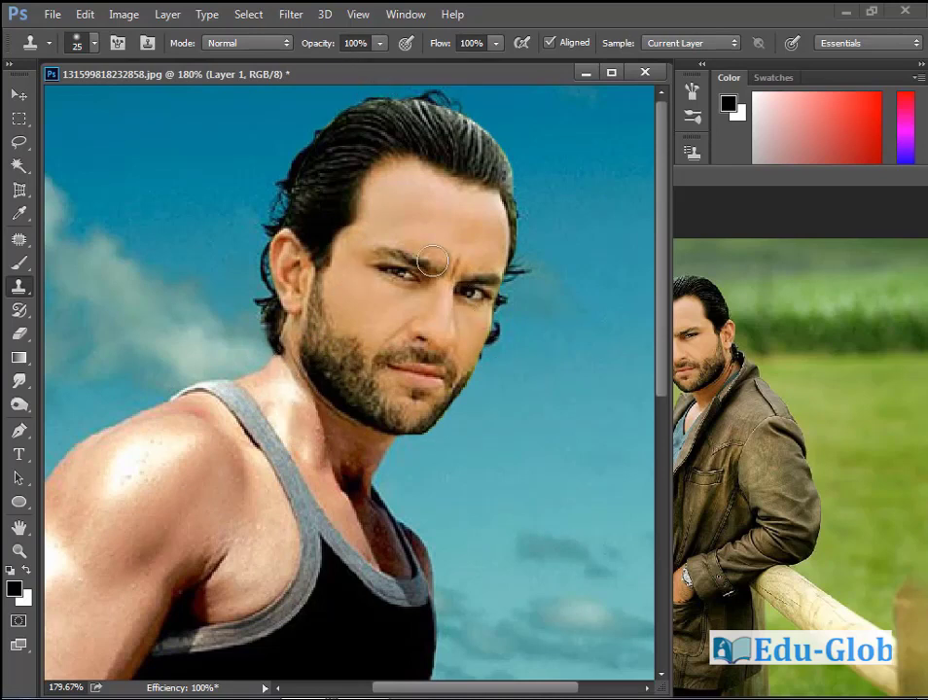
click(379, 43)
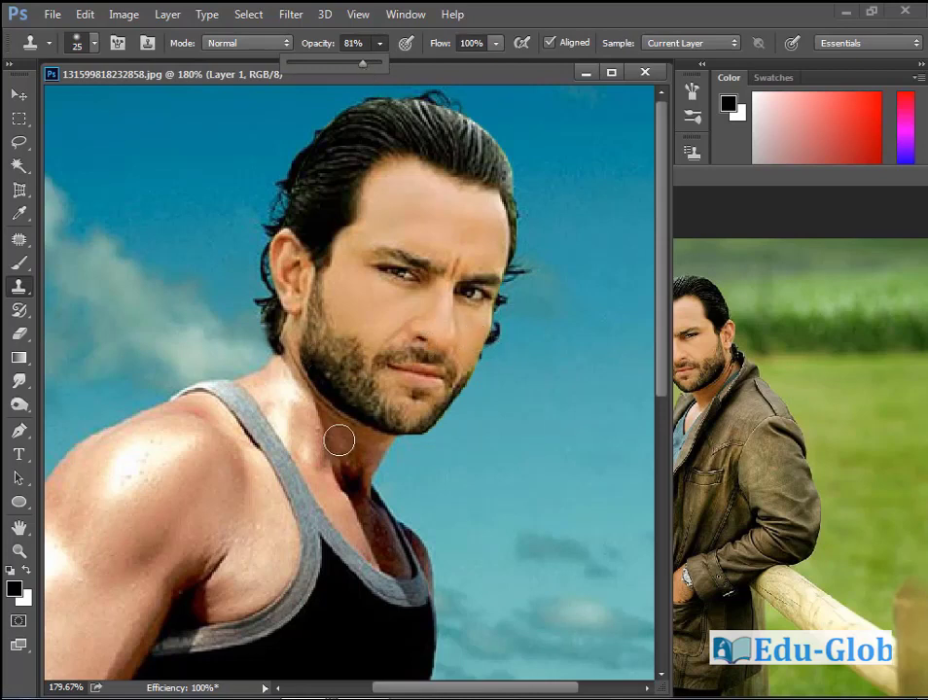
alt+click(293, 348)
mouse_move(287, 369)
mouse_down()
mouse_move(286, 387)
mouse_move(296, 383)
mouse_up()
alt+click(298, 391)
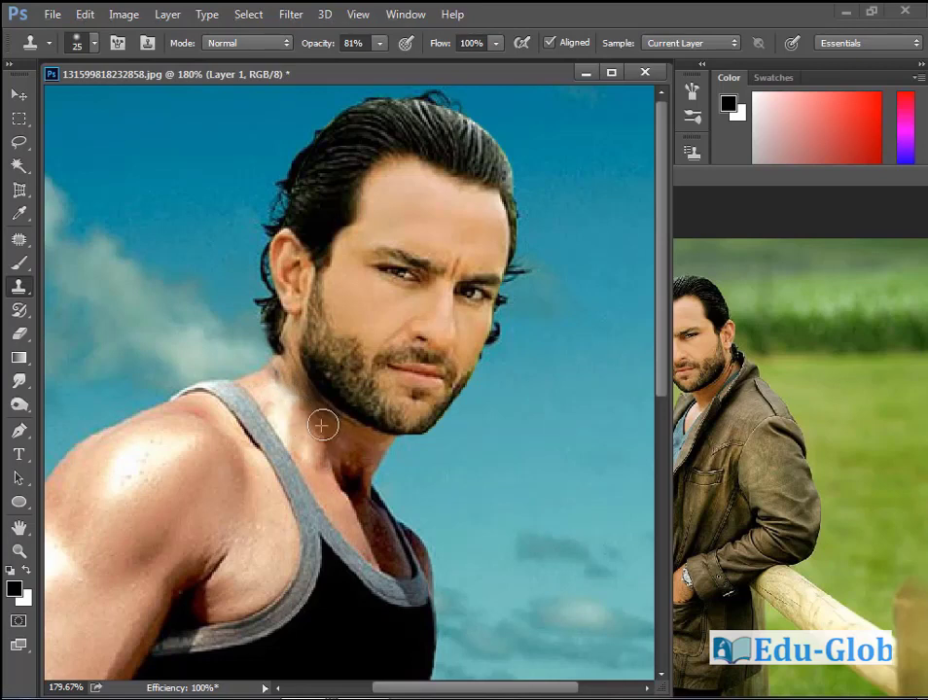
- Soften the neck seam by cloning repeatedly sampled nearby skin over it with the Clone Stamp at 18% opacity
click(379, 44)
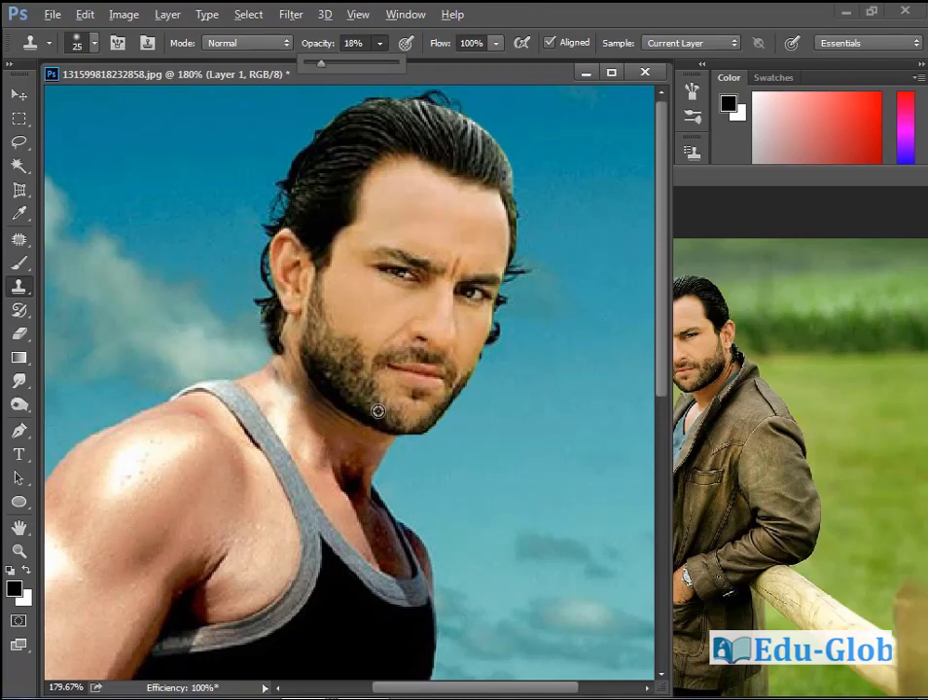
alt+click(341, 444)
mouse_move(322, 417)
mouse_down()
mouse_move(341, 437)
mouse_move(300, 422)
mouse_move(292, 375)
mouse_move(278, 369)
mouse_move(284, 381)
mouse_move(266, 389)
mouse_move(278, 378)
mouse_up()
alt+click(338, 437)
alt+click(315, 451)
alt+click(296, 409)
alt+click(268, 387)
alt+click(291, 363)
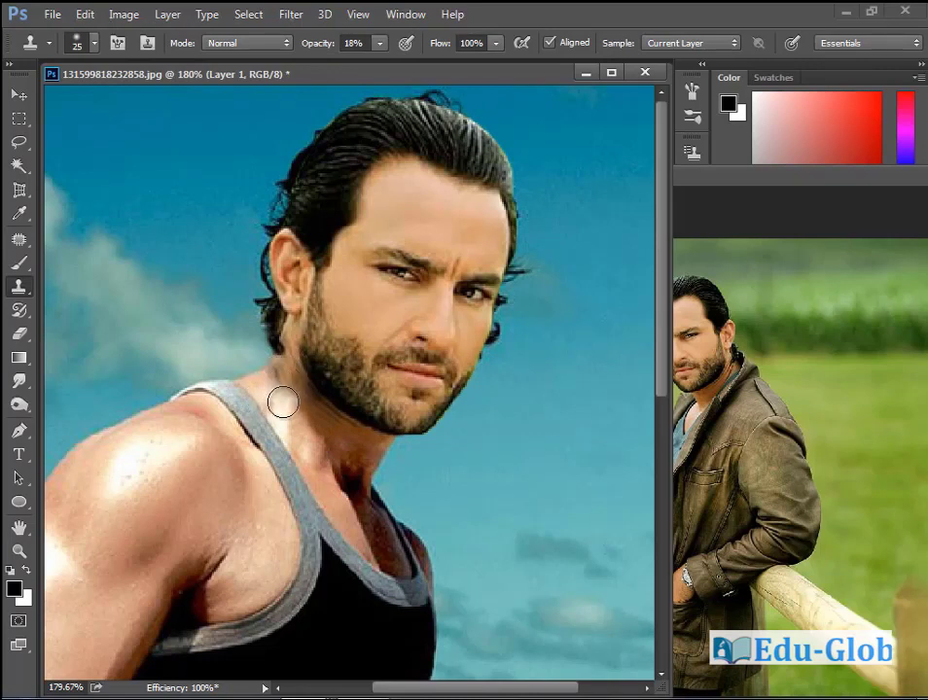
alt+click(319, 444)
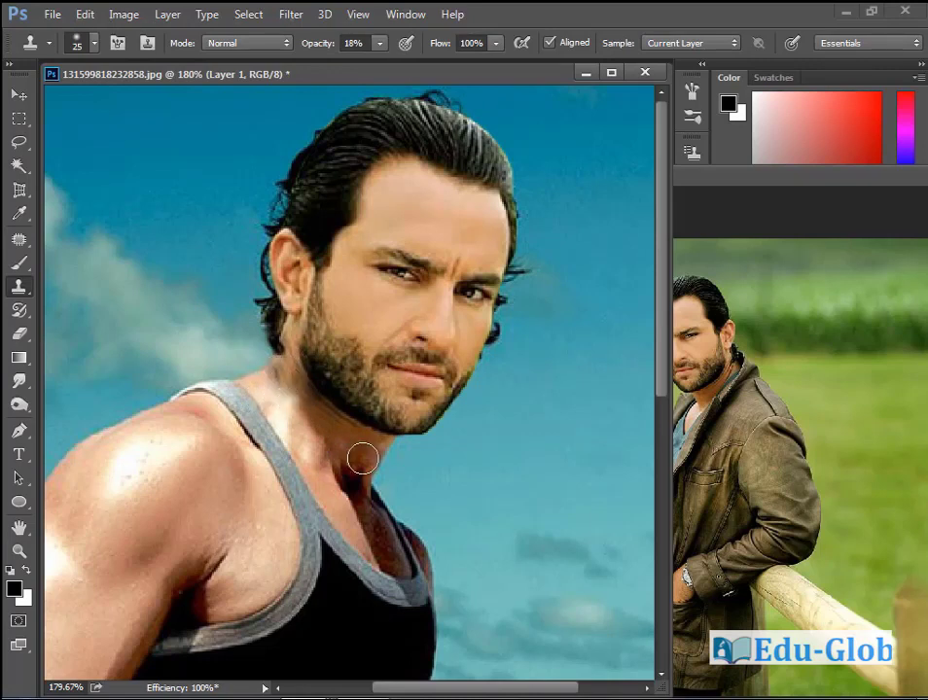
- Lasso the dark cloned patch on the neck below the jaw and feather the selection by 5 pixels
click(18, 142)
mouse_move(297, 346)
mouse_down()
mouse_move(322, 436)
mouse_move(276, 393)
mouse_move(276, 378)
mouse_move(293, 384)
mouse_move(294, 350)
mouse_up()
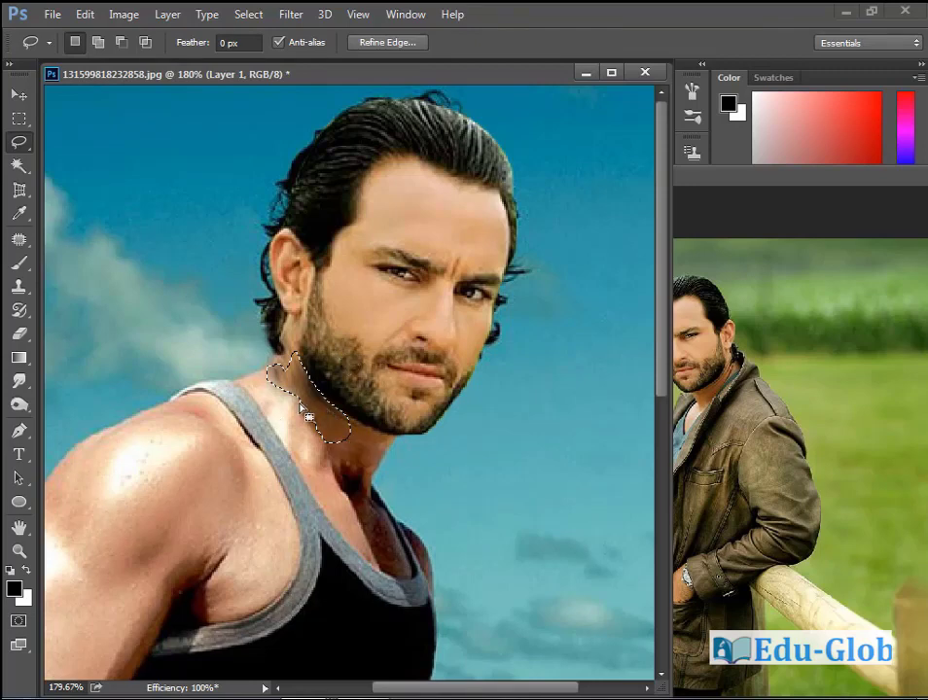
click(245, 15)
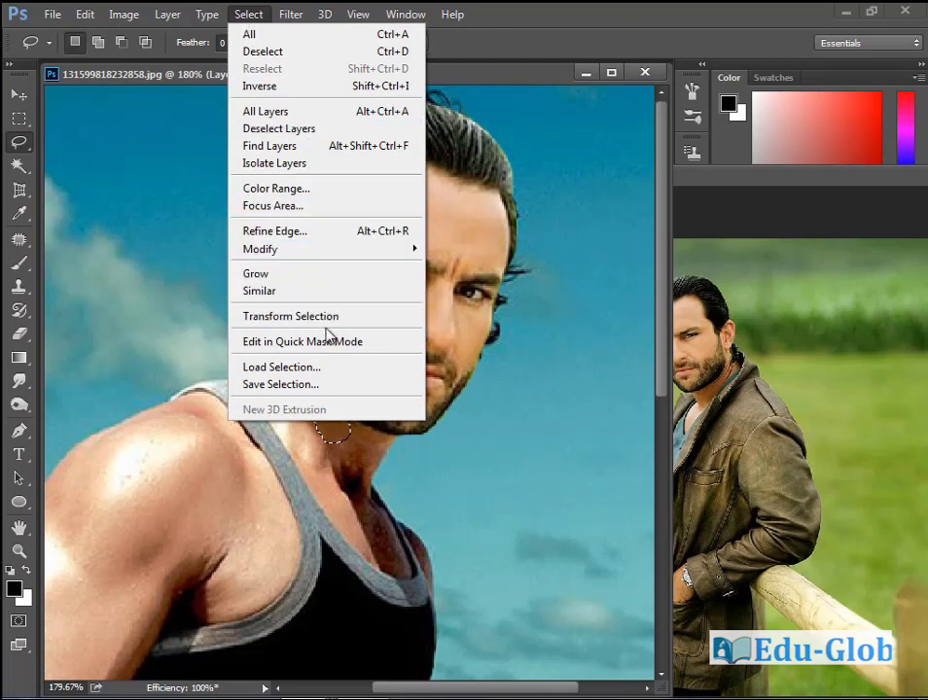
mouse_move(385, 258)
click(471, 318)
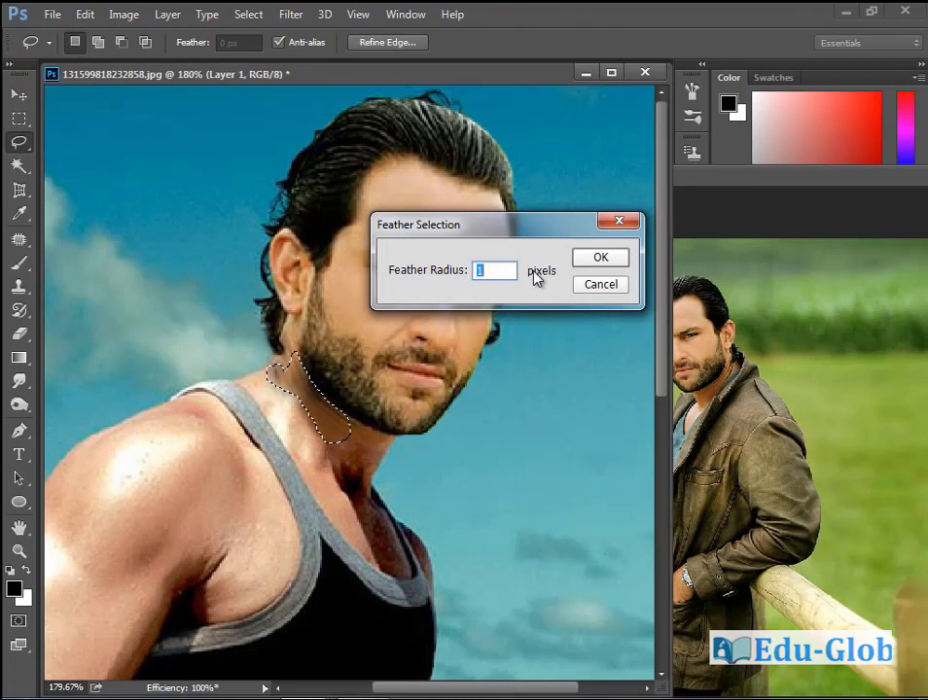
text(5)
click(600, 258)
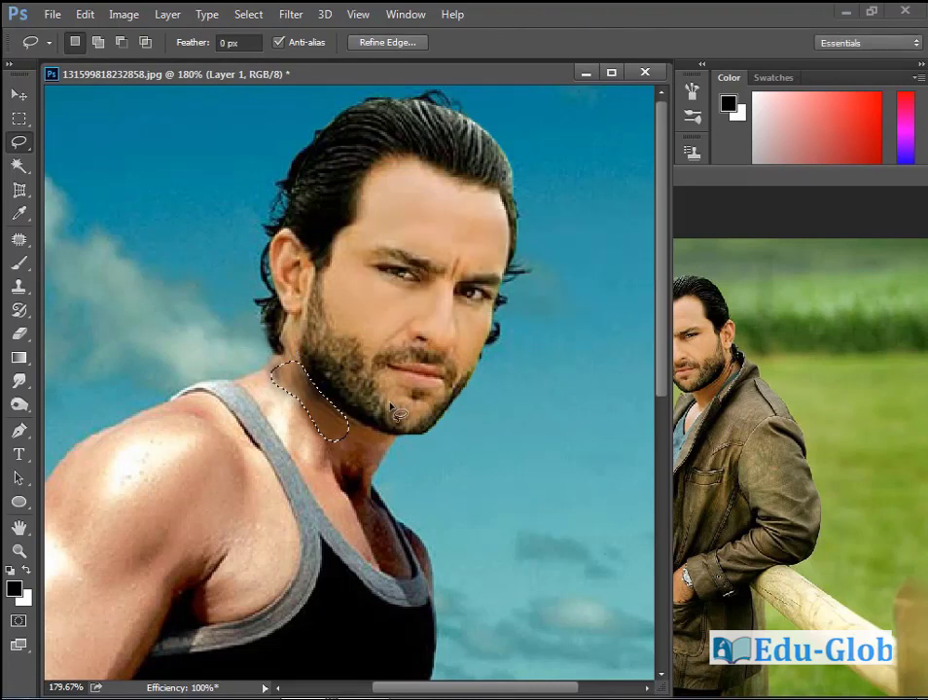
- Brighten the selected neck patch with an RGB curve point at input 71, output 91, and clear the selection
click(123, 13)
mouse_move(143, 60)
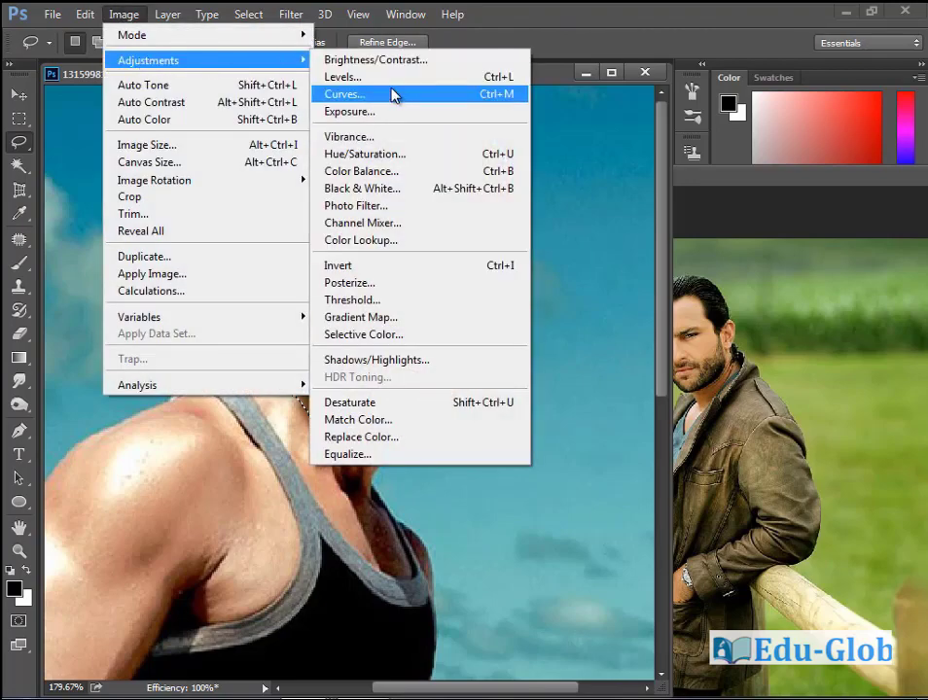
click(392, 94)
drag(457, 103, 760, 198)
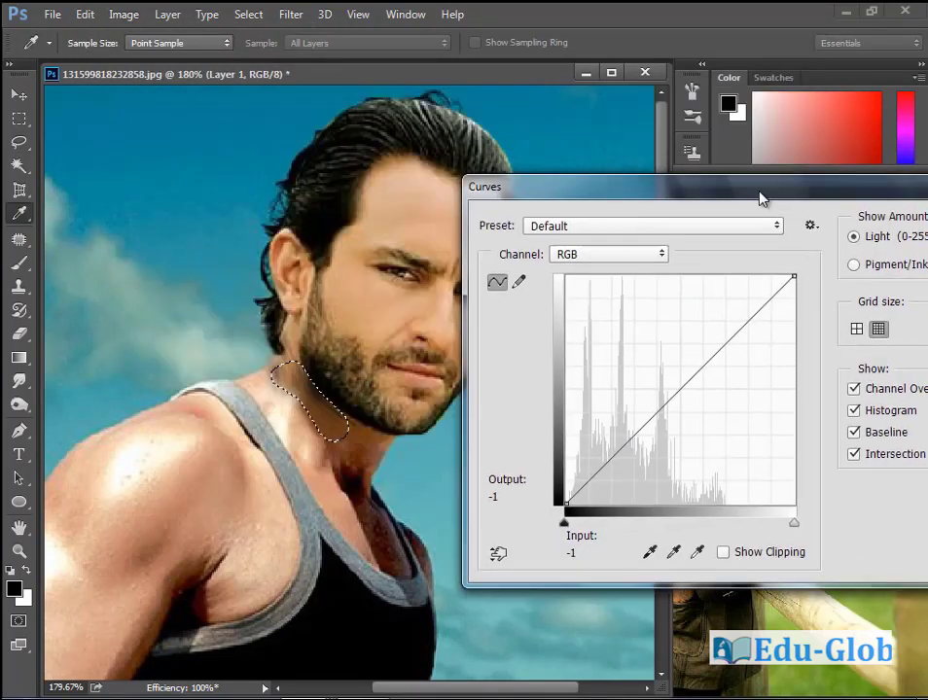
click(637, 438)
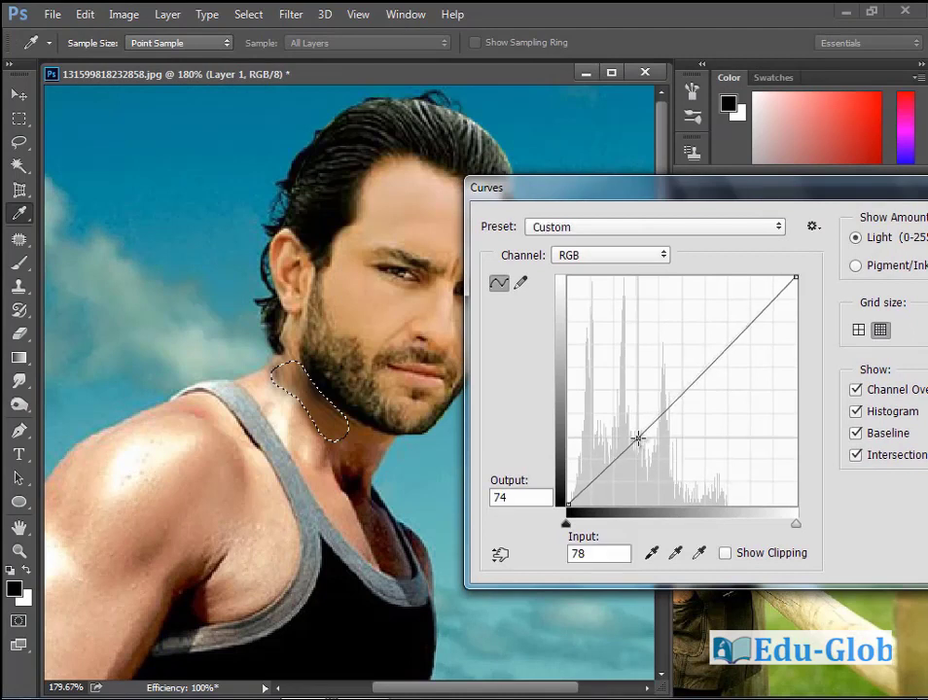
mouse_move(637, 437)
mouse_down()
mouse_move(653, 454)
mouse_move(630, 422)
mouse_up()
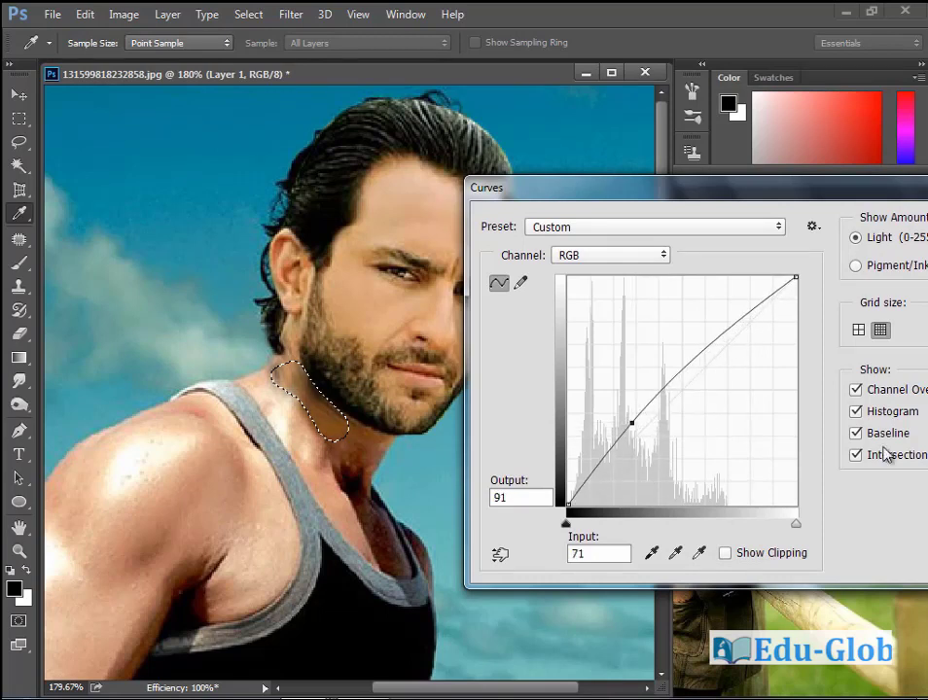
drag(781, 192, 619, 225)
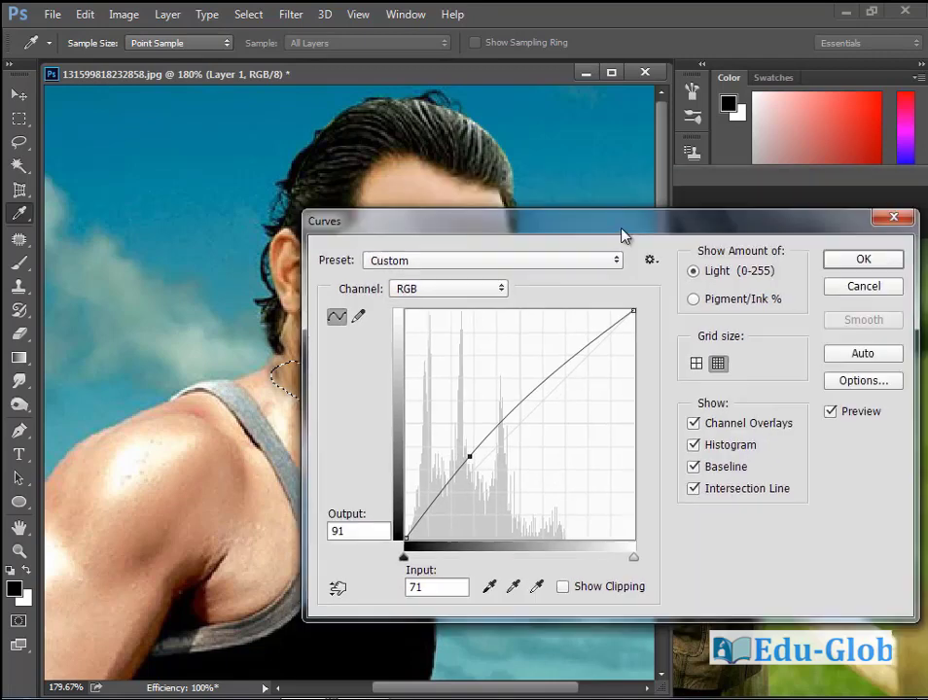
click(855, 265)
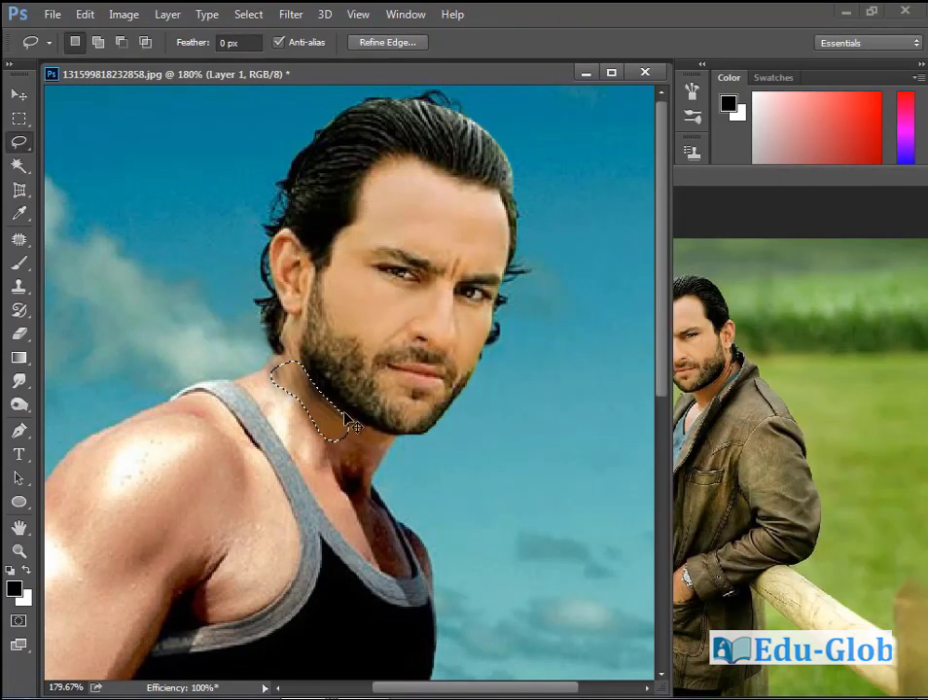
key(ctrl+d)
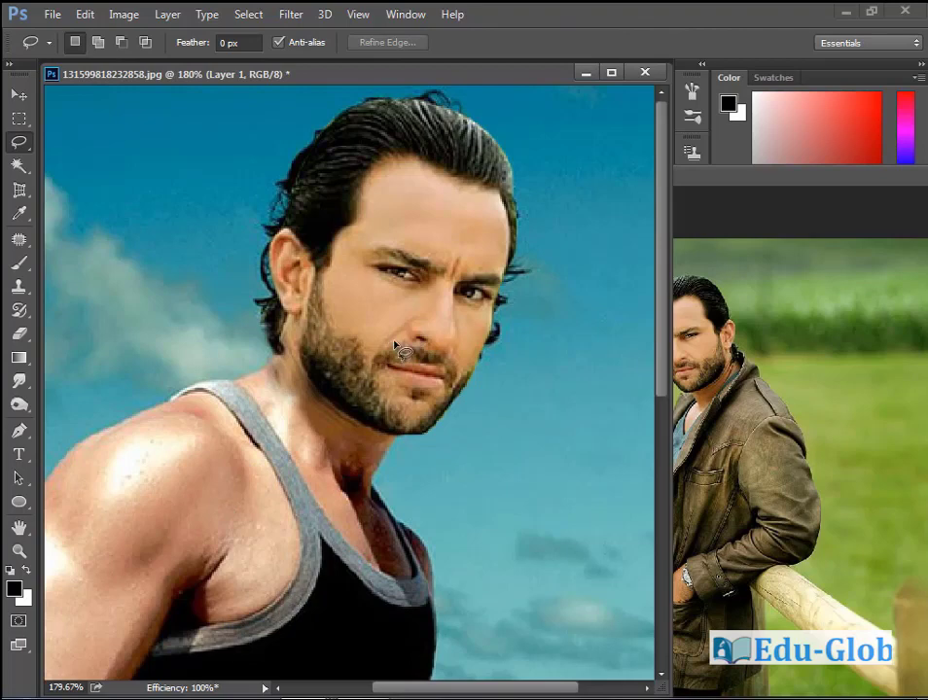
- Add a Hue/Saturation adjustment clipped to the head layer, with a slight negative hue shift and saturation -21
drag(878, 195, 397, 552)
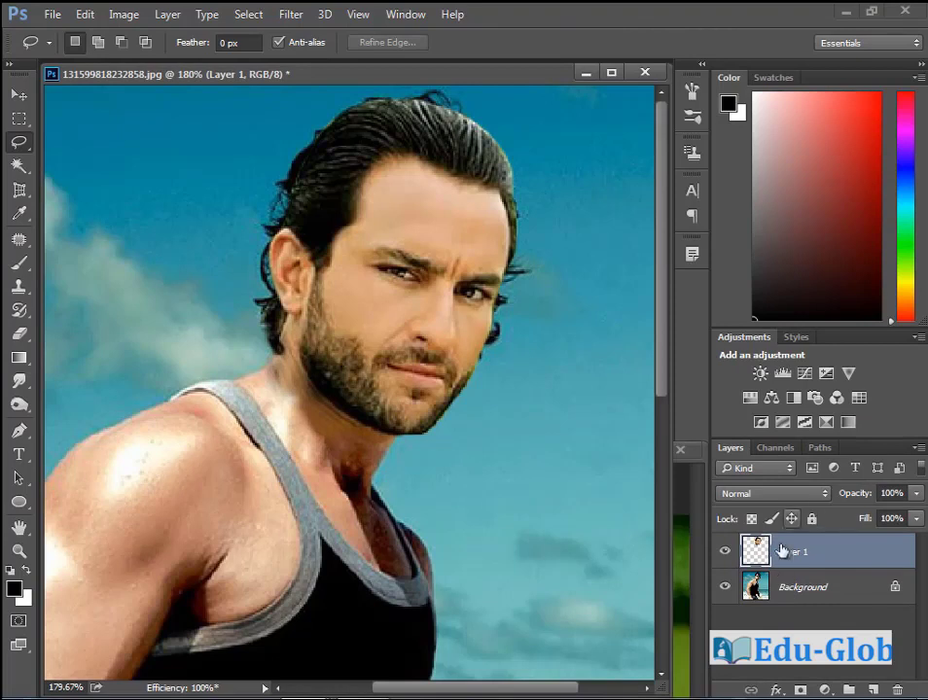
click(750, 398)
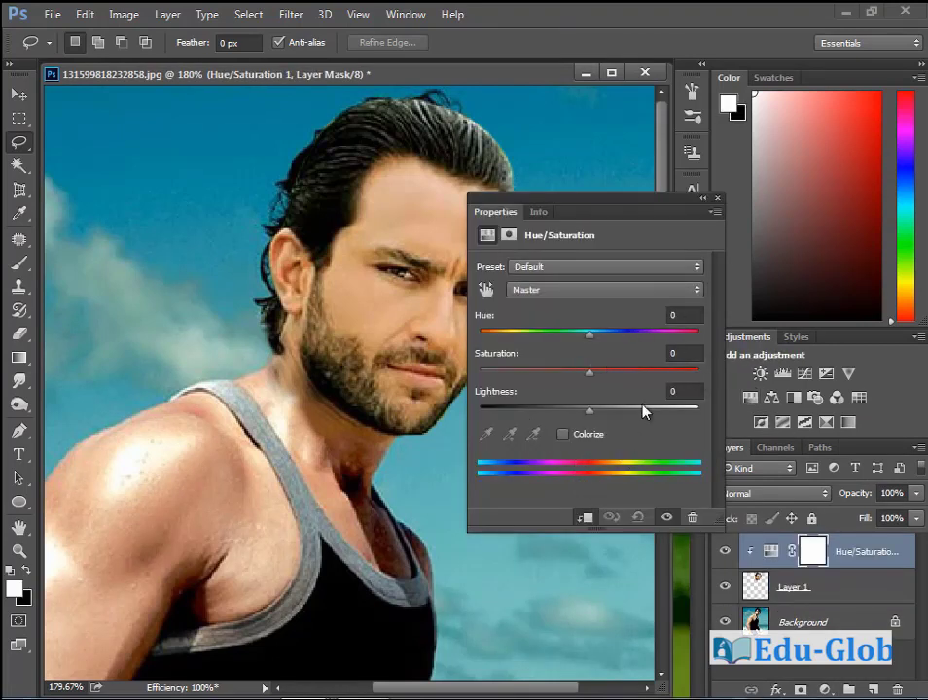
drag(588, 333, 569, 380)
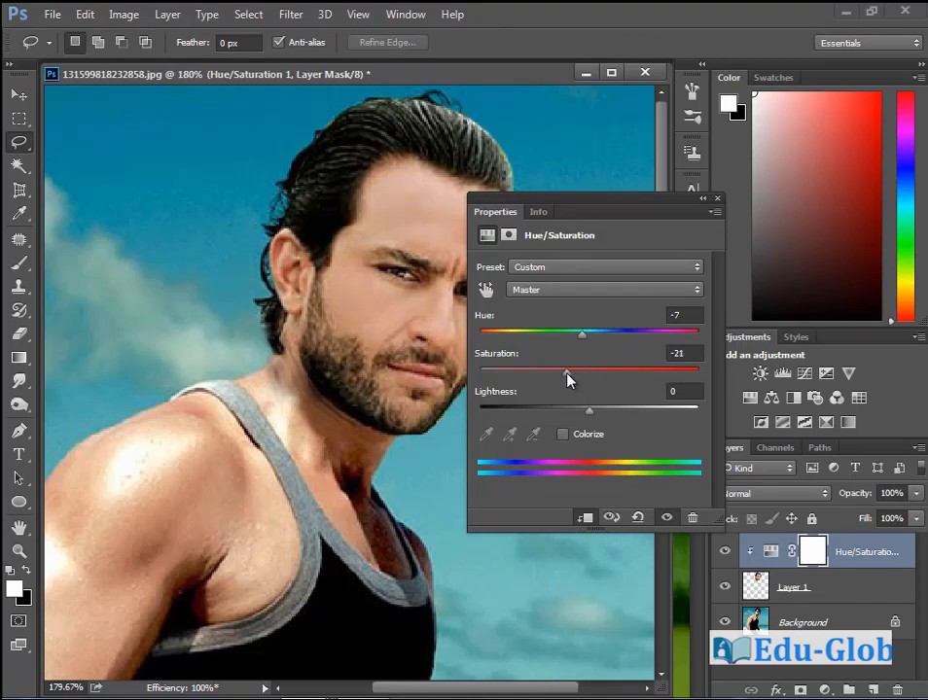
drag(581, 334, 577, 334)
click(717, 200)
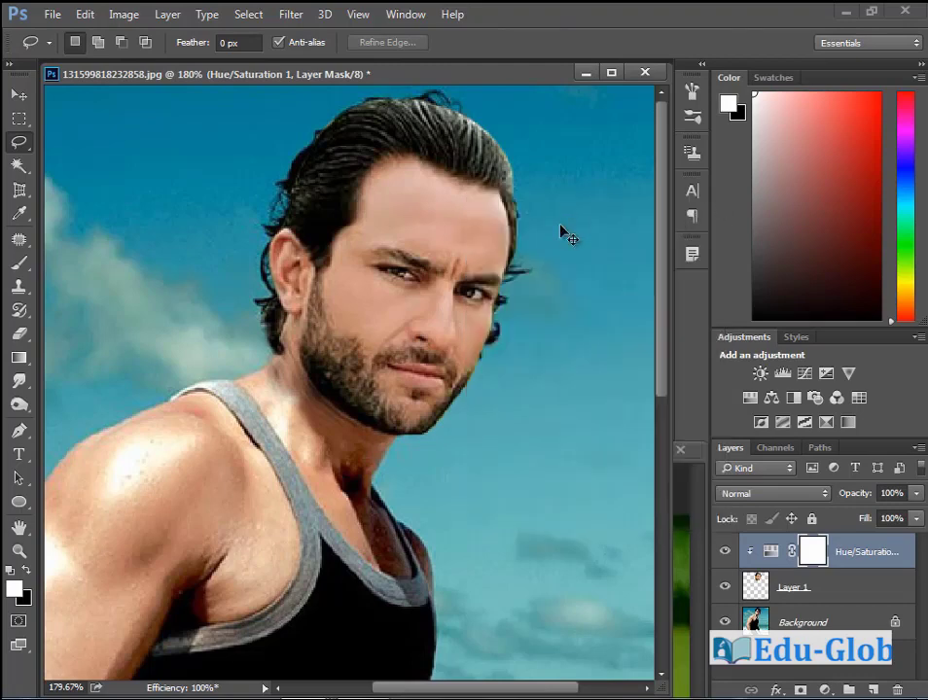
- Clone sky over the original man's leftover hair beside the face on the Background layer, using the Clone Stamp at 100% opacity
key(ctrl+0)
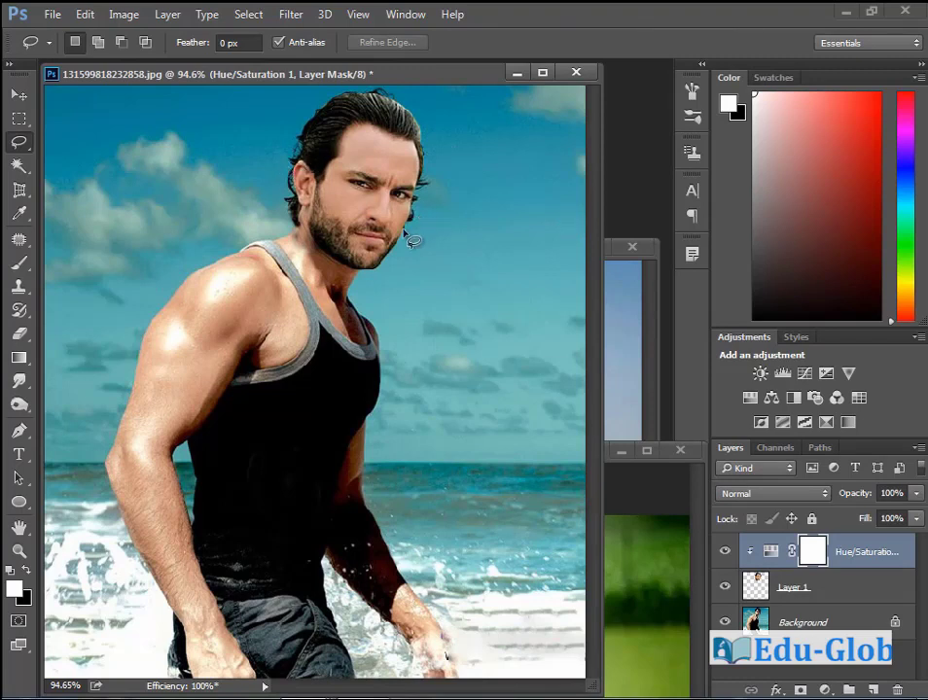
click(807, 624)
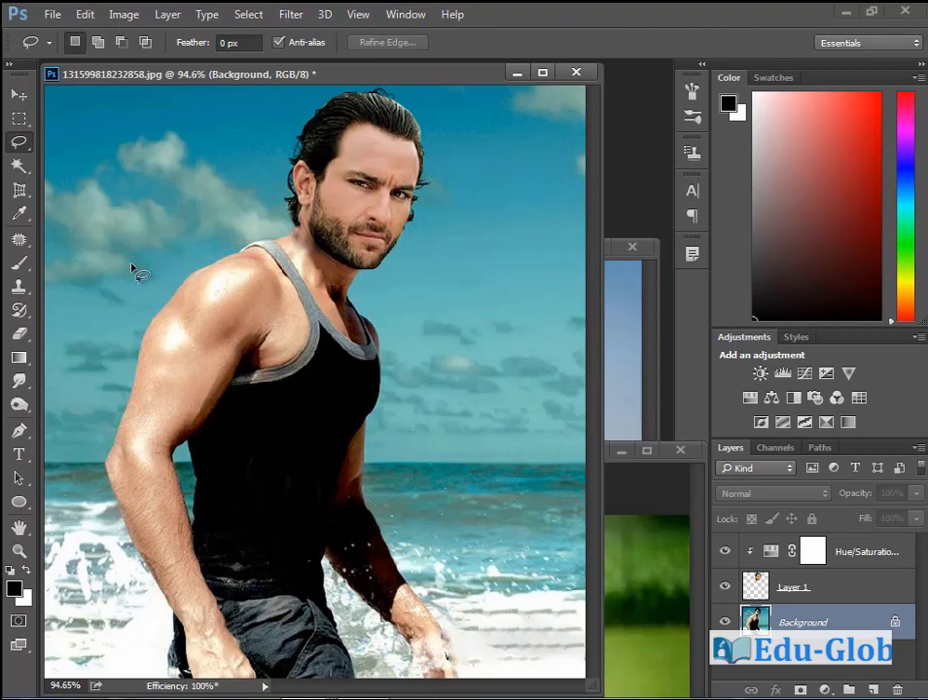
click(23, 287)
click(379, 42)
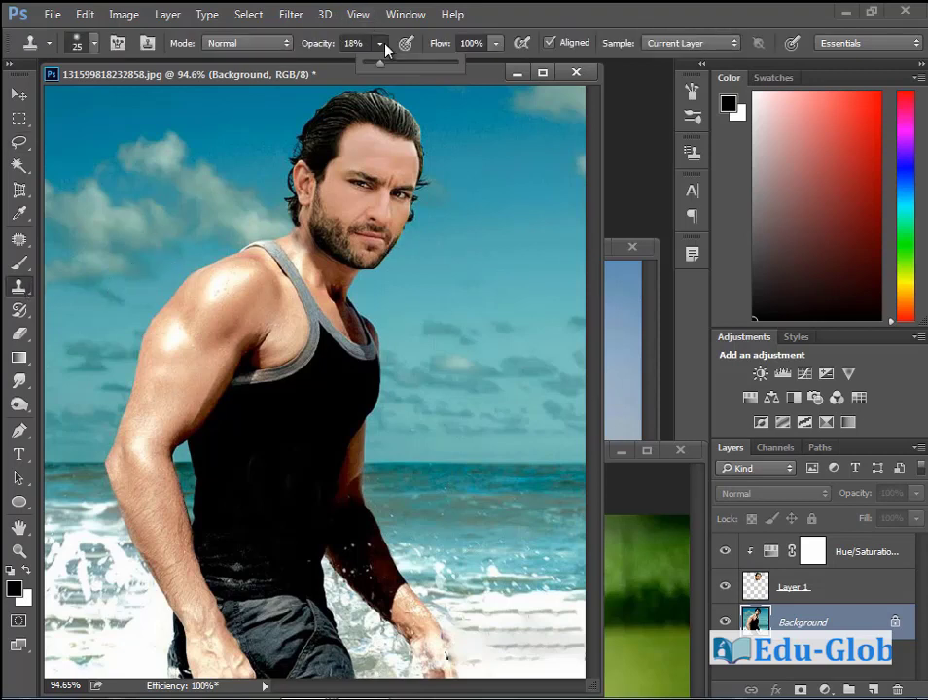
drag(369, 65, 461, 64)
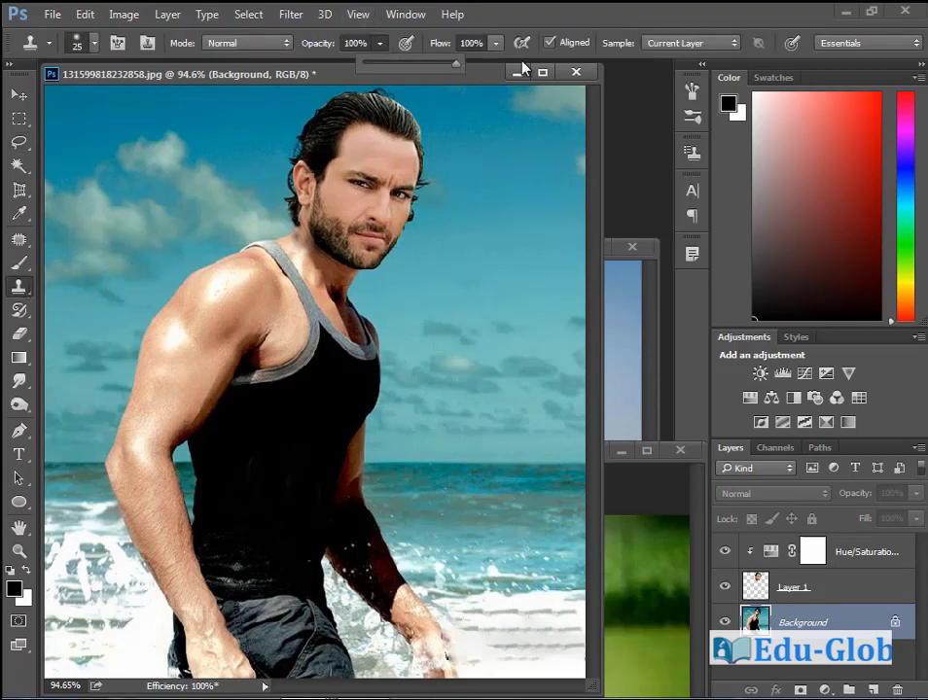
alt+click(427, 229)
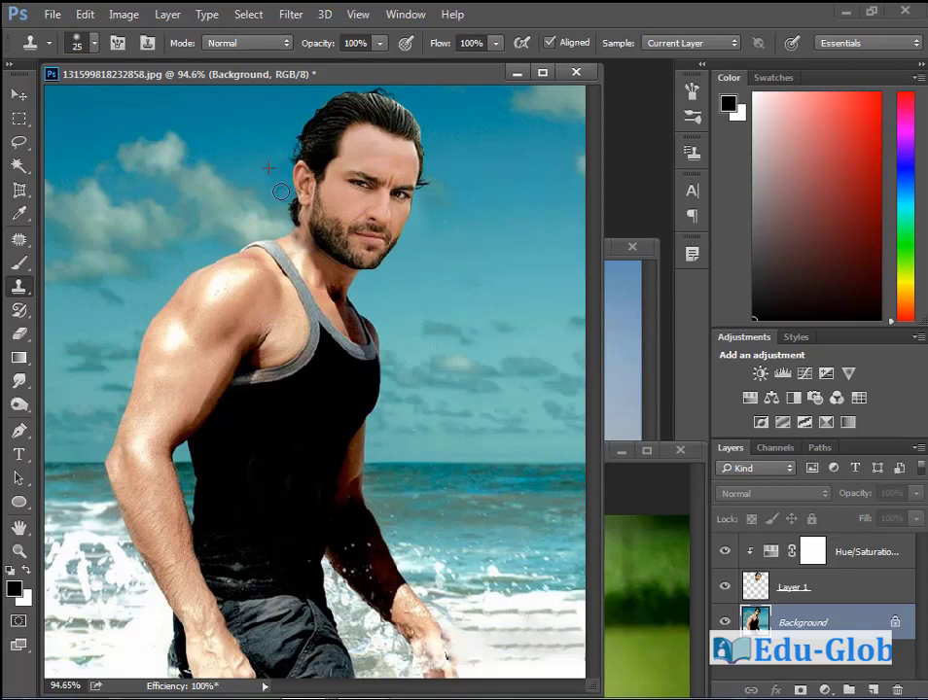
- Clone sky over the original man's leftover hair strands behind the head, above the ear
alt+click(257, 143)
drag(294, 140, 297, 158)
alt+click(280, 159)
click(298, 153)
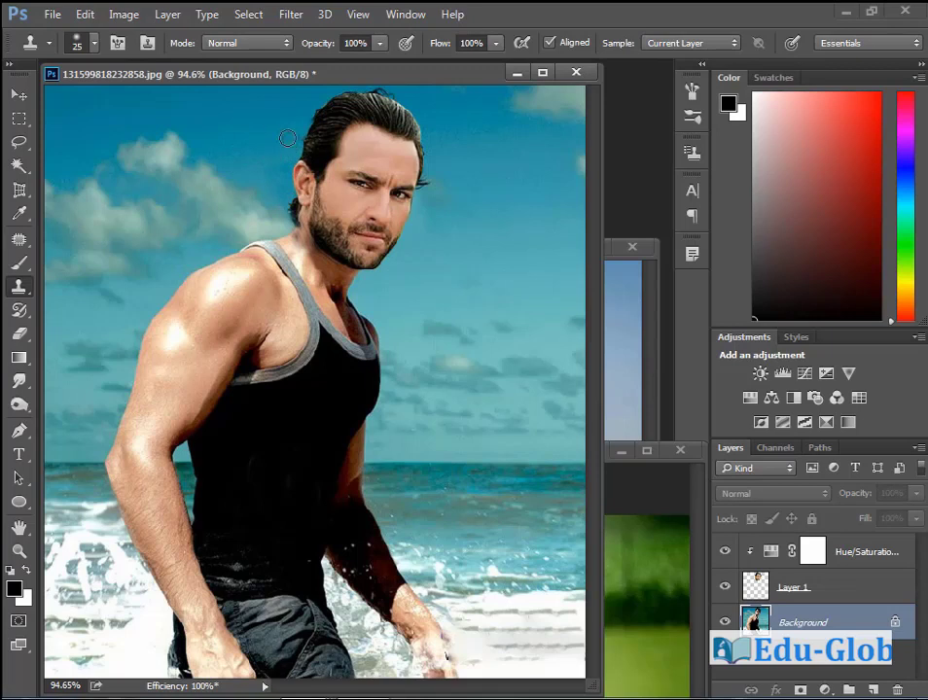
- Clone sky over the remaining stray hair at the hairline, beside the temple and behind the neck on the Background layer
alt+click(410, 97)
alt+click(460, 189)
drag(426, 183, 419, 184)
alt+click(279, 188)
mouse_move(286, 207)
mouse_down()
mouse_move(293, 219)
mouse_move(268, 227)
mouse_up()
alt+click(253, 208)
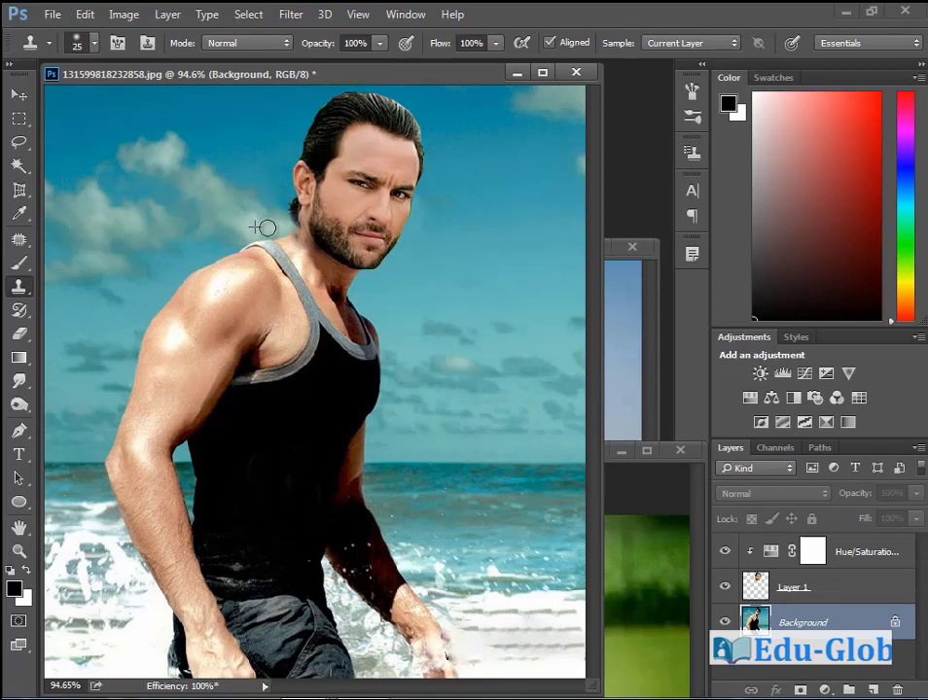
- Scale the head on Layer 1 down very slightly from its upper-left corner with Free Transform
key(alt+bracketright)
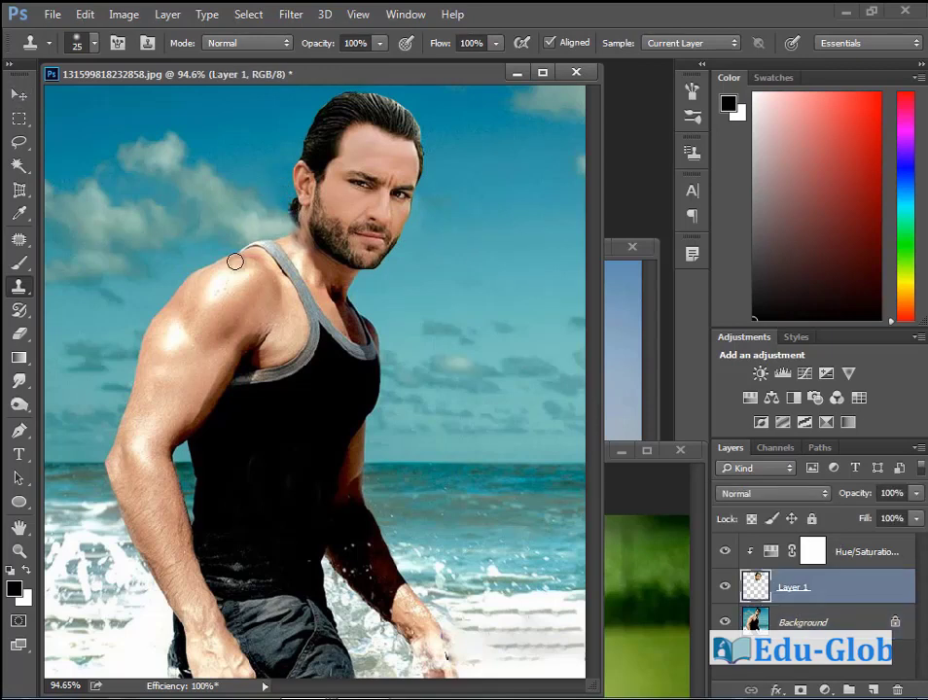
key(ctrl+t)
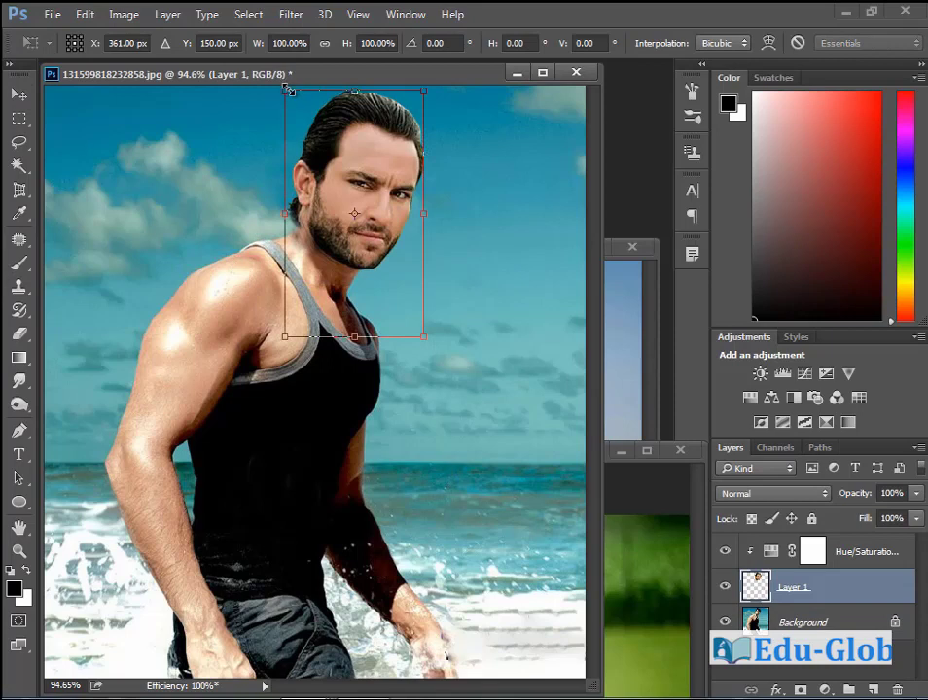
drag(287, 90, 291, 93)
key(Return)
key(s)
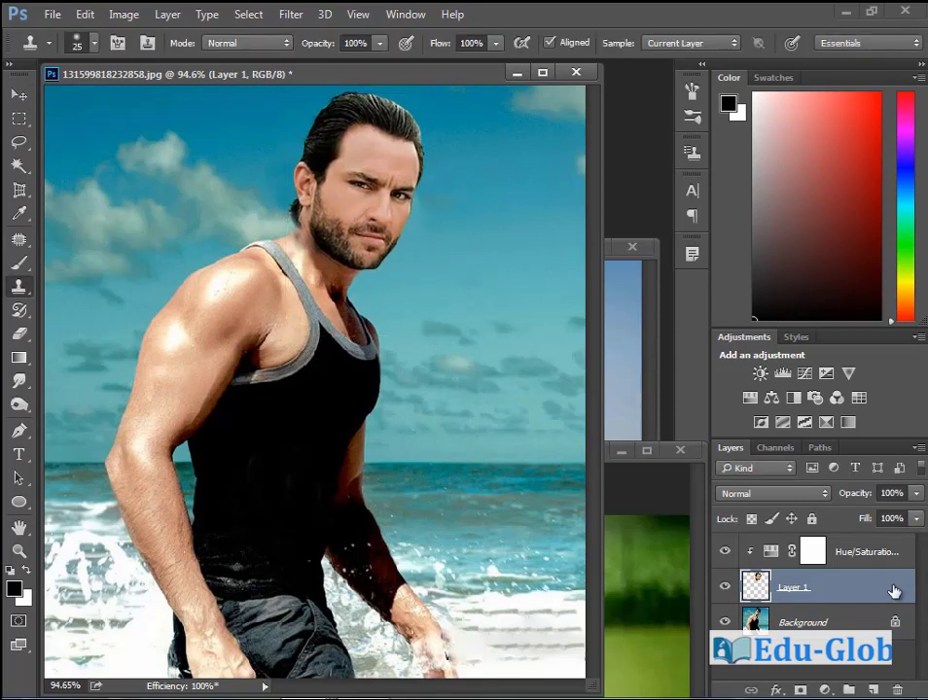
- Clone over the neck edge below the ear on Layer 1, using the Clone Stamp at 68% opacity
click(815, 625)
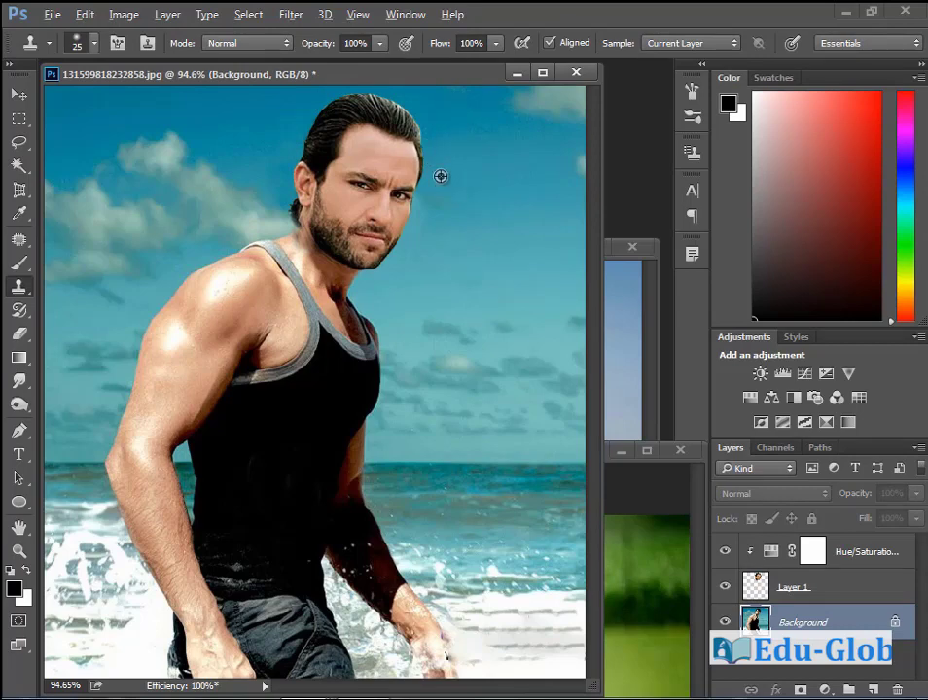
scroll(292, 209, up, 5)
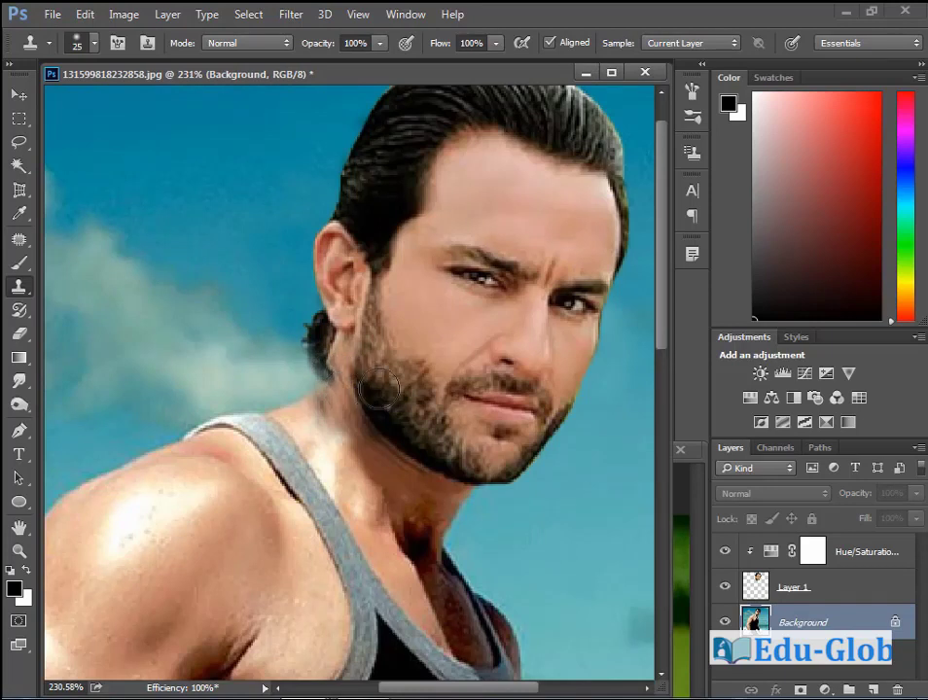
click(18, 383)
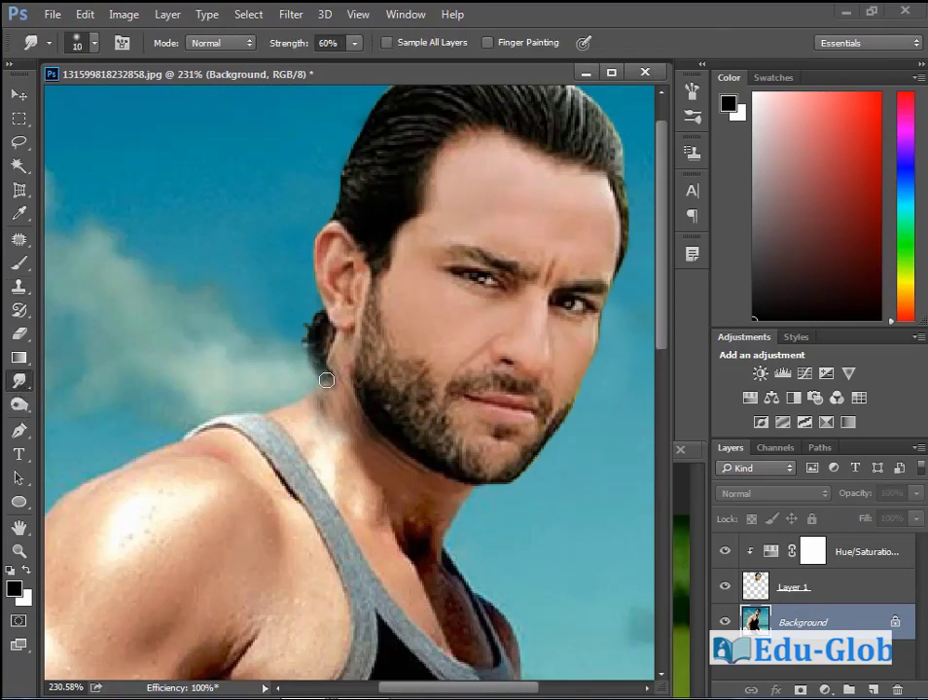
click(792, 587)
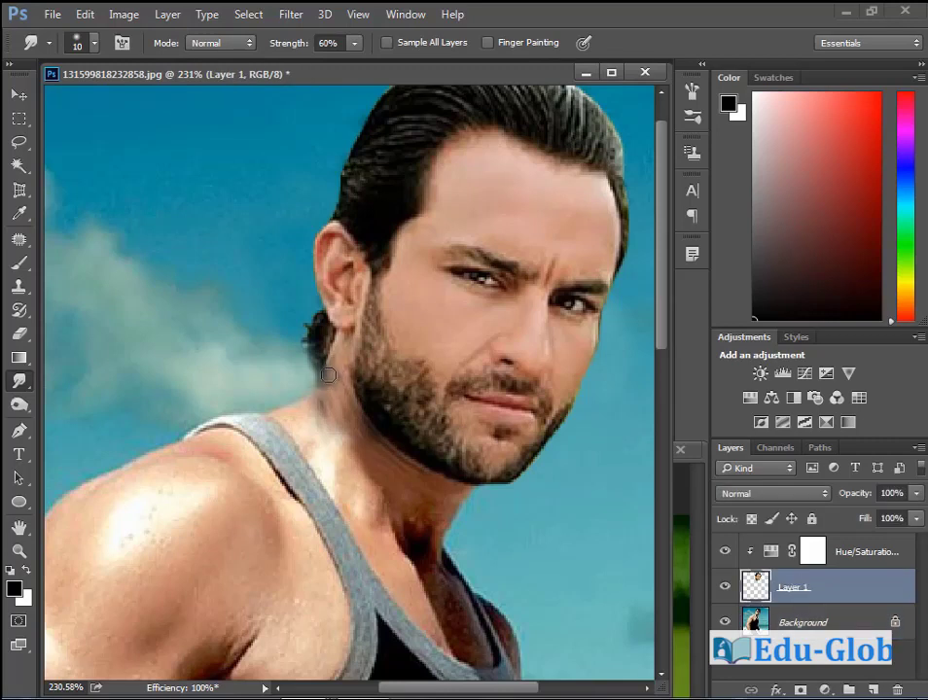
click(18, 286)
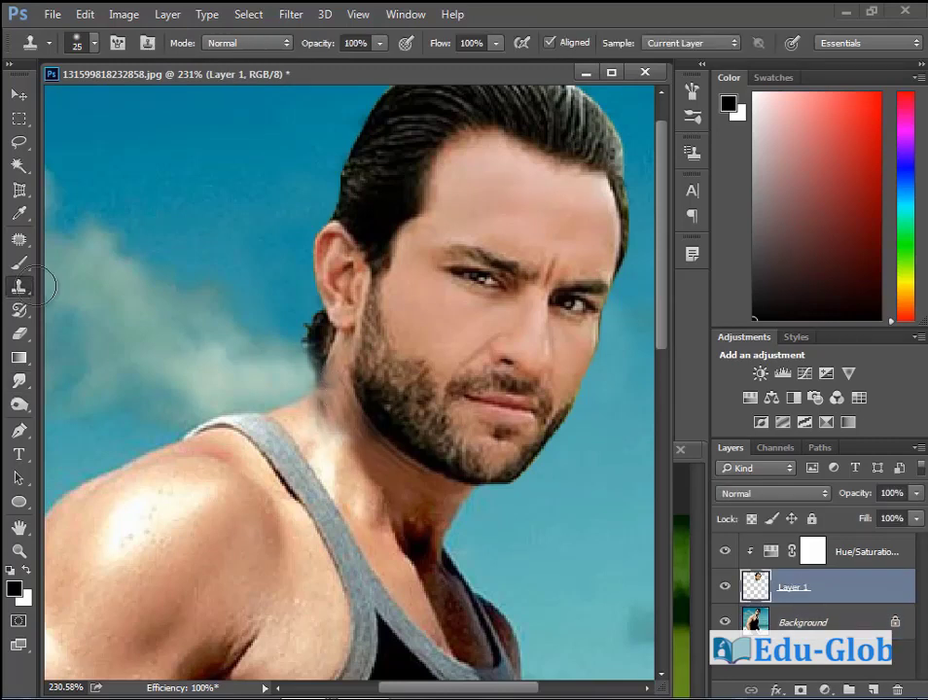
click(379, 43)
drag(357, 69, 351, 70)
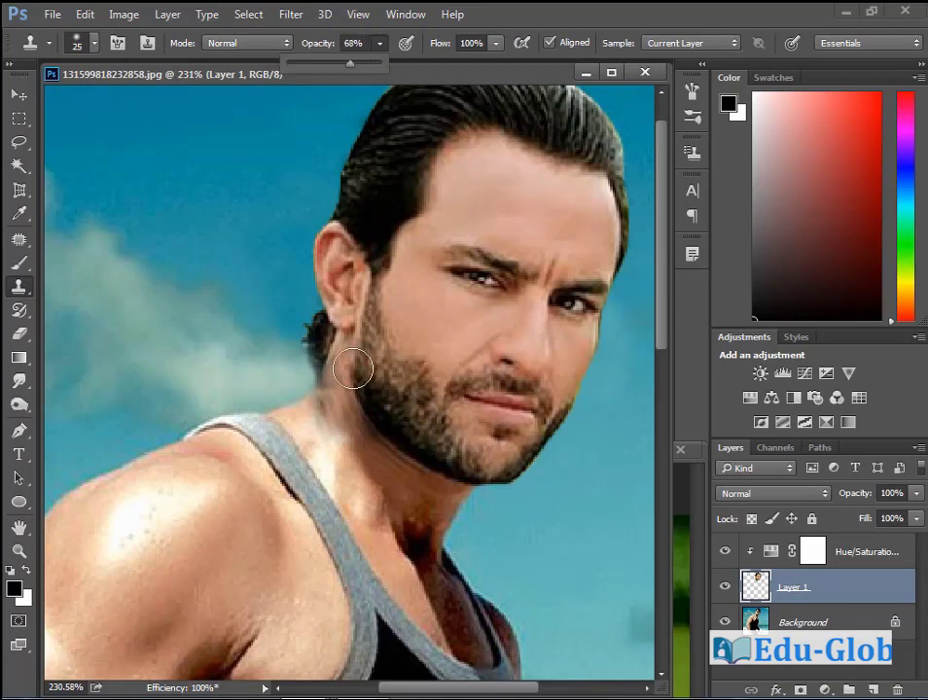
alt+click(319, 413)
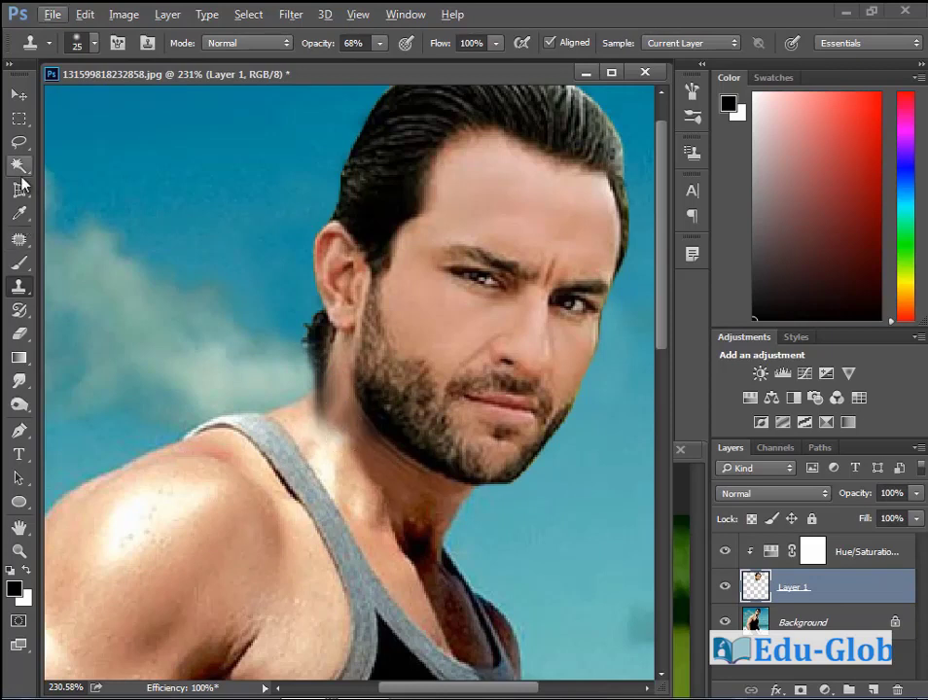
- Lasso the dark neck patch below the ear on Layer 1 and feather the selection by 5 pixels
click(18, 142)
mouse_move(351, 345)
mouse_down()
mouse_move(321, 375)
mouse_move(309, 397)
mouse_move(314, 411)
mouse_move(327, 413)
mouse_move(341, 399)
mouse_move(342, 364)
mouse_up()
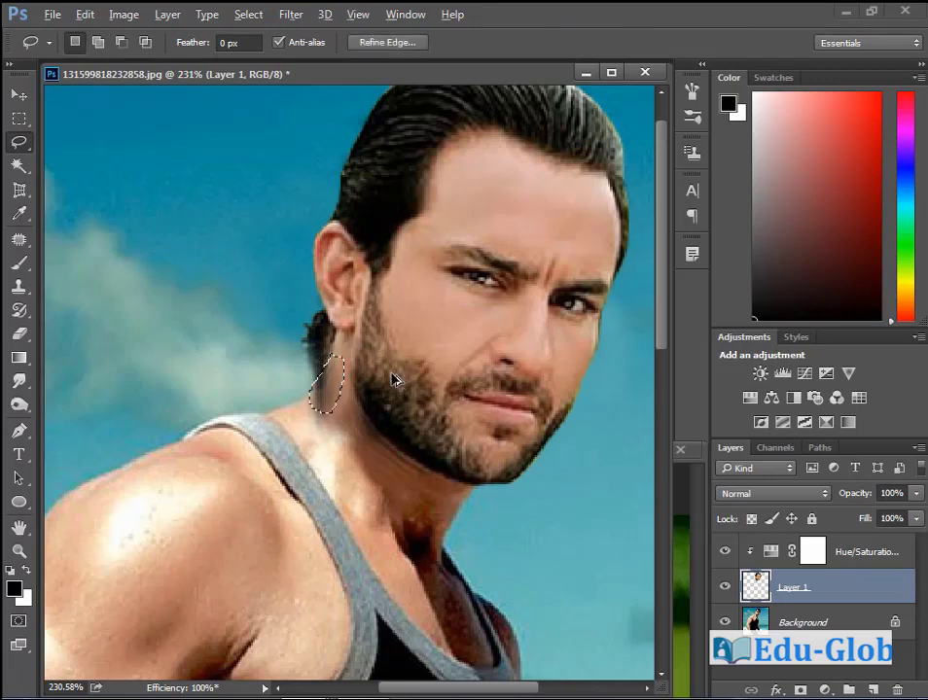
key(ctrl+alt+d)
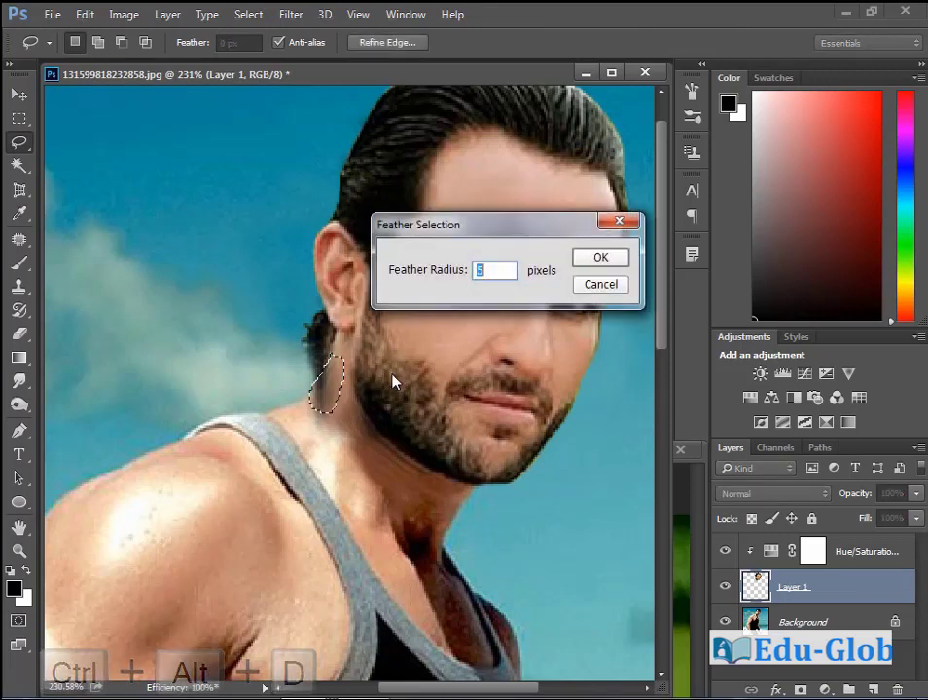
key(Return)
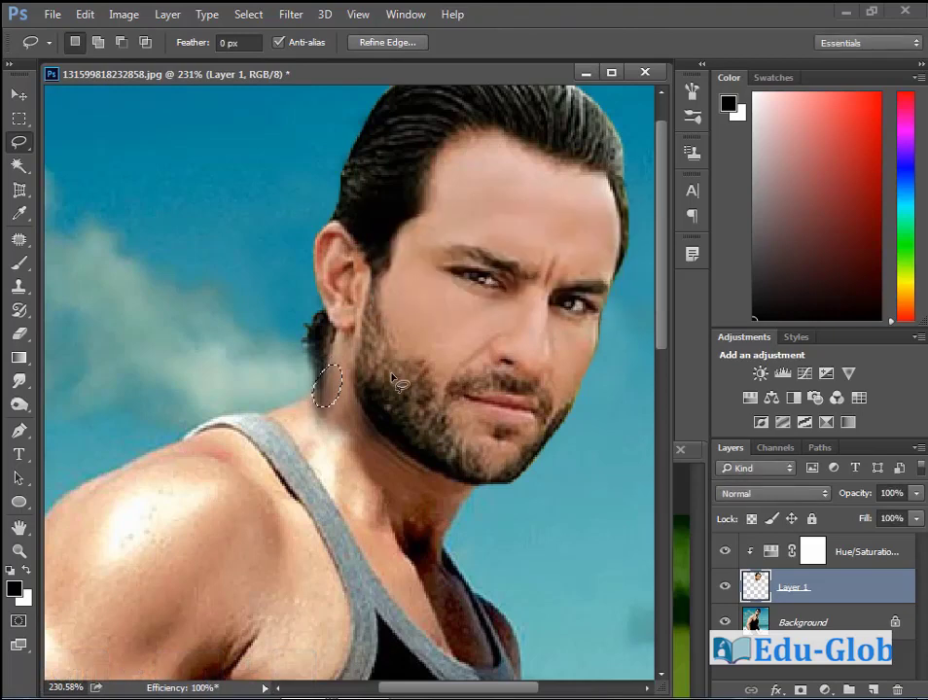
- Brighten the selected neck patch with an RGB curve point at input 66, output 77, and clear the selection
click(109, 17)
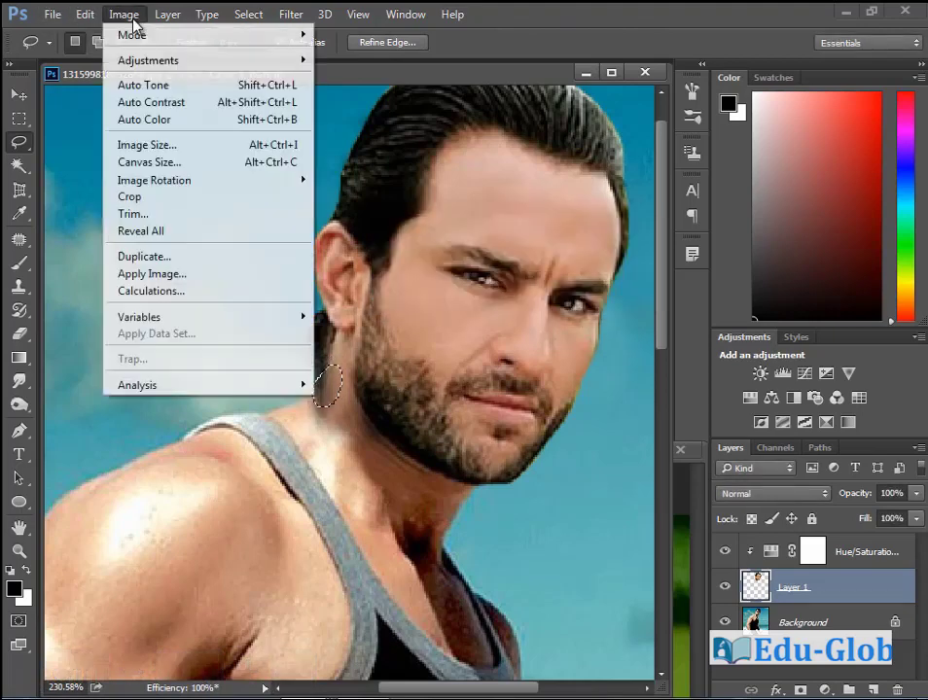
mouse_move(151, 61)
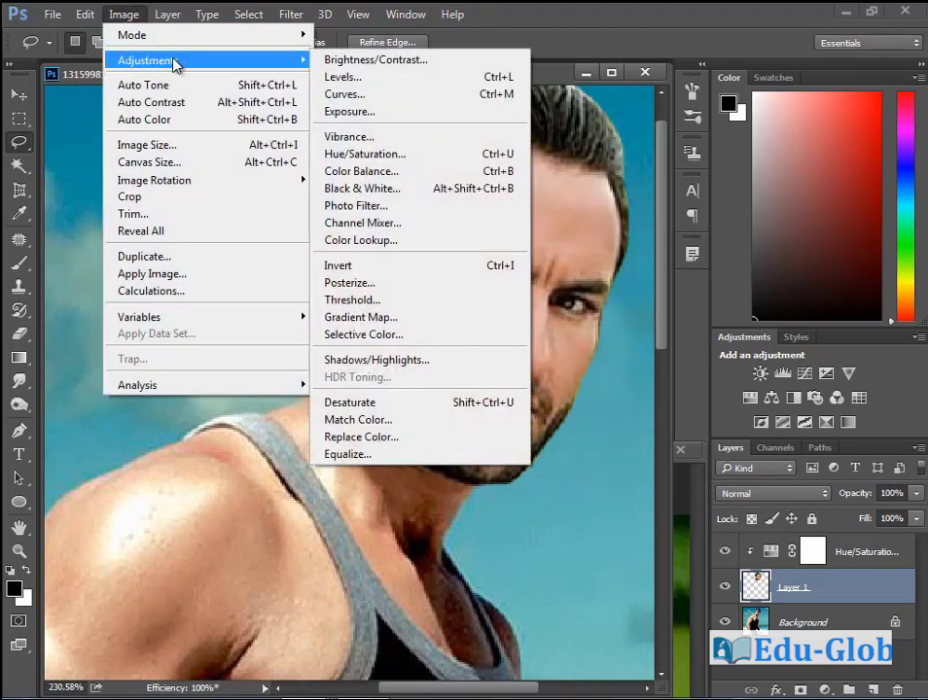
click(373, 95)
drag(556, 228, 783, 193)
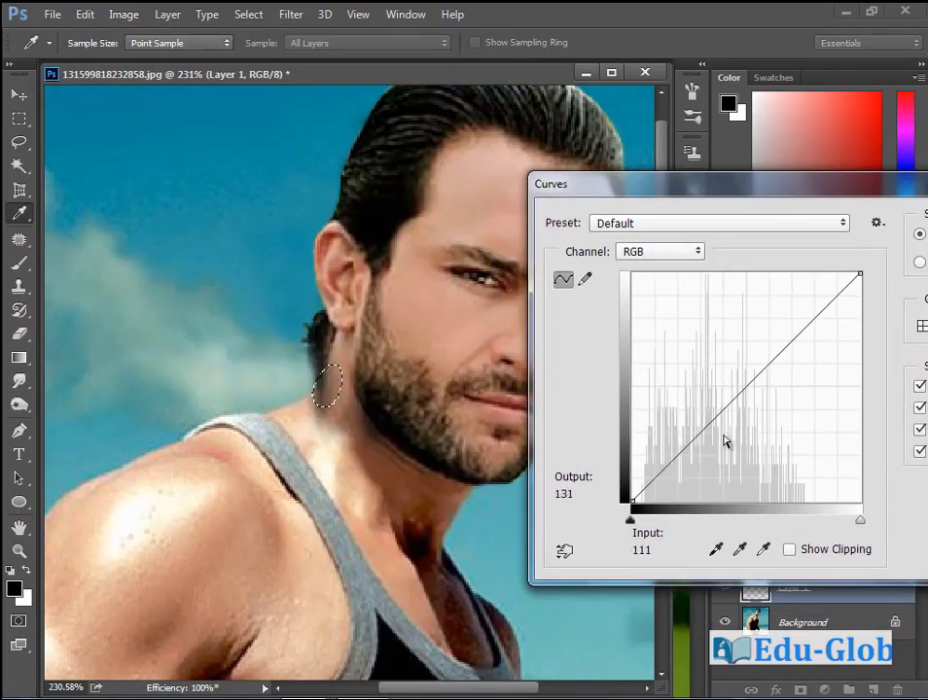
drag(695, 440, 691, 429)
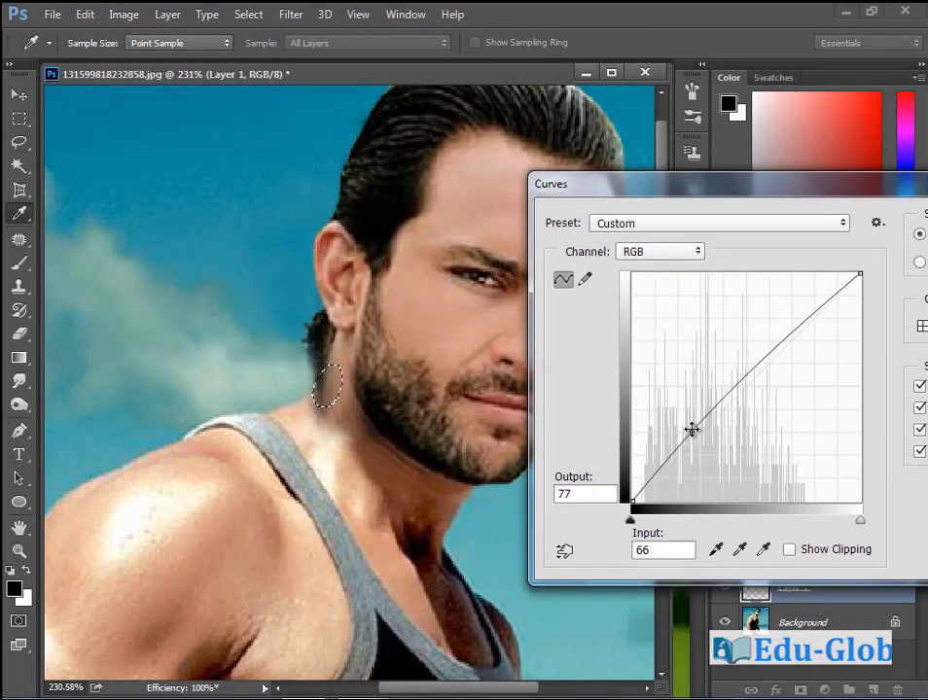
drag(845, 189, 673, 189)
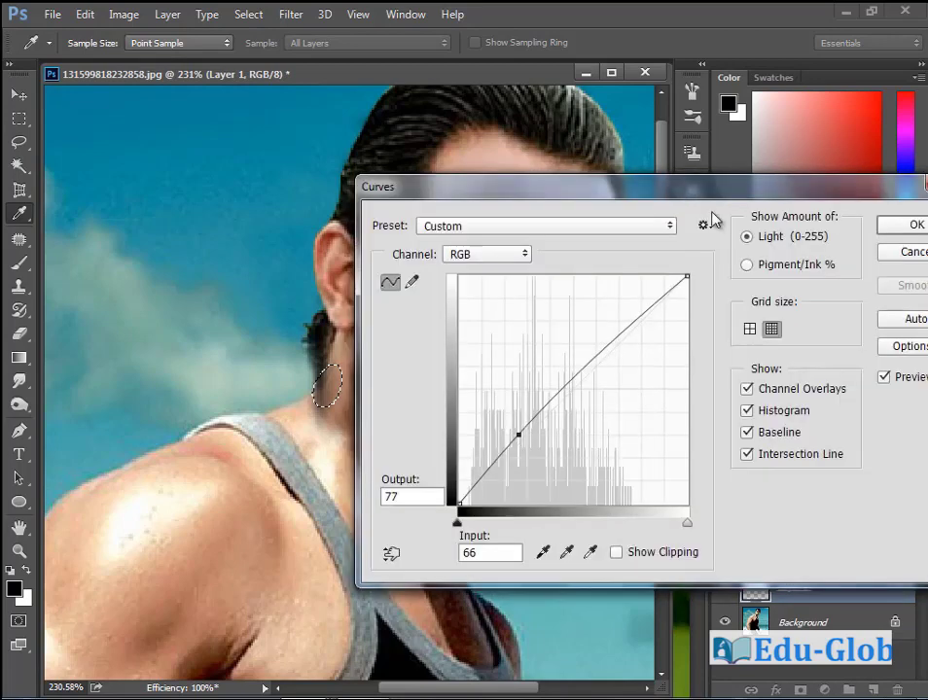
click(908, 224)
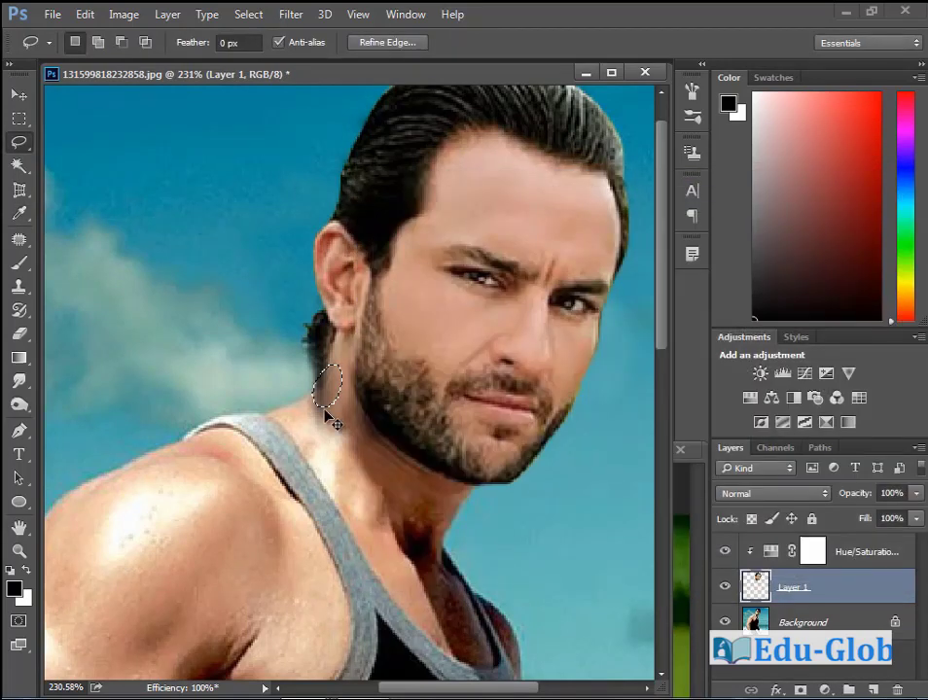
key(ctrl+d)
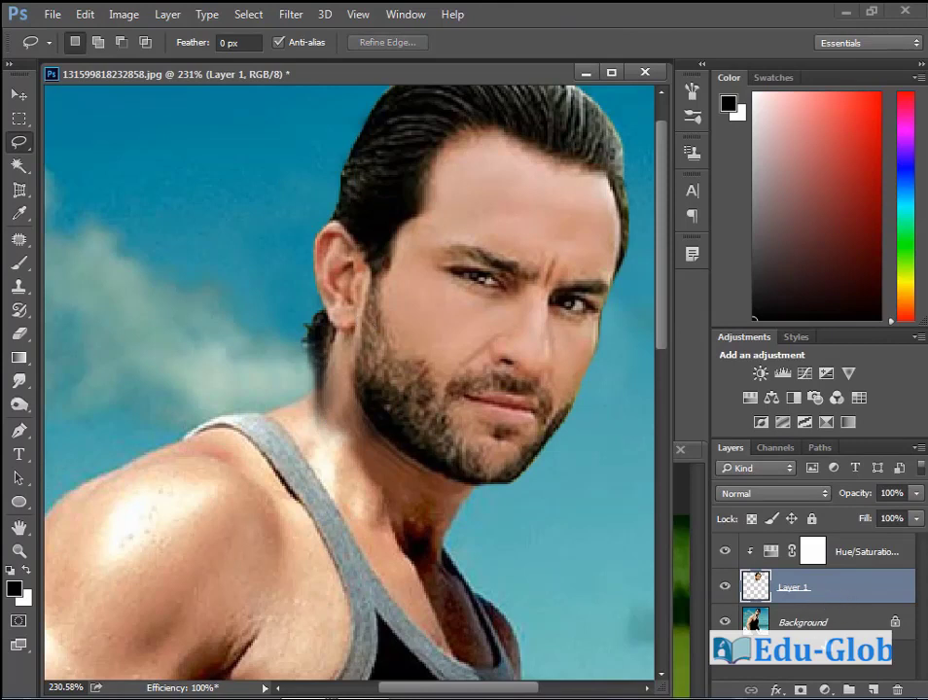
- Duplicate the Background layer and merge the copy with the head layer and its Hue/Saturation adjustment
click(822, 627)
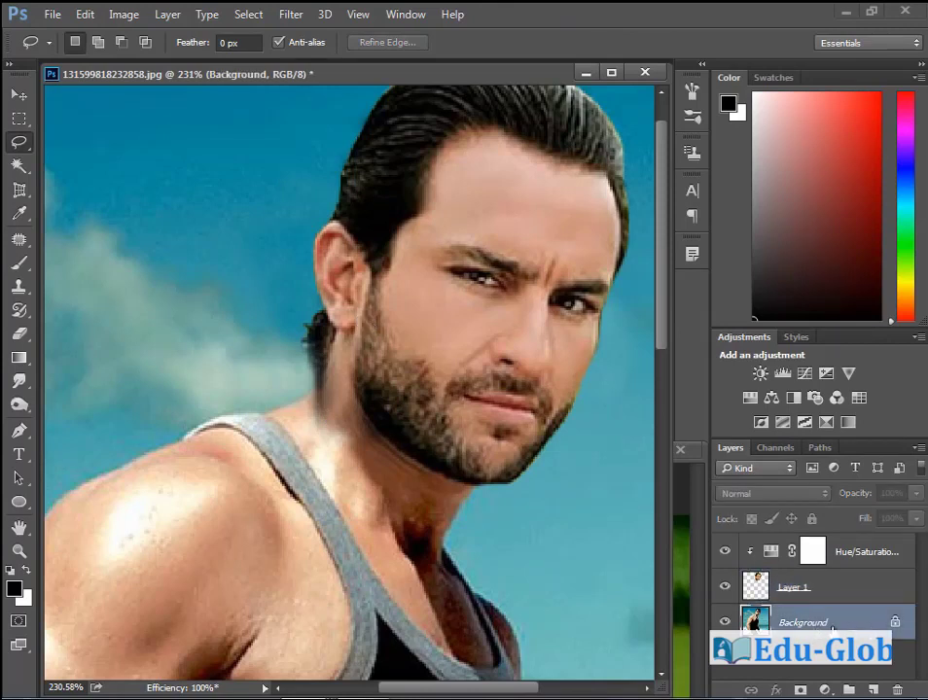
key(ctrl+j)
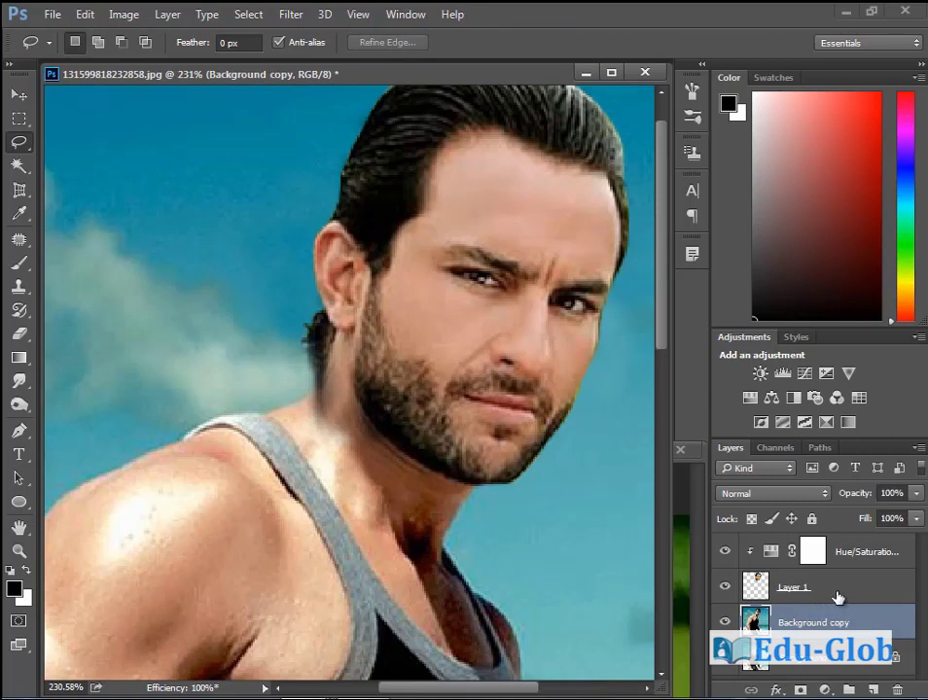
click(840, 589)
click(856, 558)
shift+click(847, 623)
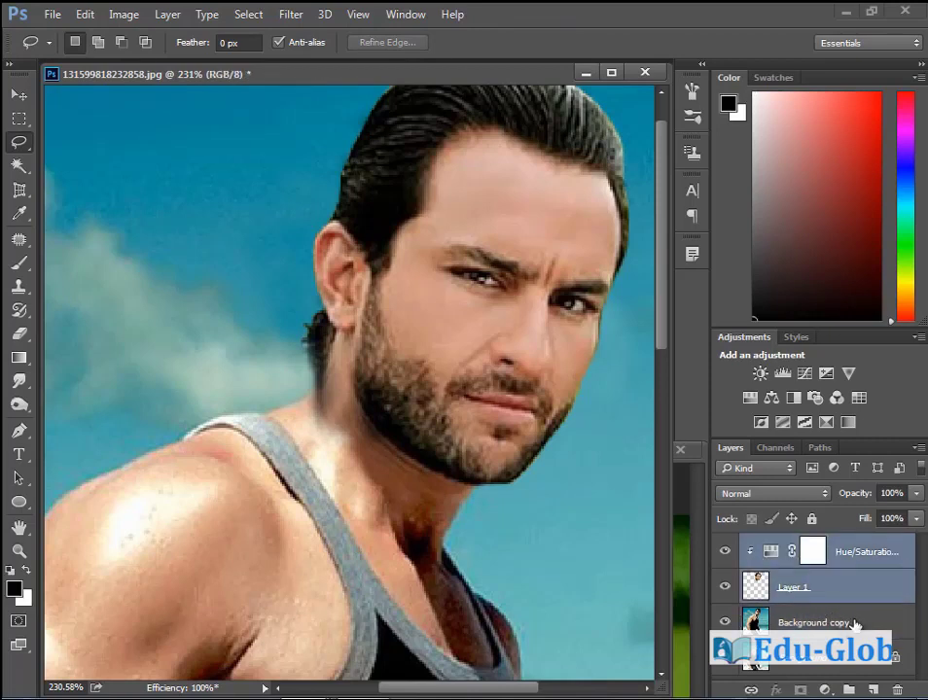
key(ctrl+e)
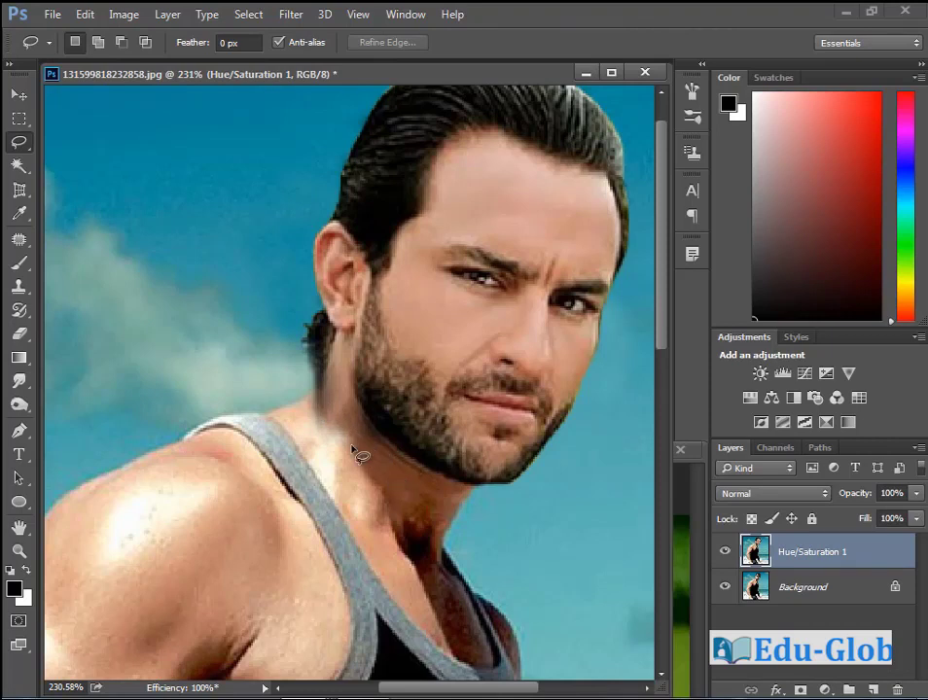
- Clone lighter skin over the neck seam above the tank top strap, using the Clone Stamp at 51% opacity and 90% flow
click(19, 288)
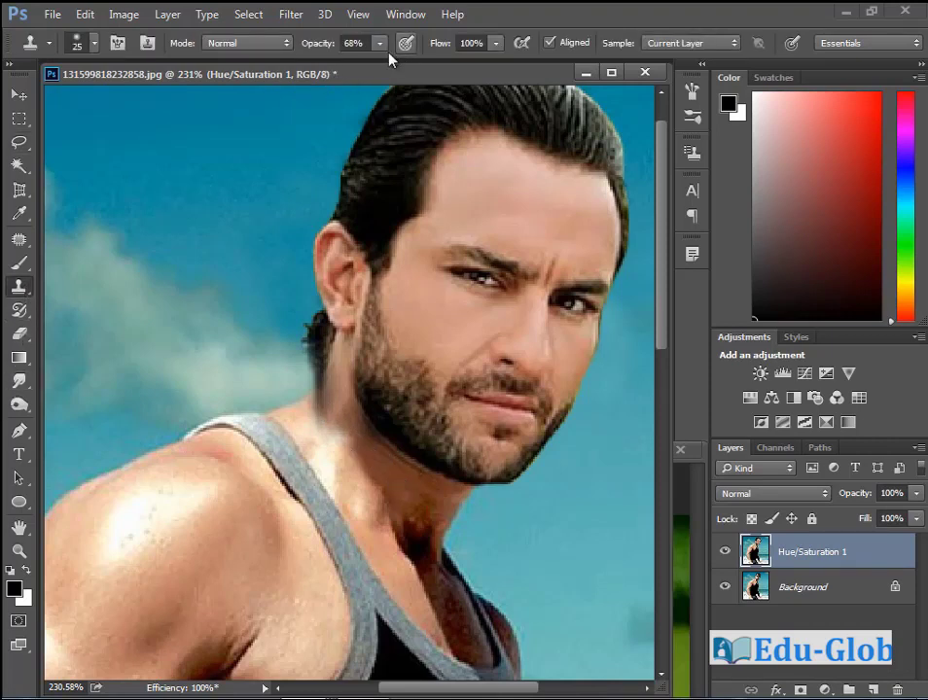
click(382, 44)
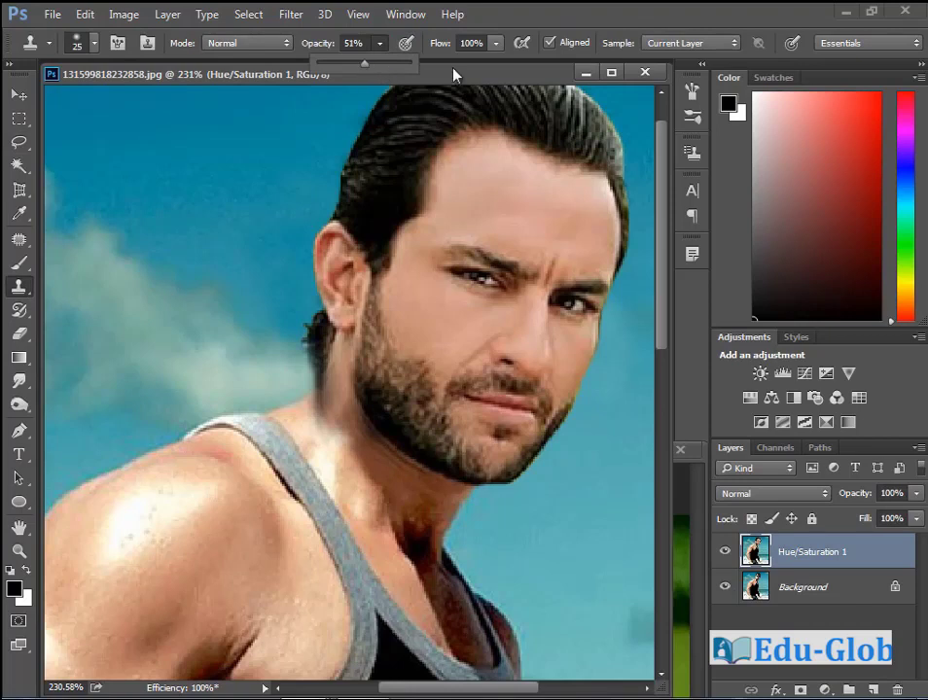
click(496, 45)
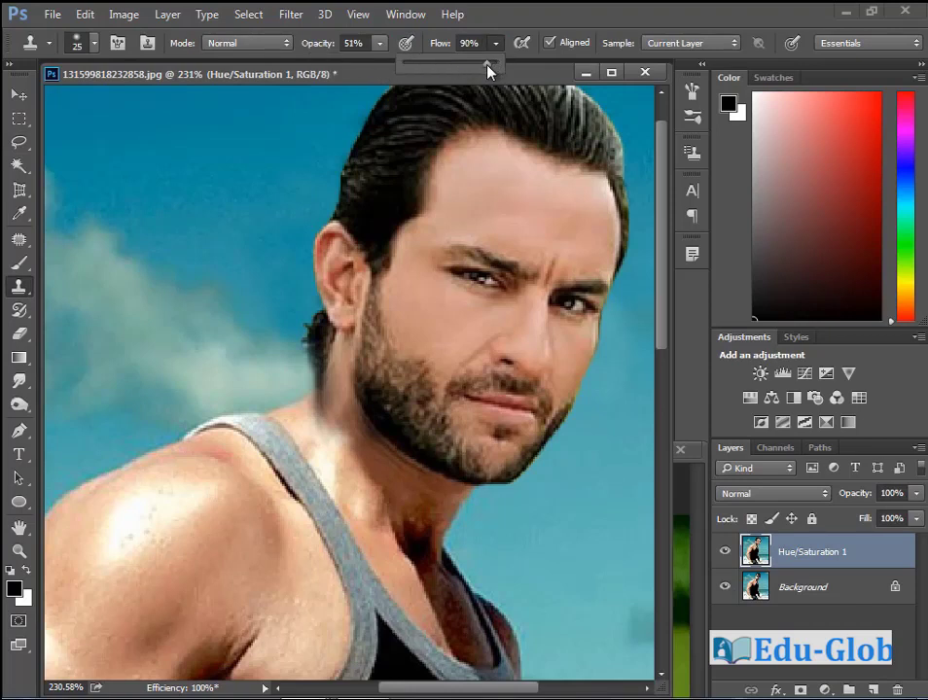
alt+click(336, 455)
mouse_move(338, 446)
mouse_down()
mouse_move(340, 422)
mouse_move(327, 418)
mouse_up()
alt+click(313, 455)
alt+click(317, 424)
click(323, 416)
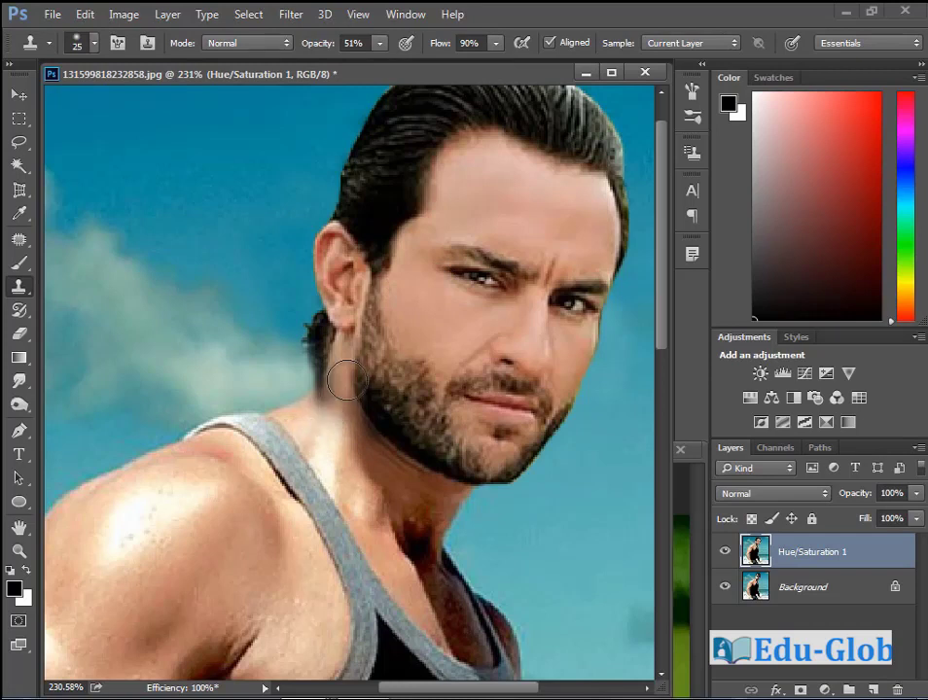
- Clone shoulder skin over the dark outer neck edge below the hair with the Clone Stamp brush reduced to 10 px
alt+click(323, 429)
key(bracketleft)
key(bracketleft)
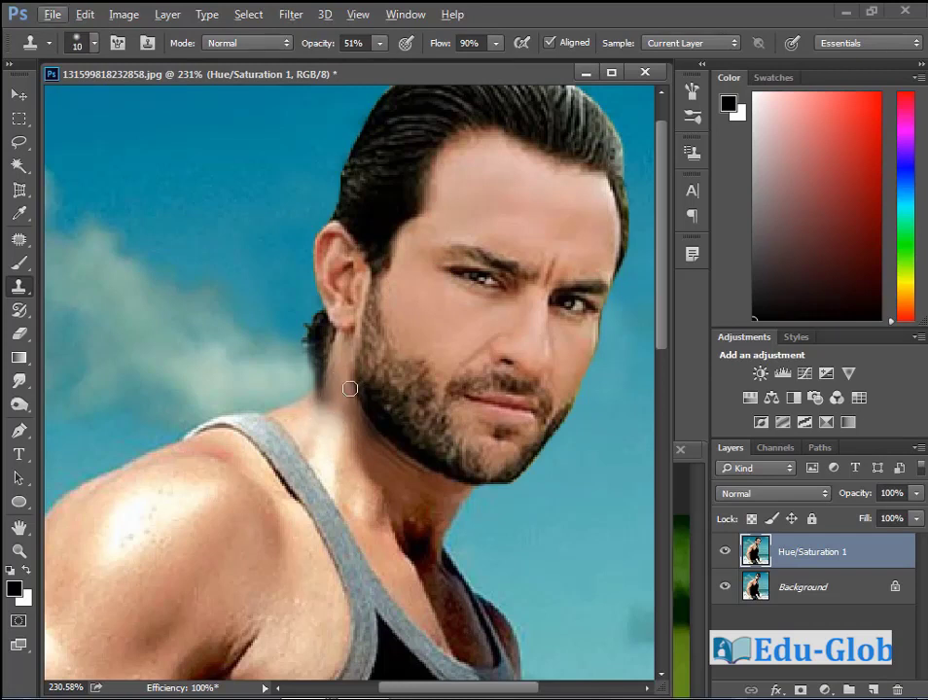
alt+click(308, 422)
click(324, 400)
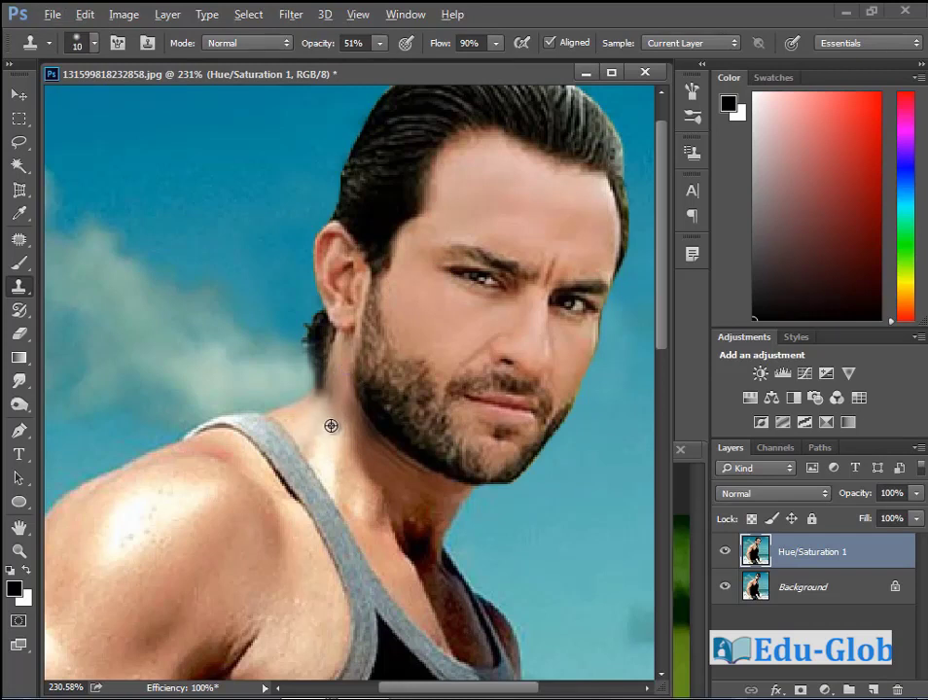
- Clone neck skin along the seam under the beard to blend the jaw shadow into the neck
alt+click(367, 461)
drag(349, 437, 348, 429)
alt+click(368, 441)
click(349, 421)
alt+click(397, 514)
click(379, 478)
alt+click(390, 507)
drag(387, 497, 373, 476)
click(403, 463)
click(338, 434)
- Darken the neck below the beard and chin with the Burn tool at 25 px, Midtones range and 27% exposure
click(19, 404)
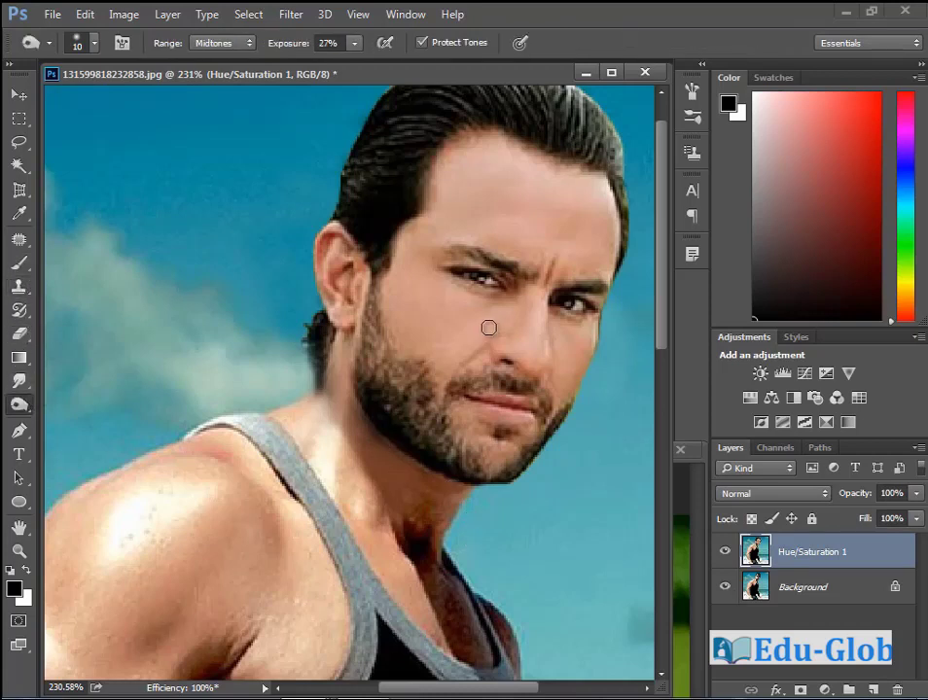
key(bracketright)
key(bracketright)
key(bracketright)
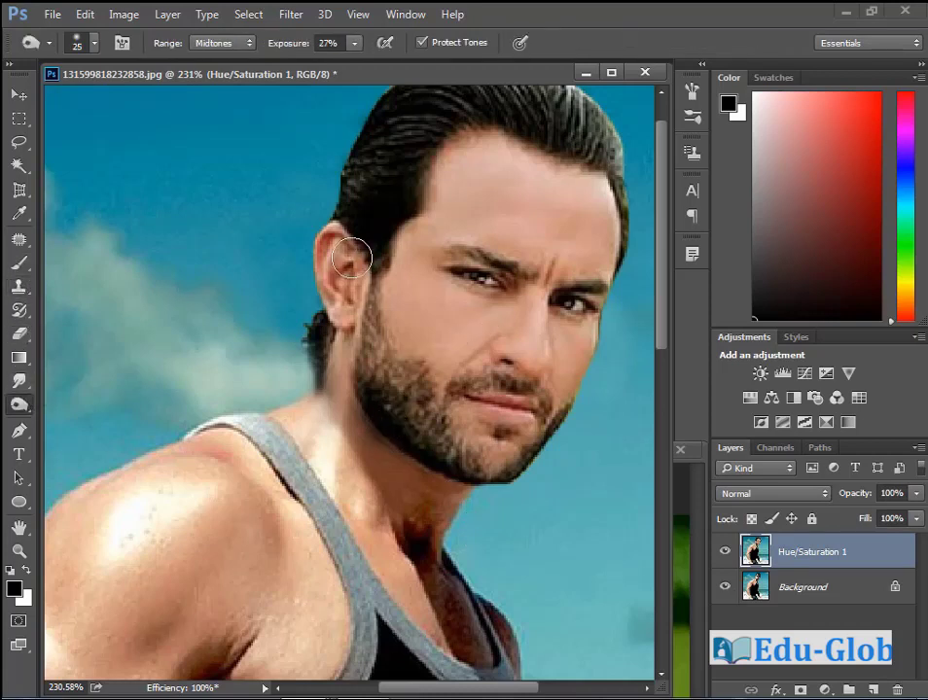
mouse_move(391, 450)
mouse_down()
mouse_move(416, 509)
mouse_move(373, 451)
mouse_move(411, 468)
mouse_up()
mouse_move(464, 542)
mouse_down()
mouse_move(406, 534)
mouse_move(379, 578)
mouse_move(466, 538)
mouse_move(418, 479)
mouse_up()
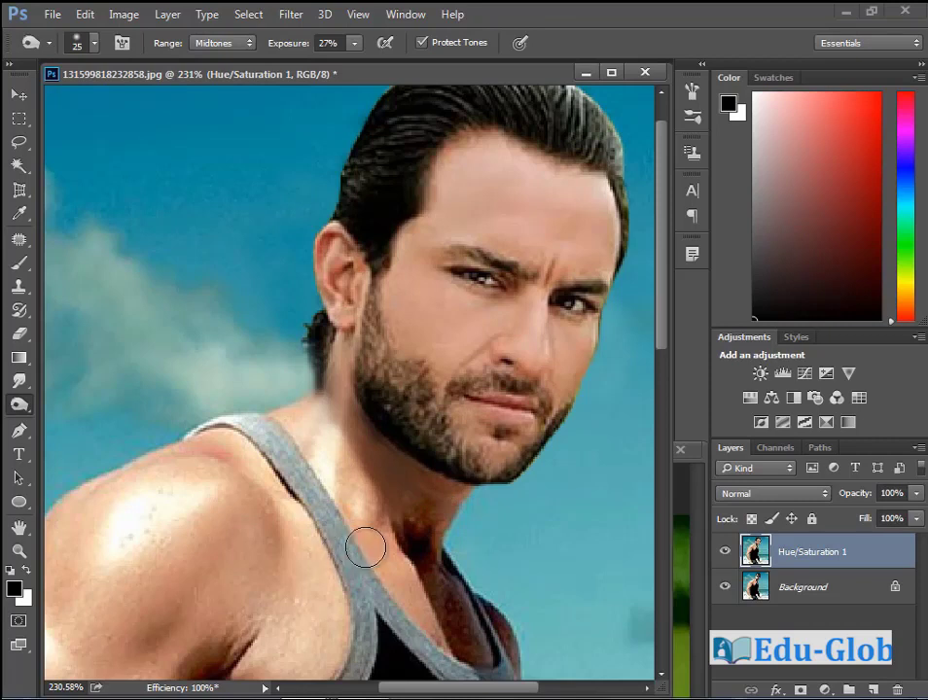
- Clone neck skin over the dark patch at the front of the neck below the chin using the 10 px Clone Stamp
click(19, 287)
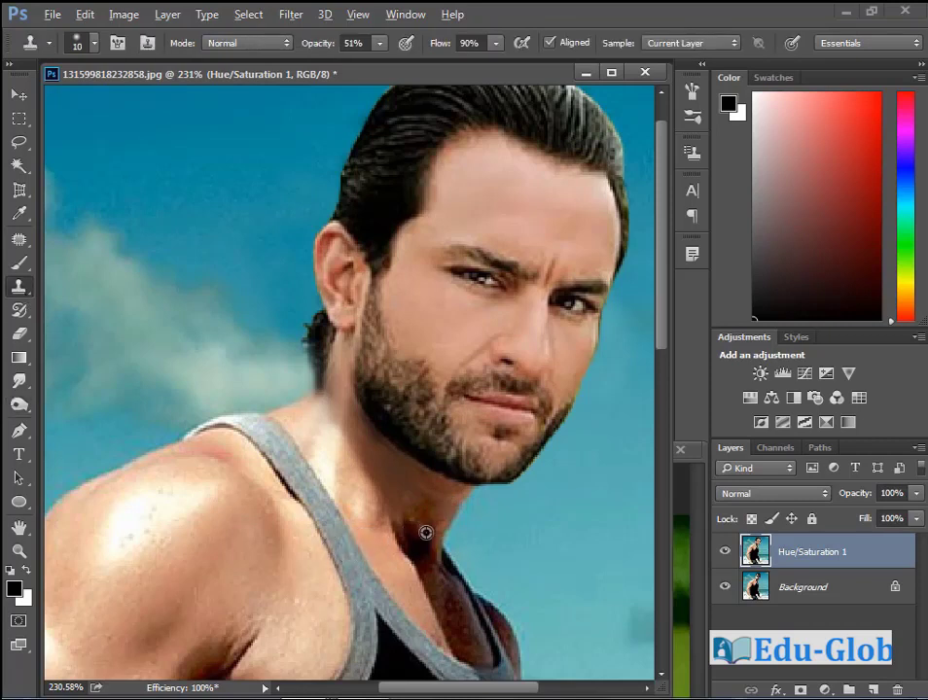
click(420, 528)
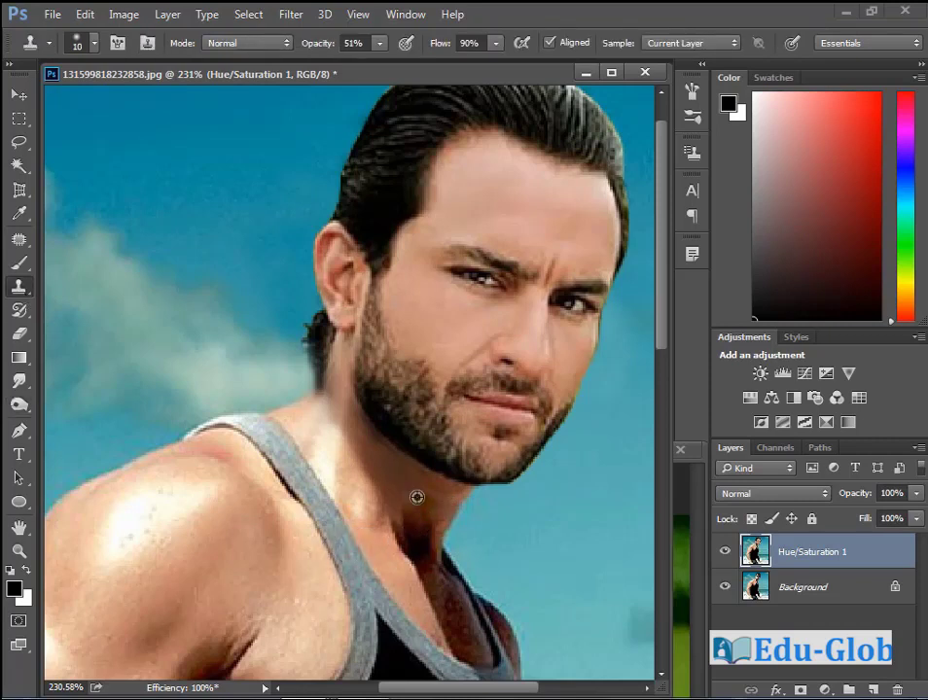
click(408, 512)
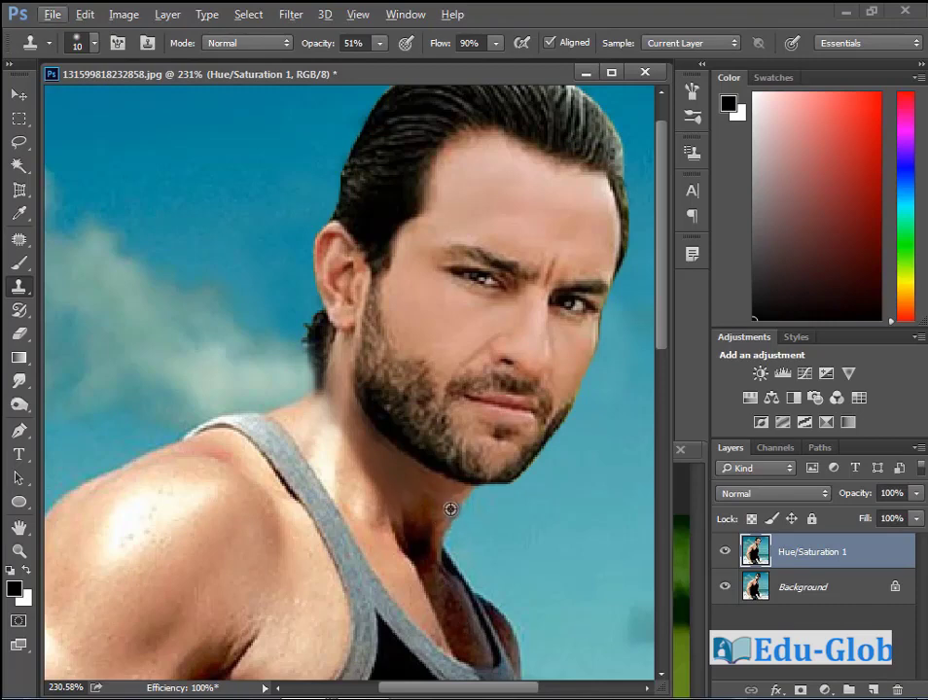
key(ctrl+minus)
key(ctrl+minus)
key(ctrl+minus)
key(ctrl+minus)
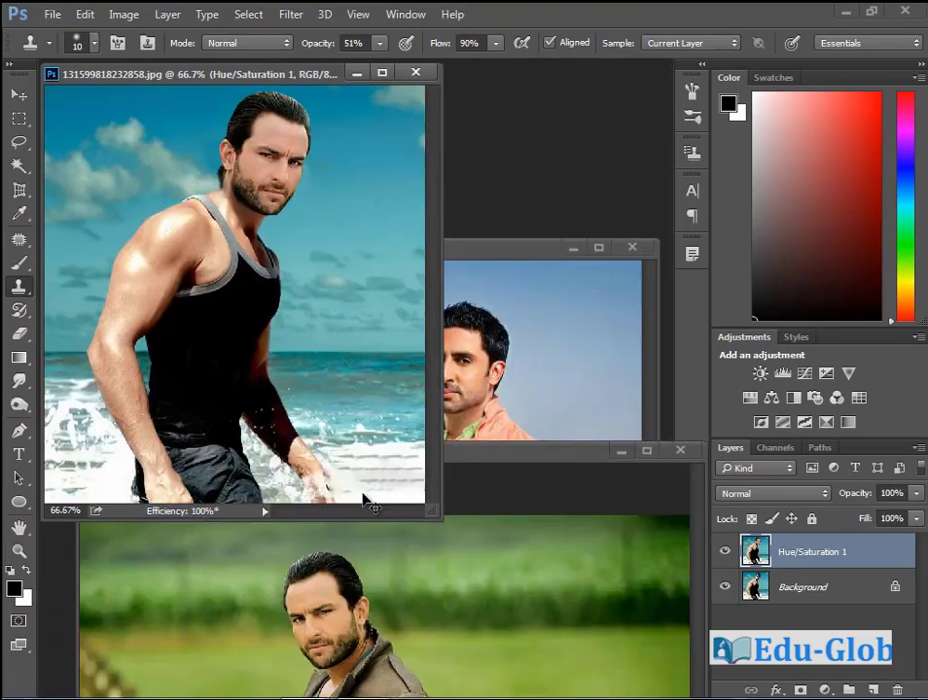
key(ctrl+minus)
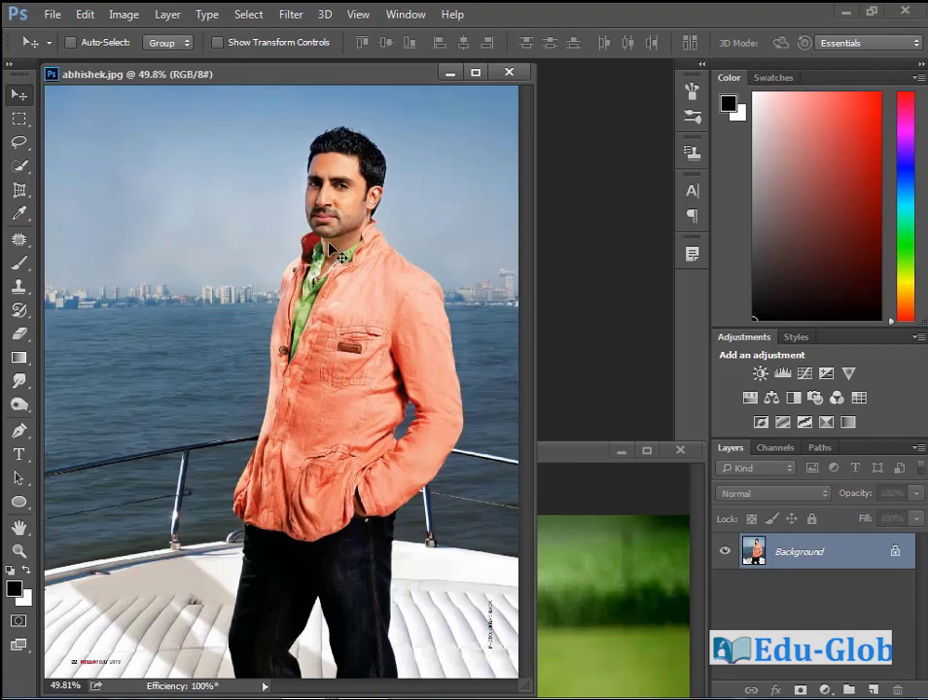
- Copy the cut-out head layer from the original beach photo into abhishek.jpg, placing it over the man's head
drag(282, 75, 488, 128)
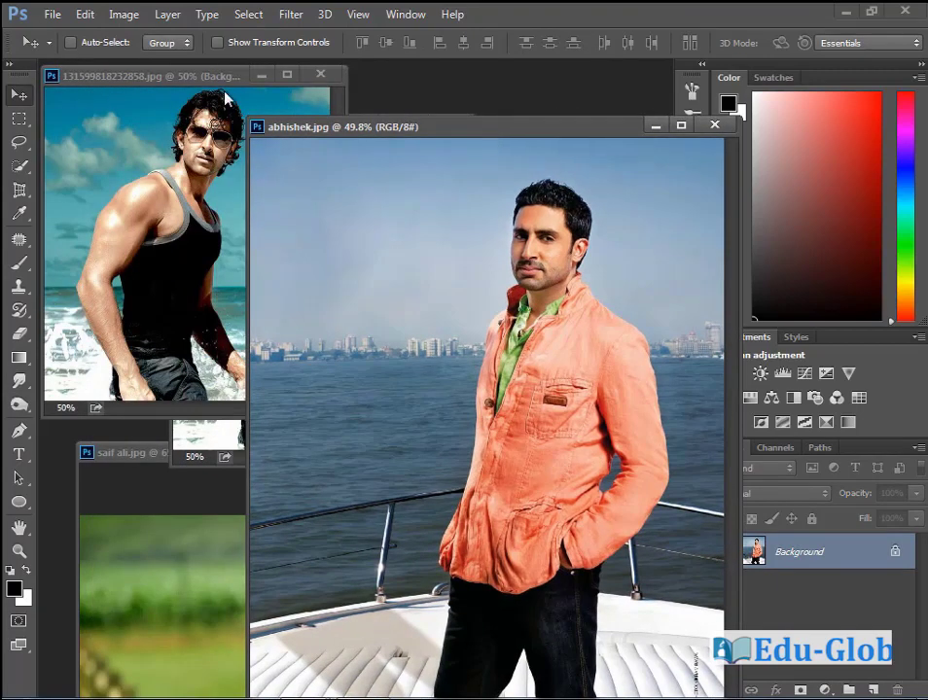
click(210, 82)
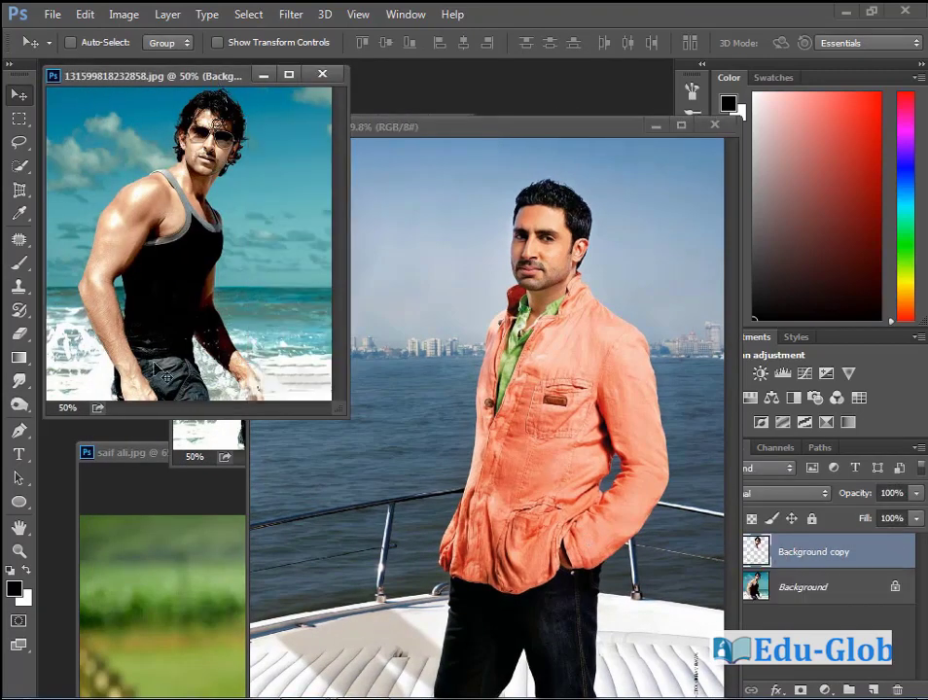
click(789, 612)
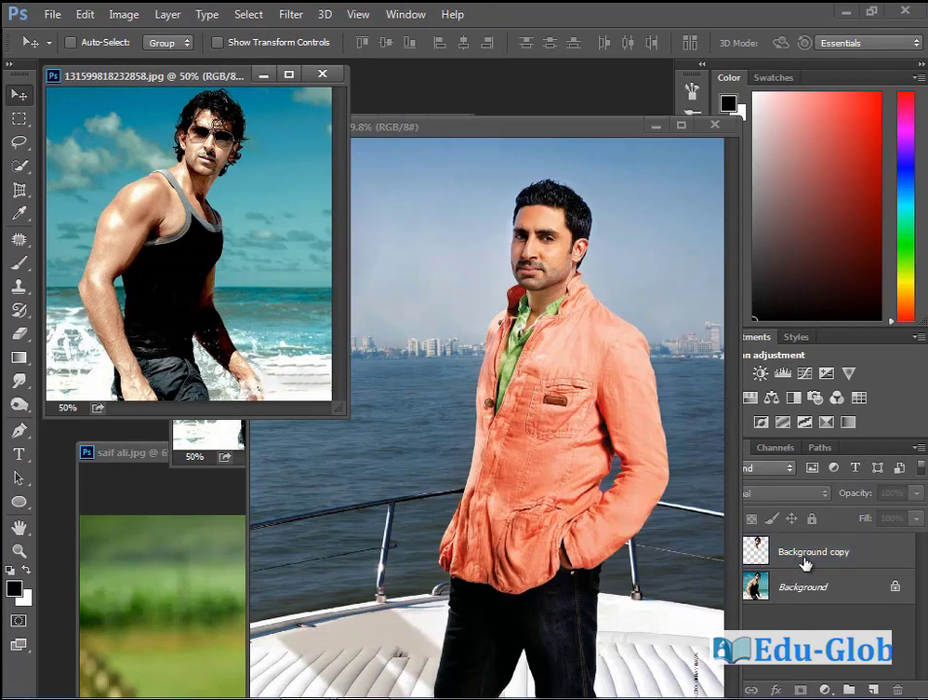
click(805, 562)
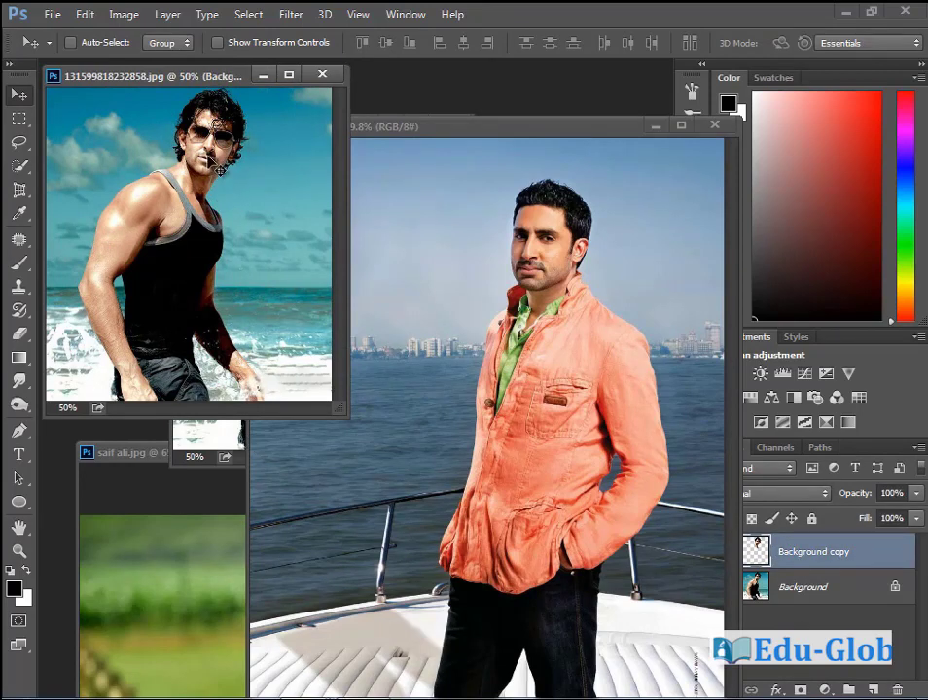
drag(251, 164, 554, 247)
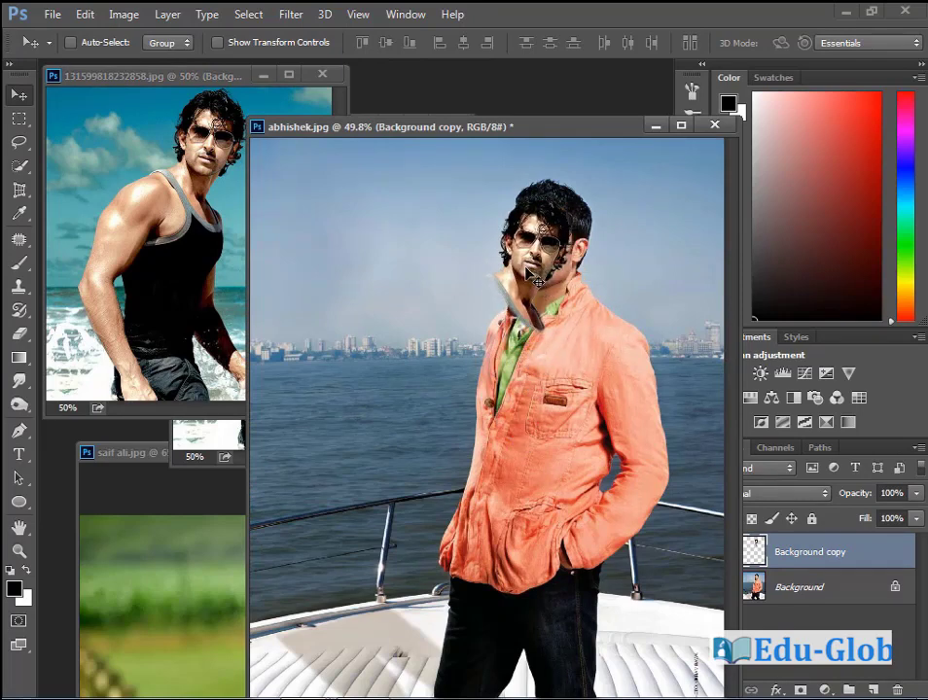
- Flip the copied head horizontally, then rotate it about 20° clockwise and align it over the original head
key(ctrl+t)
right_click(550, 296)
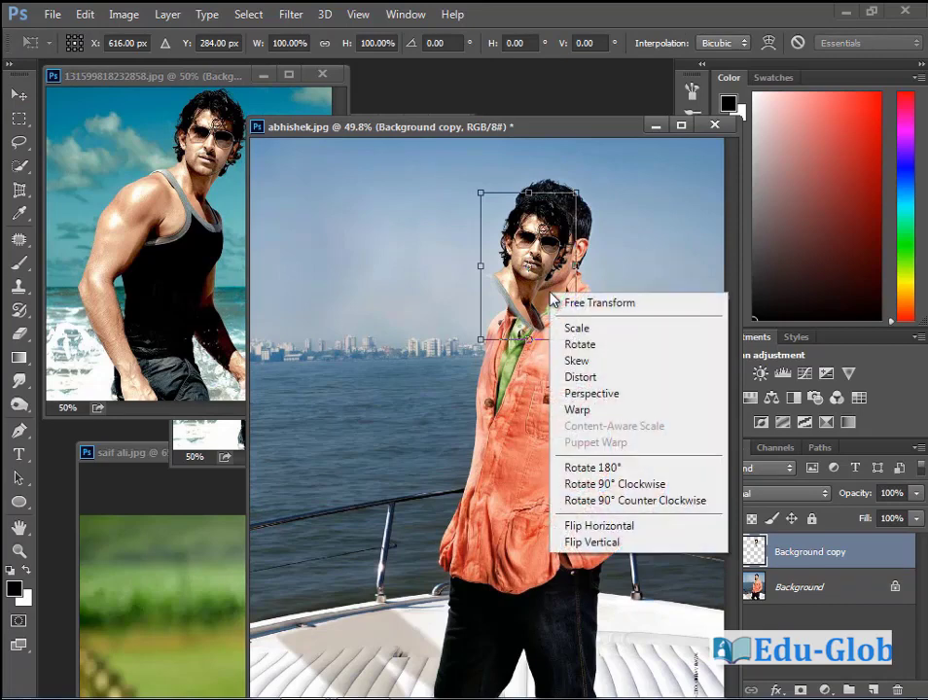
click(653, 528)
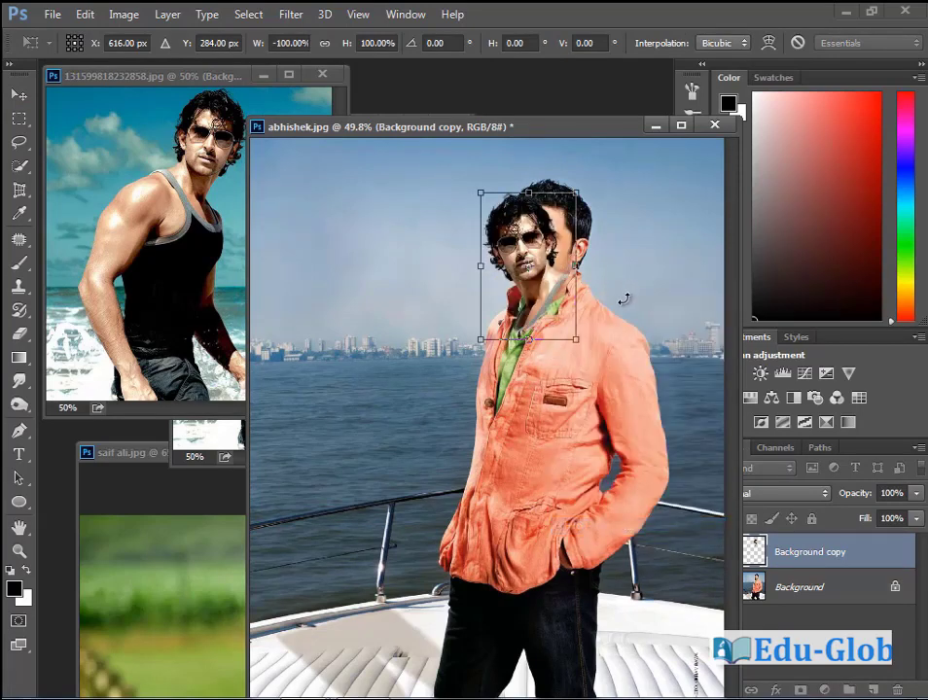
drag(623, 298, 614, 339)
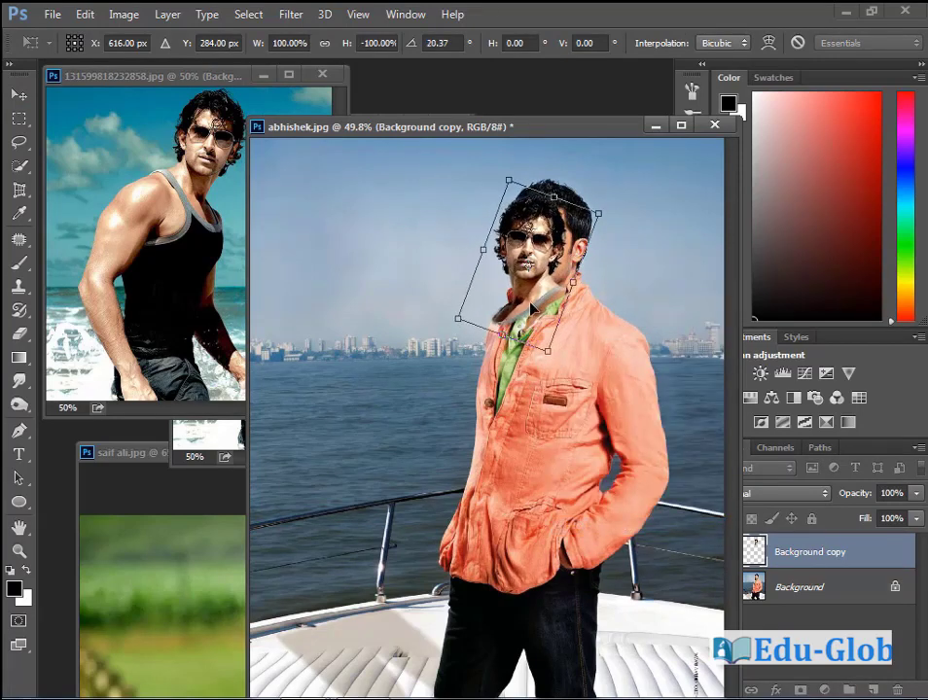
mouse_move(533, 304)
mouse_down()
mouse_move(553, 287)
mouse_move(547, 292)
mouse_up()
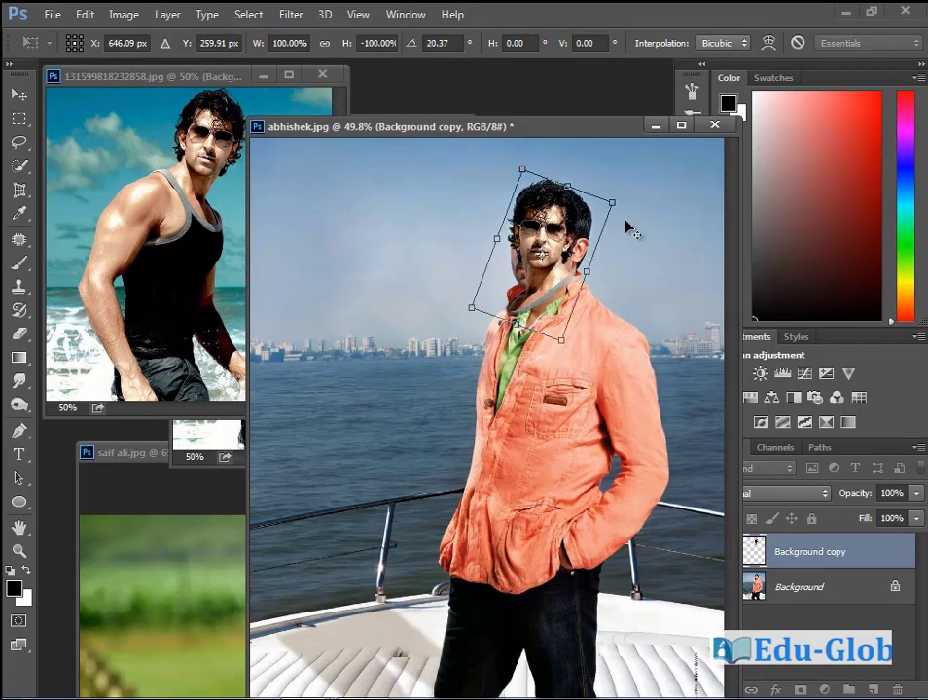
- Scale the copied head proportionally to about 132% so it covers the original head, and apply the transform
drag(612, 204, 633, 191)
mouse_move(563, 276)
mouse_down()
mouse_move(577, 297)
mouse_move(568, 301)
mouse_move(569, 282)
mouse_up()
drag(638, 187, 638, 187)
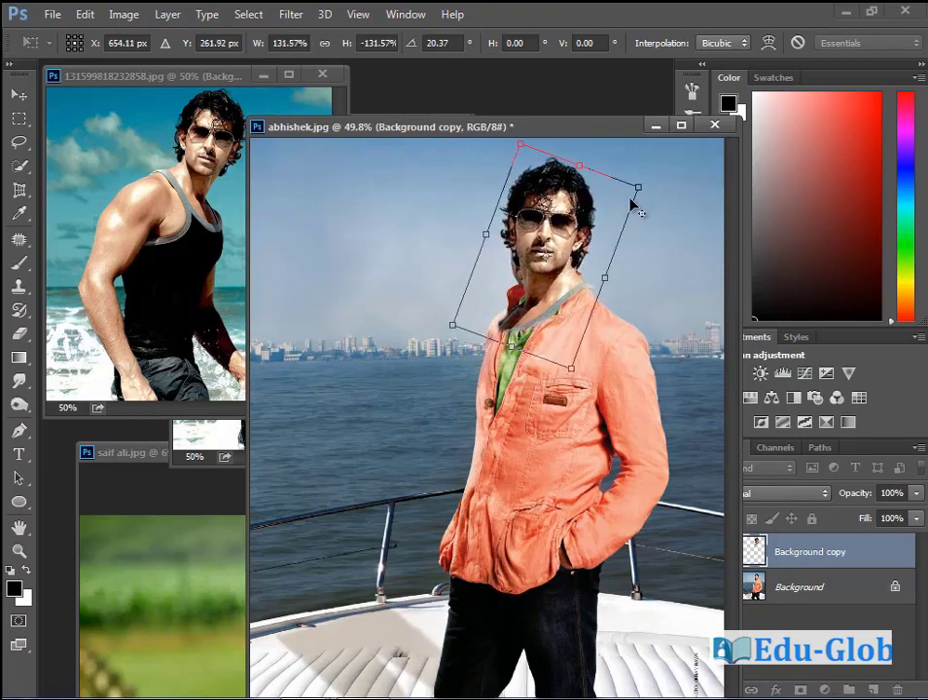
key(Return)
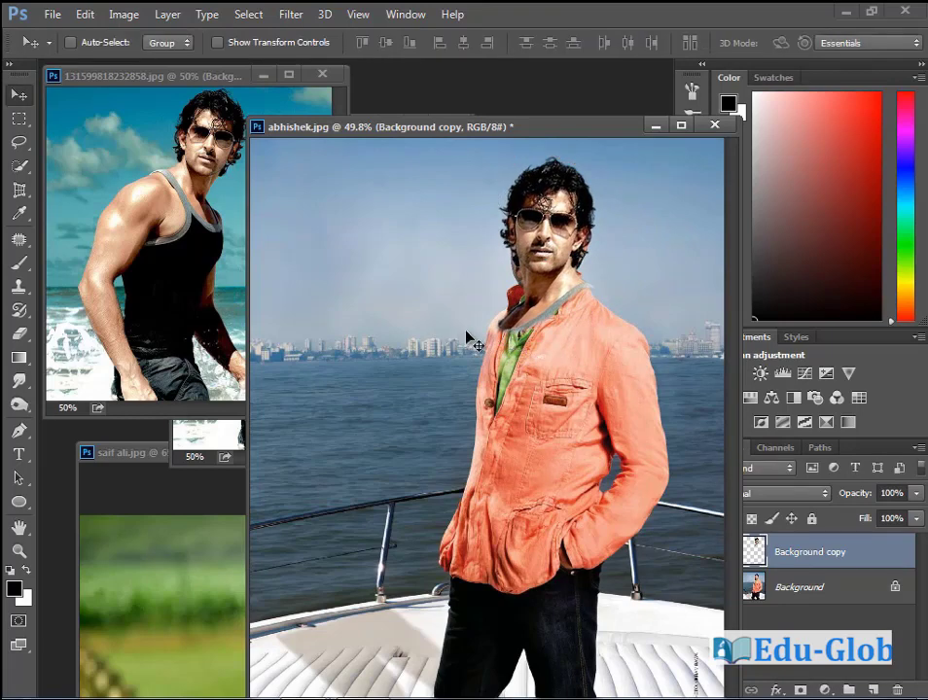
- Lower the Background copy layer's opacity to 62% so the shirt and jacket collar show through
scroll(487, 319, up, 5)
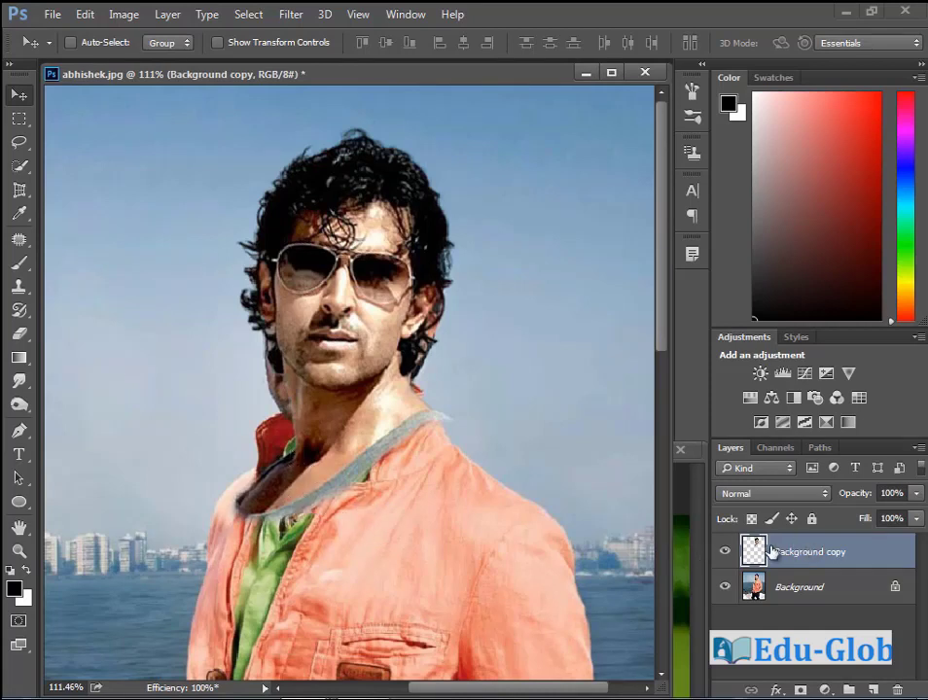
click(913, 493)
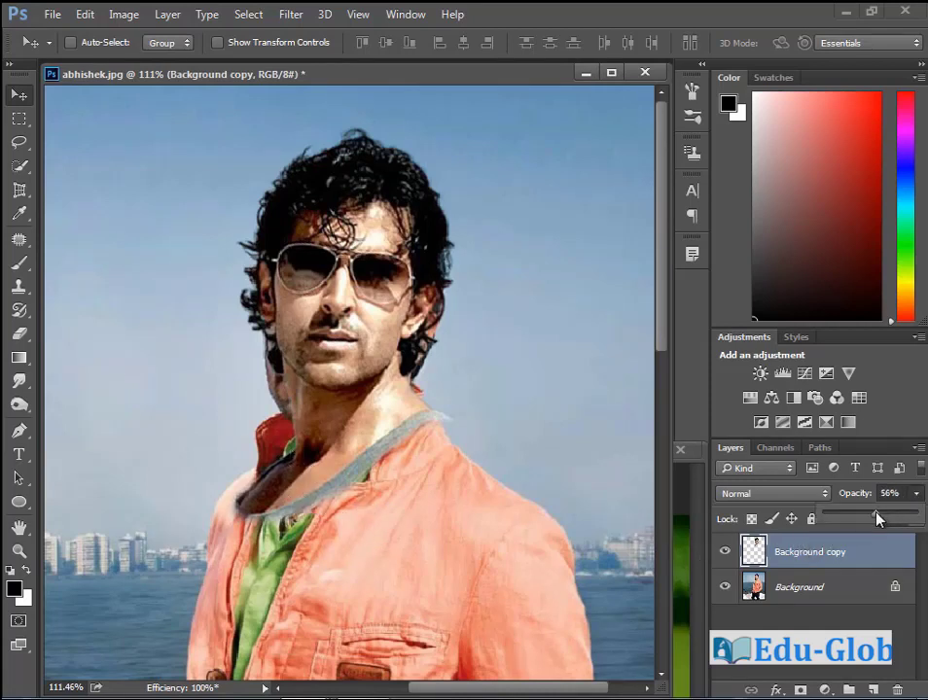
drag(883, 518, 885, 518)
scroll(496, 562, up, 5)
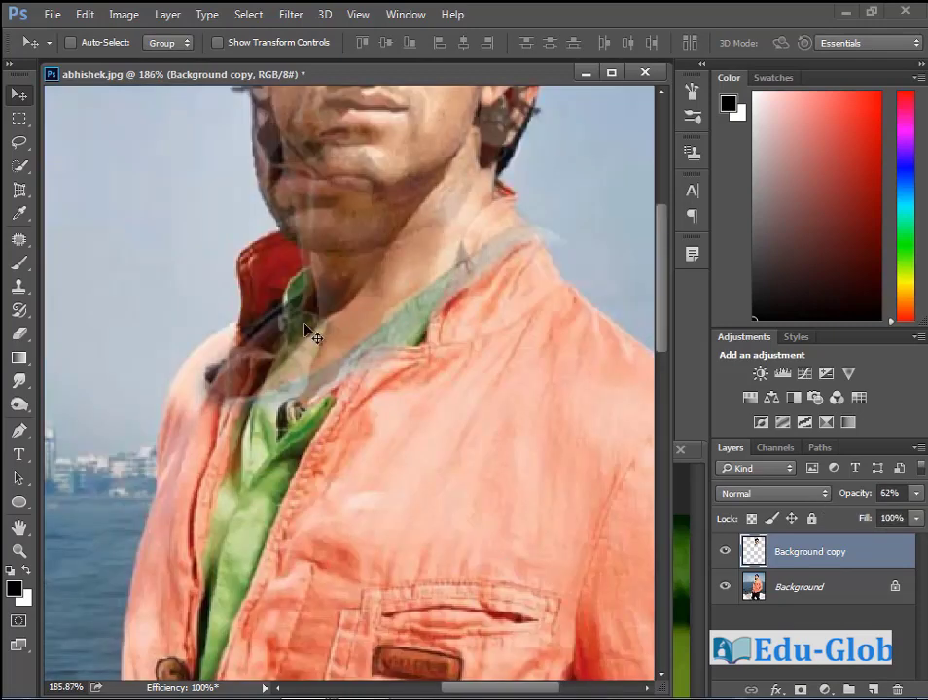
- Set the Pen tool's path operation to Combine Shapes and add a layer mask to the Background copy layer
click(20, 433)
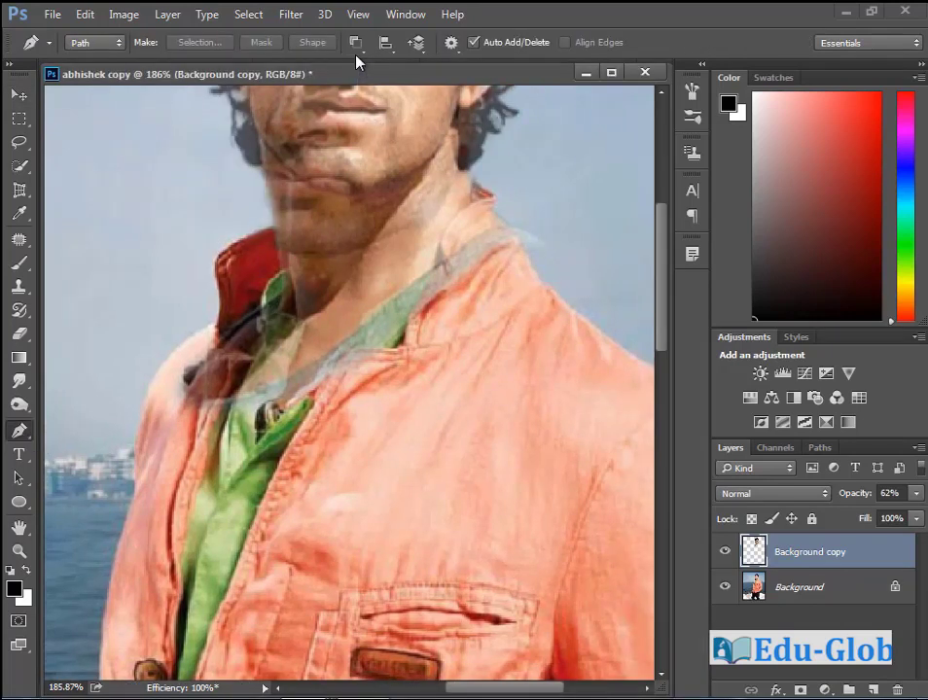
click(356, 45)
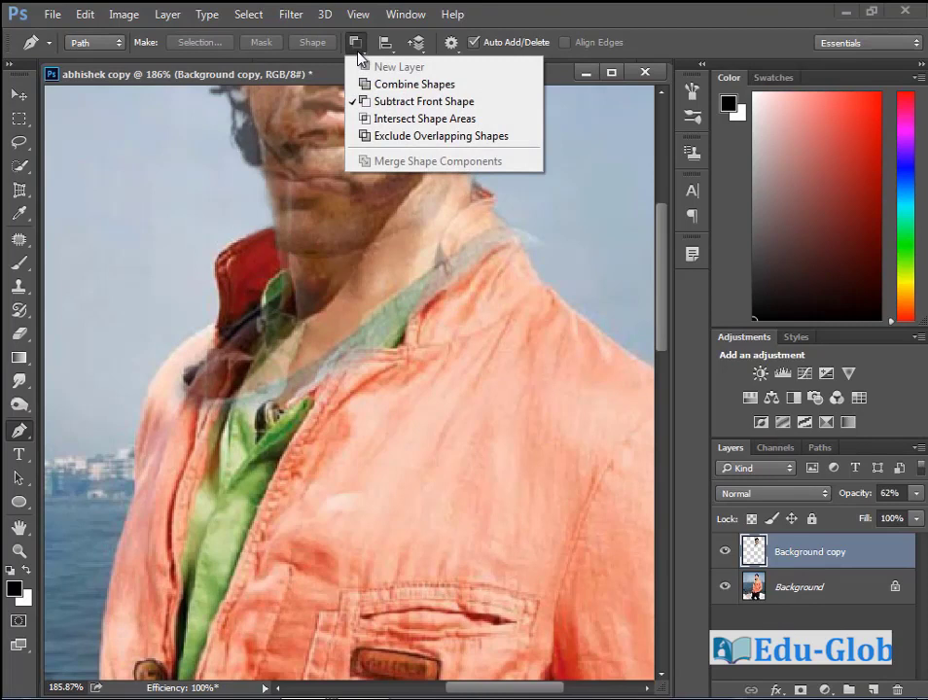
click(407, 86)
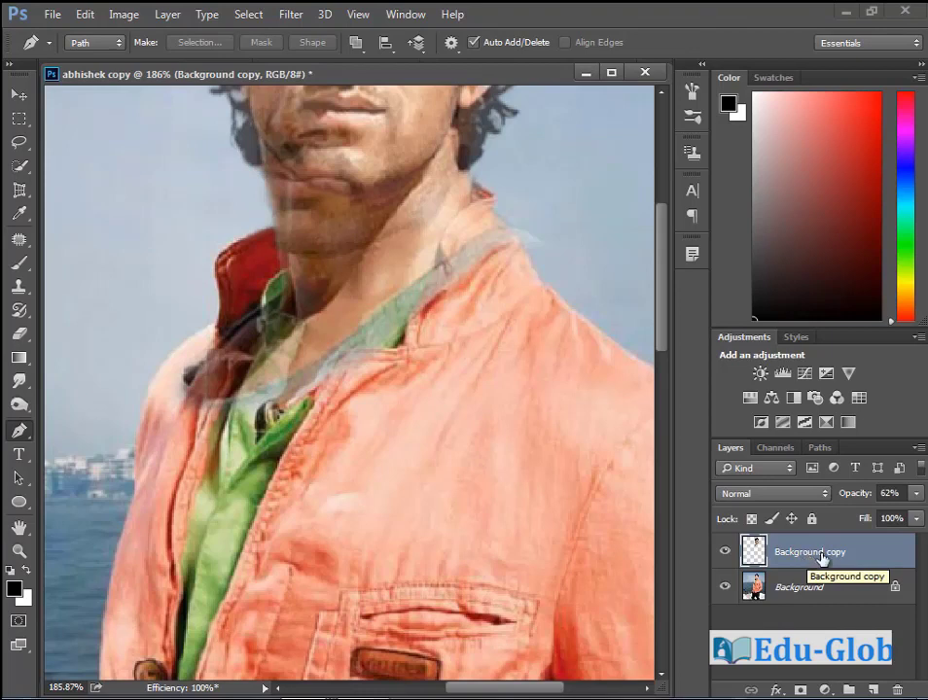
click(799, 689)
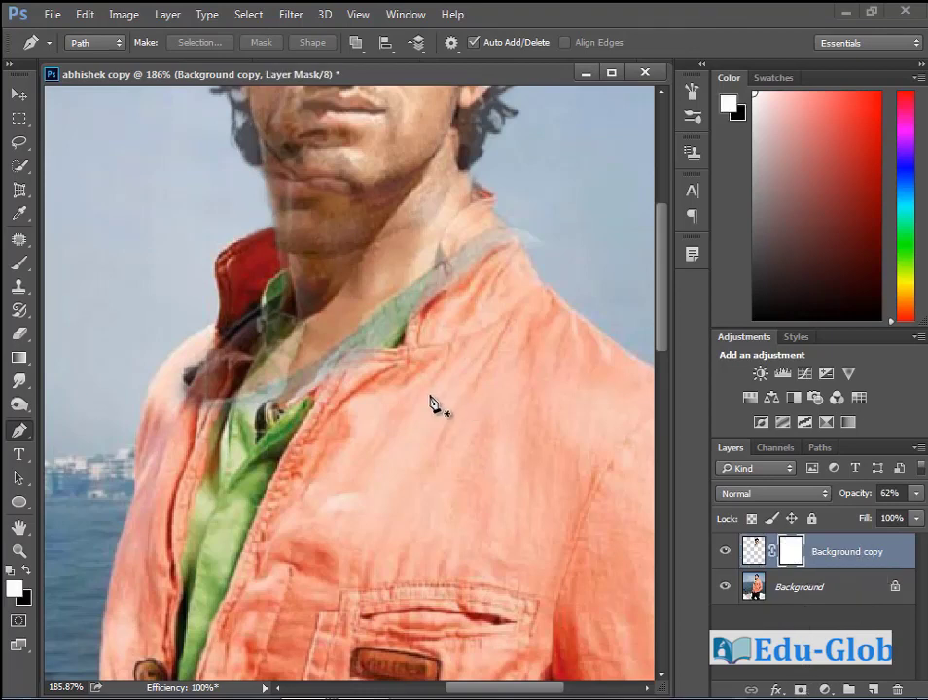
- Draw a closed Pen path along the inner edge of the green collar beside the red collar flap, looping around outside the shoulder
click(264, 303)
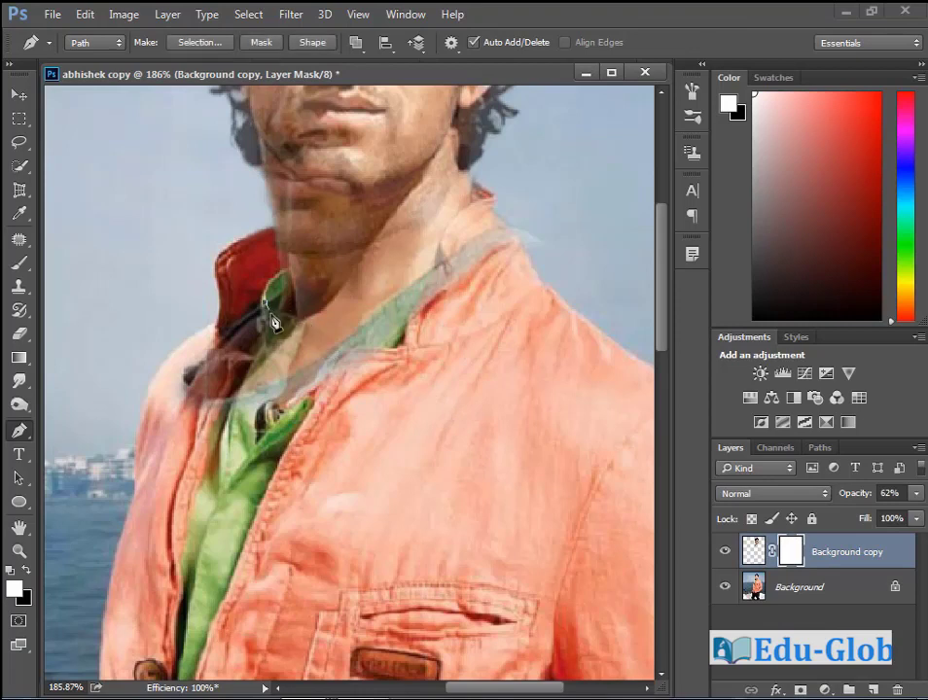
click(301, 322)
click(287, 383)
click(278, 400)
click(247, 440)
drag(179, 461, 146, 465)
drag(105, 441, 95, 414)
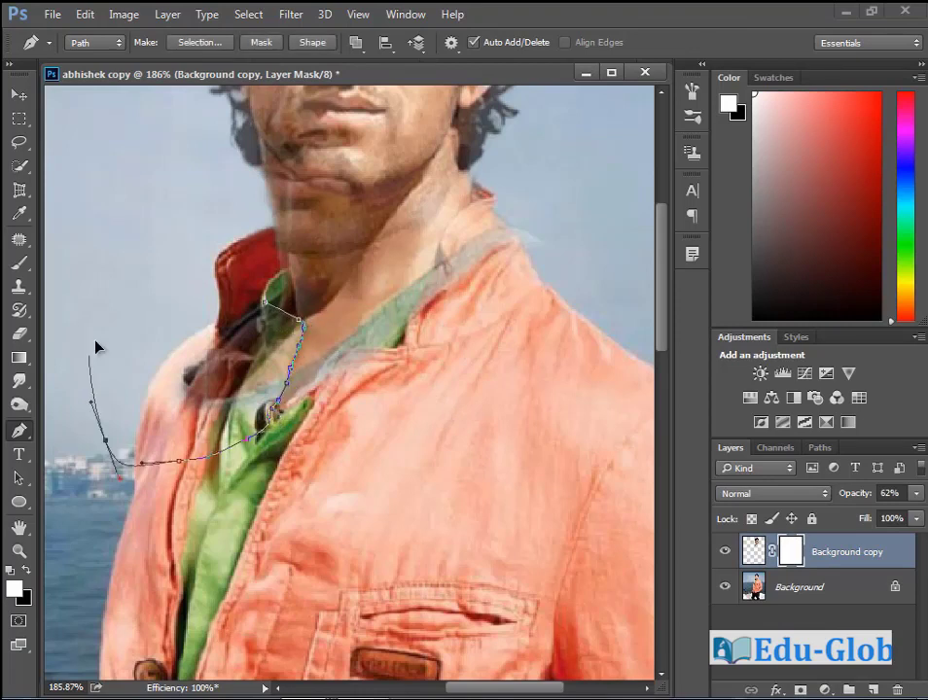
drag(94, 345, 100, 315)
drag(133, 282, 170, 265)
drag(227, 259, 263, 277)
click(264, 303)
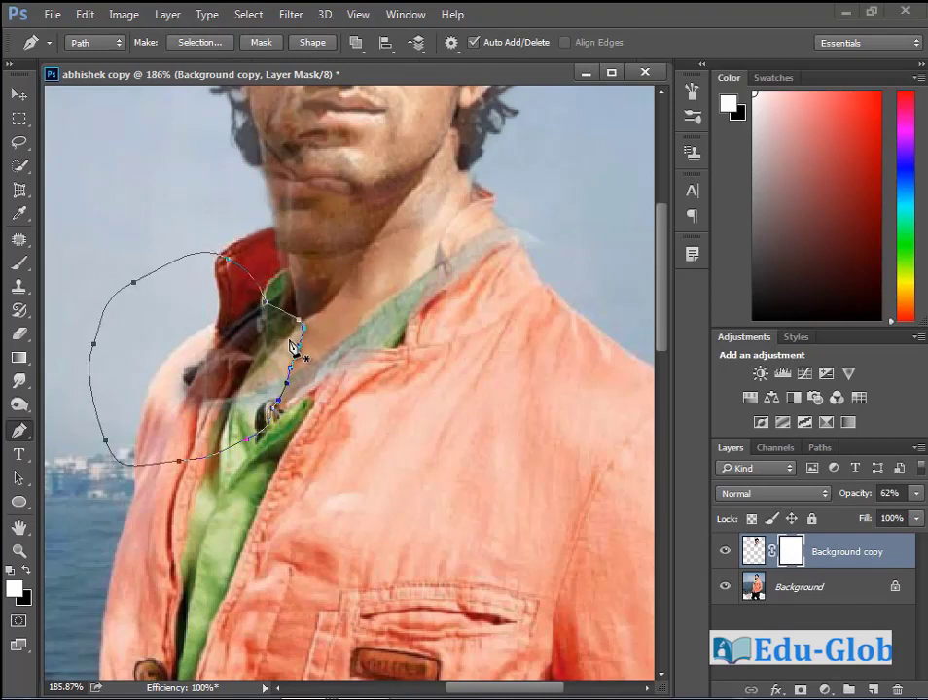
- Convert the collar path to a selection, hide that area in the head layer's mask, and deselect
key(ctrl+Return)
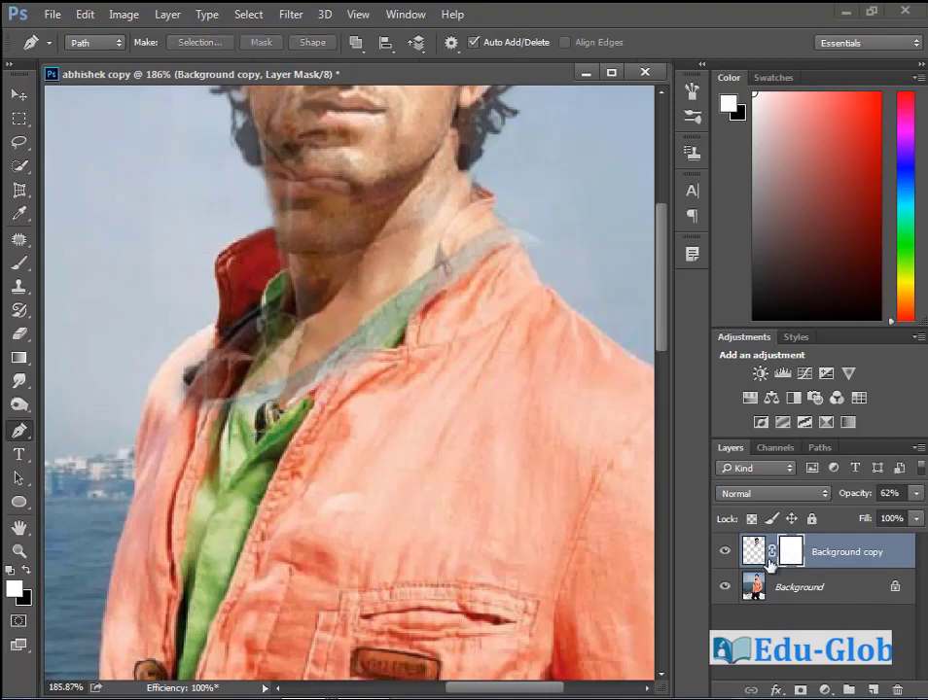
key(Delete)
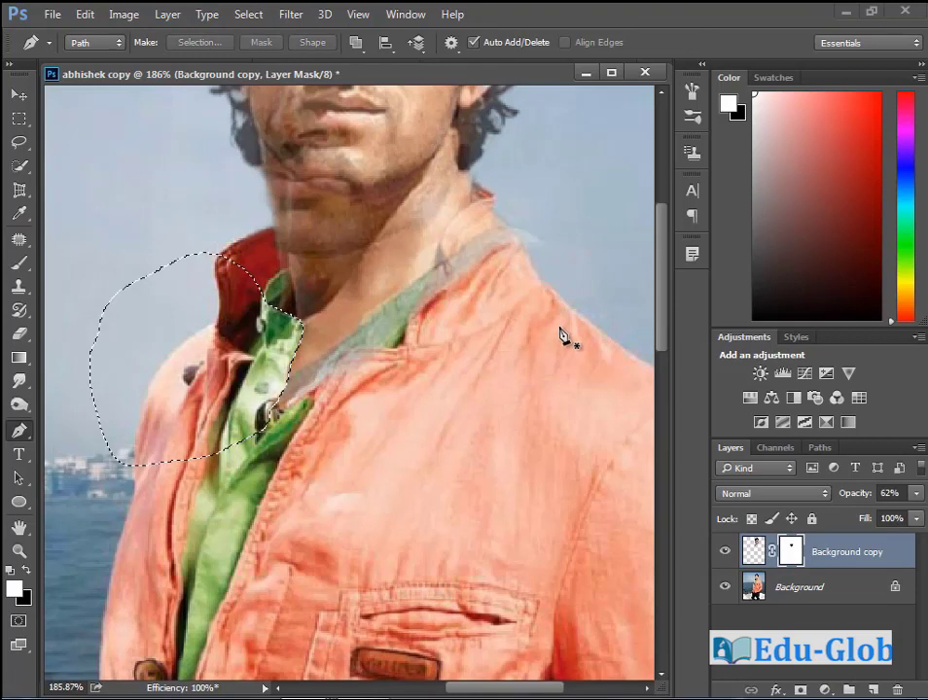
key(ctrl+d)
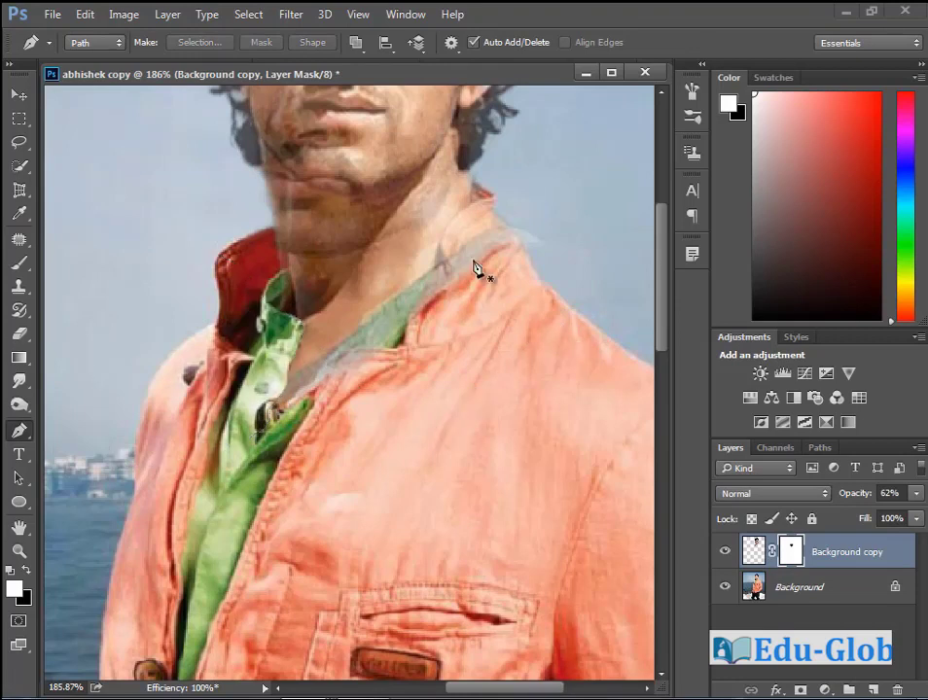
- Draw a closed Pen path along the inner edge of the orange jacket collar from the neck to the shirt button, enclosing the chest and shoulder
click(442, 255)
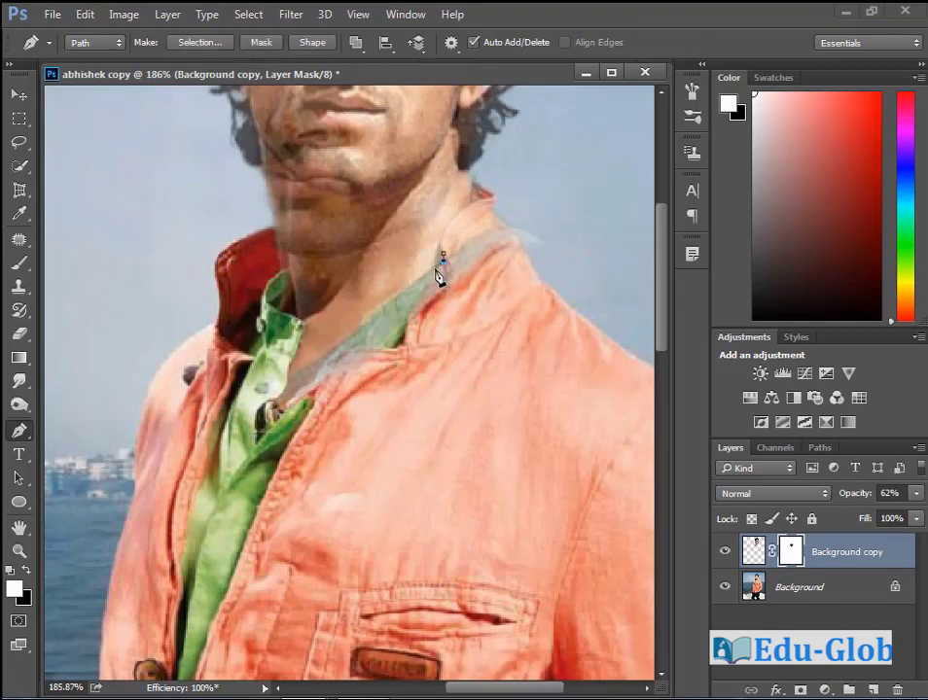
click(429, 273)
click(415, 302)
click(405, 346)
click(395, 349)
click(379, 351)
drag(619, 372, 621, 311)
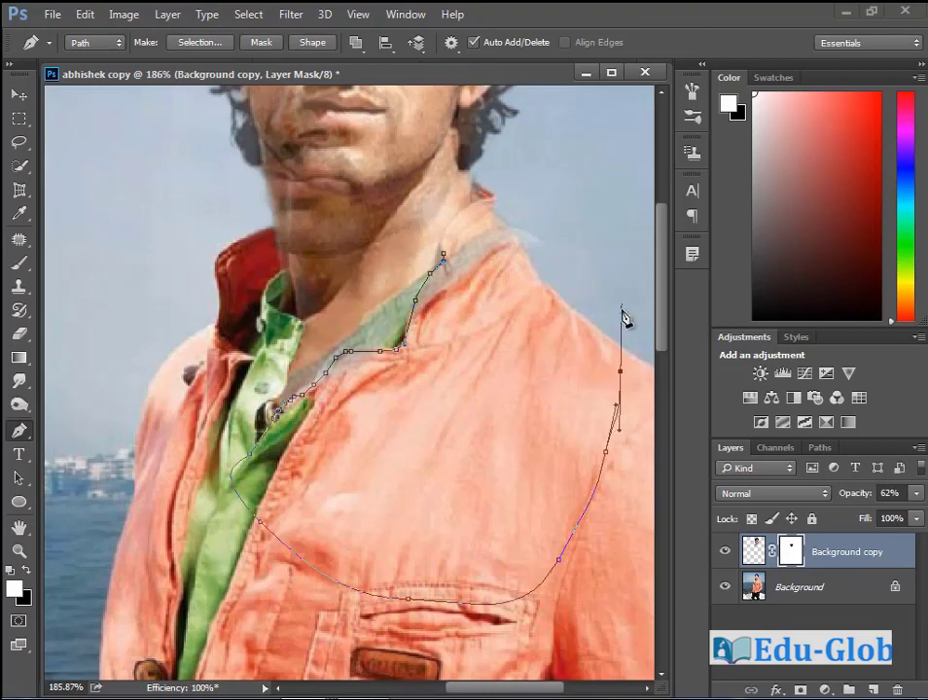
click(616, 289)
click(594, 243)
drag(569, 210, 533, 181)
drag(498, 177, 489, 182)
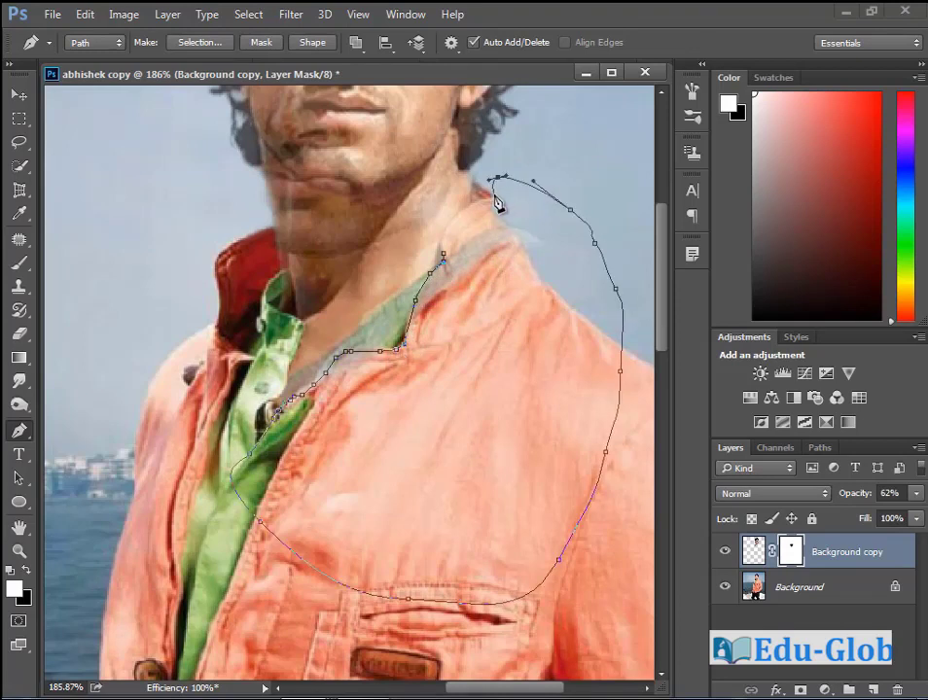
click(442, 255)
- Mask out the head layer's area inside the jacket path, and restore the layer's opacity to 100%
key(ctrl+Return)
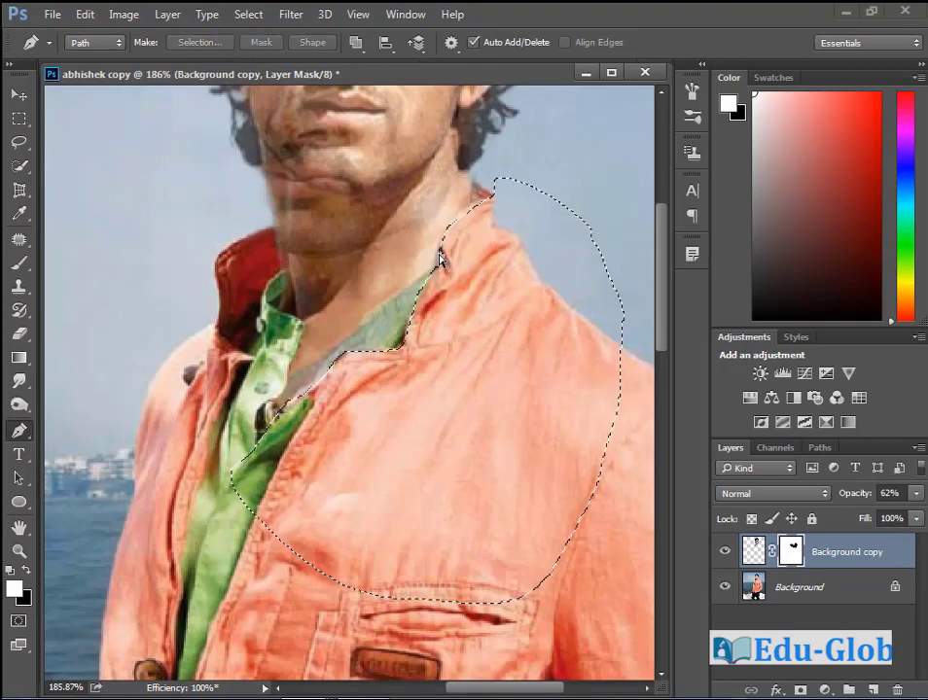
key(ctrl+d)
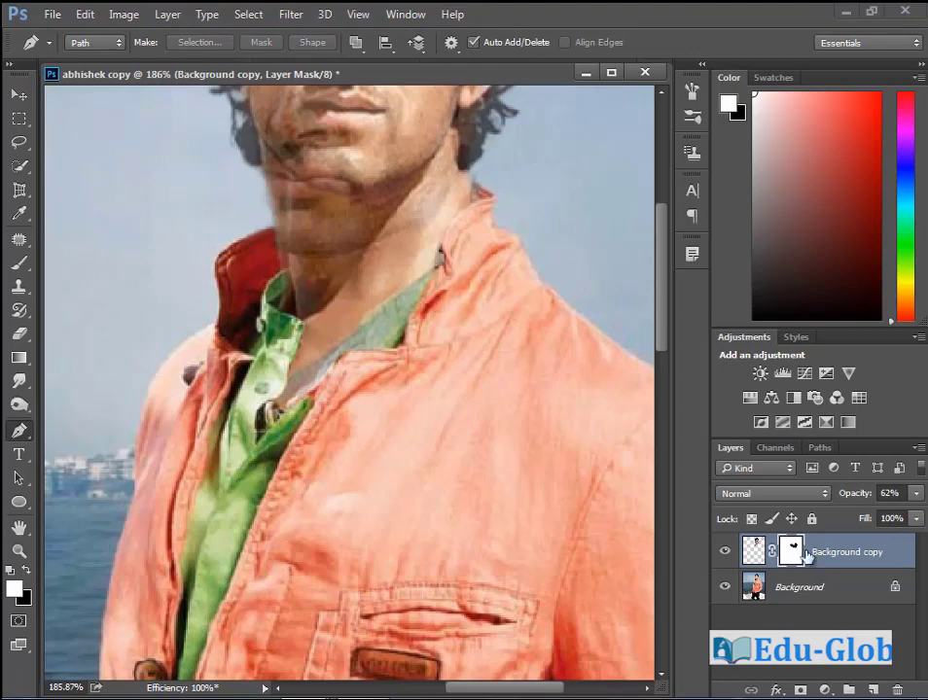
click(916, 494)
drag(897, 521, 922, 516)
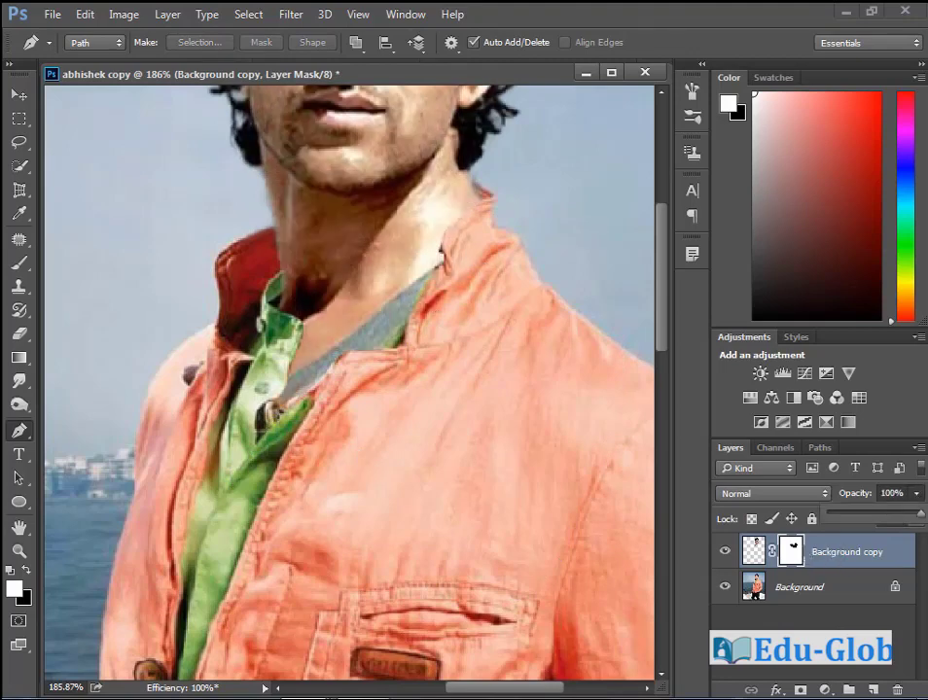
- On the head layer's image, set the Clone Stamp to 56% opacity and clone skin over the lower grey undershirt strip in the neckline
drag(370, 338, 491, 453)
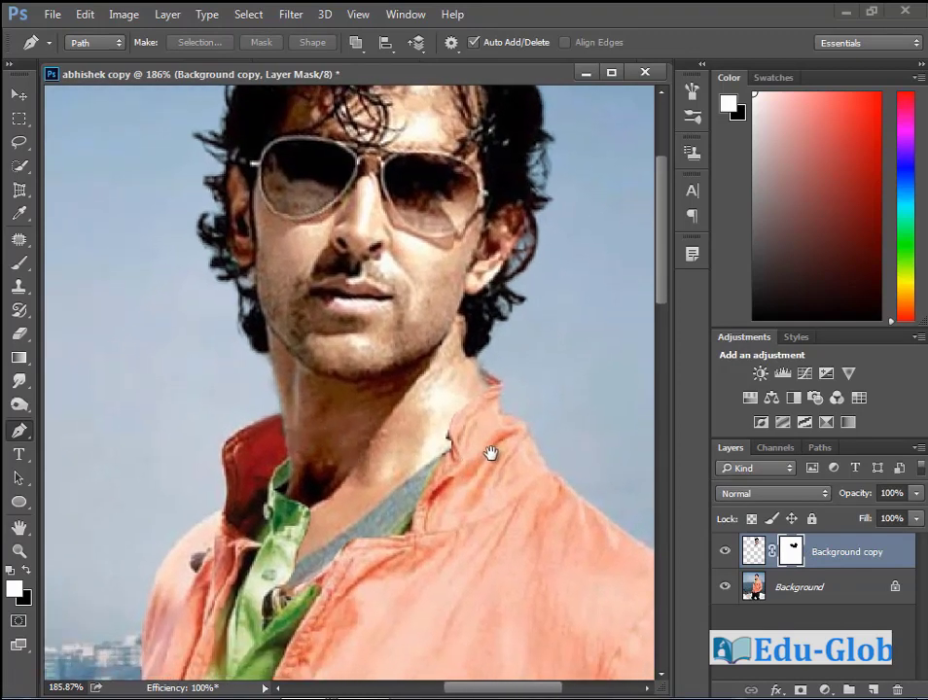
drag(422, 467, 428, 421)
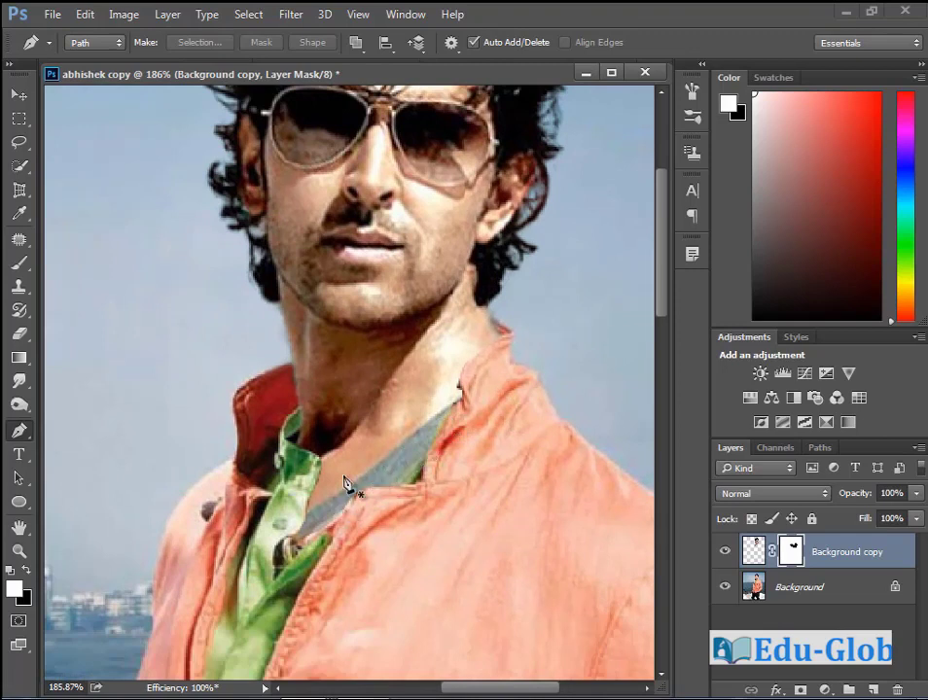
click(752, 551)
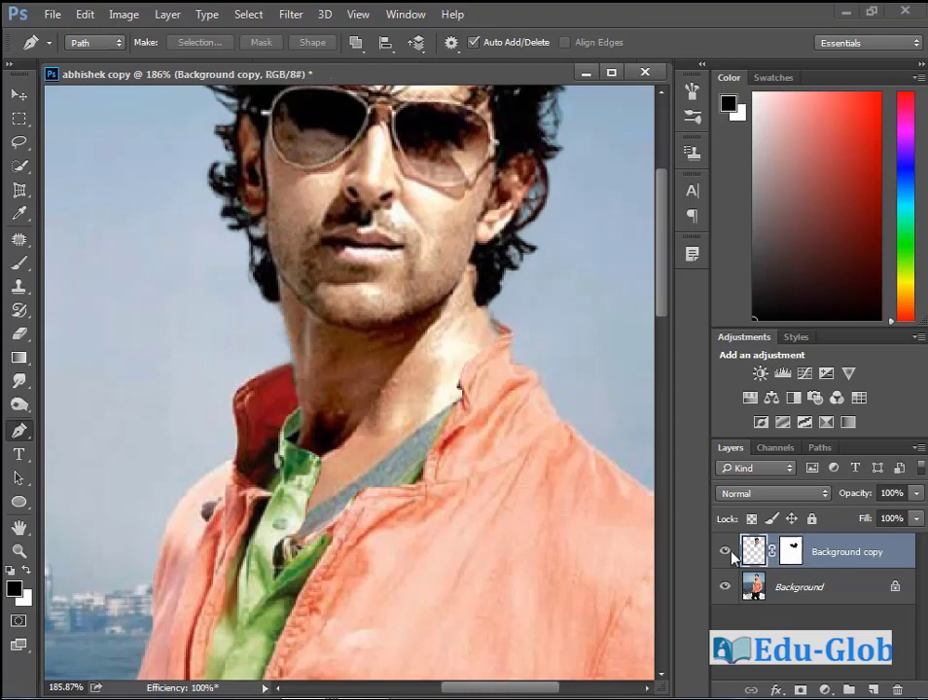
click(18, 286)
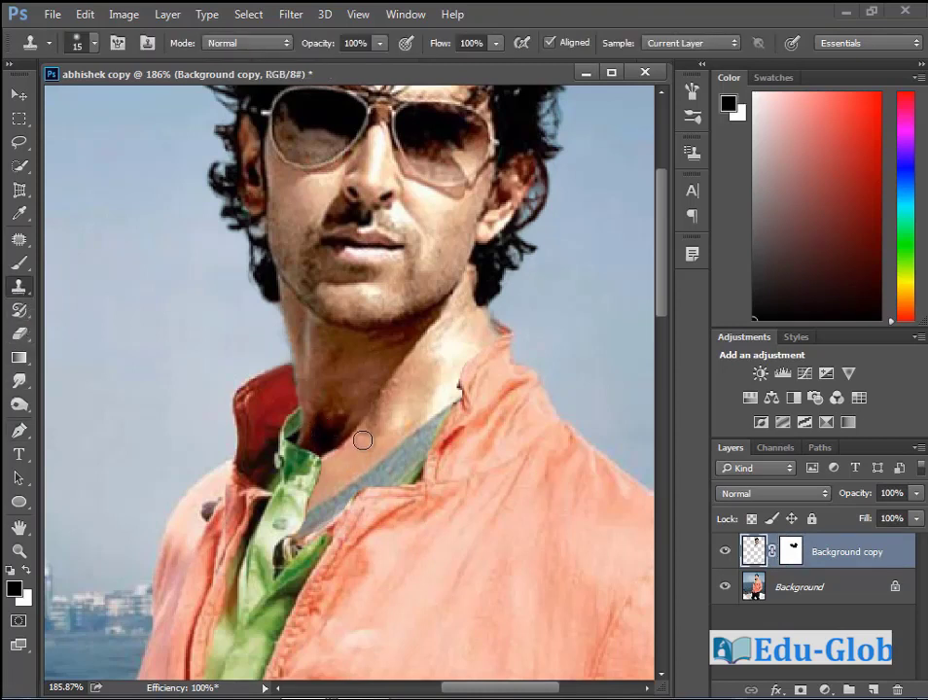
click(380, 45)
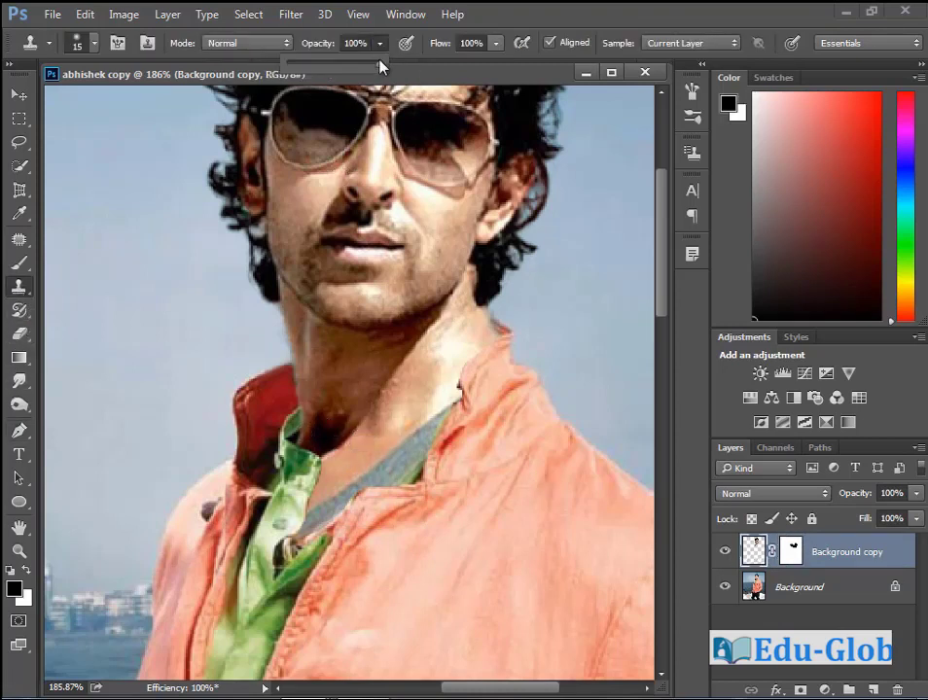
mouse_move(354, 70)
mouse_down()
mouse_move(330, 74)
mouse_move(339, 70)
mouse_up()
alt+click(362, 442)
mouse_move(369, 456)
mouse_down()
mouse_move(373, 474)
mouse_move(361, 472)
mouse_move(340, 501)
mouse_move(316, 503)
mouse_move(314, 524)
mouse_move(350, 494)
mouse_up()
alt+click(352, 448)
alt+click(354, 458)
alt+click(342, 472)
alt+click(338, 469)
alt+click(328, 479)
alt+click(346, 462)
- Clone neck skin over the upper grey undershirt strip along the inner edge of the orange jacket collar
alt+click(347, 462)
mouse_move(387, 471)
mouse_down()
mouse_move(366, 447)
mouse_move(410, 472)
mouse_move(383, 428)
mouse_move(409, 462)
mouse_move(408, 401)
mouse_move(403, 453)
mouse_move(420, 400)
mouse_move(408, 469)
mouse_up()
alt+click(366, 445)
alt+click(383, 429)
alt+click(409, 402)
alt+click(420, 399)
alt+click(411, 408)
mouse_move(402, 441)
mouse_down()
mouse_move(391, 455)
mouse_move(383, 447)
mouse_move(390, 473)
mouse_up()
alt+click(395, 403)
alt+click(370, 431)
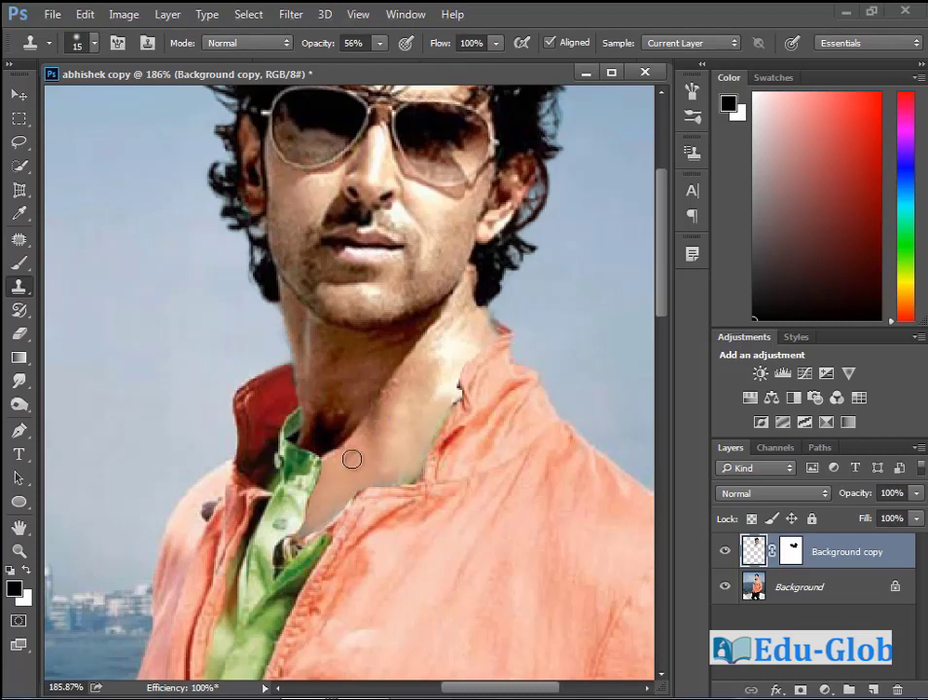
- Clone chest skin over the remaining grey traces at the neckline's lowest point and along the jacket collar's edge
alt+click(347, 470)
drag(335, 513, 312, 535)
alt+click(339, 487)
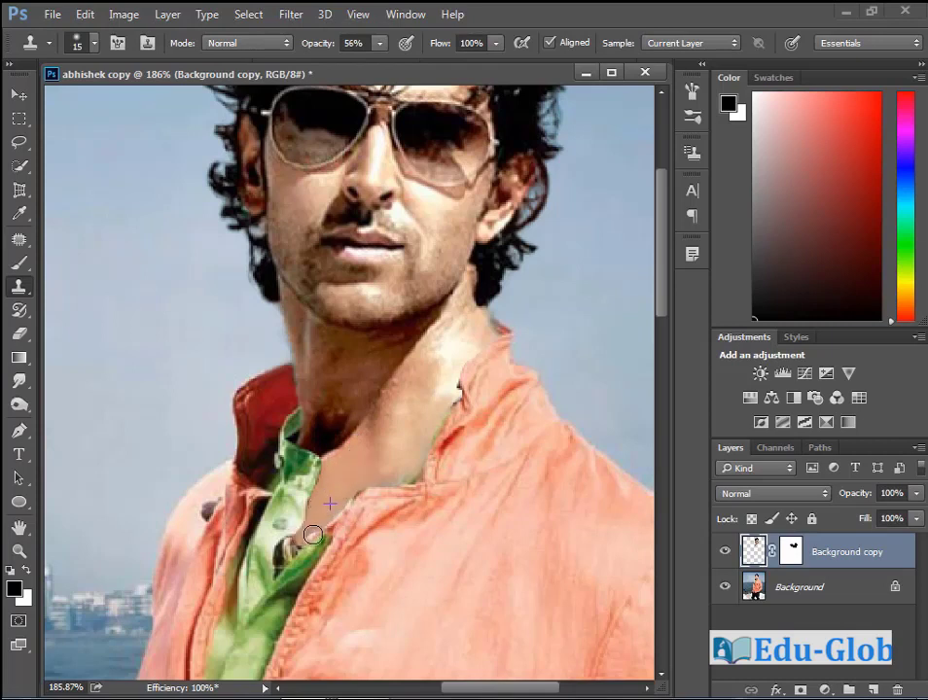
alt+click(373, 460)
mouse_move(393, 469)
mouse_down()
mouse_move(371, 475)
mouse_move(350, 506)
mouse_up()
click(378, 485)
alt+click(358, 462)
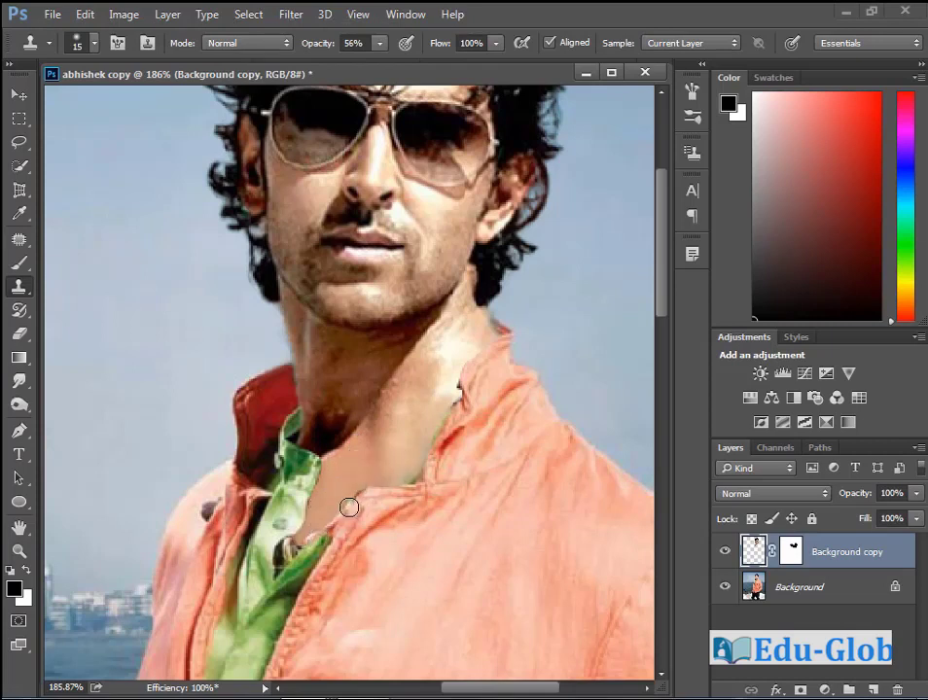
alt+click(410, 454)
click(412, 489)
alt+click(407, 444)
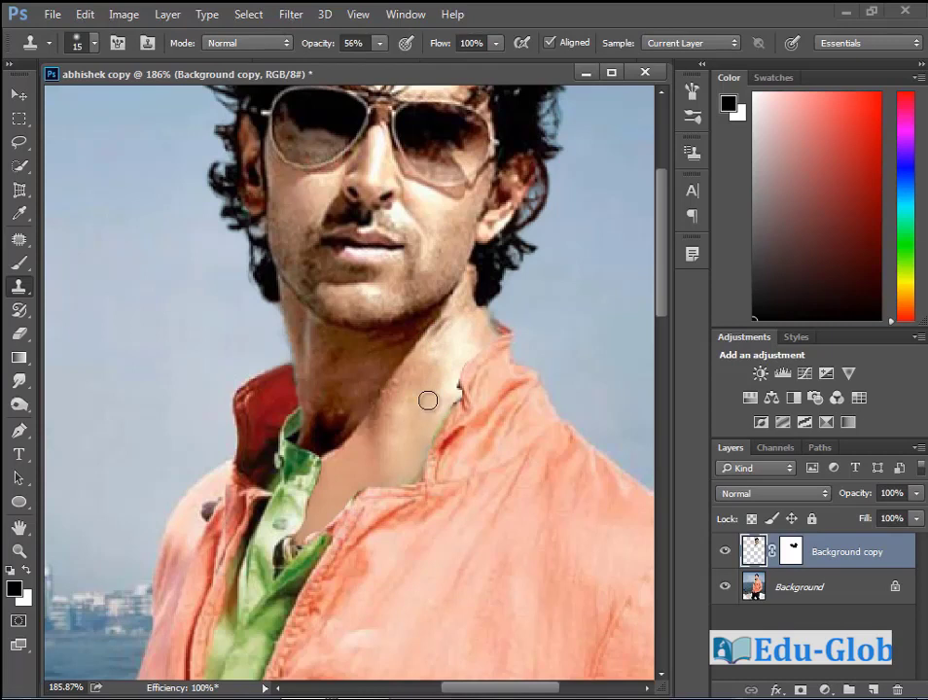
- Darken the cloned chest skin and the bright side of the neck with the Burn tool on midtones at 27% exposure
click(18, 404)
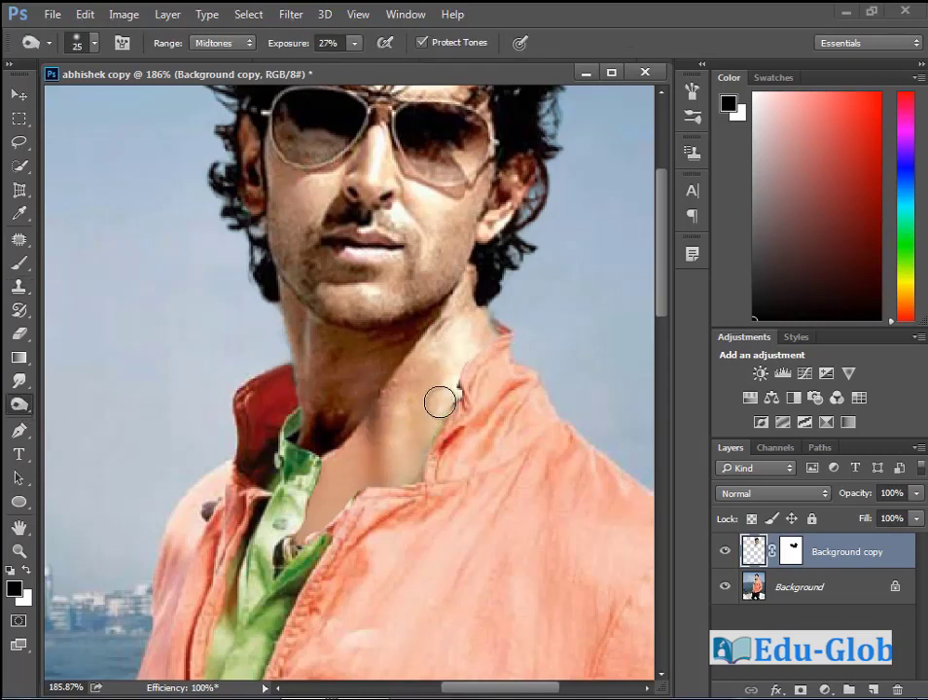
mouse_move(416, 419)
mouse_down()
mouse_move(414, 465)
mouse_move(404, 468)
mouse_up()
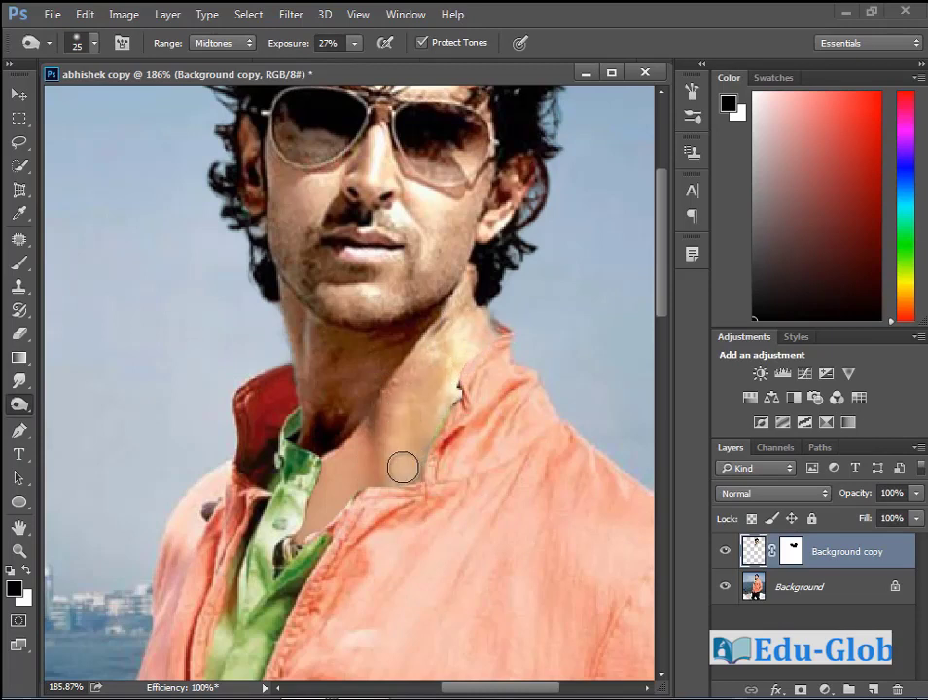
mouse_move(338, 460)
mouse_down()
mouse_move(317, 522)
mouse_move(343, 490)
mouse_move(285, 559)
mouse_move(349, 503)
mouse_move(307, 524)
mouse_up()
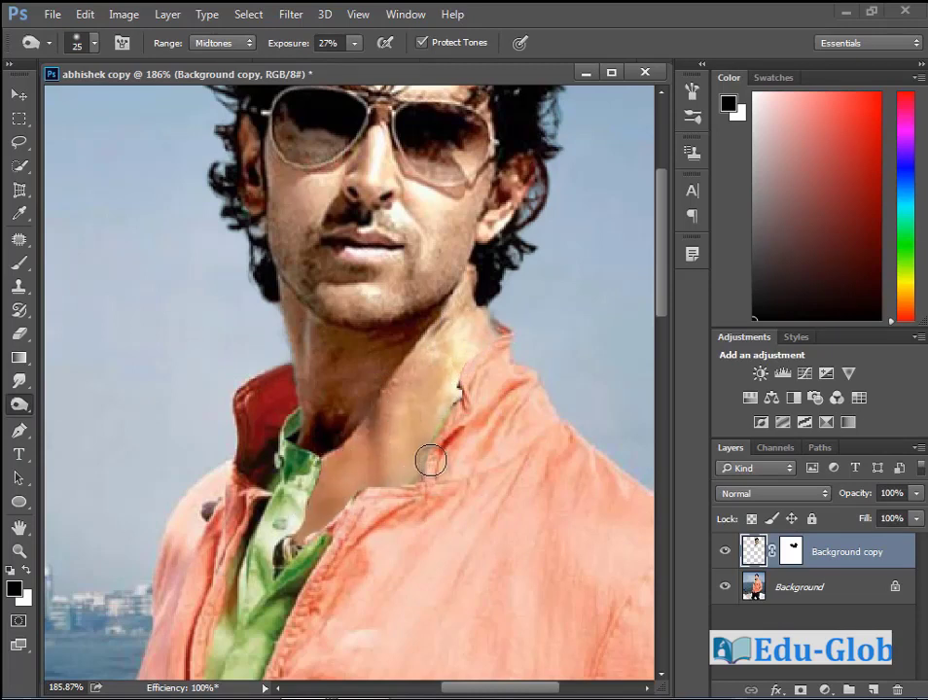
drag(489, 337, 459, 298)
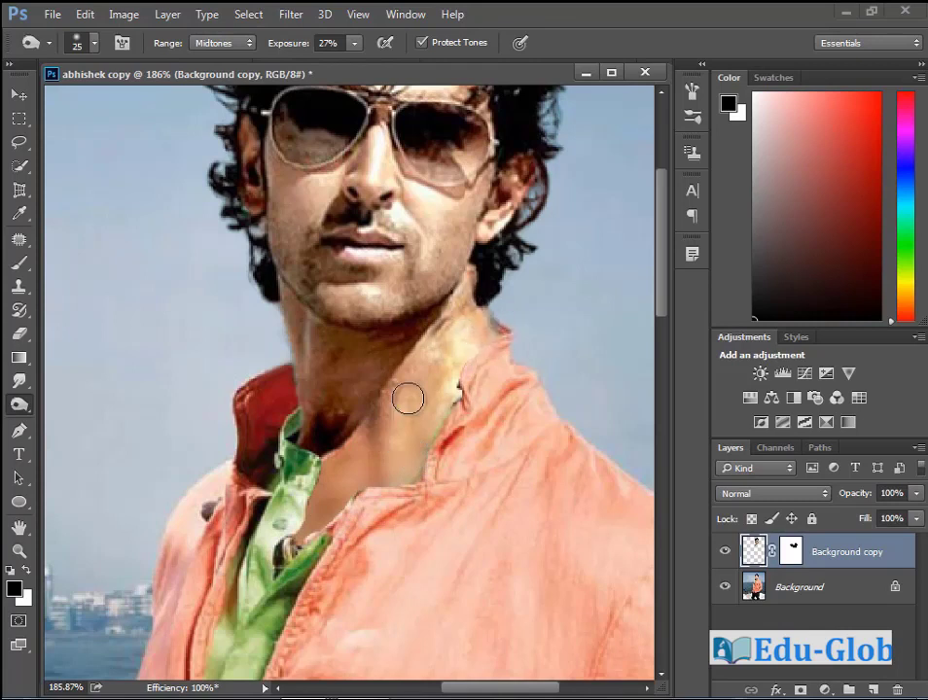
- Set the Clone Stamp to 25% opacity and size 30, and soften the bright neck highlights beside the jacket collar
click(18, 286)
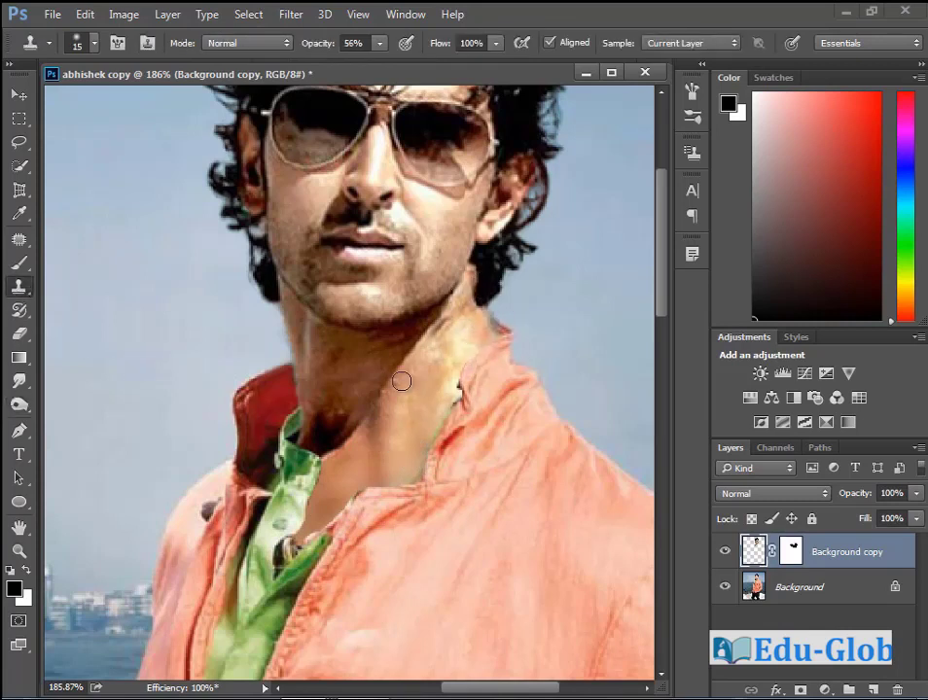
drag(379, 42, 352, 72)
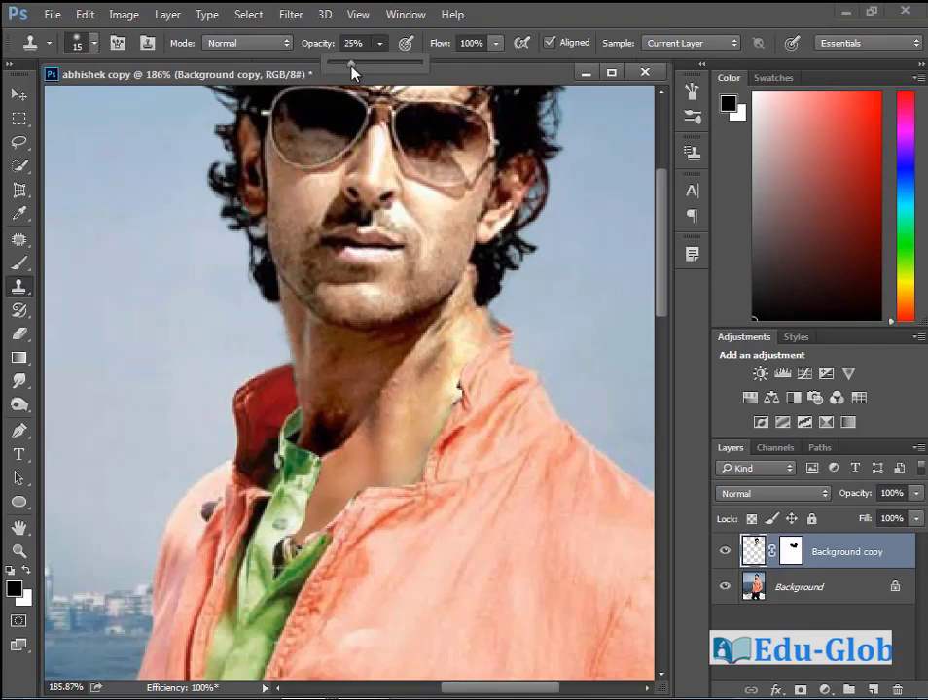
click(477, 416)
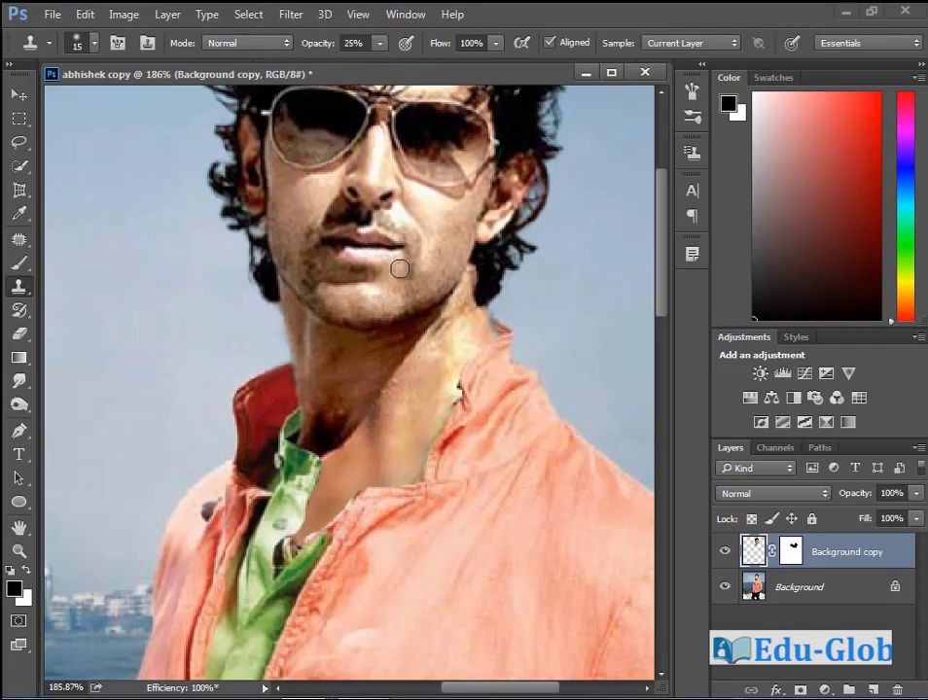
key(bracketright)
key(bracketright)
alt+click(461, 317)
drag(448, 359, 475, 334)
alt+click(475, 333)
click(453, 357)
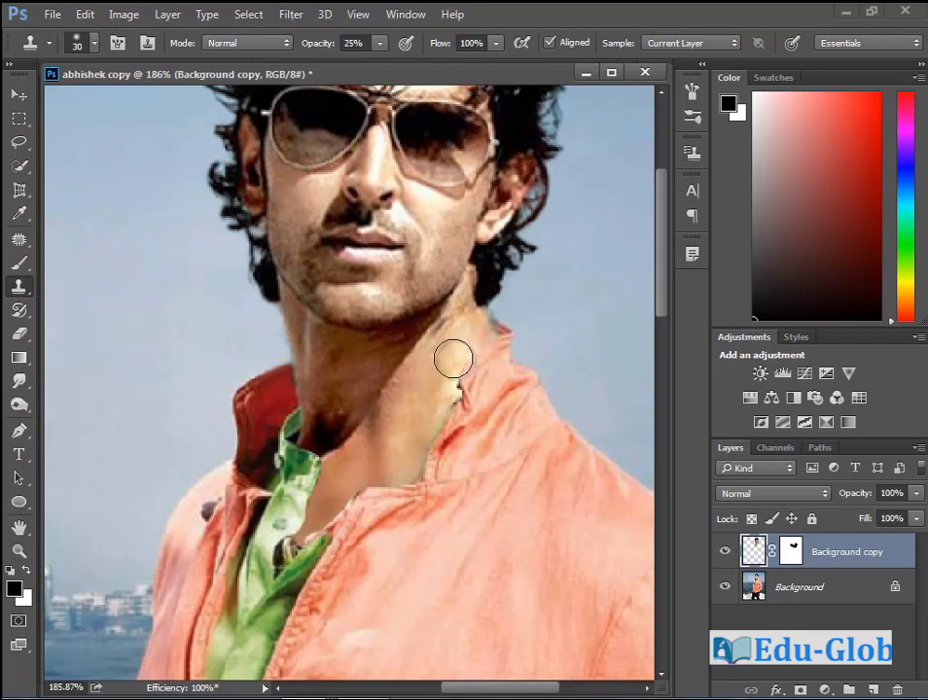
alt+click(407, 413)
mouse_move(443, 387)
mouse_down()
mouse_move(451, 375)
mouse_move(454, 391)
mouse_up()
alt+click(422, 416)
alt+click(430, 405)
click(455, 366)
- Even out the skin tone from the neck below the ear and jaw down to the chest with light Clone Stamp strokes
alt+click(477, 324)
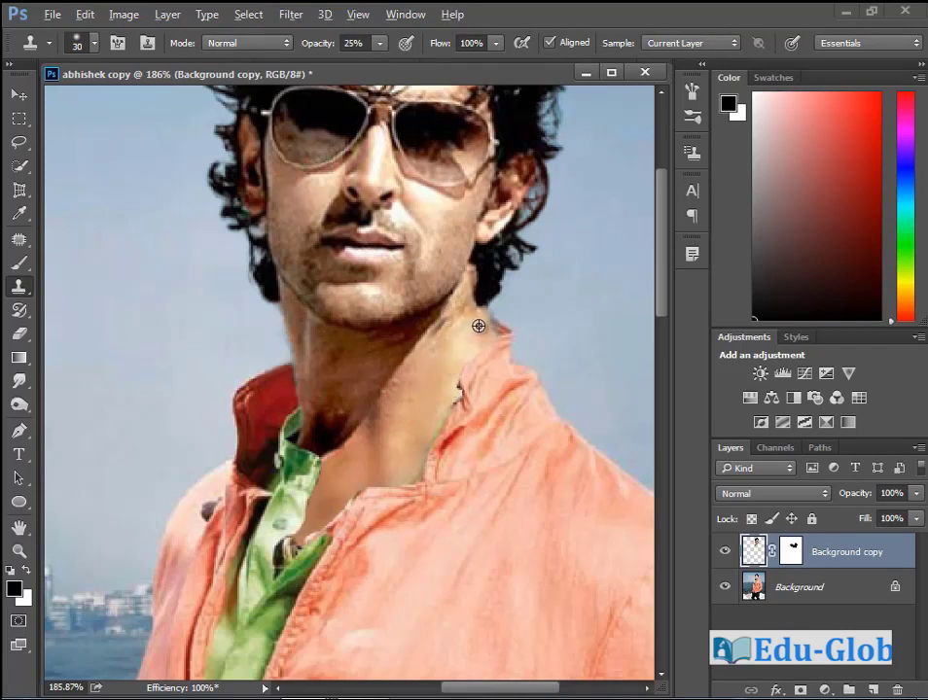
click(482, 335)
click(445, 364)
alt+click(463, 340)
alt+click(471, 312)
click(459, 305)
alt+click(424, 367)
drag(442, 332, 449, 319)
alt+click(421, 388)
alt+click(409, 405)
click(408, 414)
alt+click(408, 417)
click(407, 425)
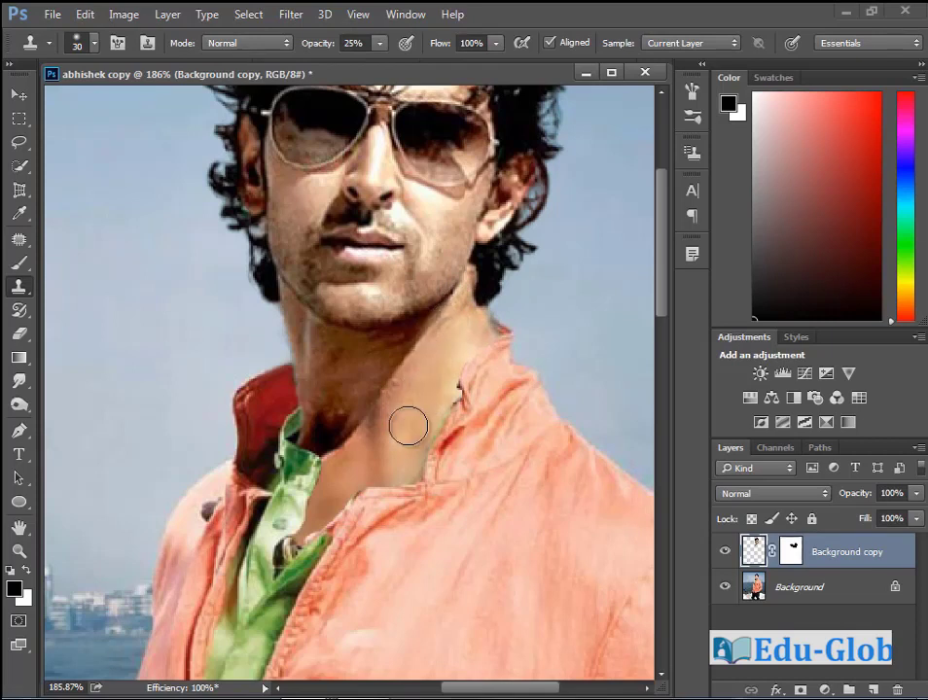
alt+click(380, 437)
alt+click(386, 450)
click(396, 422)
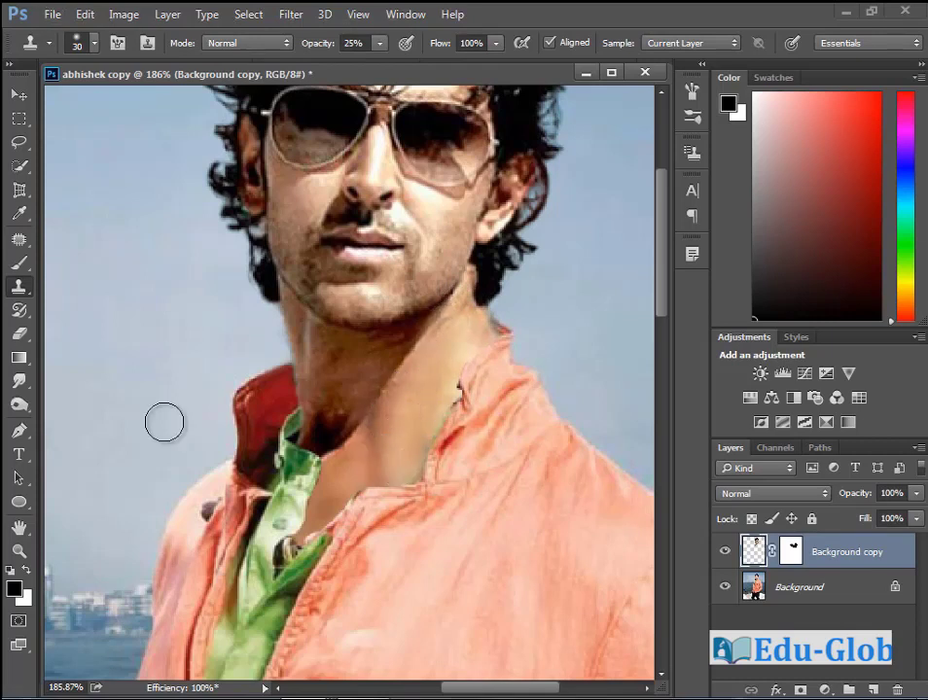
- Burn the midtones of the neck and chest skin again to deepen their tone
click(22, 403)
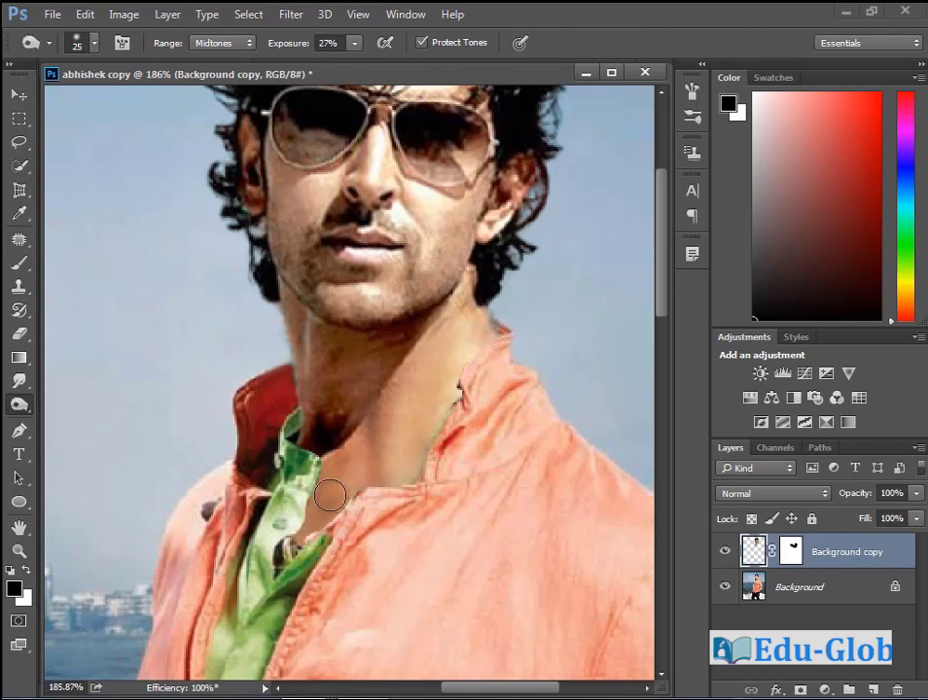
mouse_move(417, 411)
mouse_down()
mouse_move(453, 349)
mouse_move(455, 373)
mouse_move(427, 434)
mouse_move(482, 329)
mouse_move(446, 319)
mouse_move(415, 359)
mouse_move(400, 482)
mouse_move(422, 391)
mouse_up()
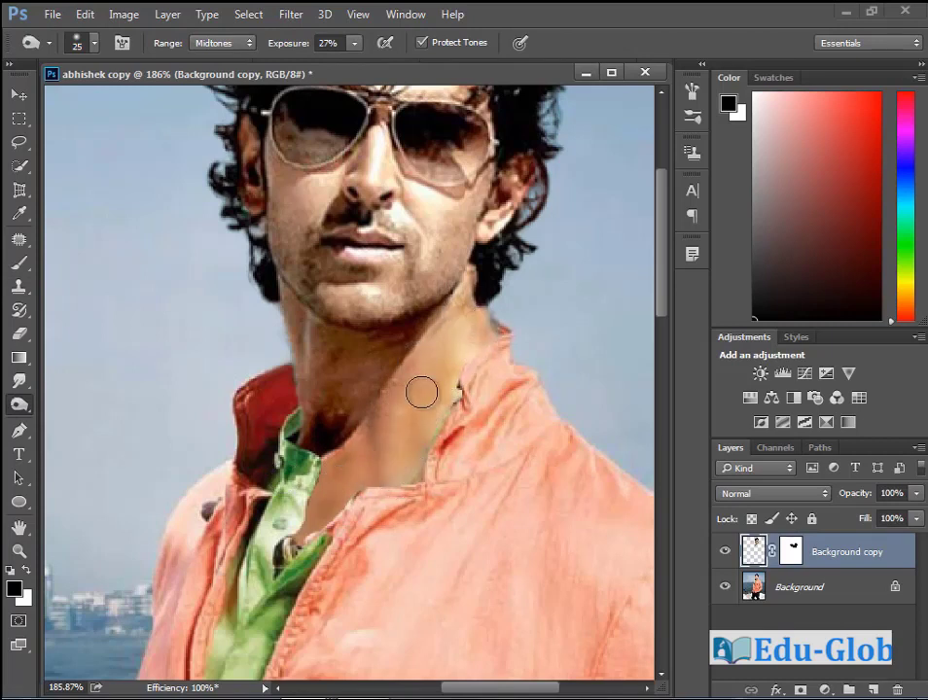
key(ctrl+minus)
key(ctrl+minus)
key(ctrl+minus)
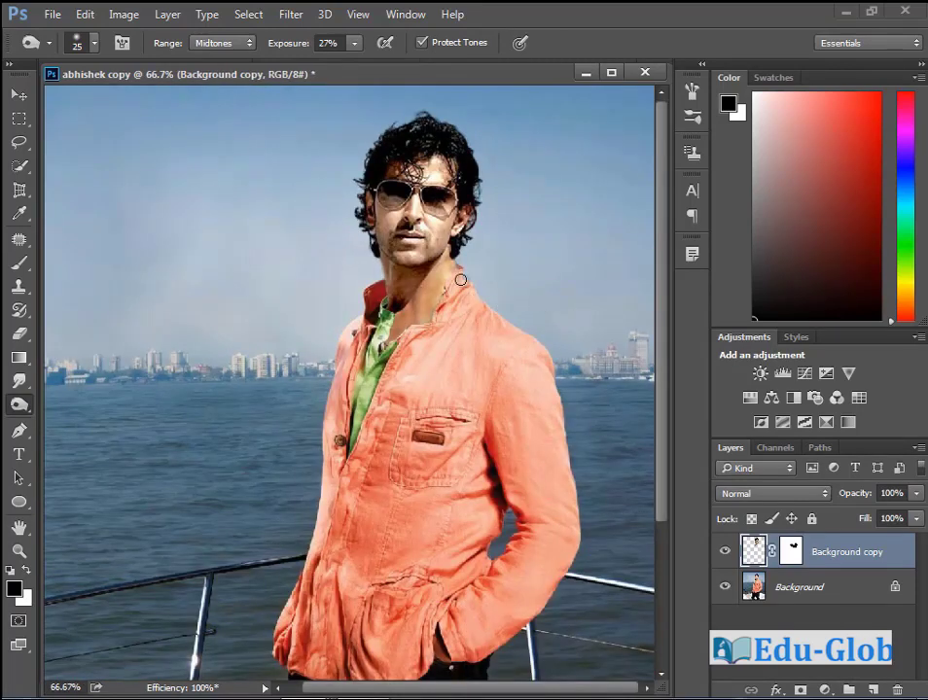
- Draw a closed Pen path around the outer neck edge between hair and jacket collar, and hide that area in the head layer's mask
drag(311, 170, 555, 376)
drag(426, 376, 423, 404)
click(791, 551)
key(x)
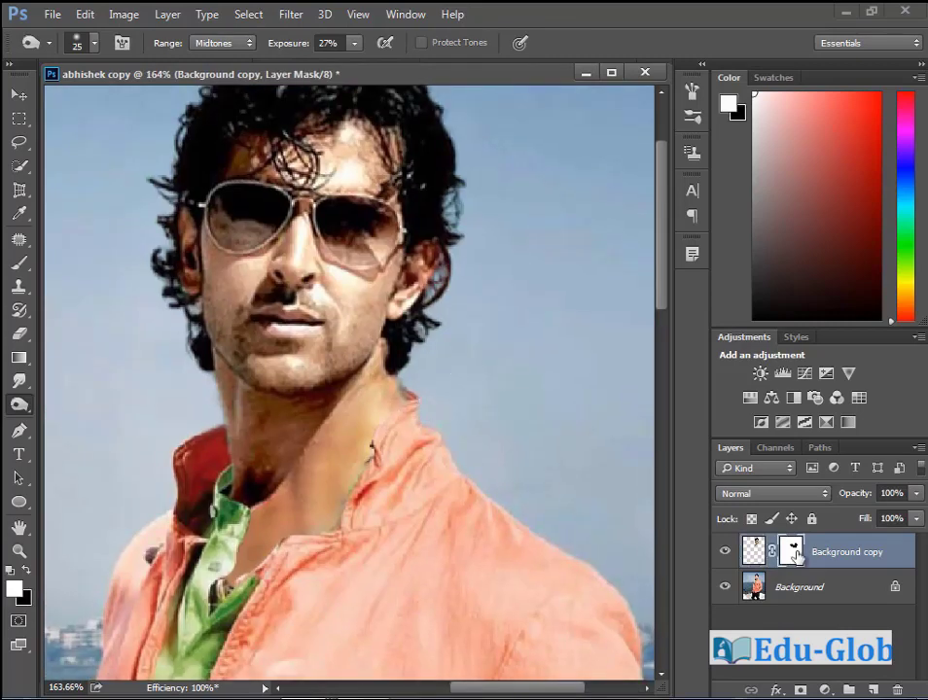
click(19, 430)
drag(387, 393, 389, 414)
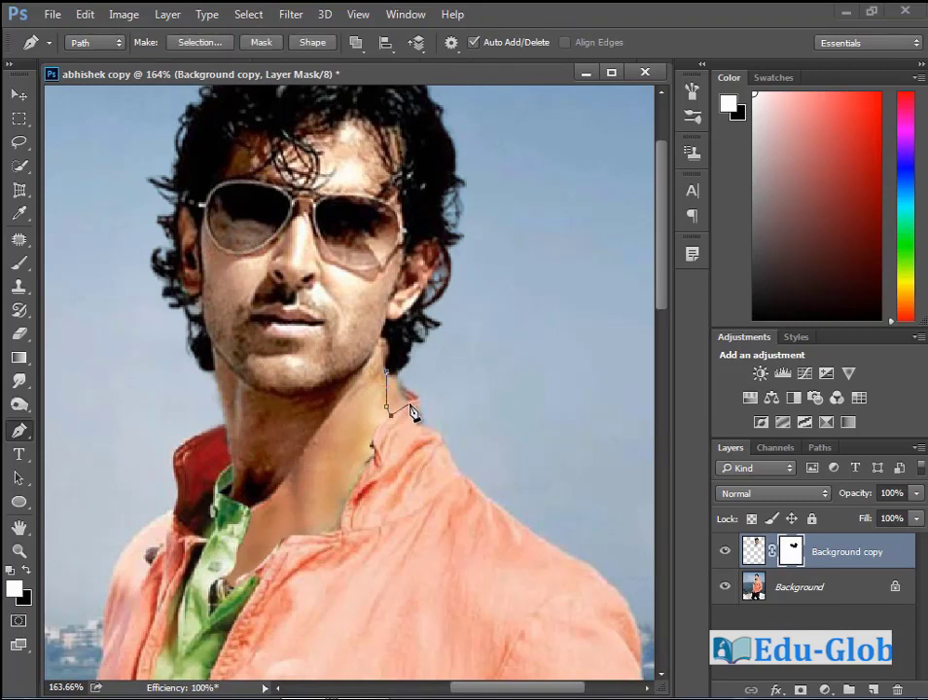
click(411, 399)
click(430, 390)
click(434, 377)
click(415, 374)
click(405, 376)
click(397, 376)
key(ctrl+Return)
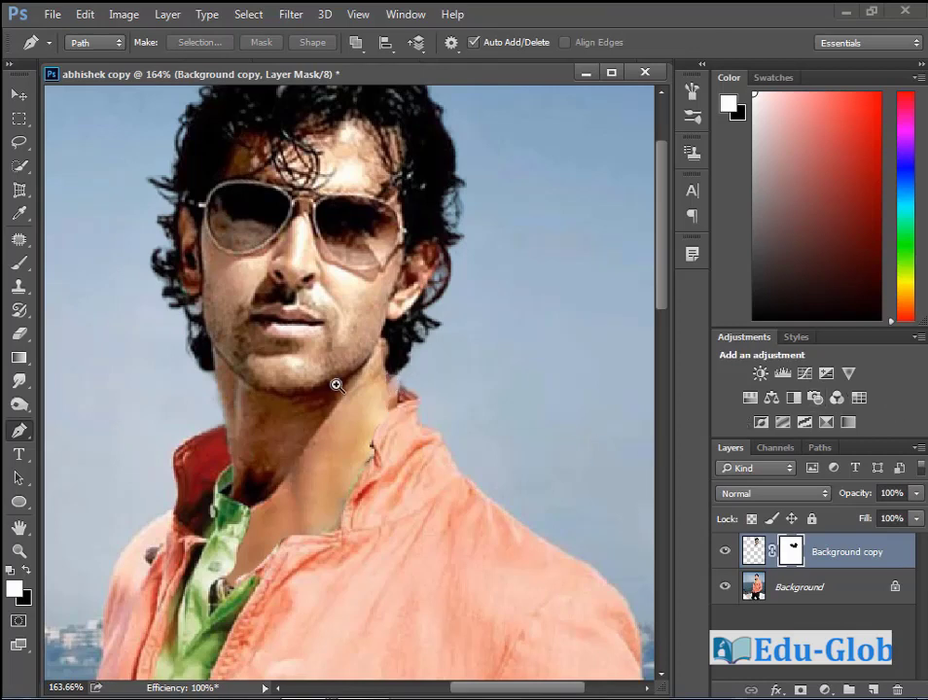
- On the Background layer, clone the dark red inner collar over the leftover skin behind the neck with a size 9 brush at 100% opacity
drag(276, 306, 577, 530)
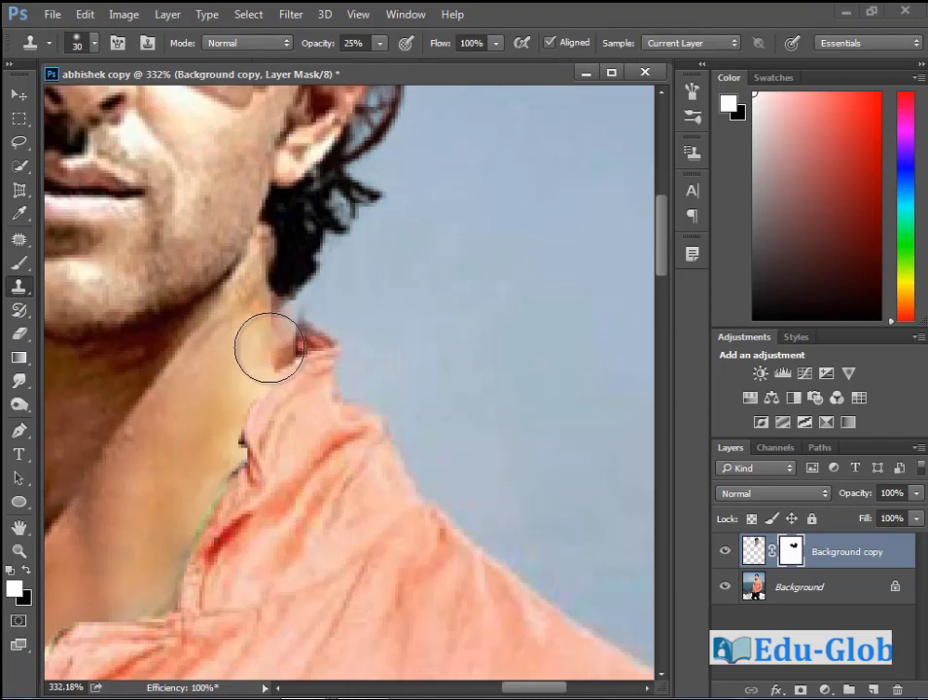
click(753, 561)
key(bracketleft)
key(bracketleft)
key(bracketleft)
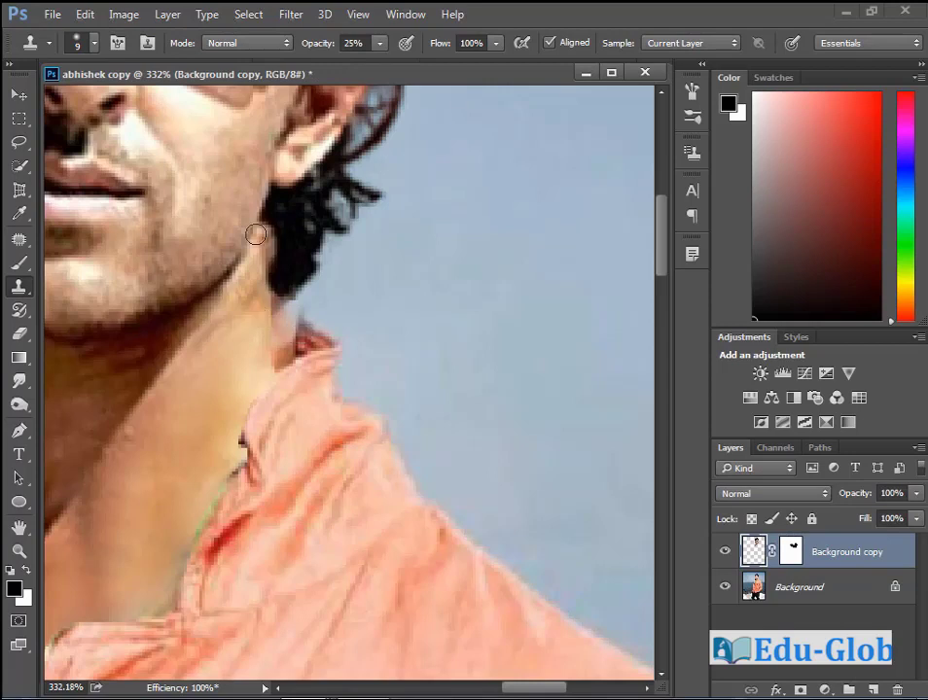
click(379, 45)
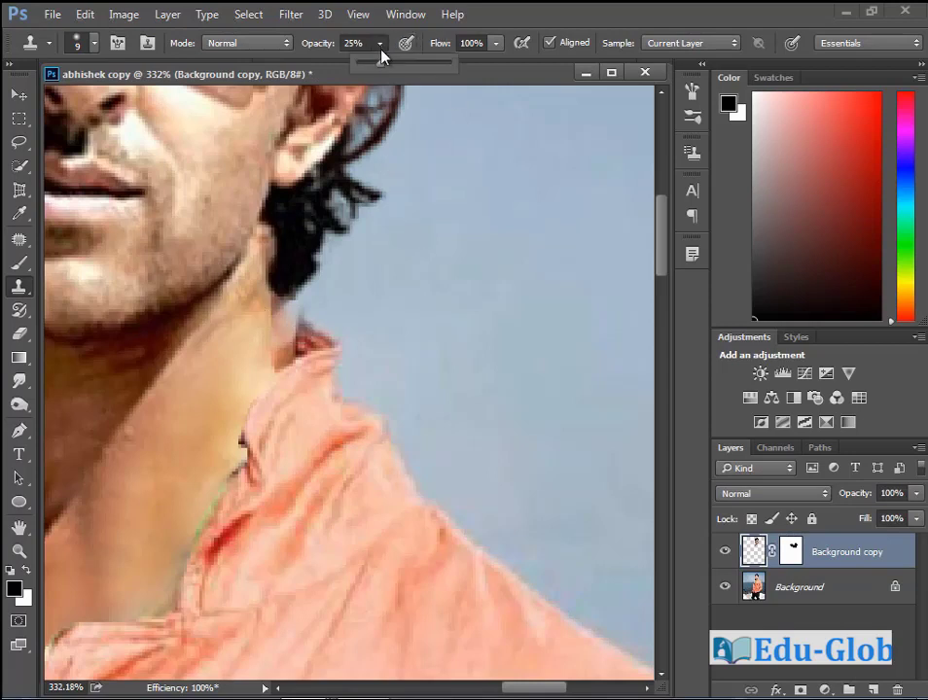
drag(446, 70, 450, 70)
click(786, 596)
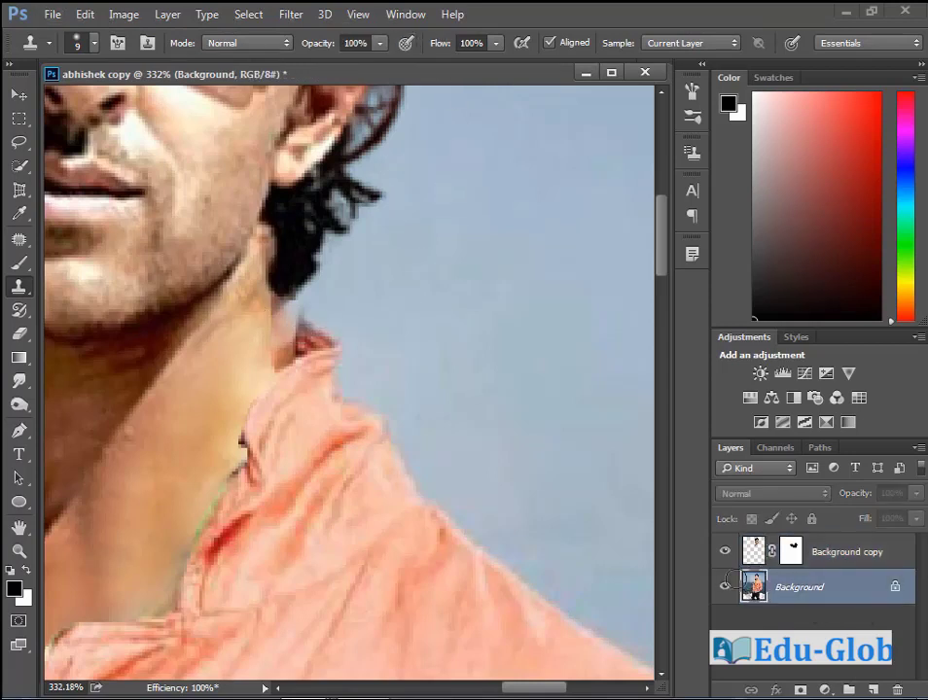
alt+click(309, 346)
mouse_move(300, 338)
mouse_down()
mouse_move(282, 321)
mouse_move(302, 335)
mouse_move(282, 335)
mouse_move(302, 341)
mouse_move(282, 354)
mouse_move(260, 333)
mouse_move(294, 325)
mouse_move(276, 311)
mouse_up()
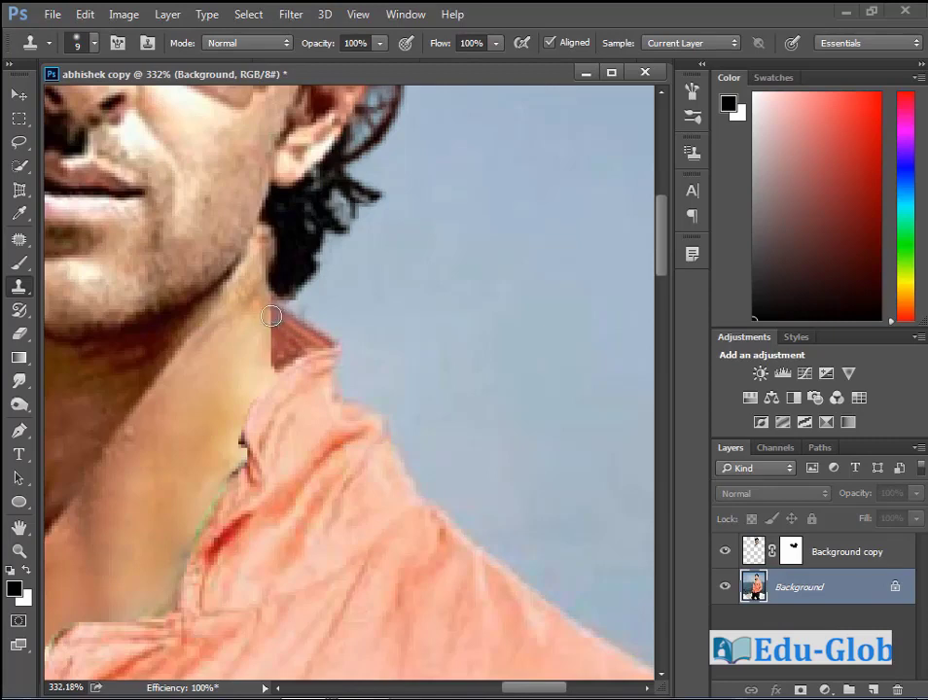
key(ctrl+minus)
key(ctrl+minus)
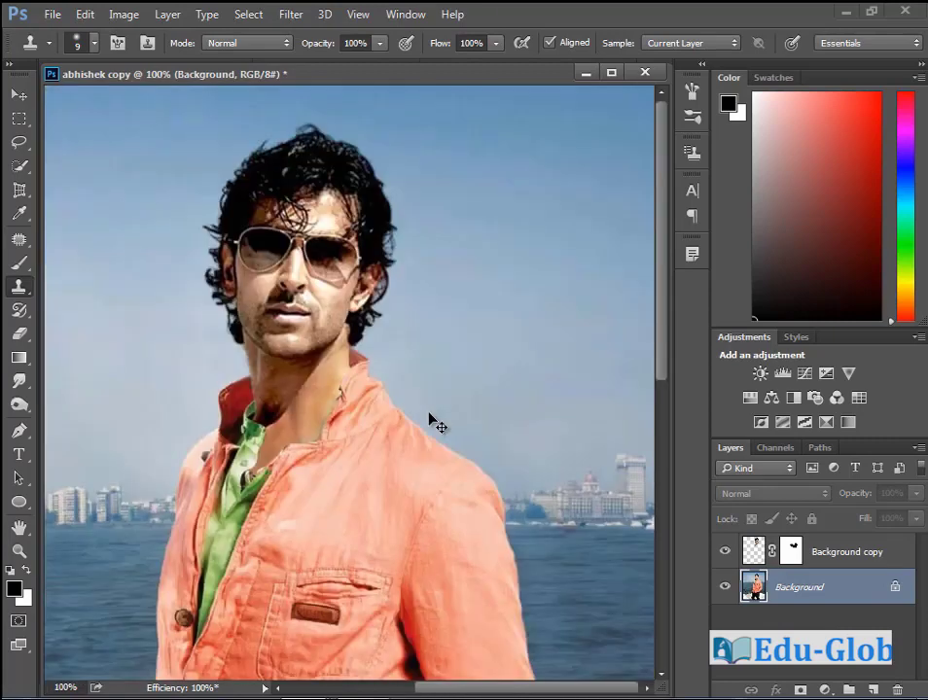
key(ctrl+minus)
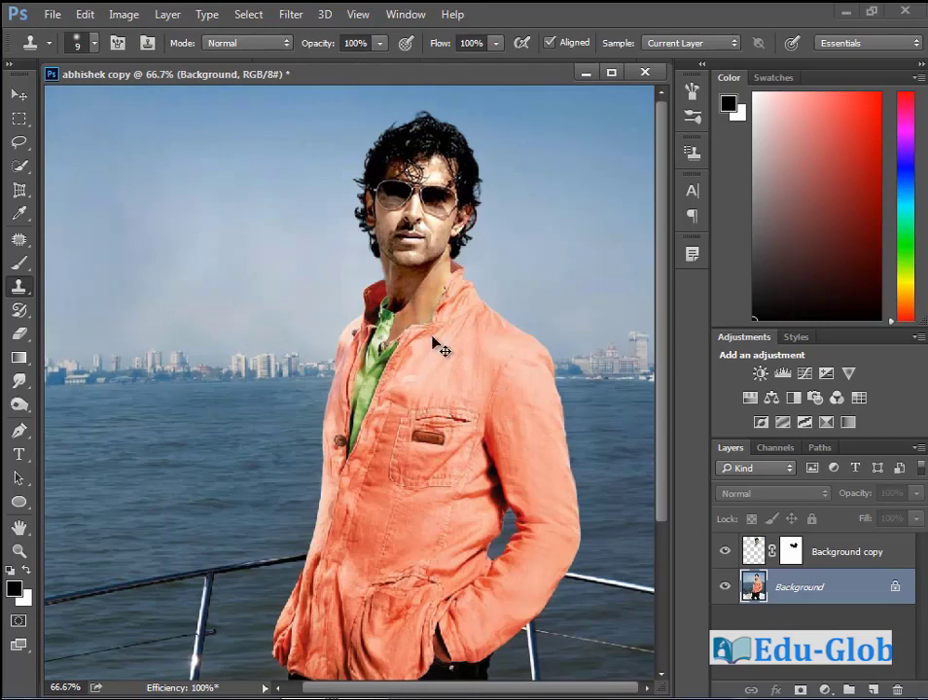
- Touch up the neck edge beside the collar in the head layer's mask with a black brush and a white size 10 brush
drag(396, 176, 445, 204)
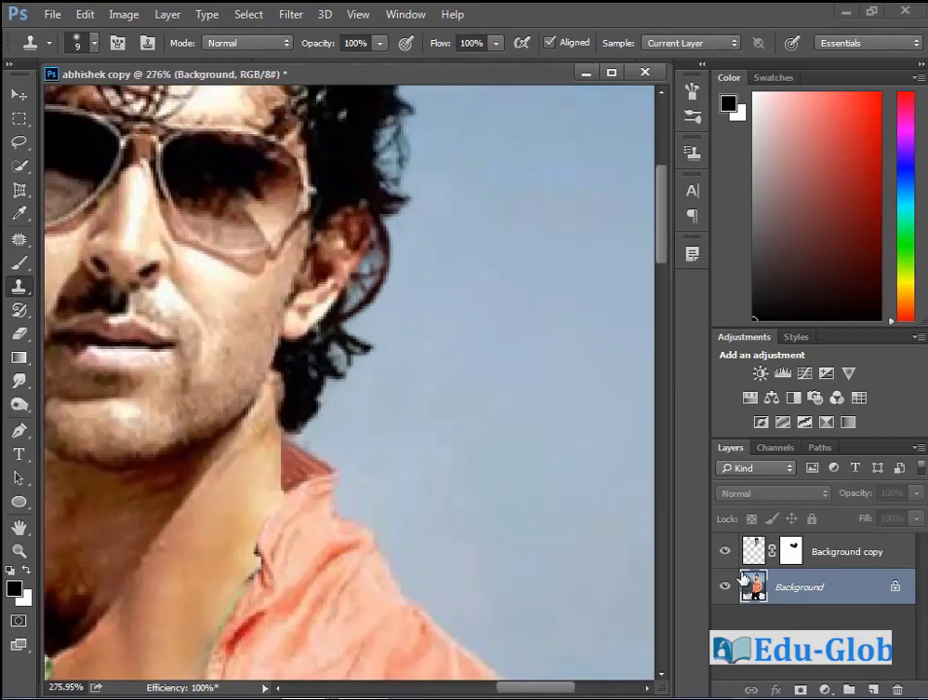
click(797, 556)
key(x)
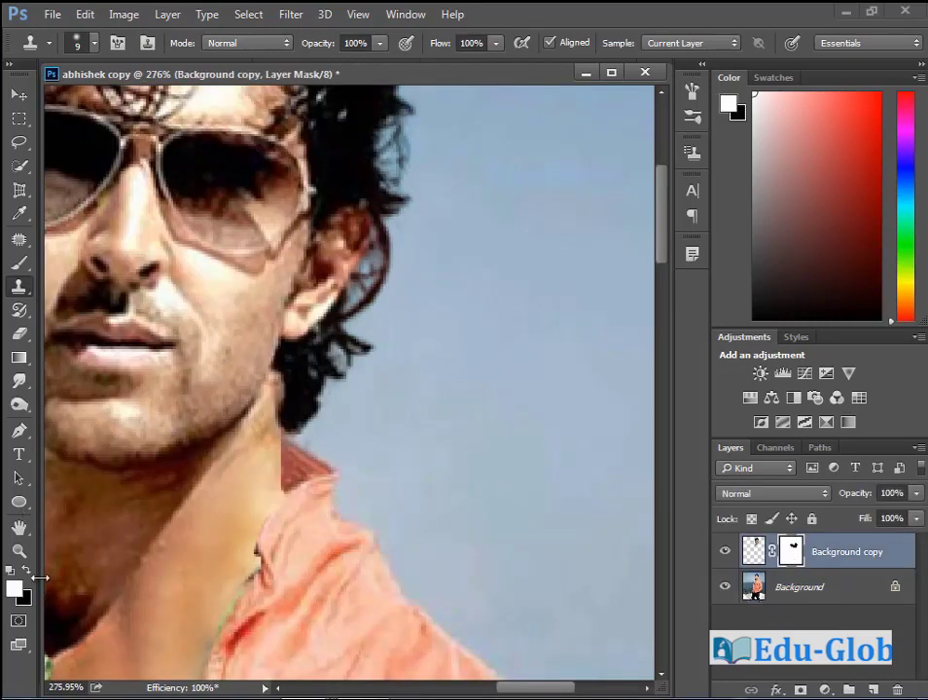
click(18, 262)
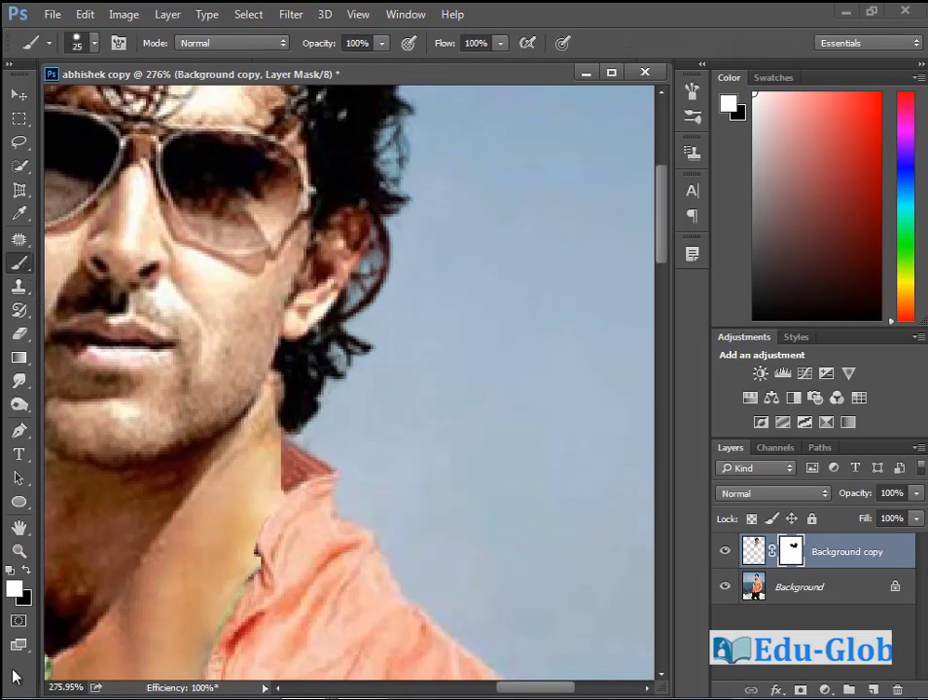
click(24, 573)
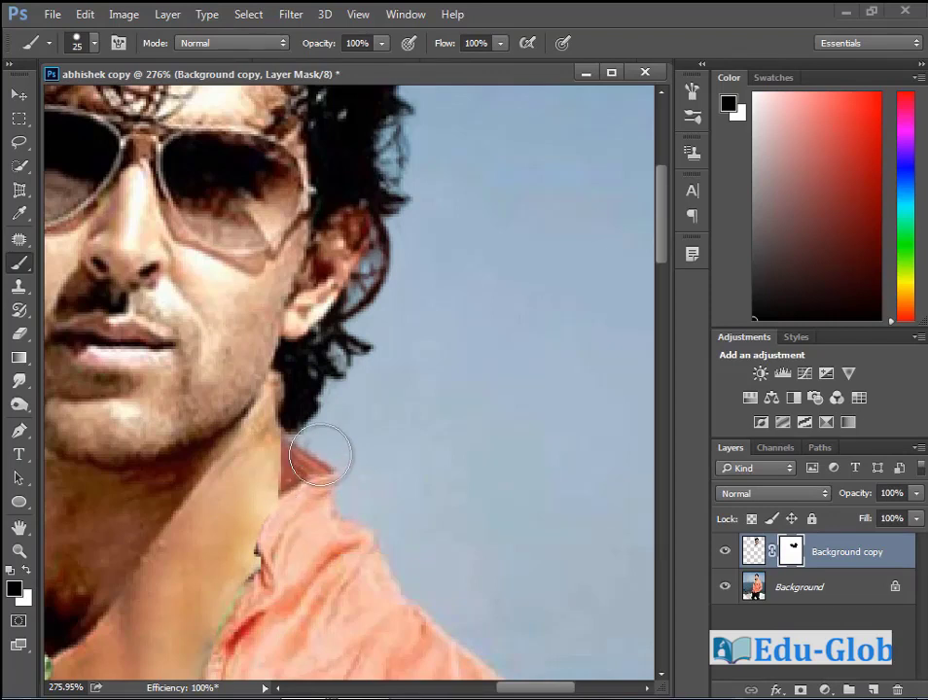
scroll(327, 532, down, 5)
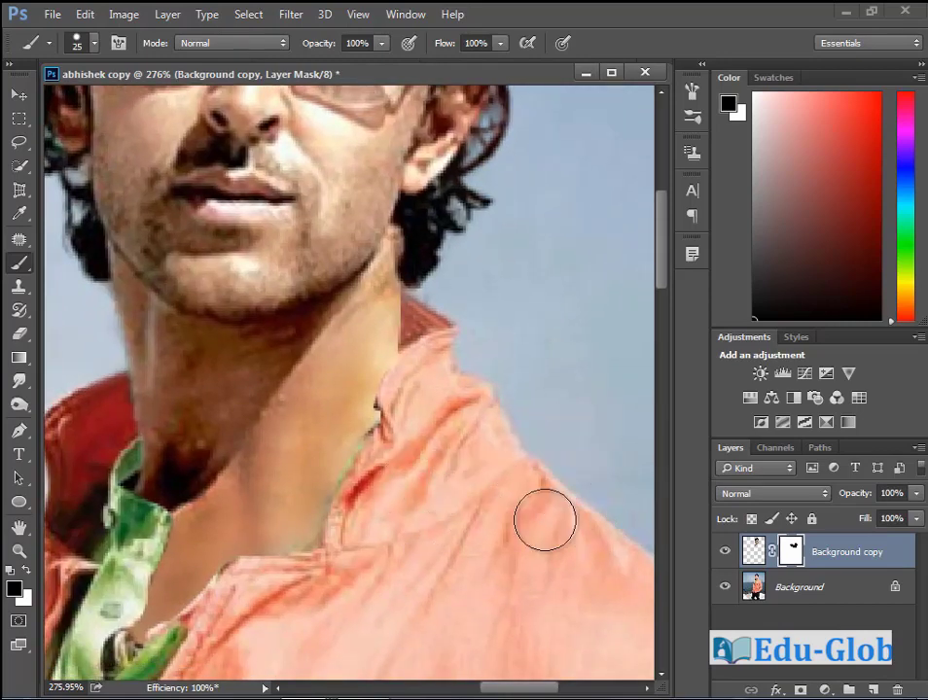
scroll(542, 522, down, 3)
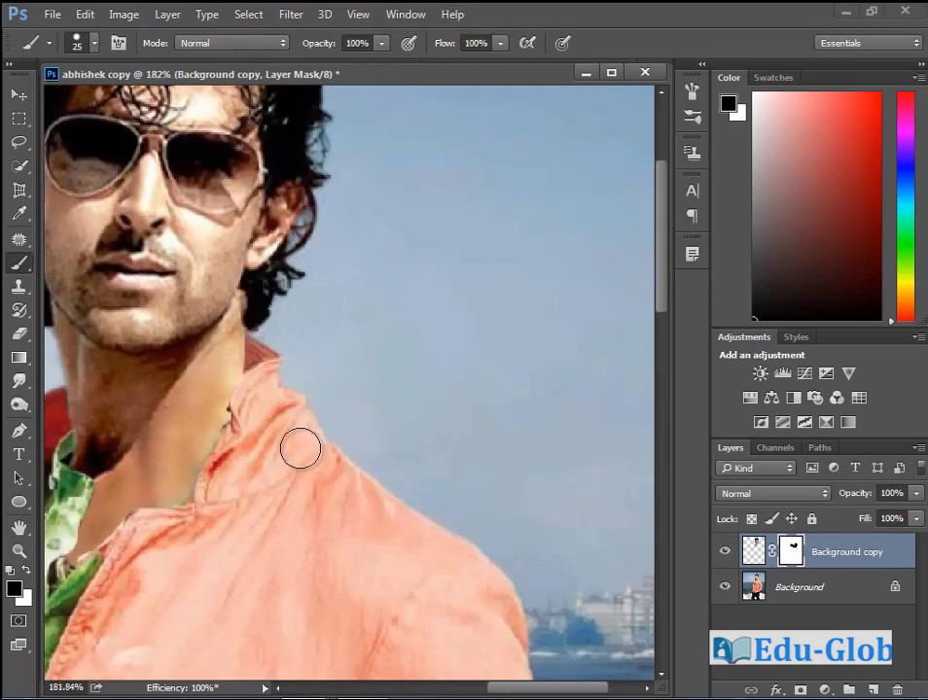
key(x)
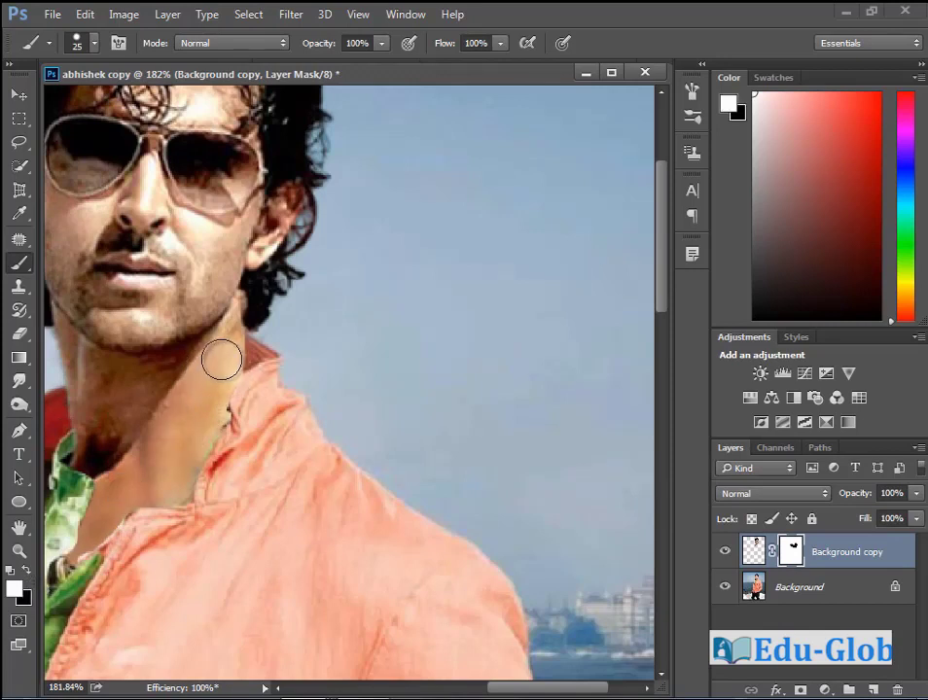
key(bracketleft)
key(bracketleft)
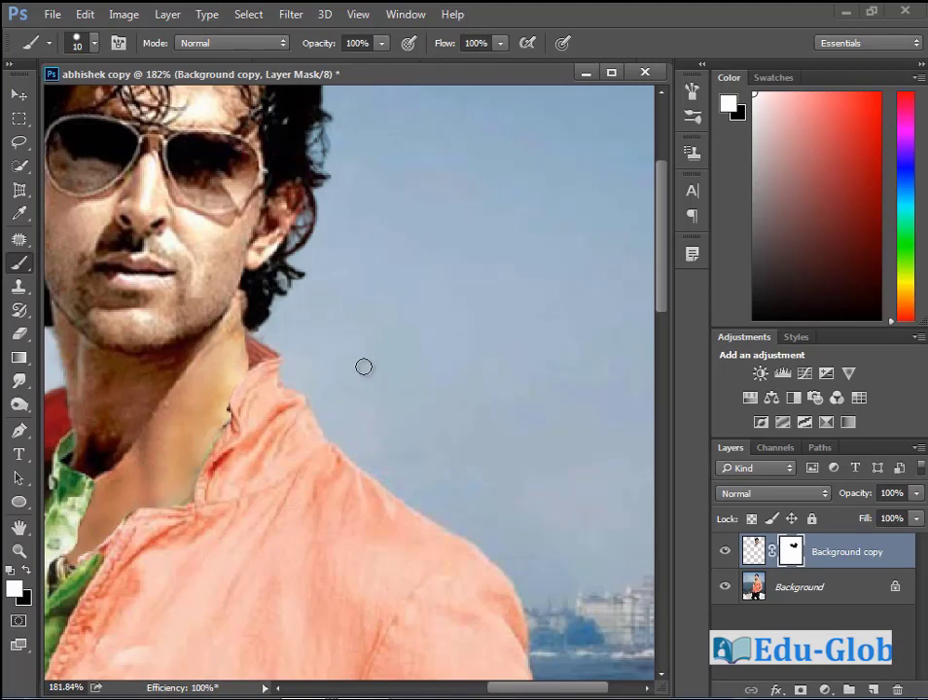
- Shrink the abhishek copy view to 25% and move its window clear of the saif ali.jpg figure
key(ctrl+minus)
key(ctrl+minus)
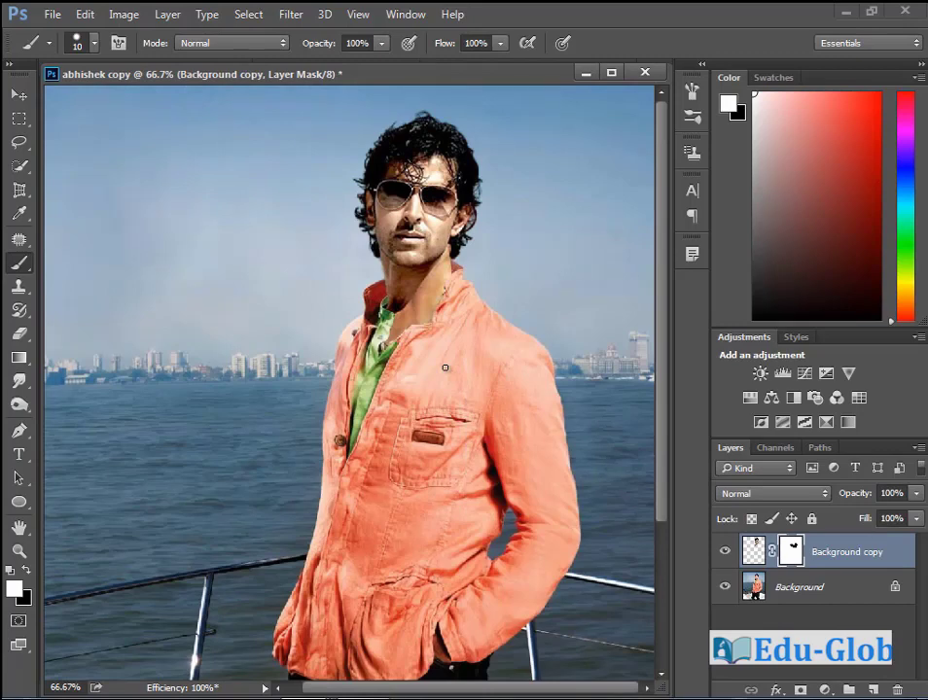
key(ctrl+minus)
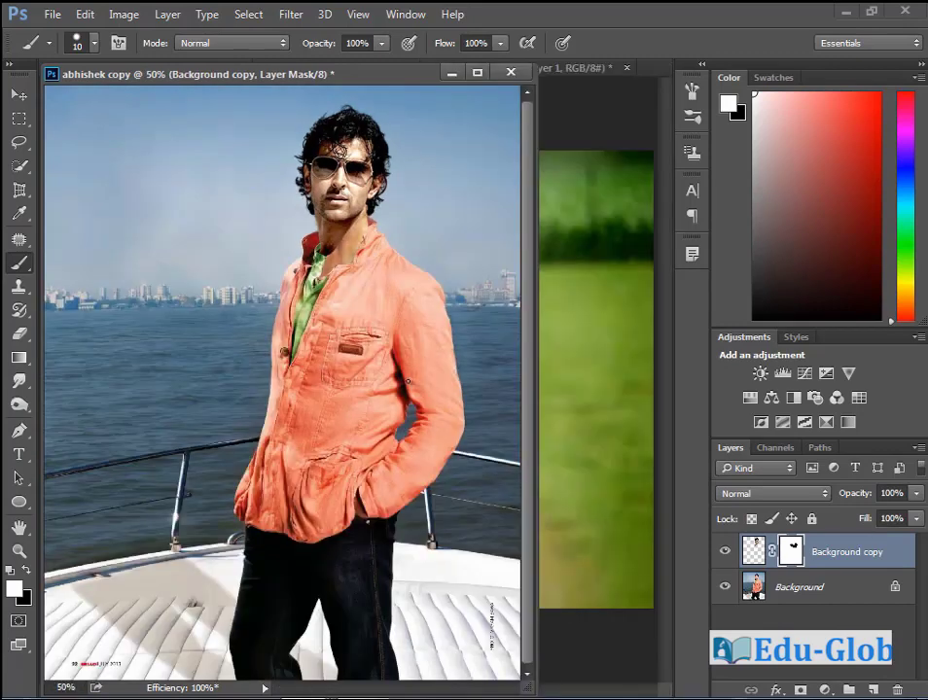
key(ctrl+minus)
key(ctrl+minus)
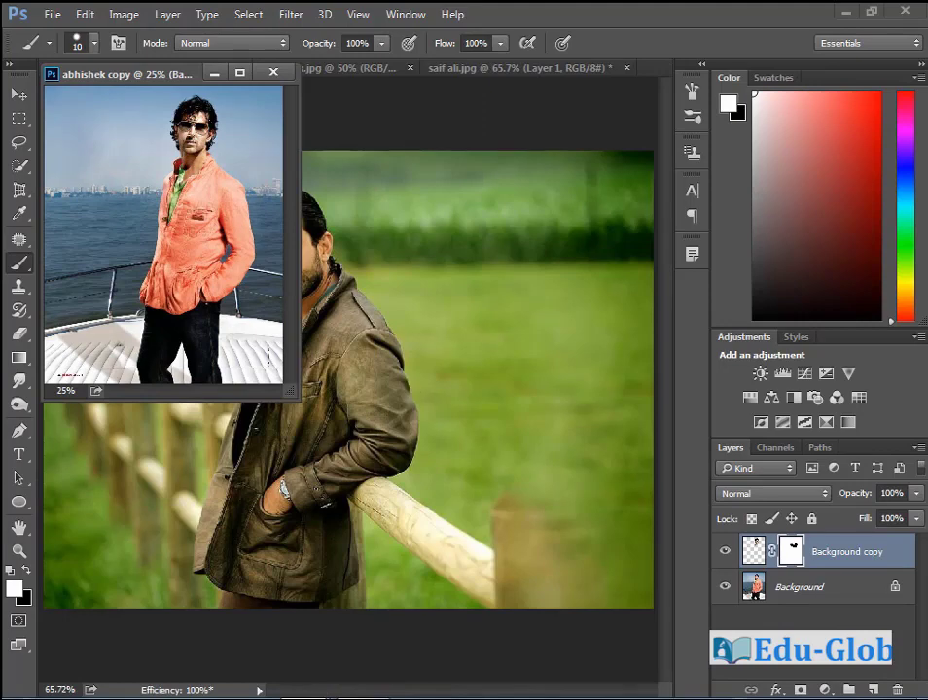
drag(145, 77, 478, 232)
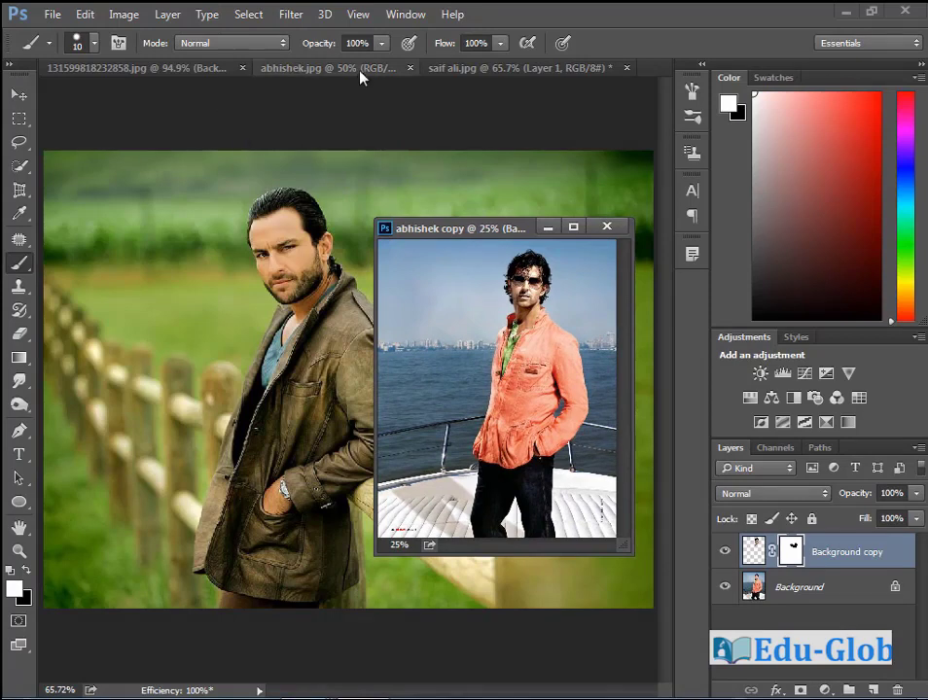
- Float abhishek.jpg, 131599818232858.jpg and saif ali.jpg in separate document windows, with saif ali.jpg in the upper part of the workspace
click(333, 70)
drag(366, 68, 149, 387)
drag(238, 75, 352, 447)
drag(138, 81, 222, 110)
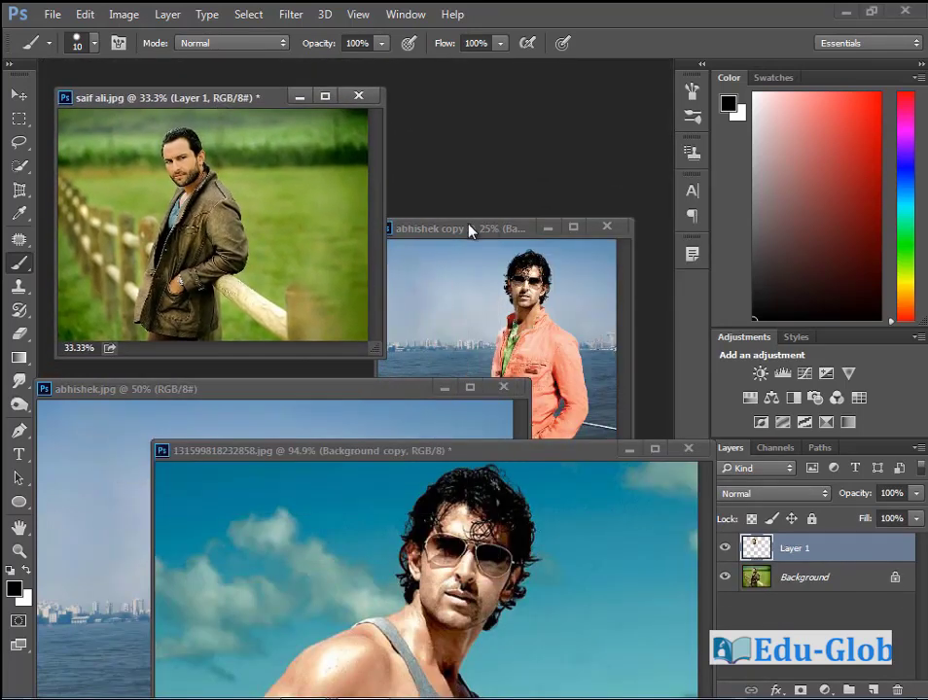
- Place abhishek copy beside saif ali.jpg, and shrink the 131599818232858.jpg beach photo to 33.33% below it
drag(467, 230, 505, 123)
drag(357, 453, 346, 352)
key(ctrl+minus)
key(ctrl+minus)
key(ctrl+minus)
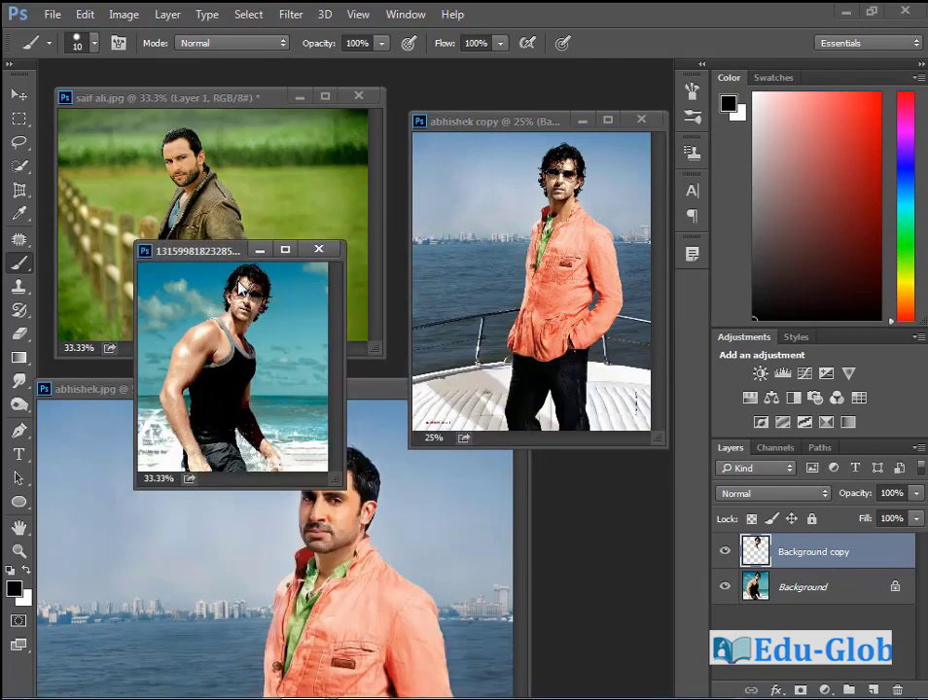
drag(219, 253, 575, 478)
- Shrink the original abhishek.jpg to 25% and place its window below saif ali.jpg
click(350, 391)
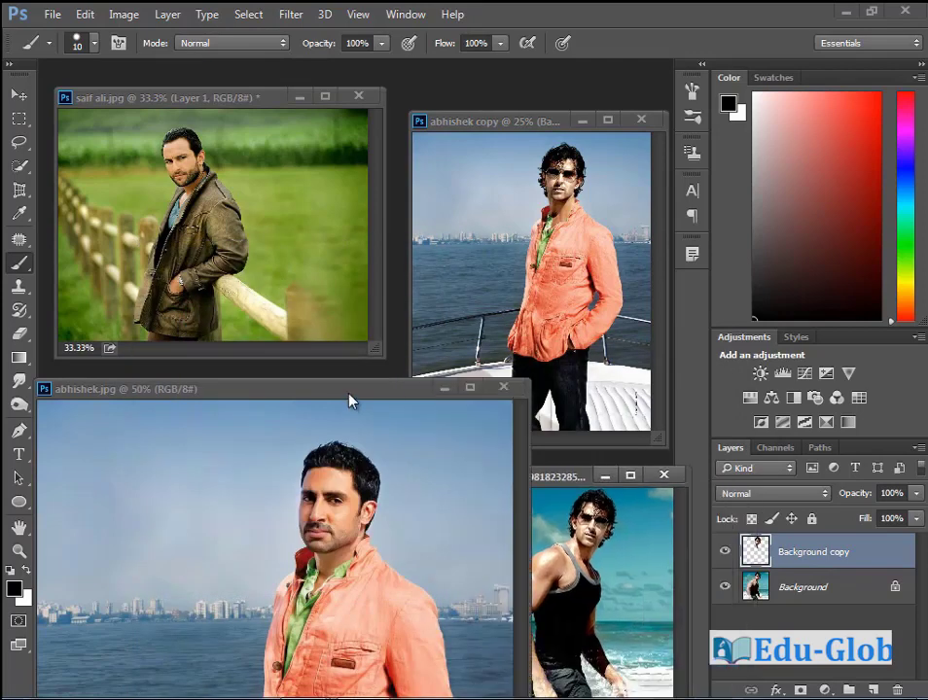
drag(373, 393, 333, 382)
key(ctrl+minus)
key(ctrl+minus)
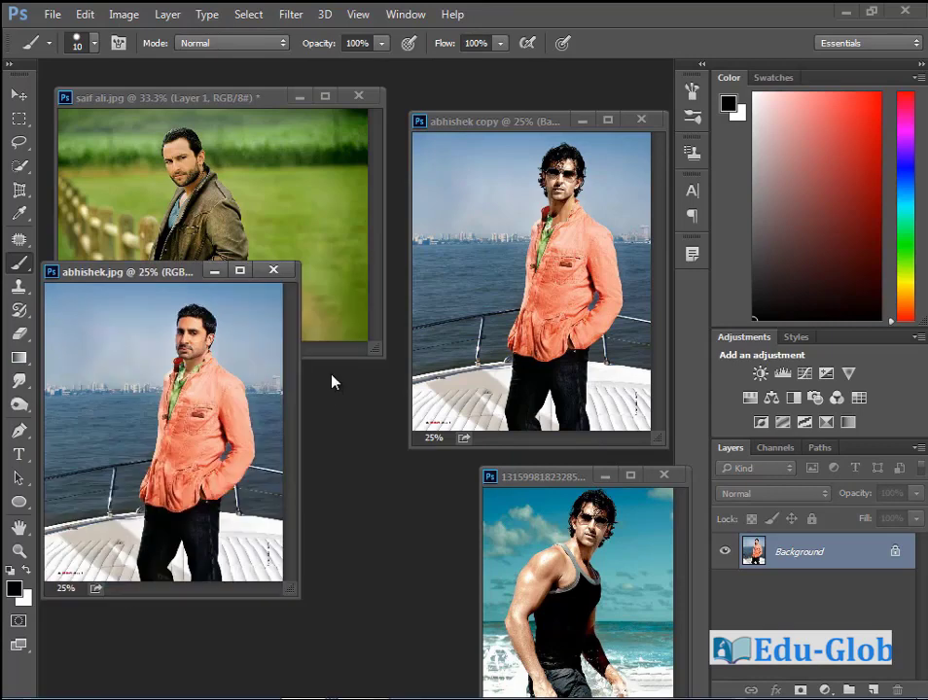
drag(178, 275, 269, 394)
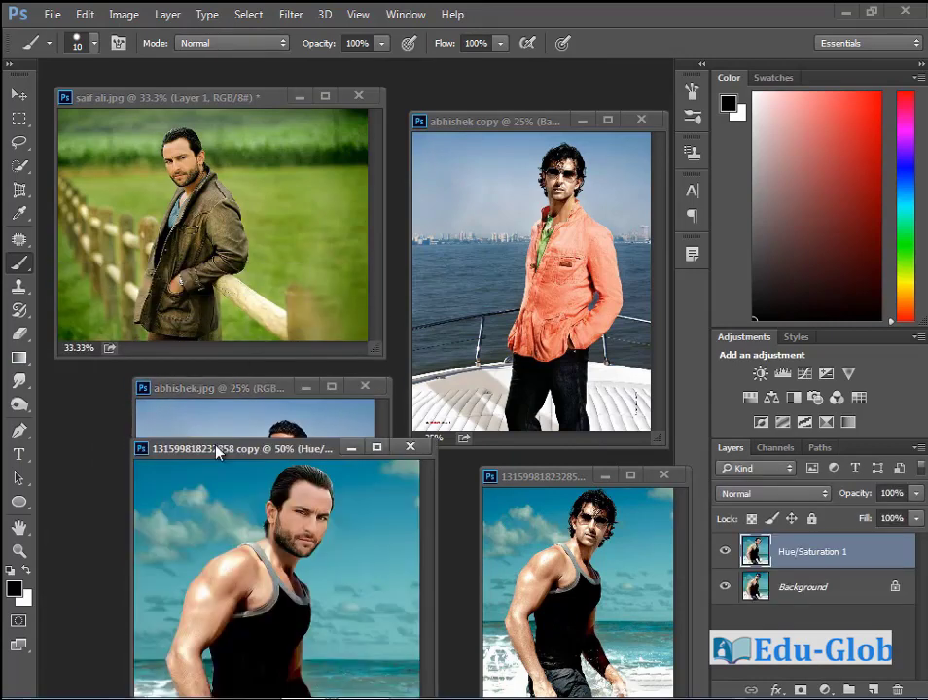
drag(215, 446, 107, 451)
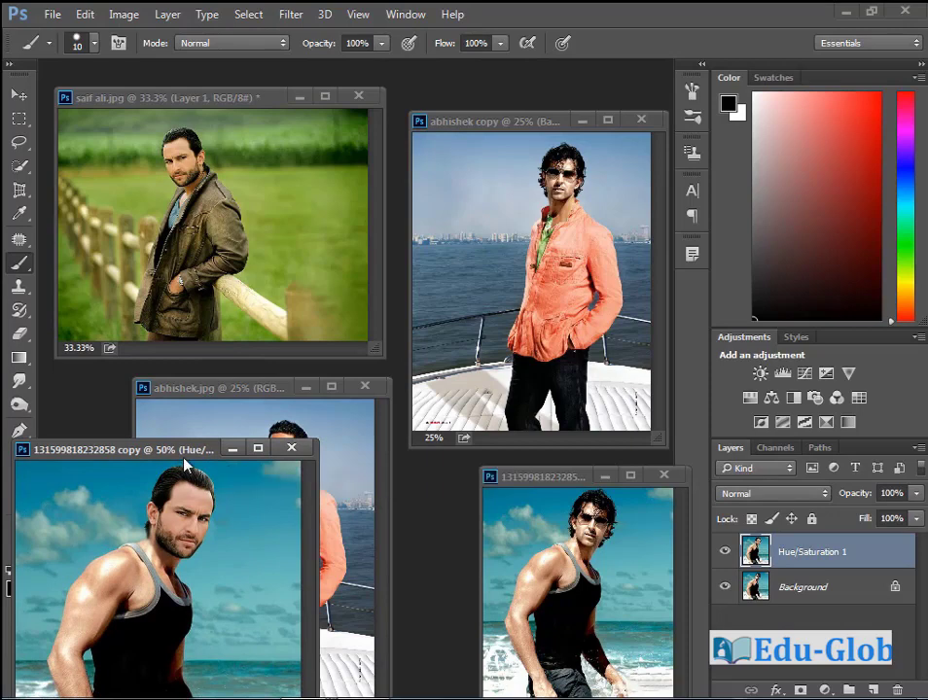
drag(183, 453, 216, 370)
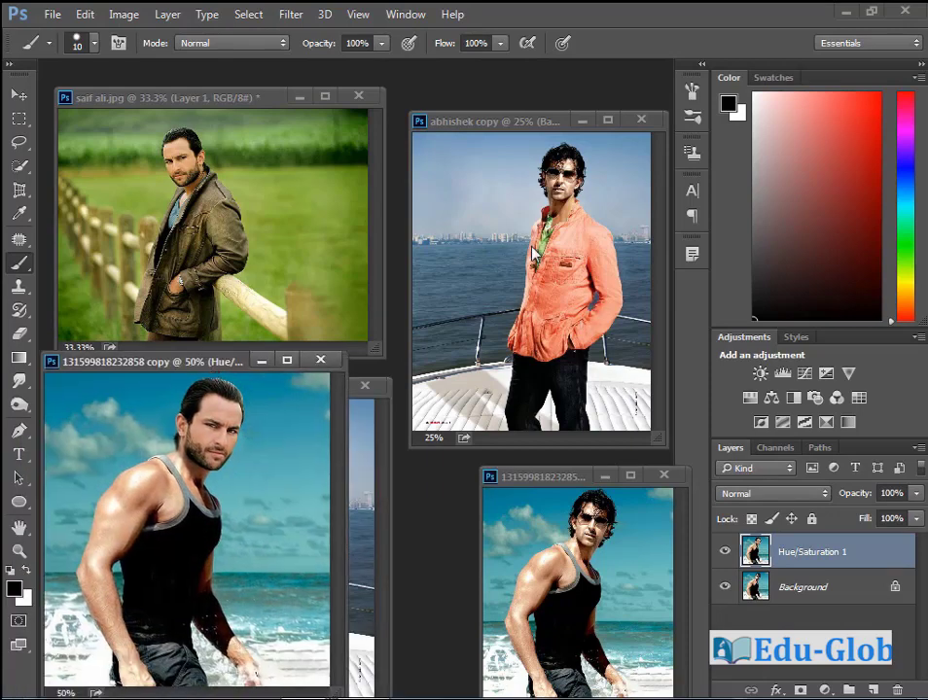
drag(486, 121, 419, 121)
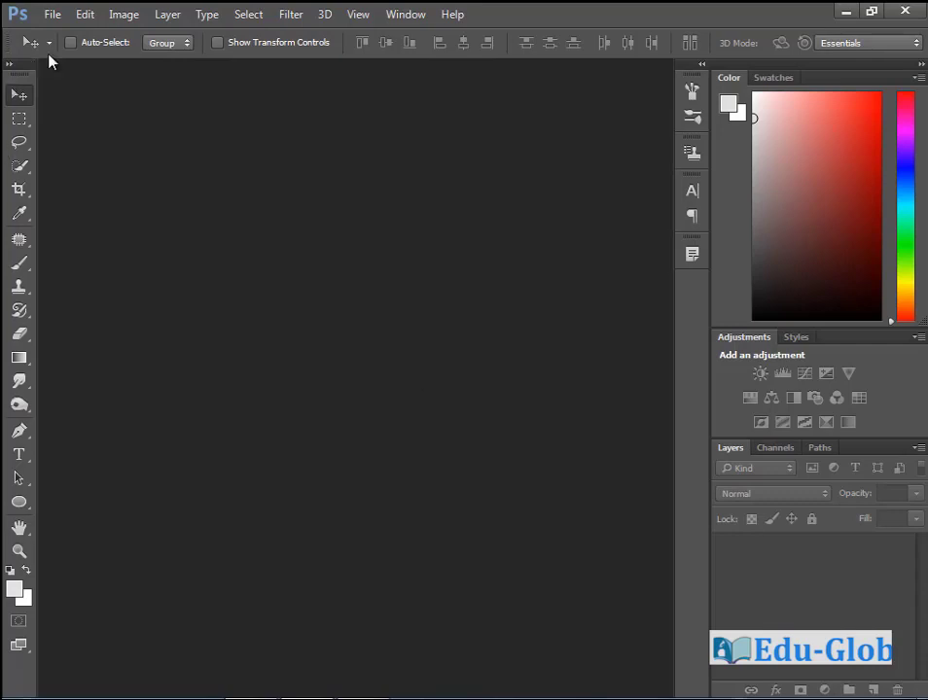
- Open the Photomerge dialog and try Folder as the source type, then set it back to Files
click(53, 14)
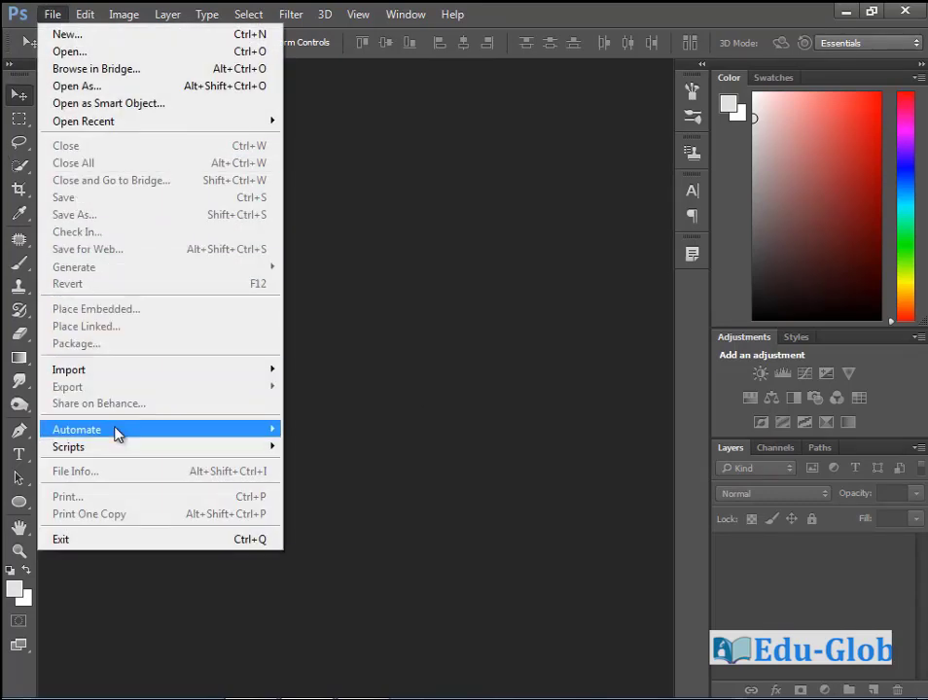
mouse_move(116, 433)
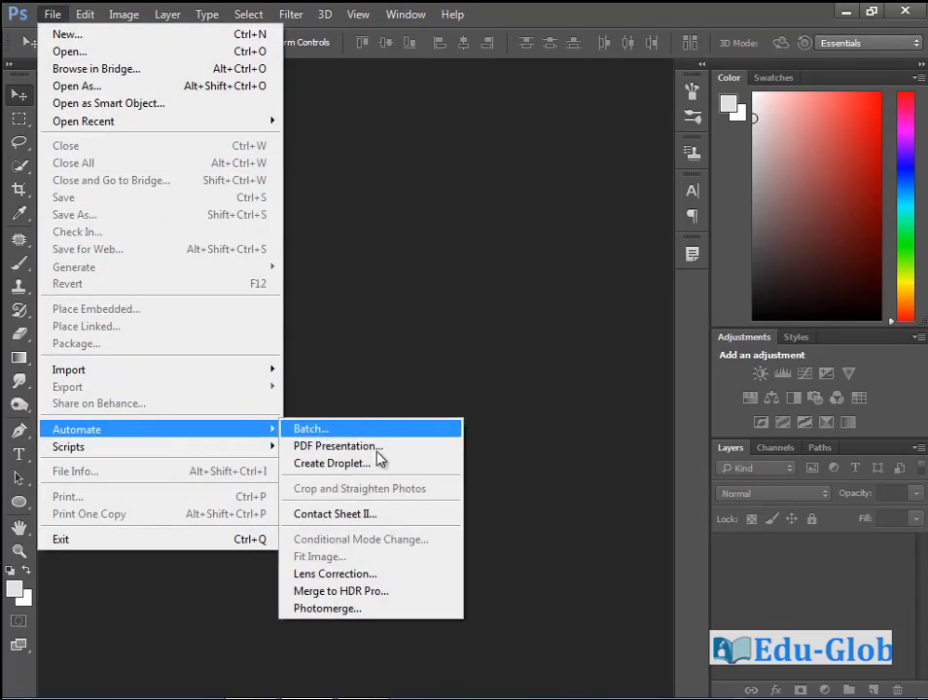
click(347, 611)
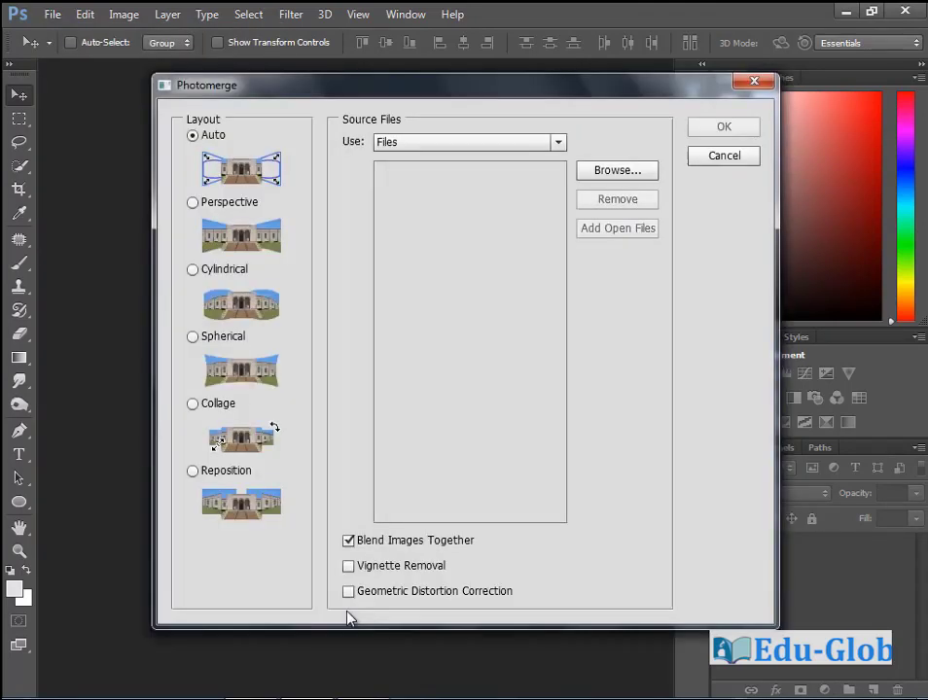
click(560, 143)
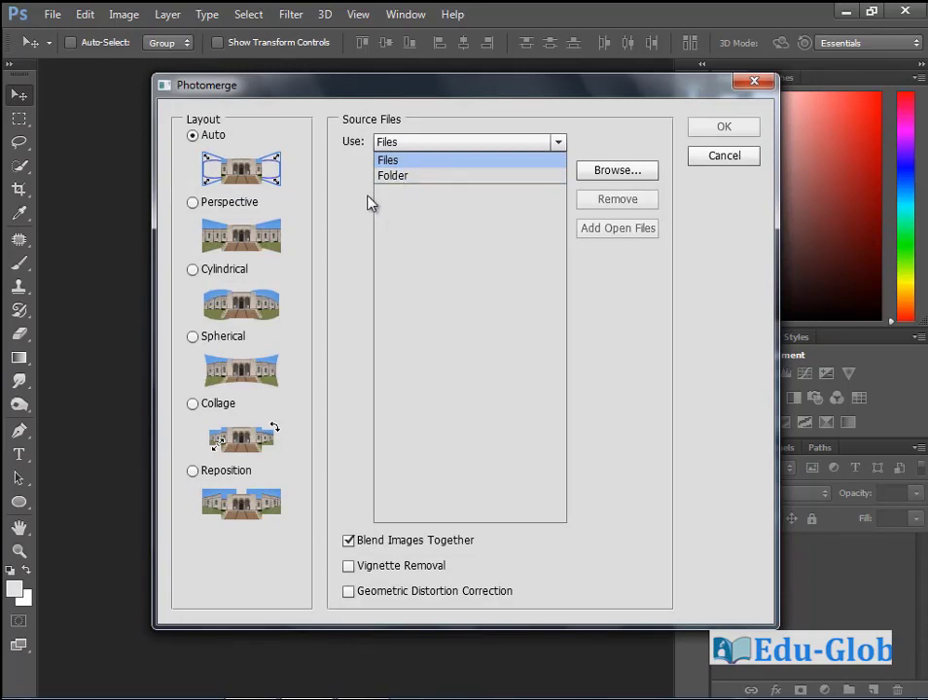
click(374, 236)
click(431, 143)
click(413, 176)
click(626, 175)
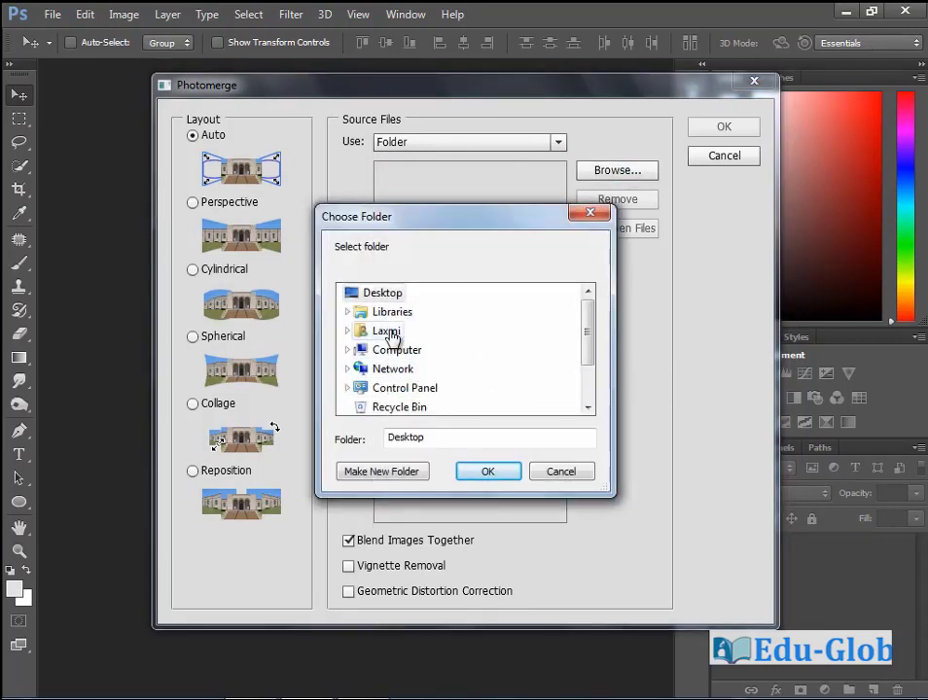
click(561, 471)
click(480, 143)
click(405, 159)
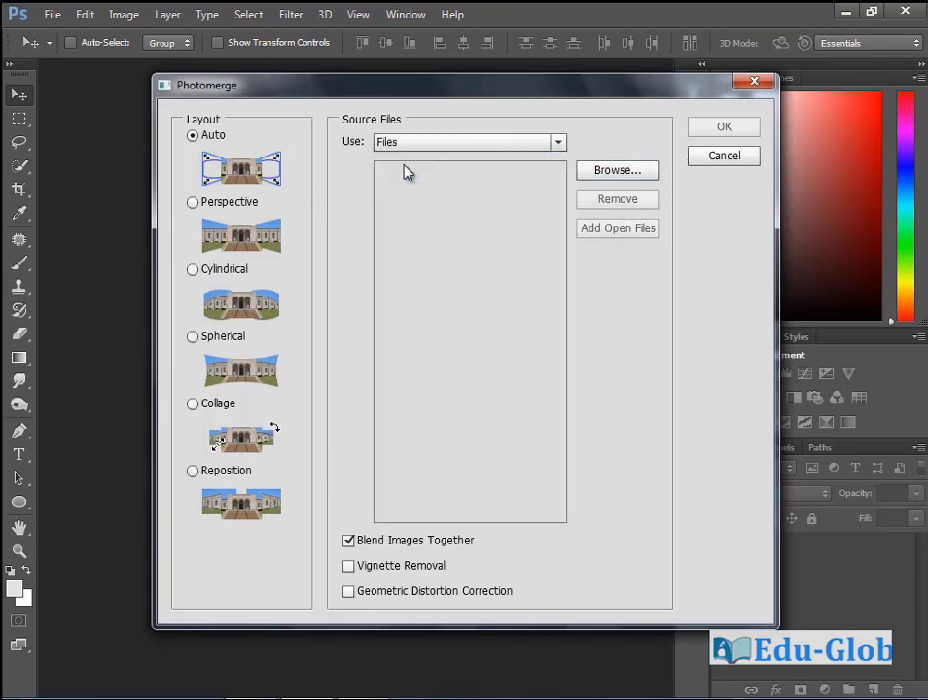
- Add B 1.jpg, B 2.jpg and B 3.jpg from folder B as Photomerge source files
click(623, 173)
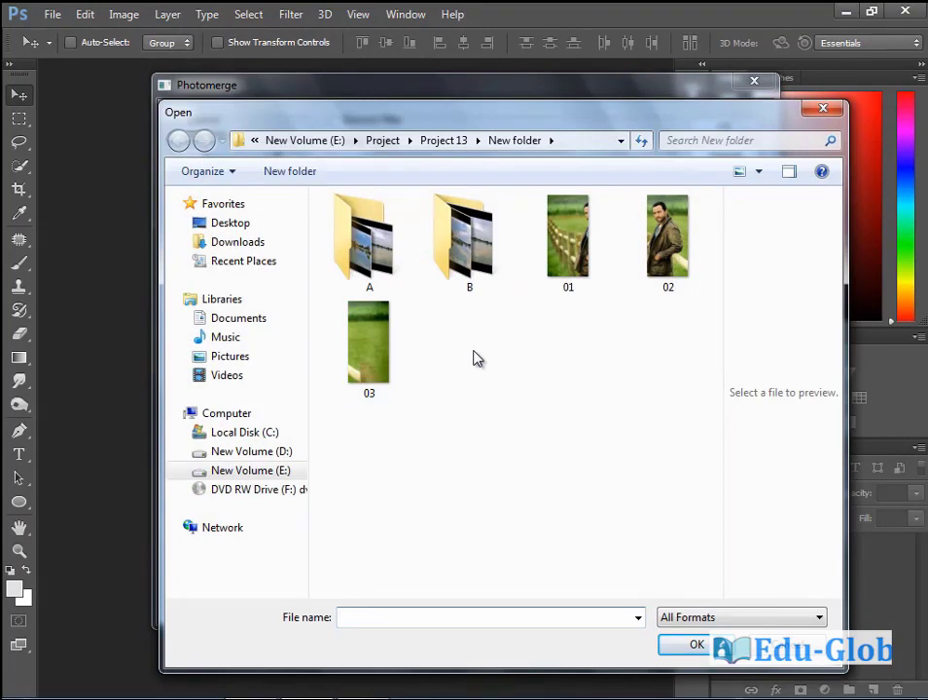
double_click(477, 255)
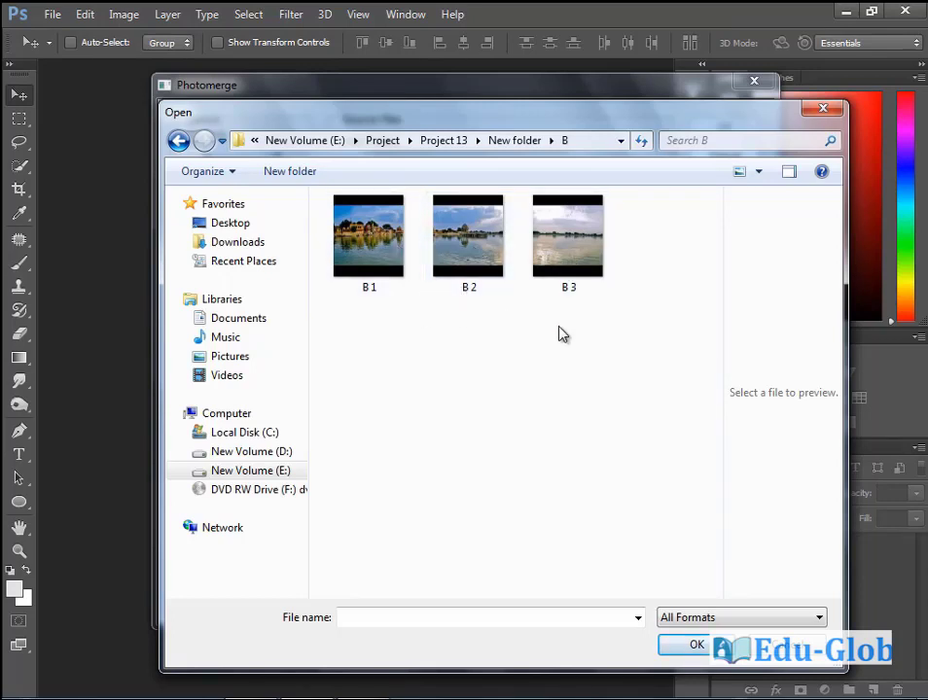
drag(609, 339, 350, 227)
click(698, 645)
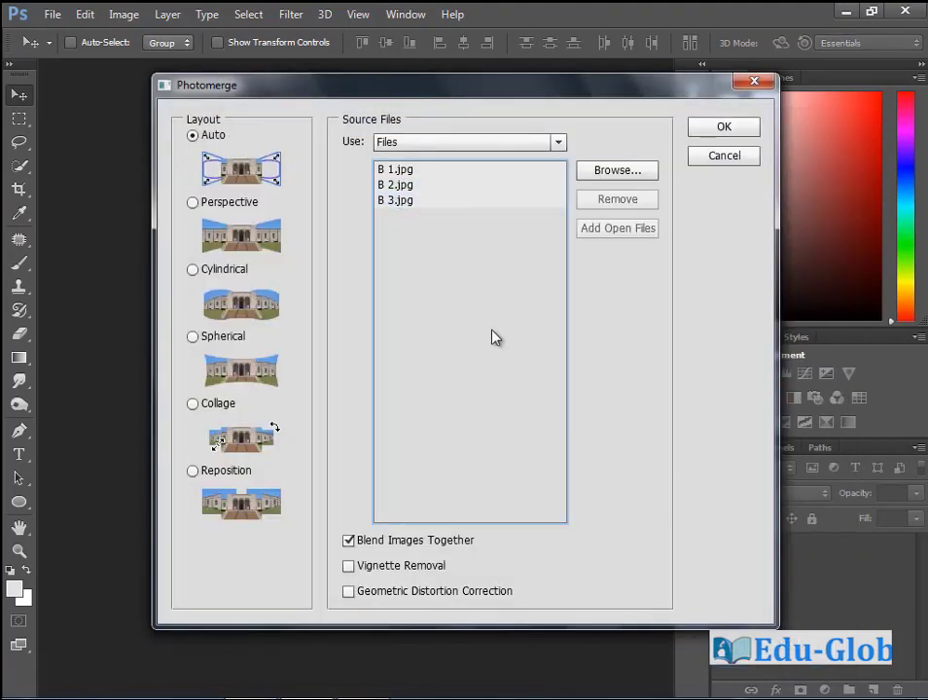
click(403, 187)
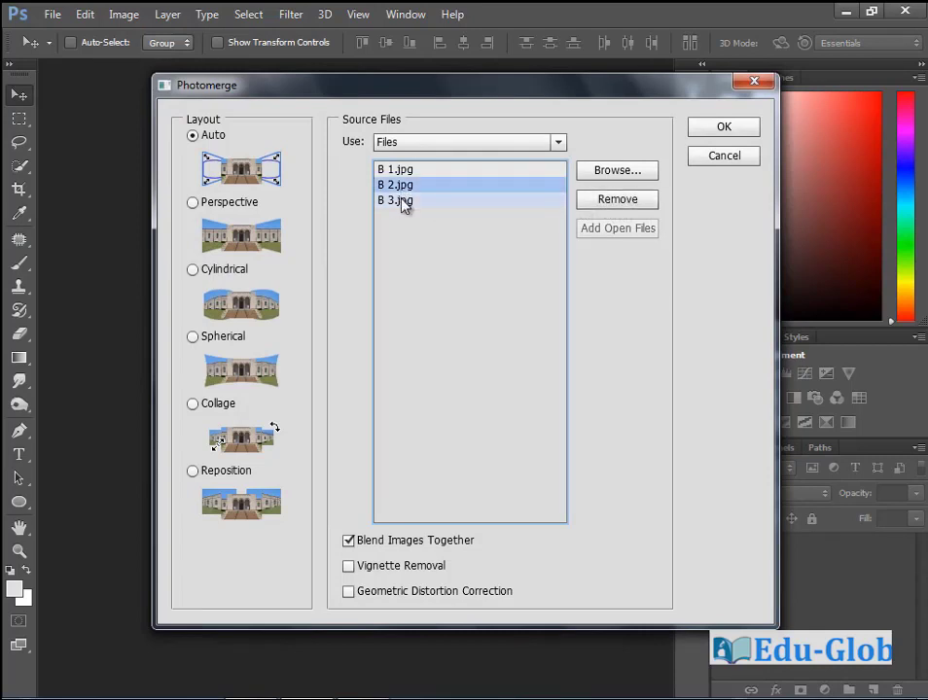
- Try the Vignette Removal and Geometric Distortion Correction options for the merge and turn both off again
click(348, 566)
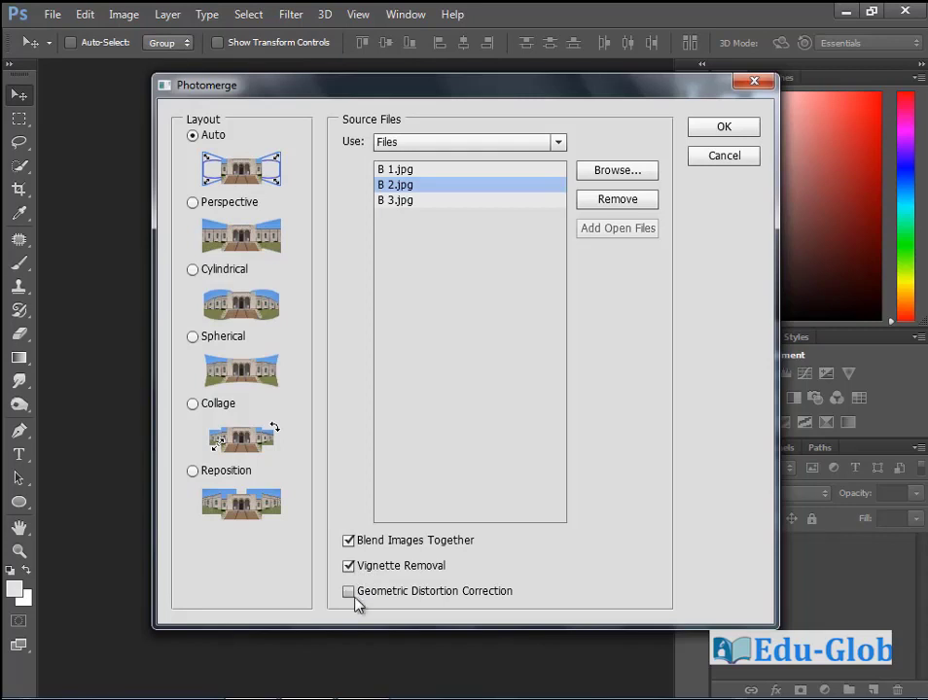
click(353, 597)
click(349, 593)
click(352, 567)
- Try the Perspective, Cylindrical, Spherical, Collage and Reposition layouts, then cancel Photomerge
click(195, 205)
click(193, 272)
click(192, 337)
click(193, 405)
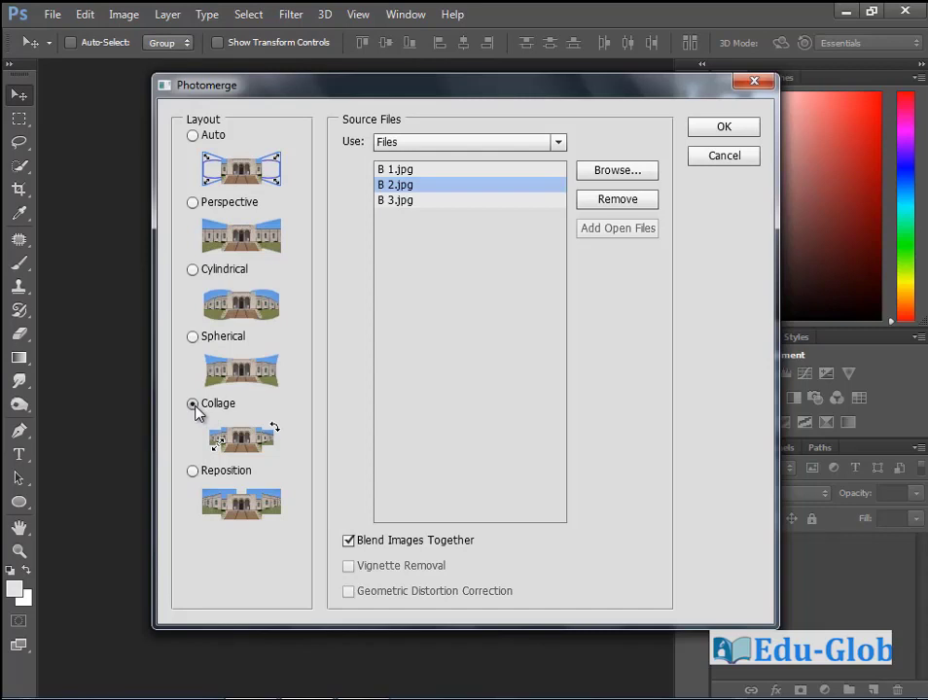
click(194, 471)
click(745, 161)
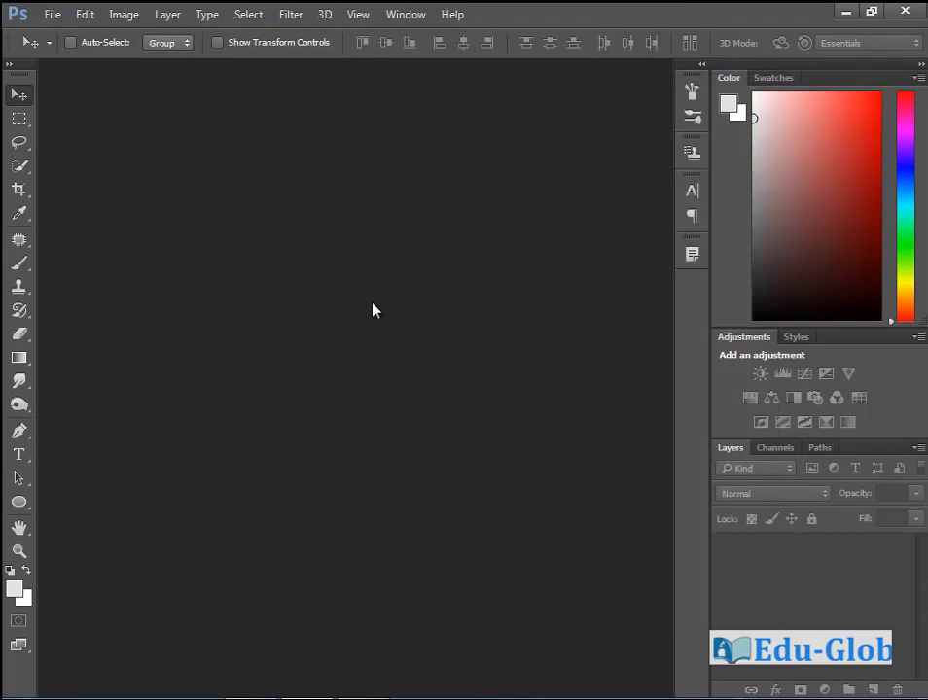
- Open the panorama image A from the Project 13 folder
double_click(318, 374)
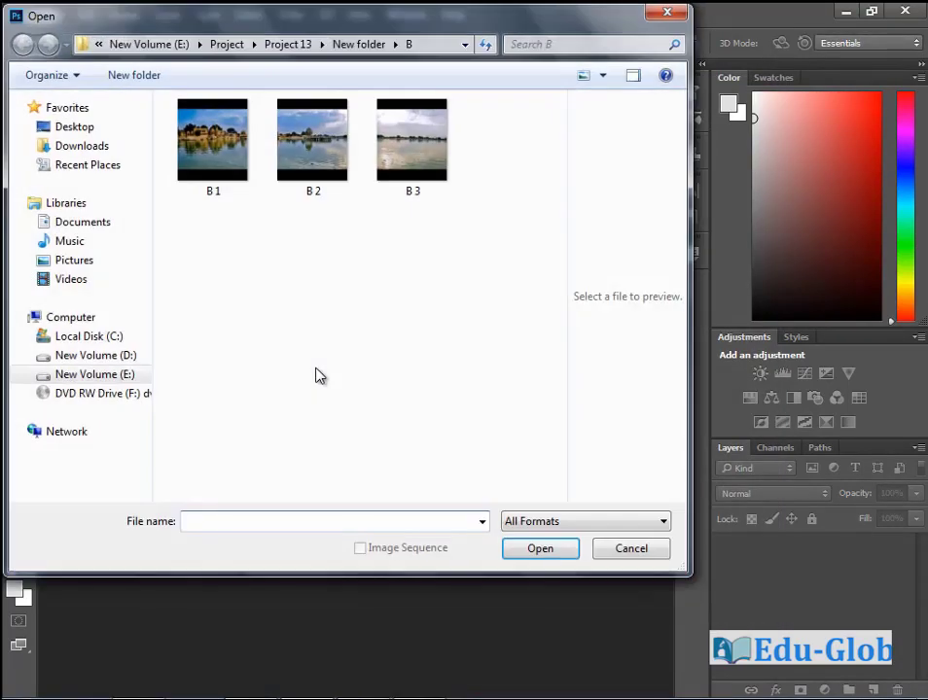
click(360, 45)
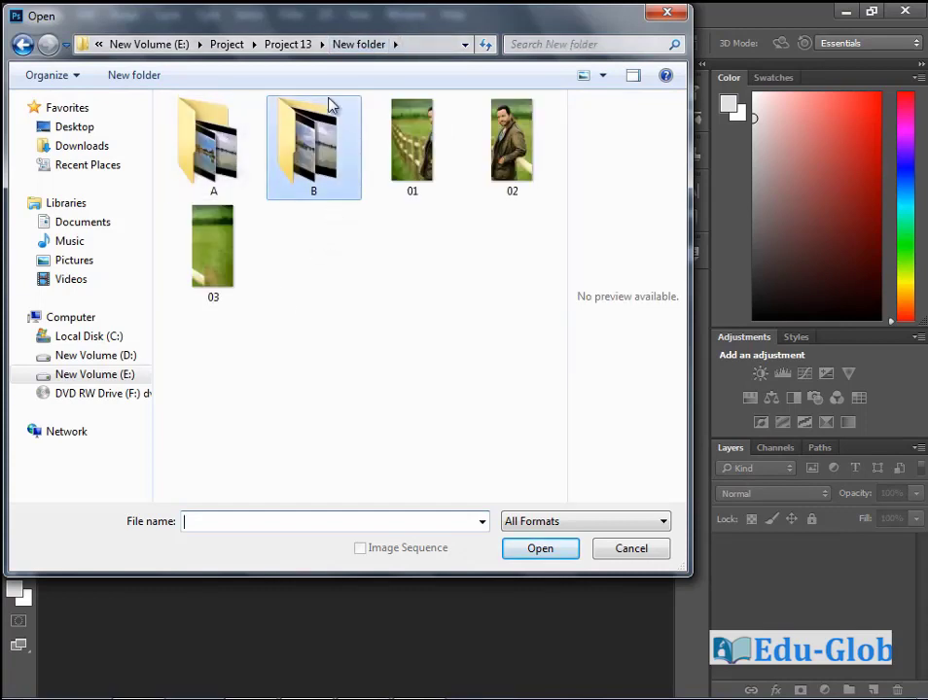
click(290, 45)
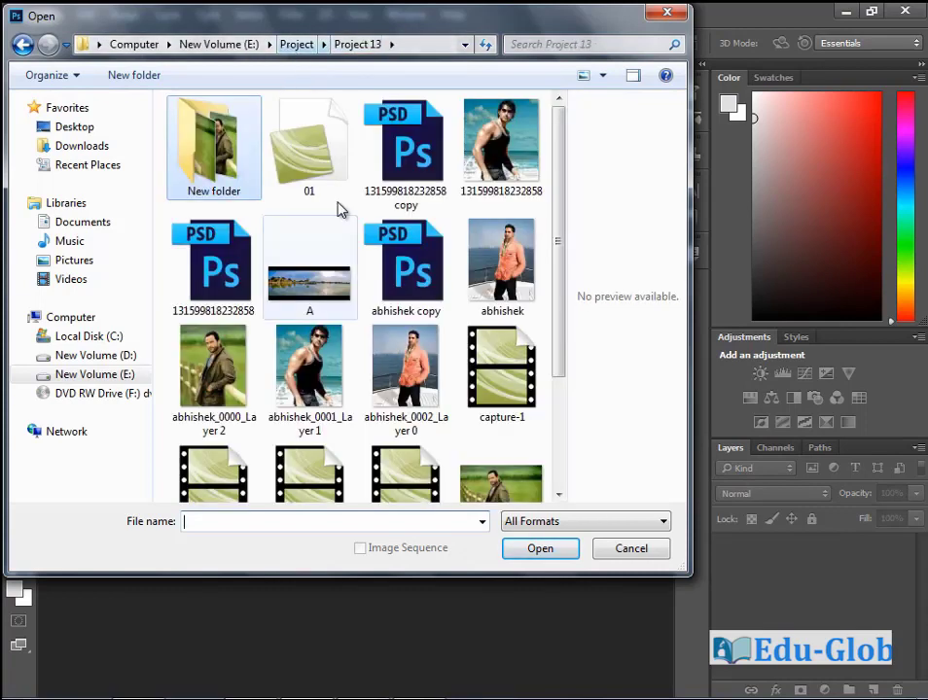
click(316, 281)
double_click(316, 277)
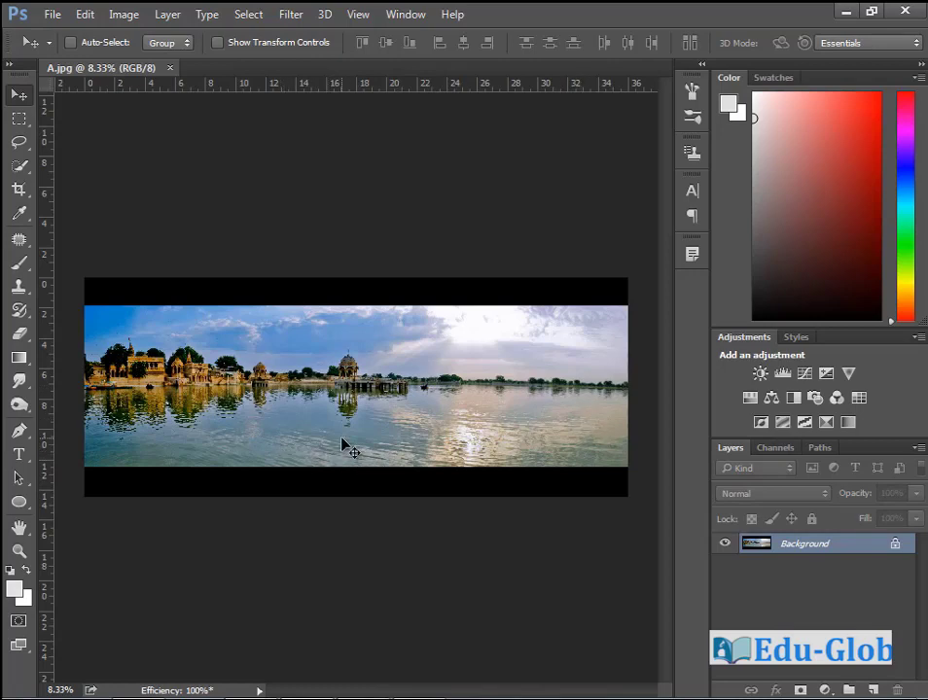
- Start Photomerge and add B 1.jpg, B 2.jpg and B 3.jpg from folder B as source files
click(51, 14)
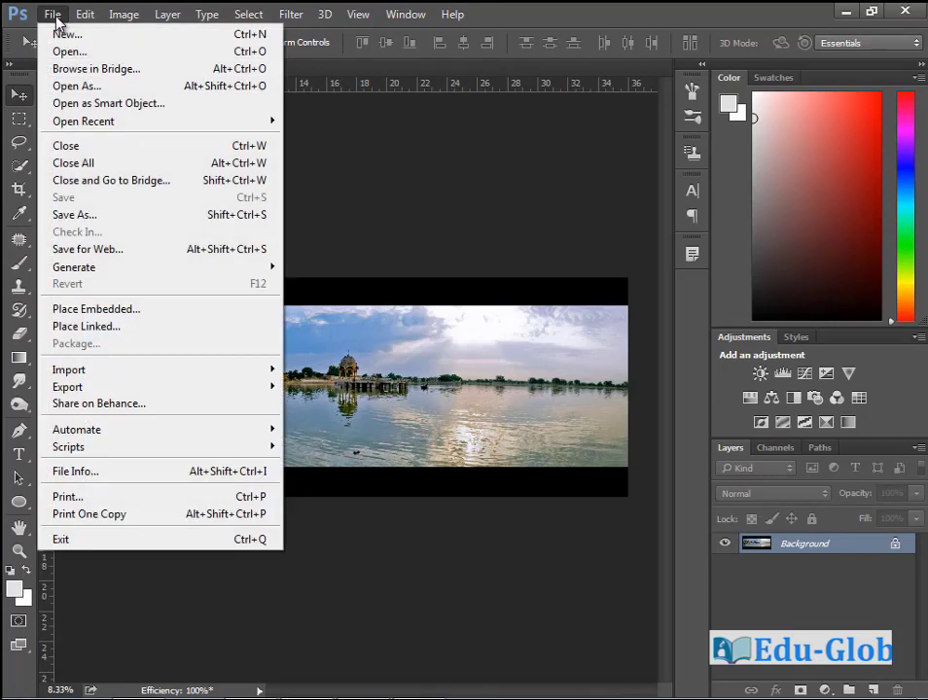
mouse_move(124, 430)
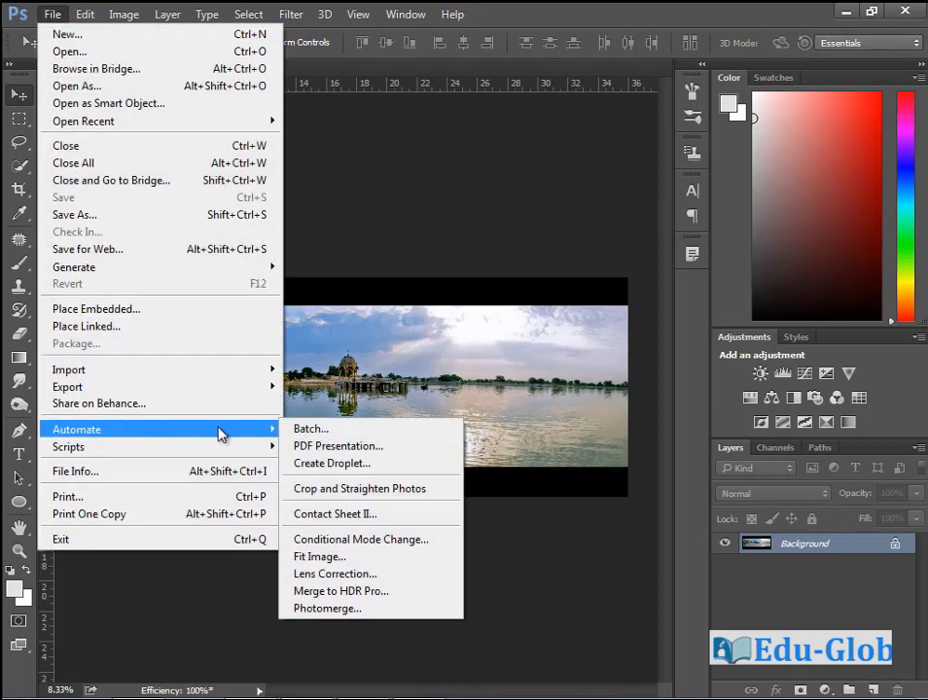
click(348, 610)
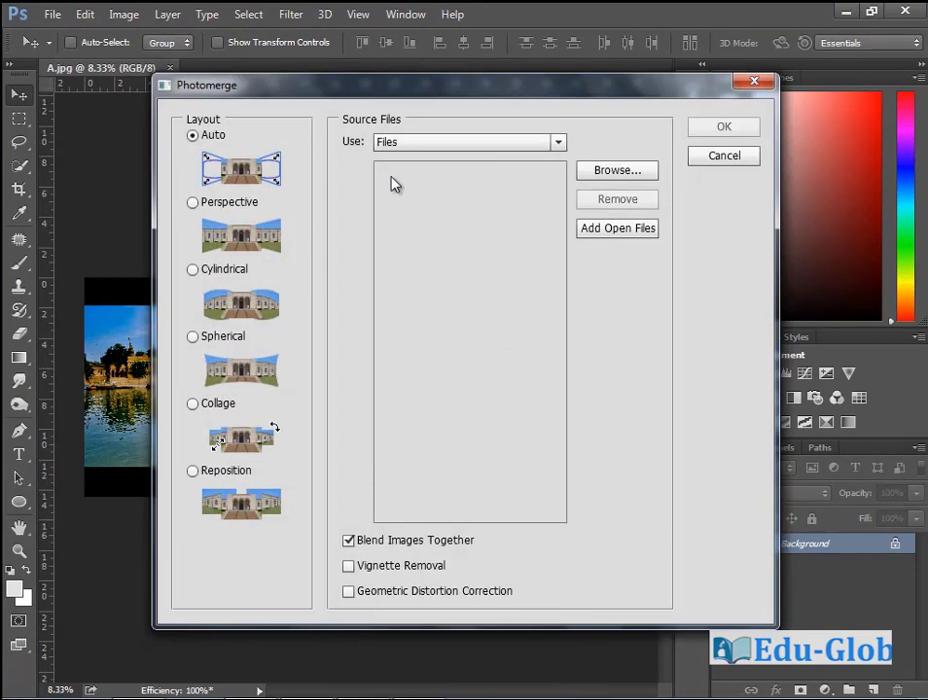
click(621, 173)
double_click(364, 238)
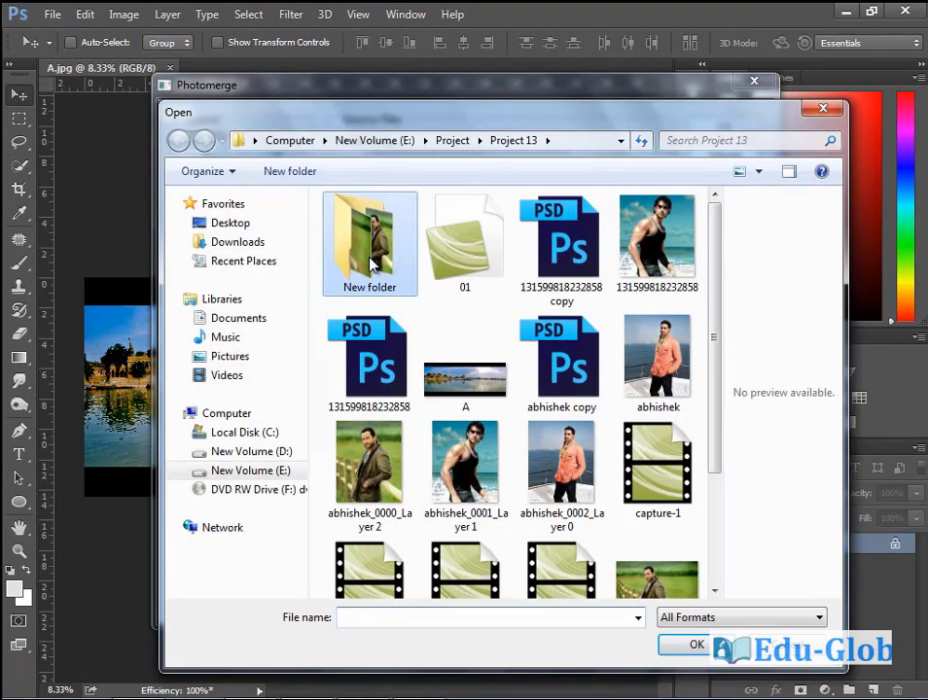
double_click(468, 234)
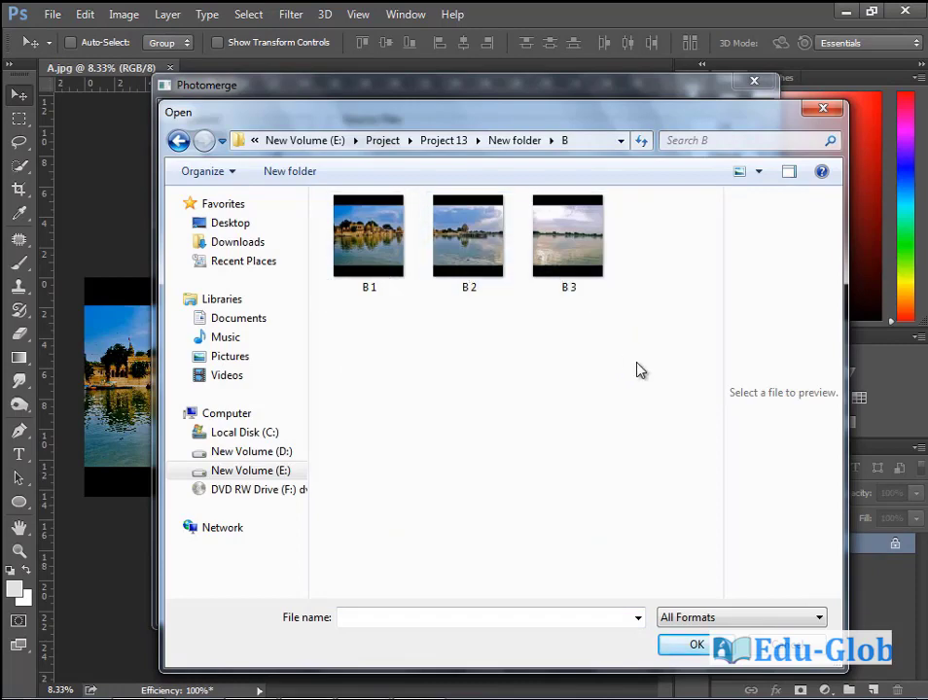
drag(637, 363, 363, 233)
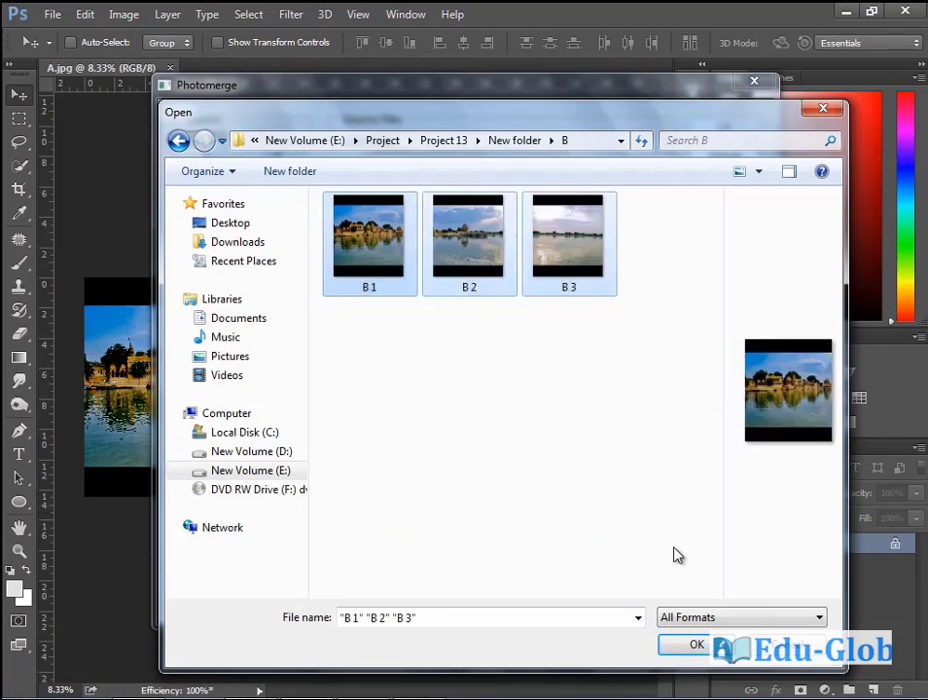
click(696, 645)
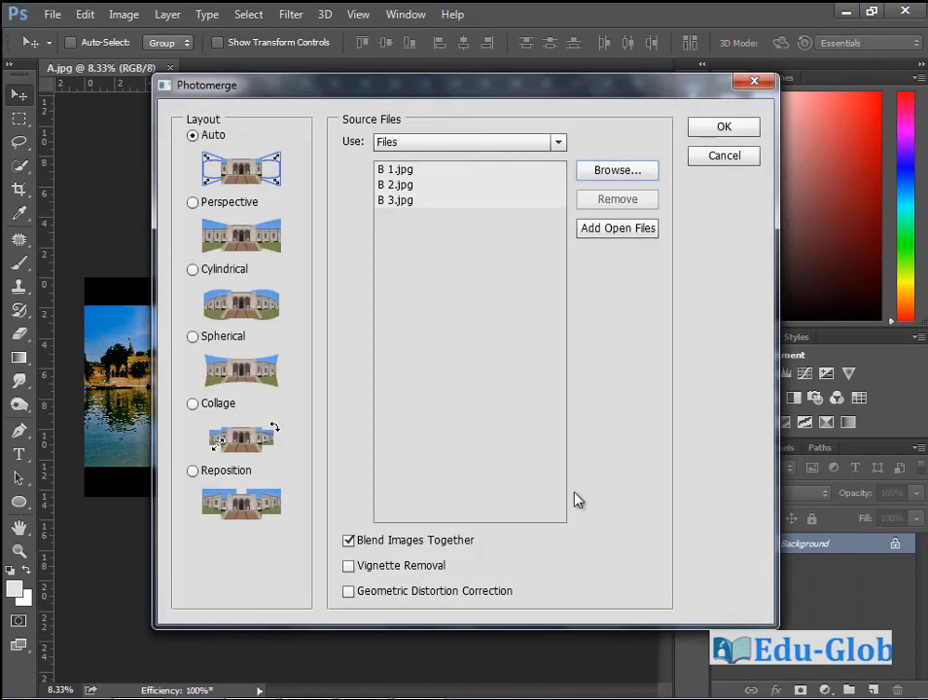
- Merge the three photos with the Cylindrical layout and Blend Images Together turned off
click(194, 271)
click(350, 542)
click(725, 128)
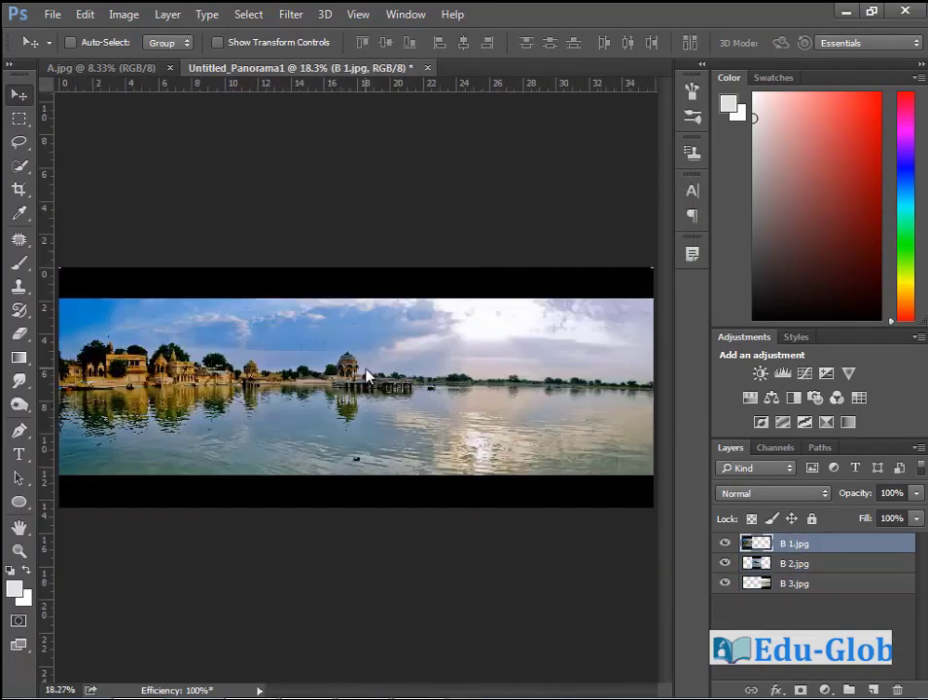
- Compare the merged panorama with A.jpg and inspect its middle part up close
click(118, 70)
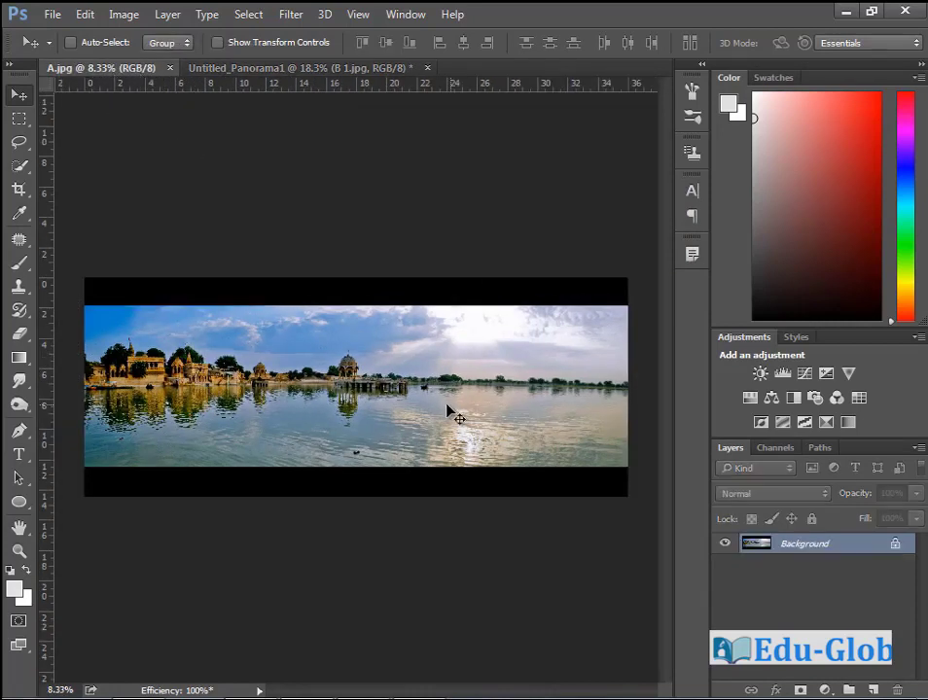
click(268, 71)
key(ctrl+space)
drag(156, 249, 315, 378)
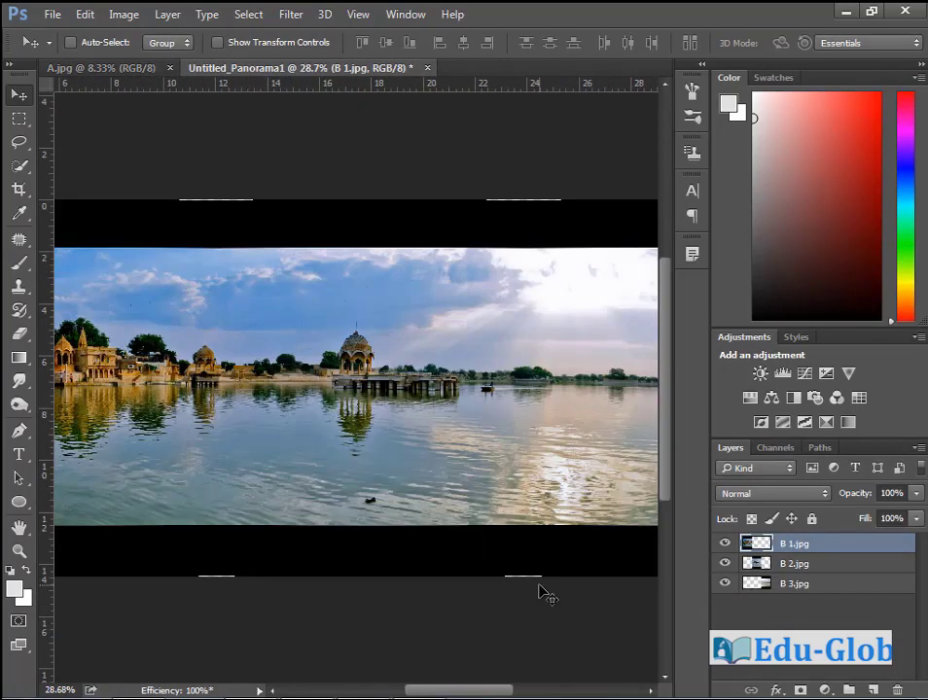
- Toggle the visibility of the B 1.jpg and B 2.jpg layers to examine how the photos overlap at the seams
click(725, 544)
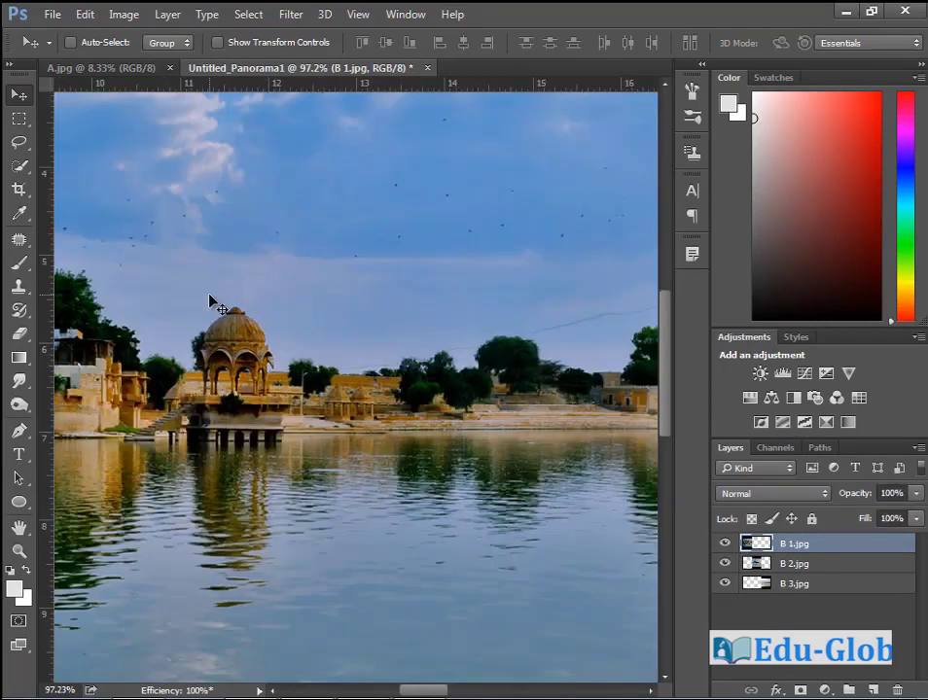
click(725, 563)
click(725, 562)
click(724, 563)
click(725, 563)
click(724, 564)
click(724, 563)
click(724, 564)
click(724, 564)
key(ctrl+0)
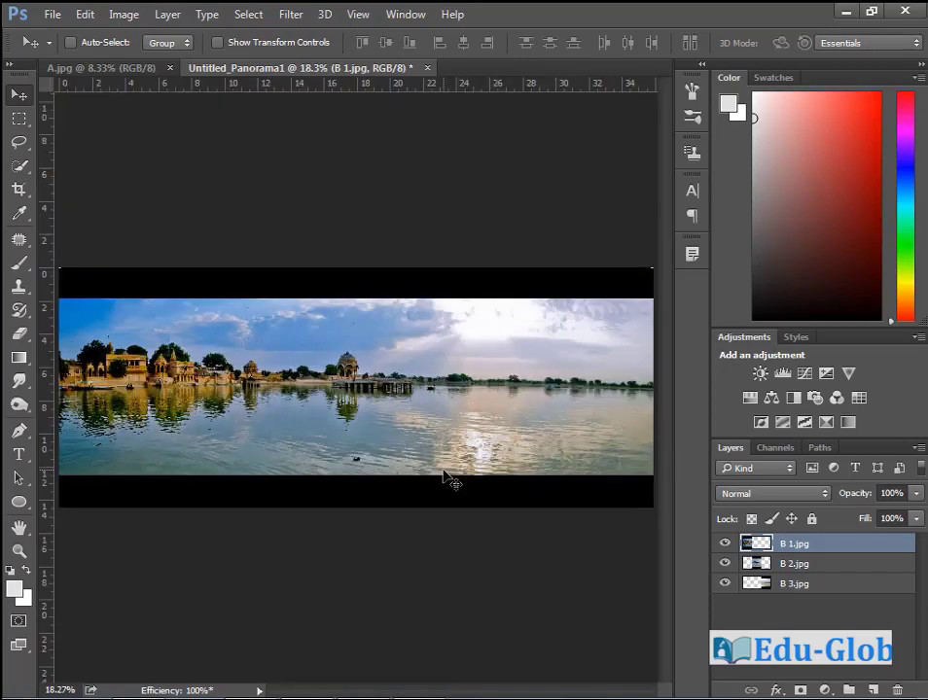
- Crop the black bands off the upper and lower edges of the panorama, to about 10.75 in high, and flatten the image
click(20, 191)
drag(359, 269, 360, 286)
drag(361, 492, 361, 475)
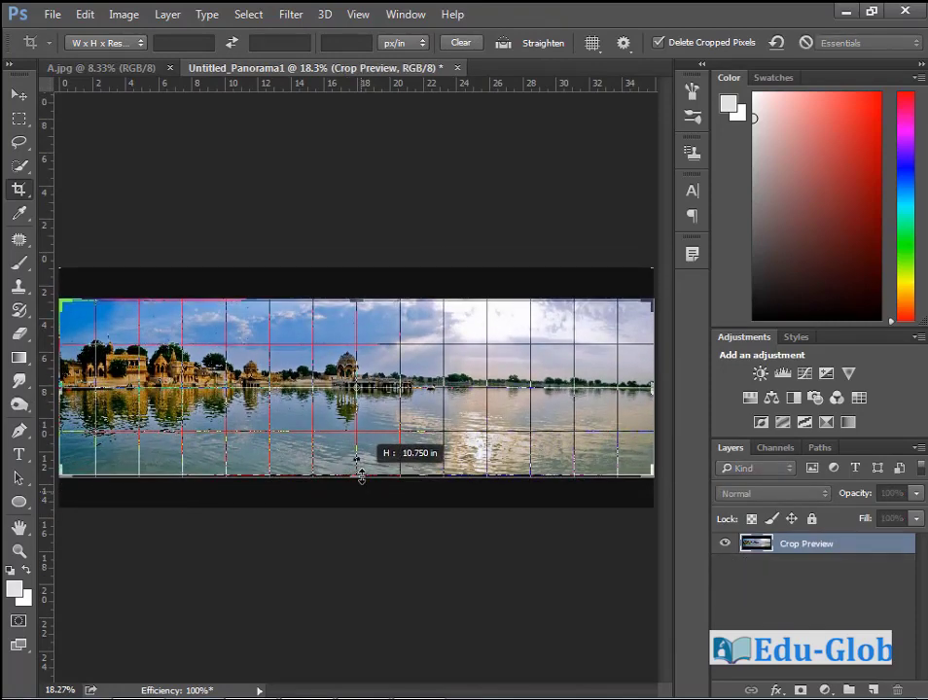
key(Return)
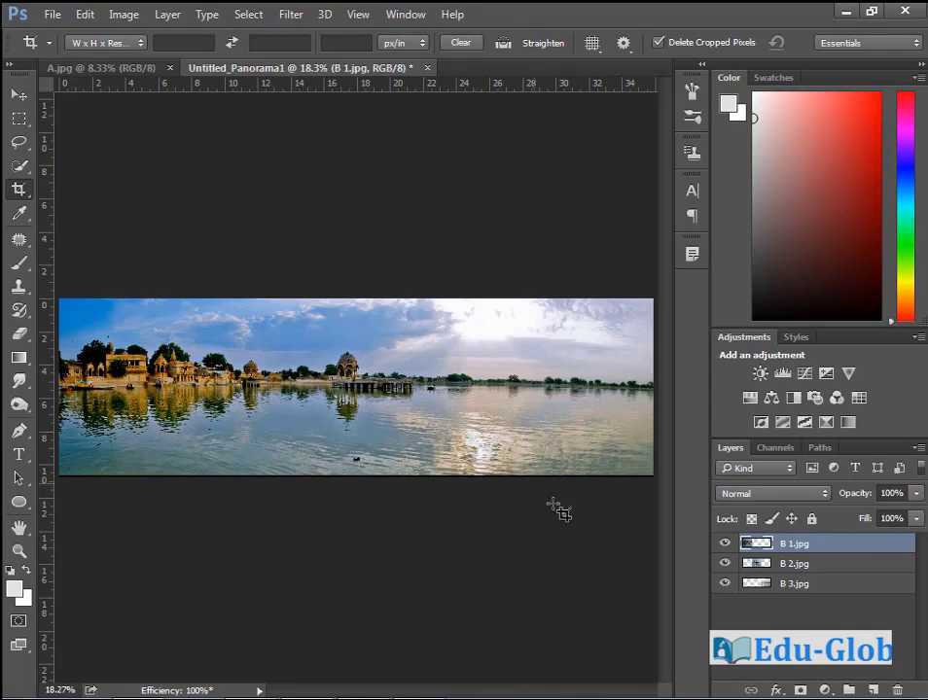
click(917, 449)
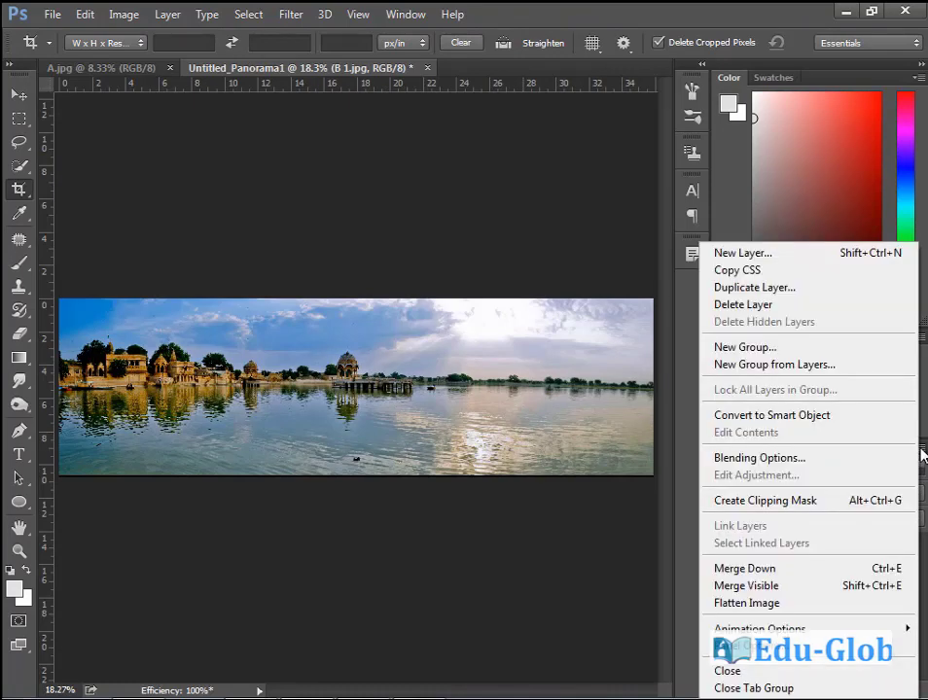
click(786, 603)
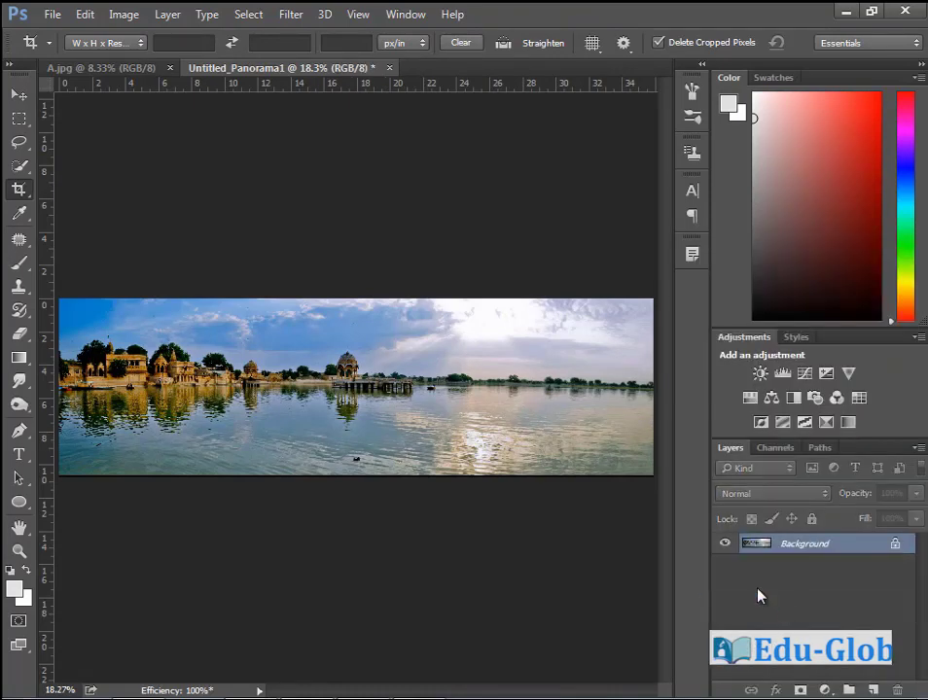
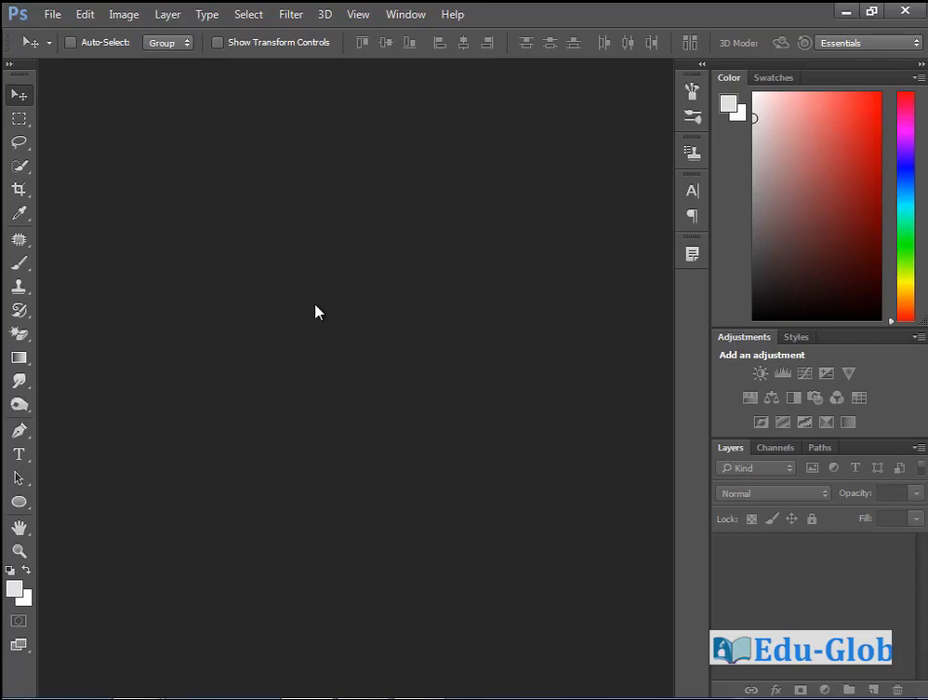
- Open the six surfing photos 01 to 06 from the Sequence folder
key(ctrl+o)
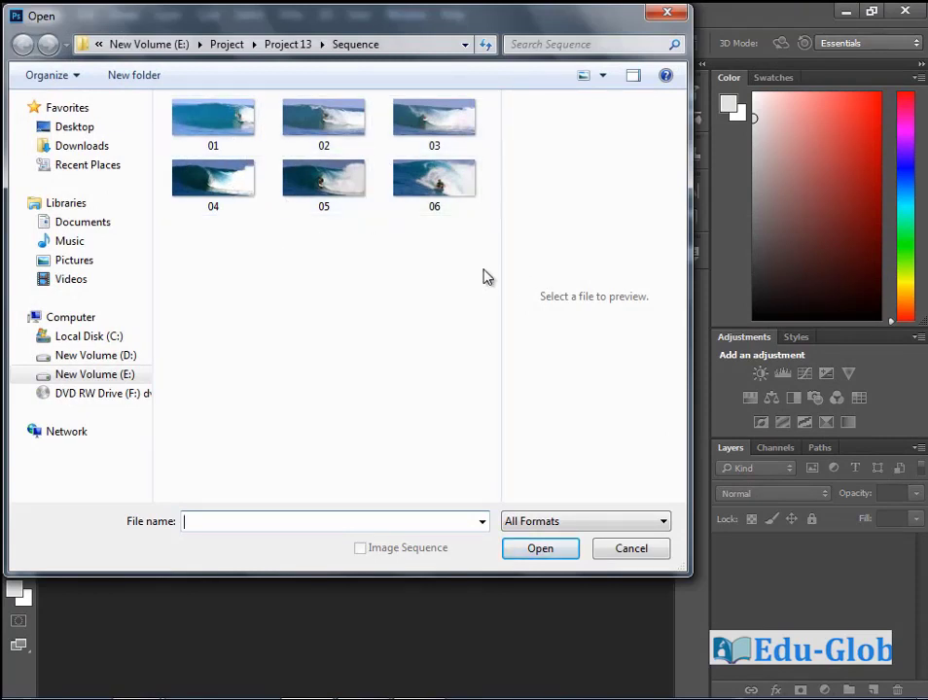
drag(472, 258, 207, 141)
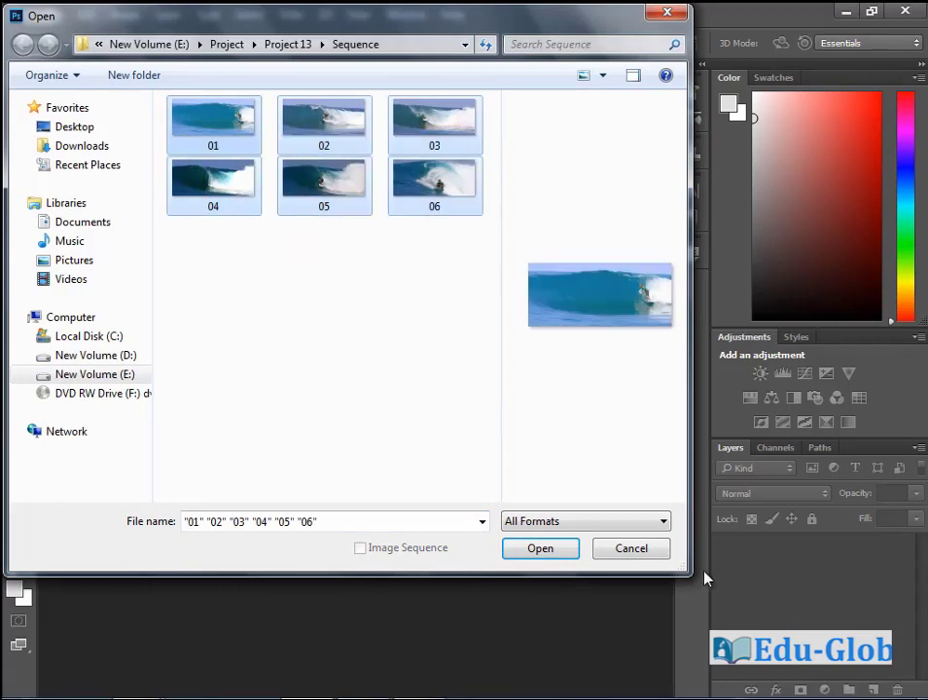
click(540, 550)
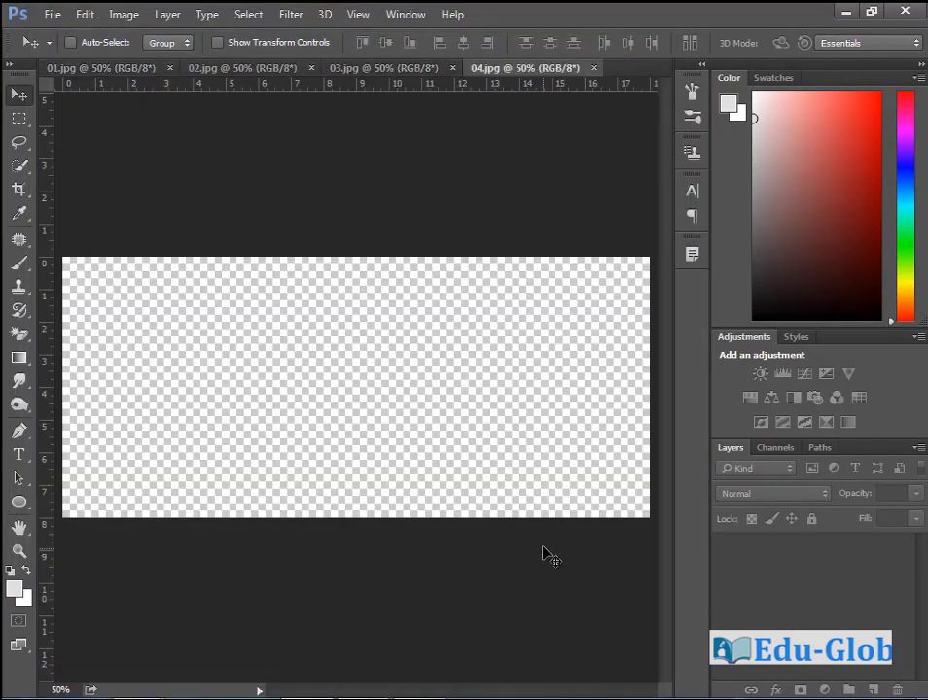
- View the surfing photos 01.jpg to 06.jpg one after another and close them all
click(153, 72)
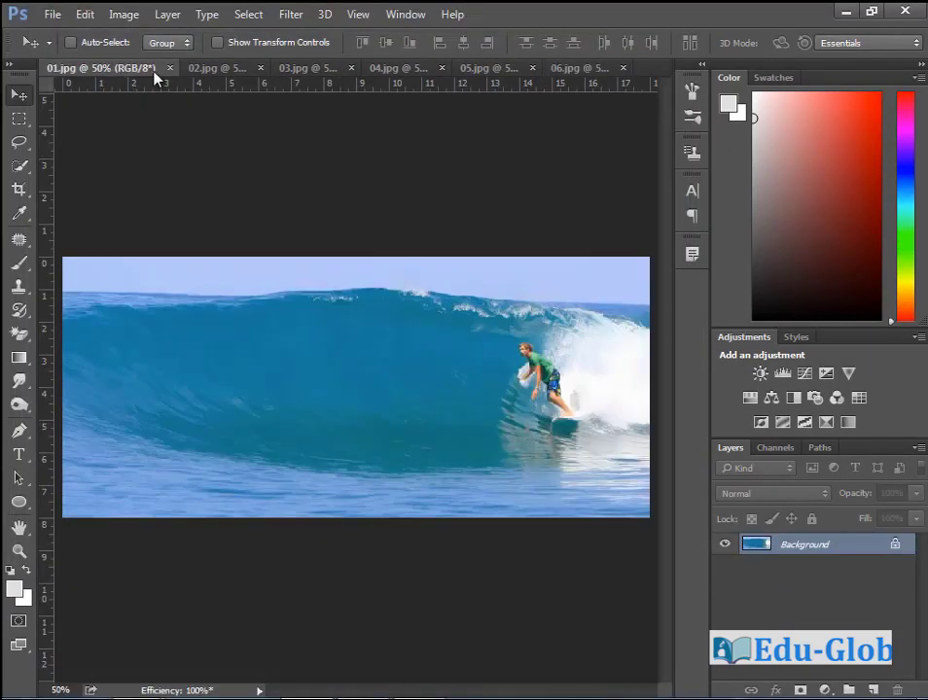
click(207, 70)
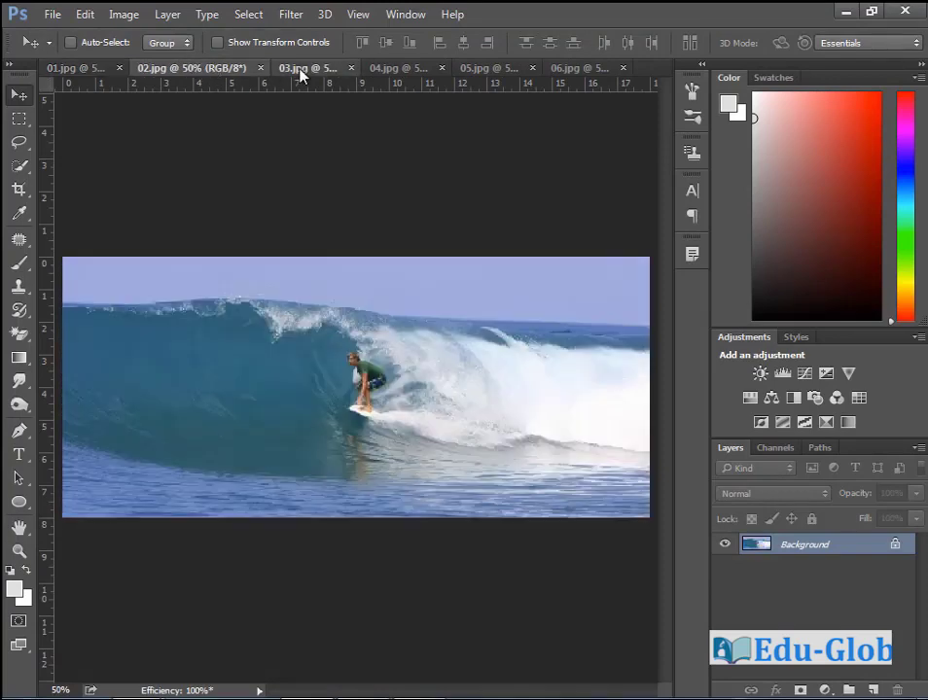
click(301, 70)
click(394, 69)
click(482, 70)
click(576, 70)
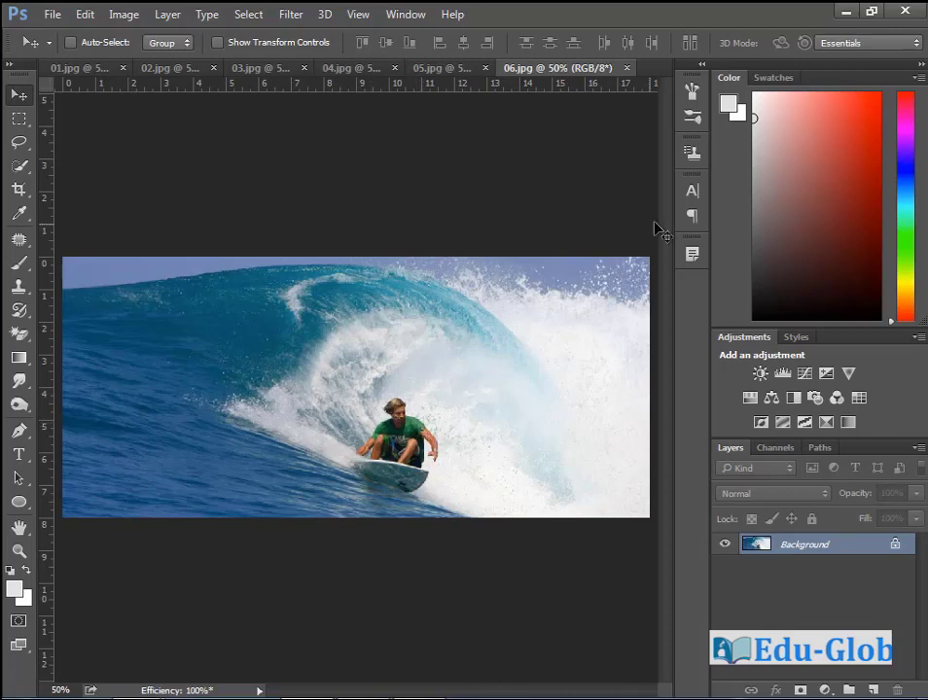
click(626, 70)
click(490, 70)
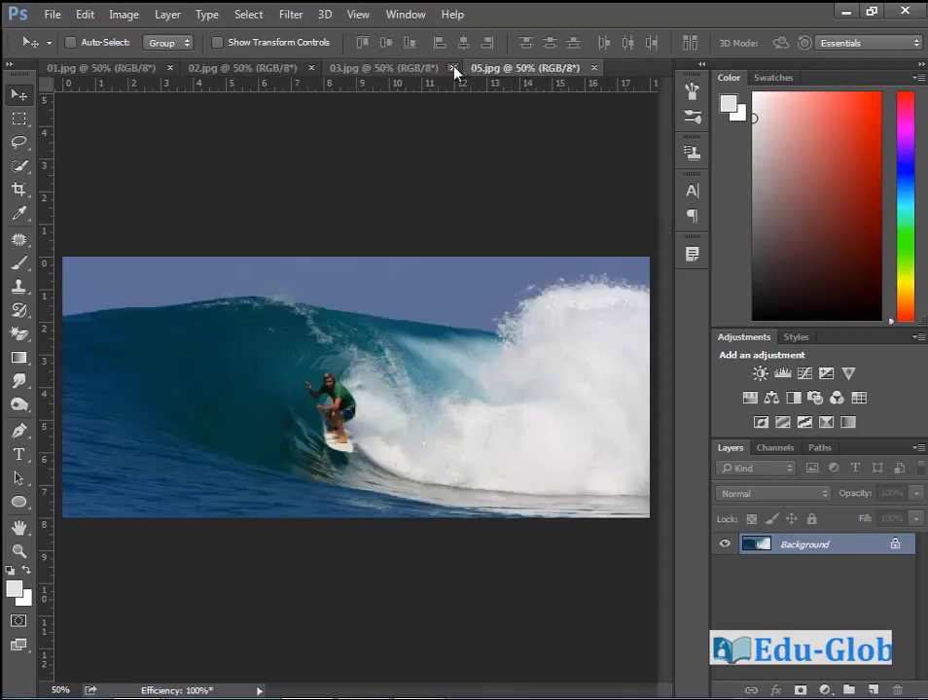
- Start Load Files into Stack and try Folder as the source type, then set it back to Files
click(62, 19)
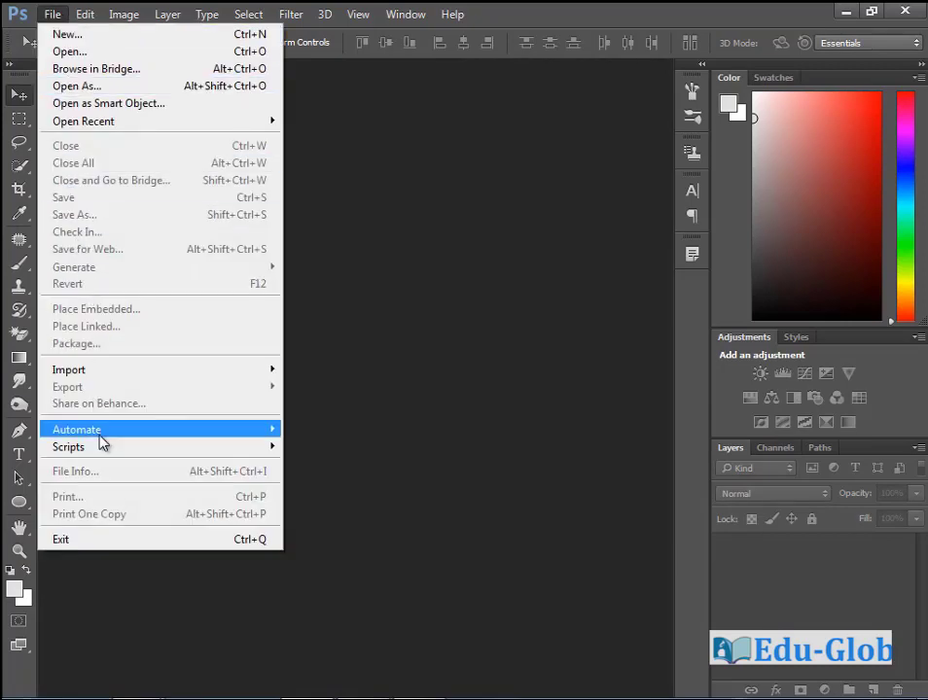
mouse_move(113, 452)
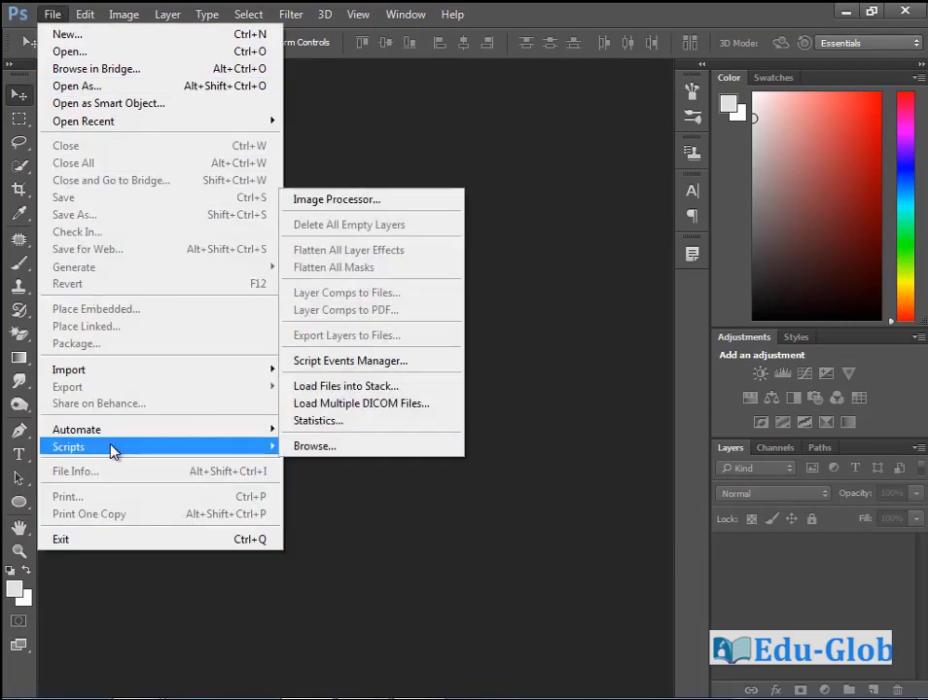
click(402, 389)
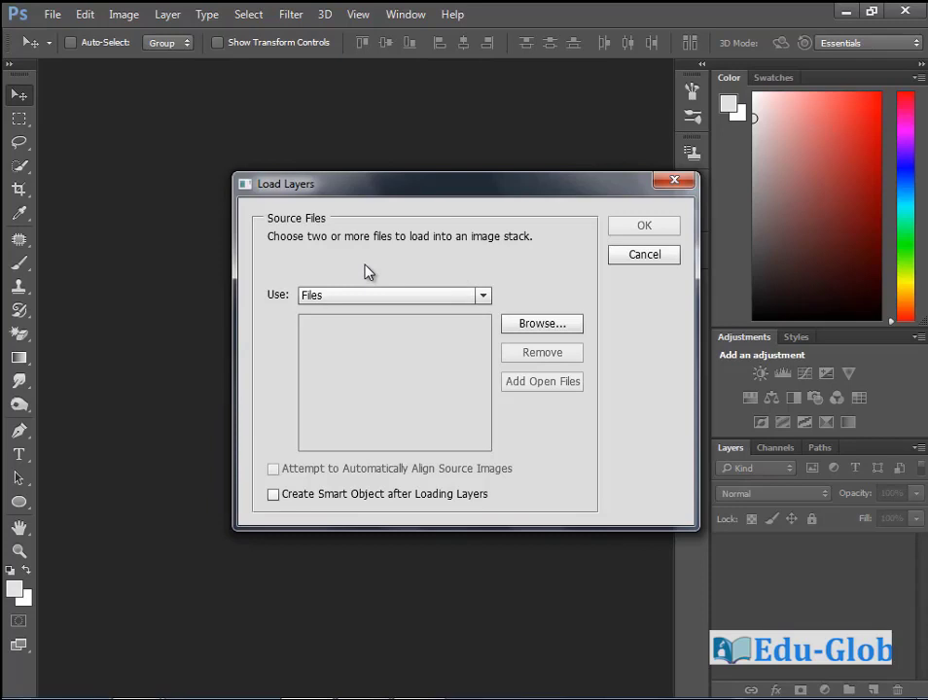
click(482, 296)
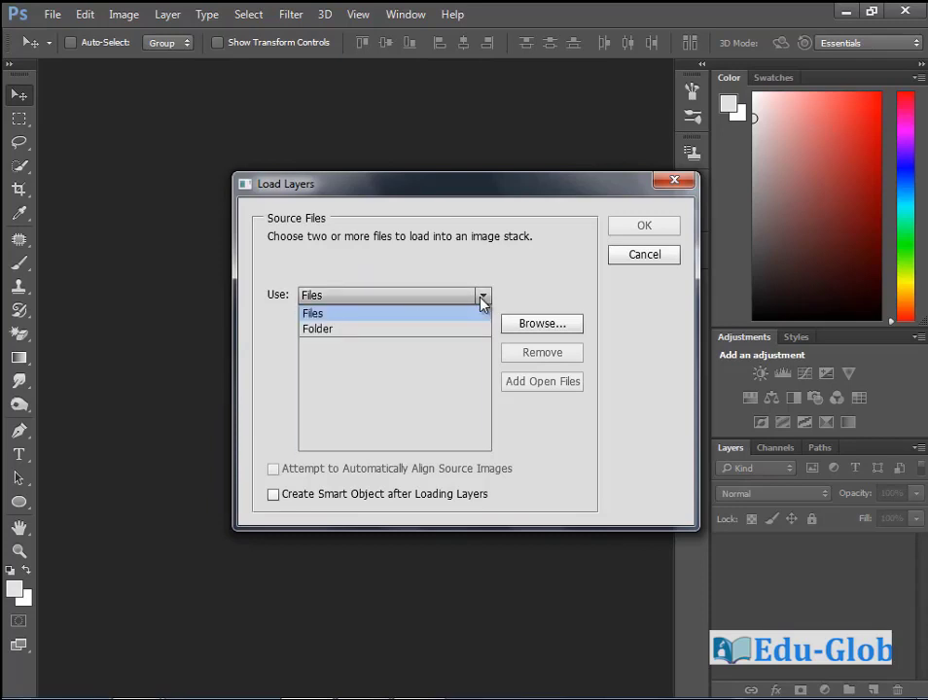
click(358, 338)
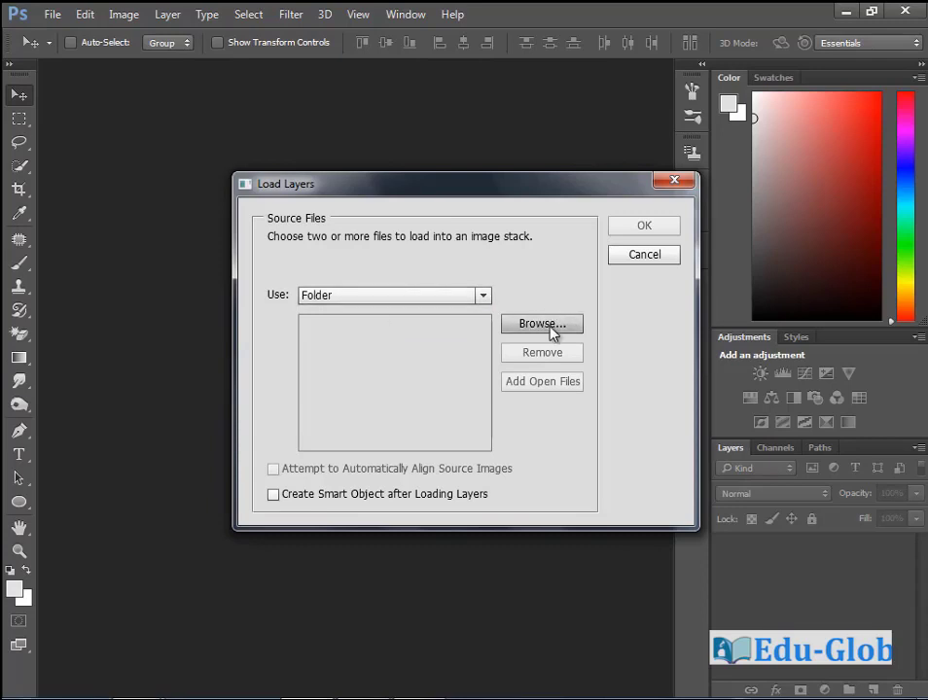
click(482, 296)
click(340, 311)
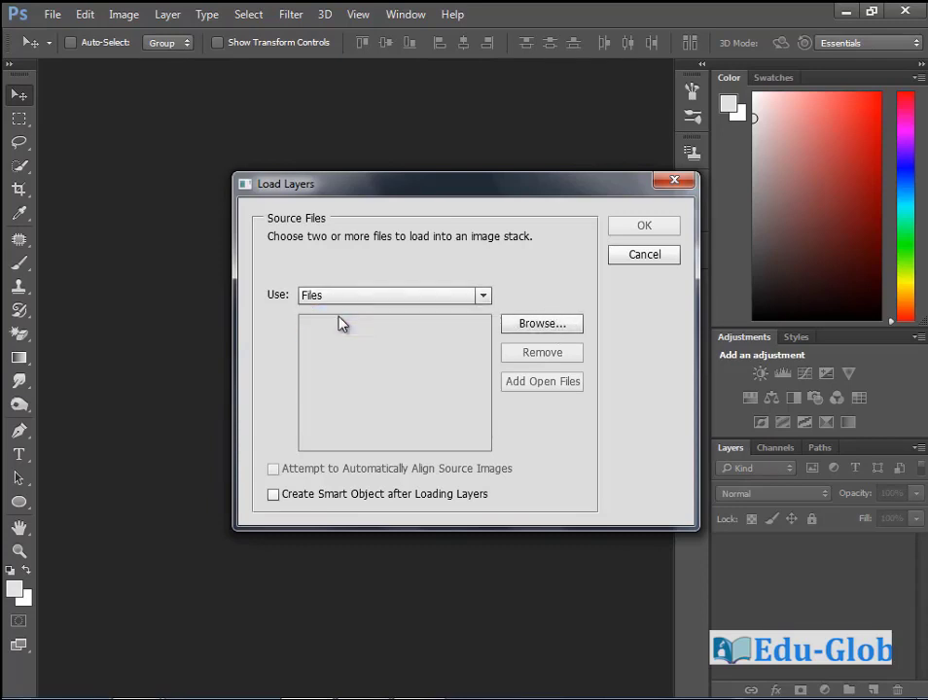
- Load photos 01 to 06 from the Sequence folder into one stack, with automatic alignment of the source images enabled
click(551, 329)
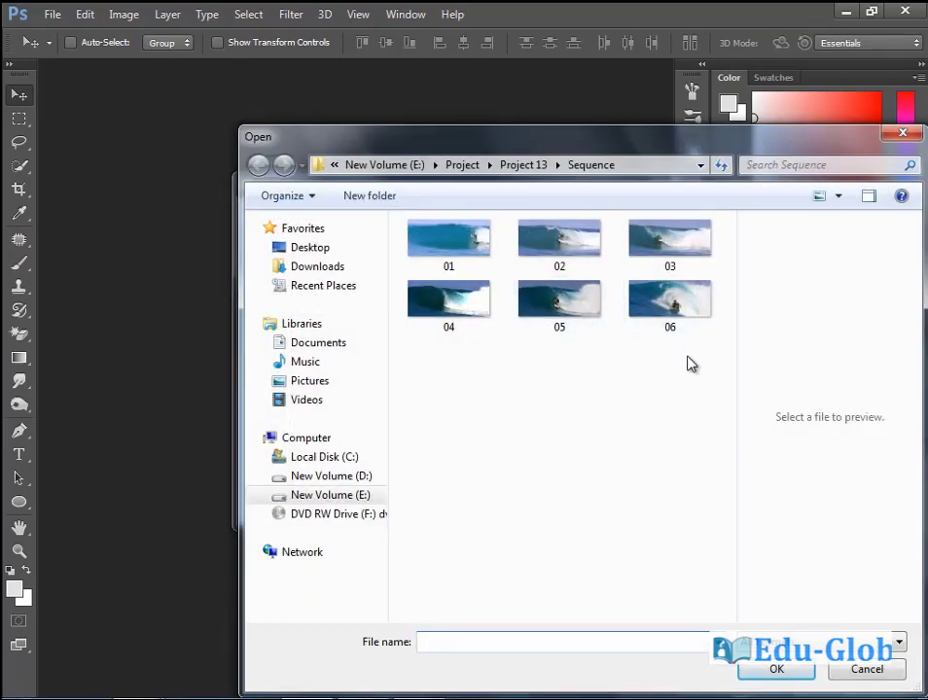
drag(691, 399, 447, 257)
click(776, 669)
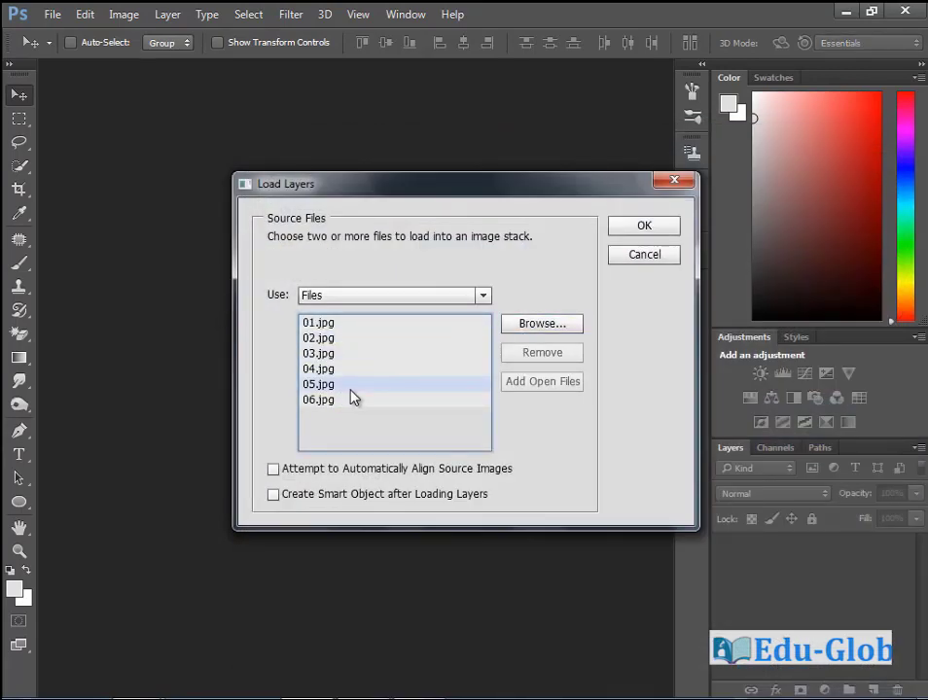
click(293, 474)
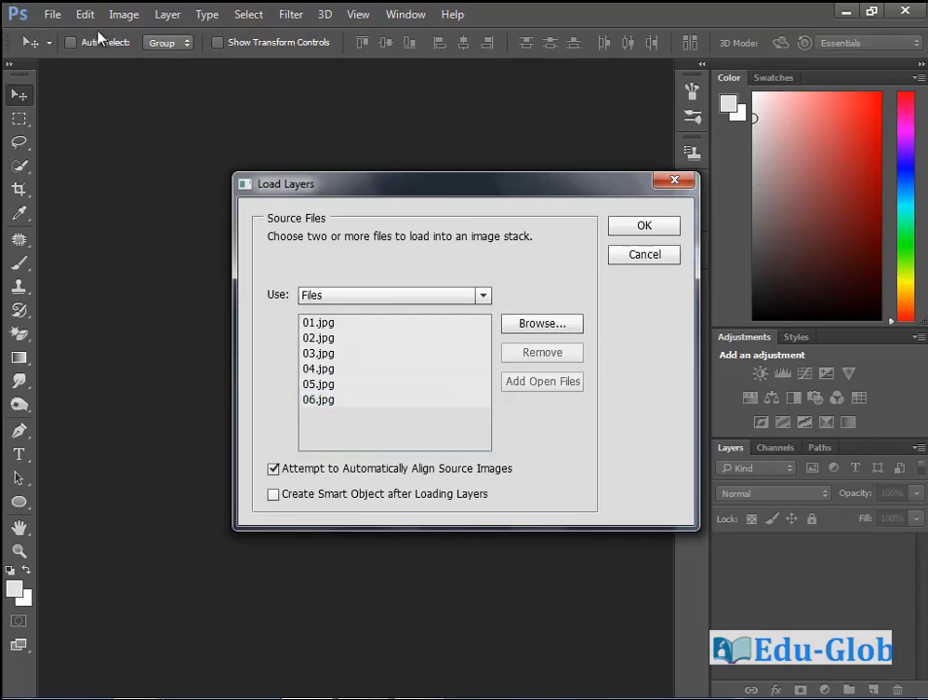
click(673, 231)
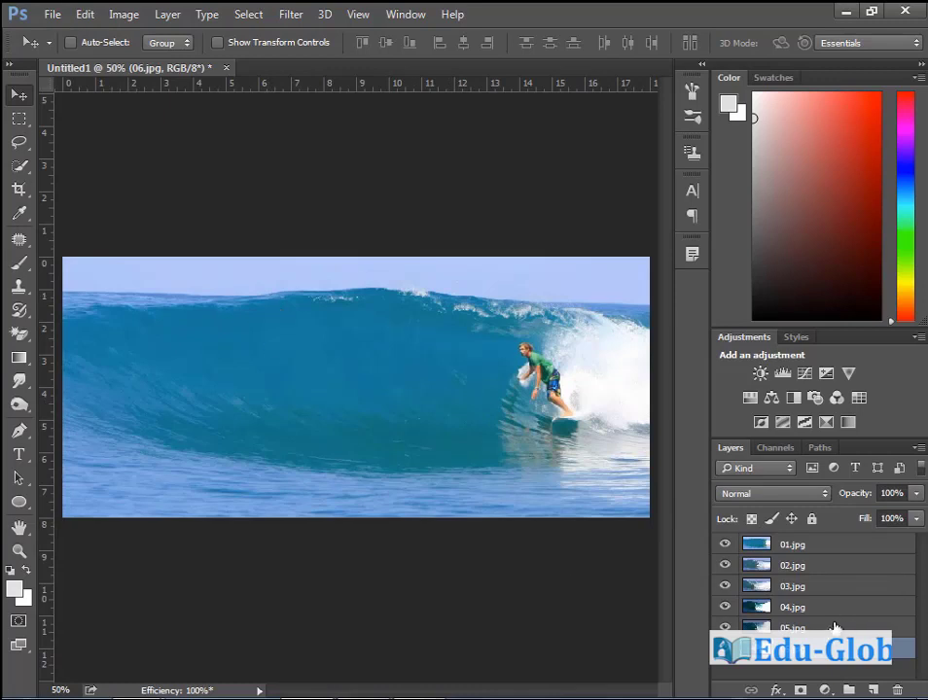
shift+click(818, 548)
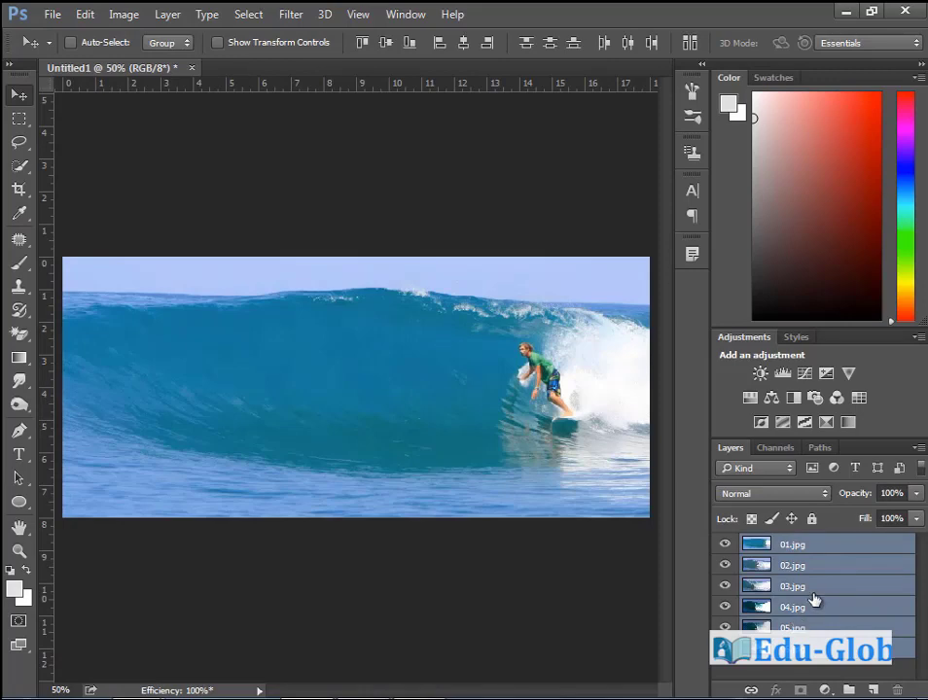
click(87, 15)
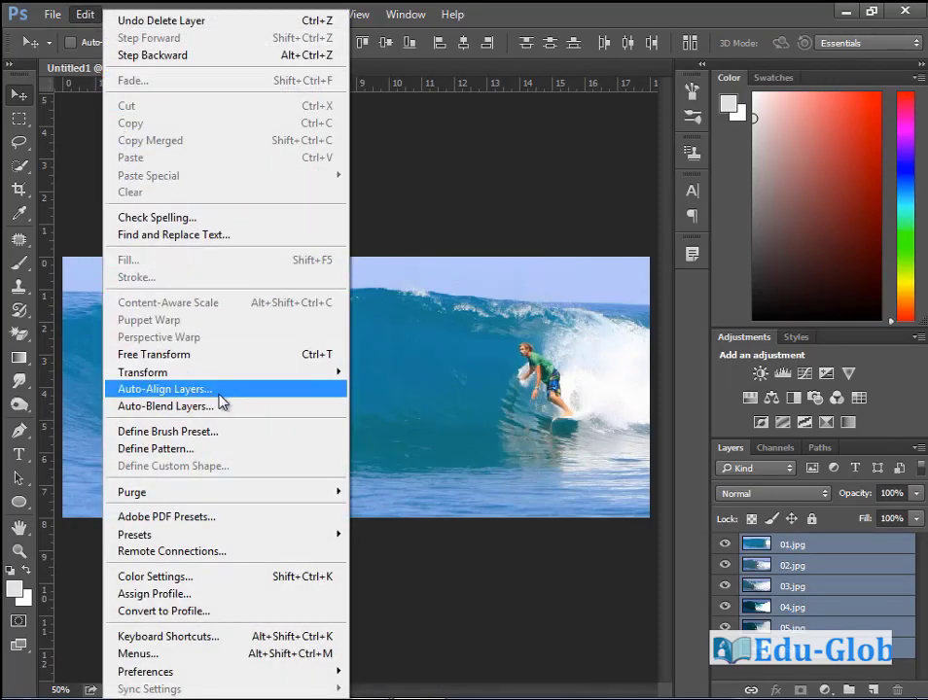
click(427, 523)
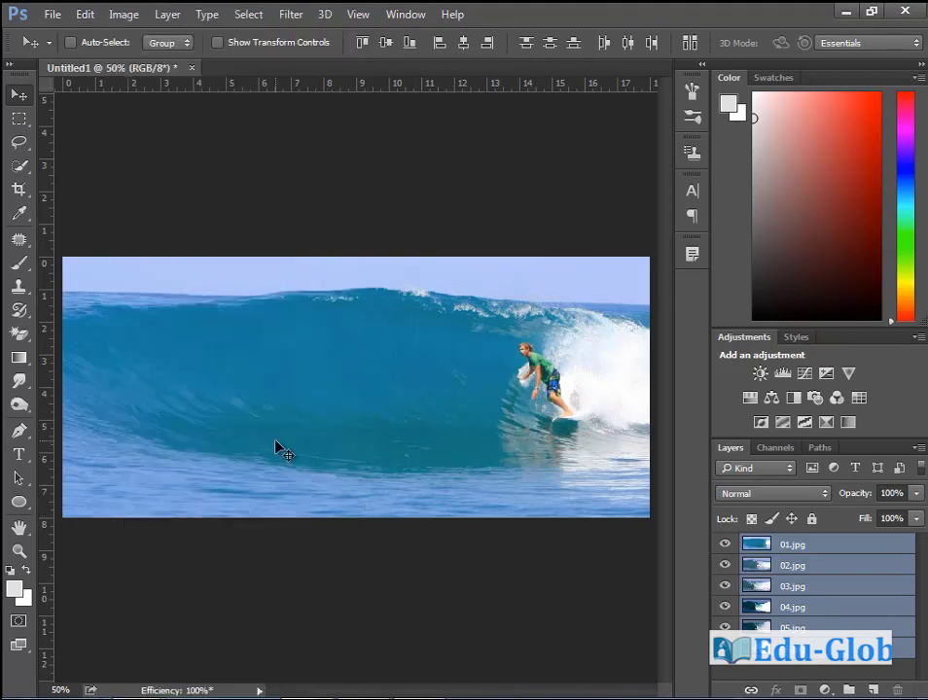
- Hide the layers 01.jpg, 02.jpg, 03.jpg and 04.jpg, and select the 05.jpg layer
click(725, 543)
click(724, 565)
click(724, 586)
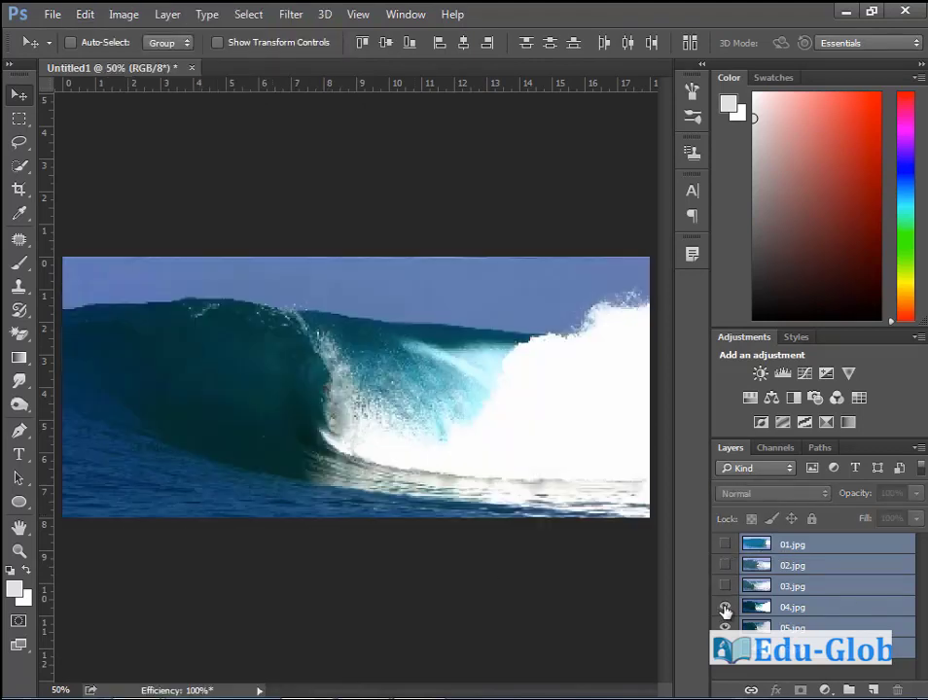
click(724, 609)
click(731, 627)
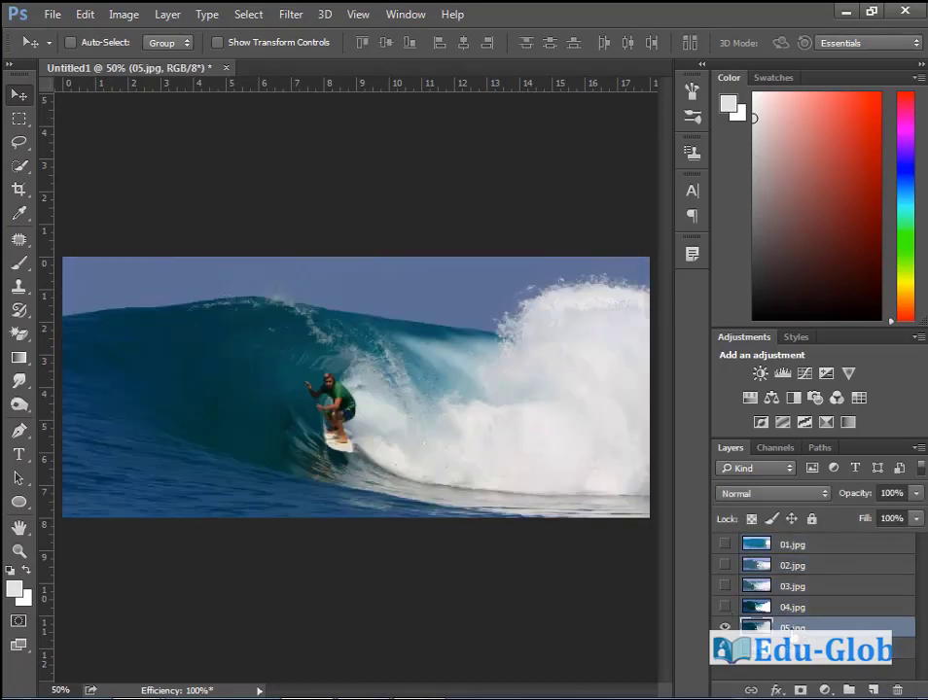
- Set the foreground colour to white and the background to black, and add a black layer mask to 05.jpg
key(d)
key(x)
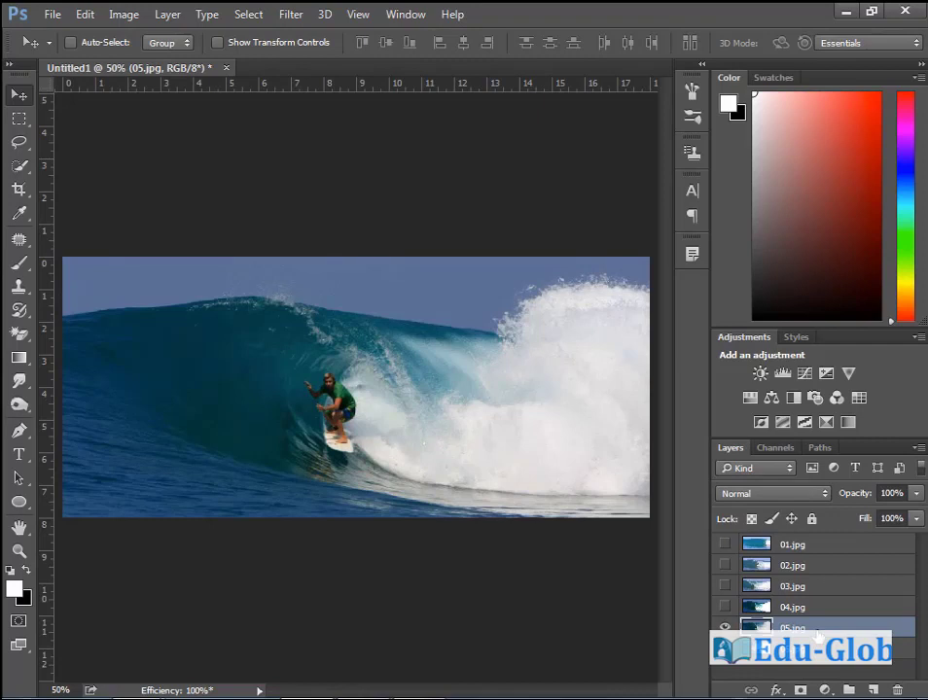
alt+click(799, 691)
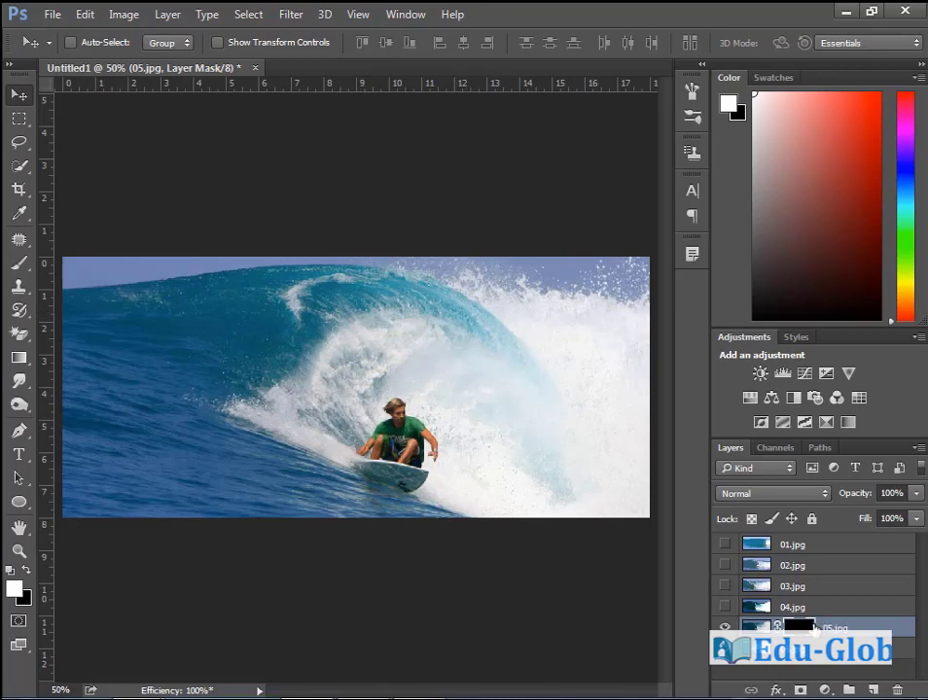
- Lower the density of the 05.jpg layer mask to 60%
click(406, 15)
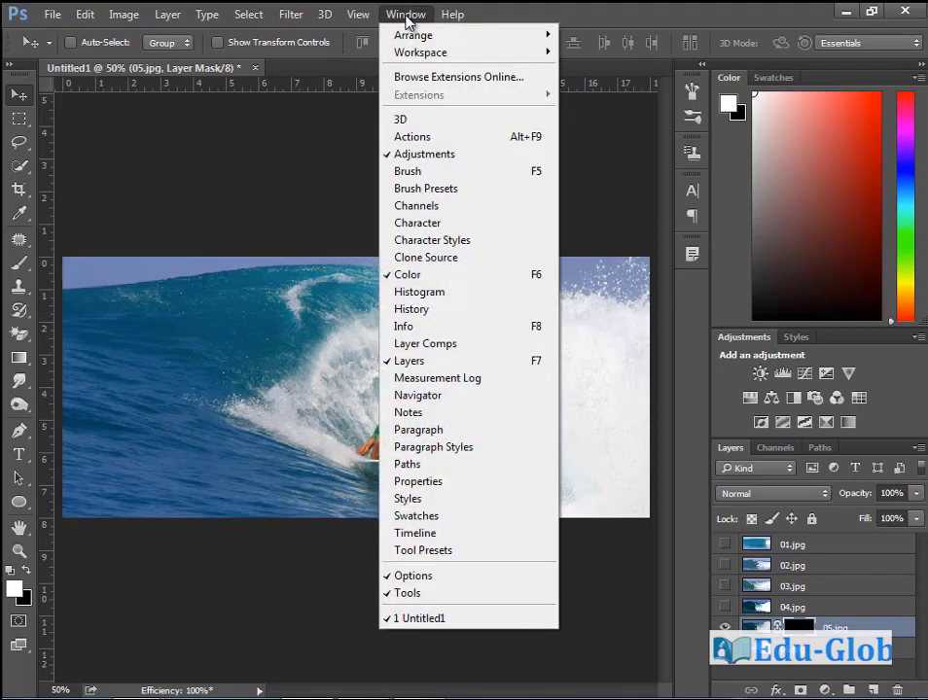
click(464, 488)
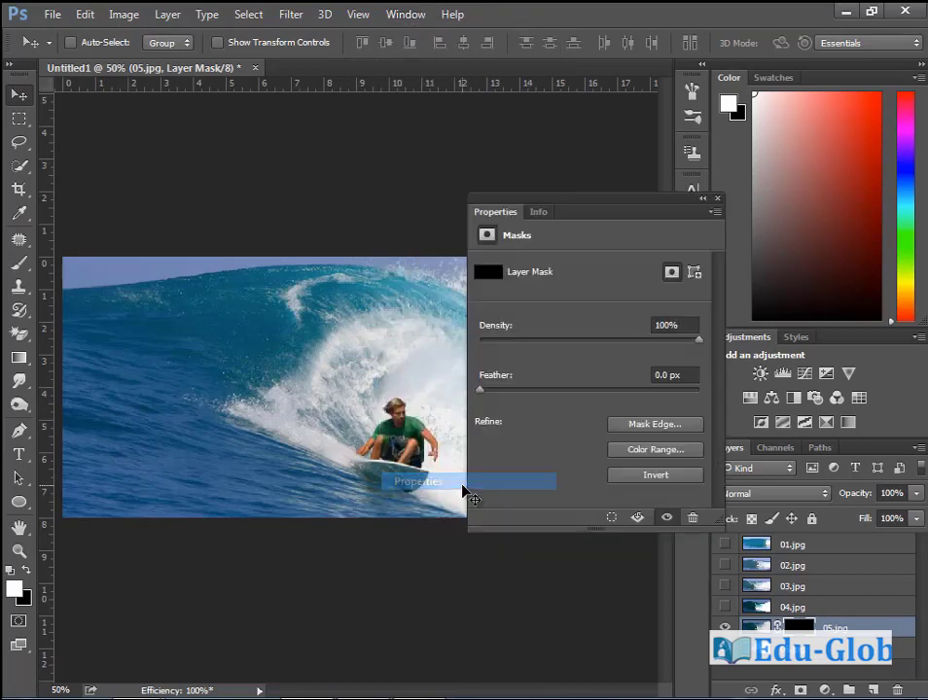
drag(701, 342, 628, 346)
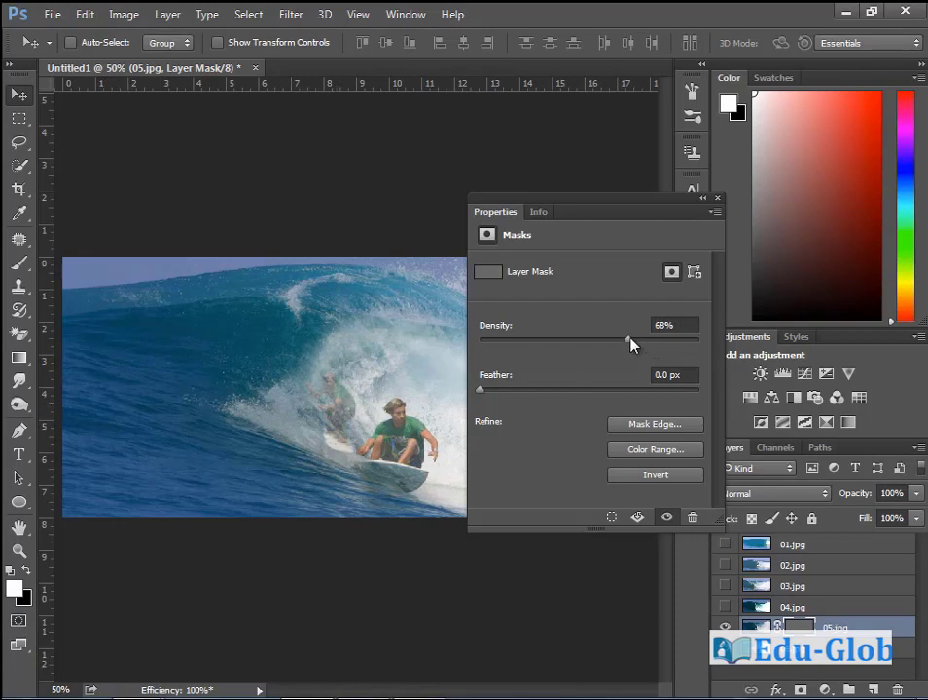
drag(630, 345, 610, 348)
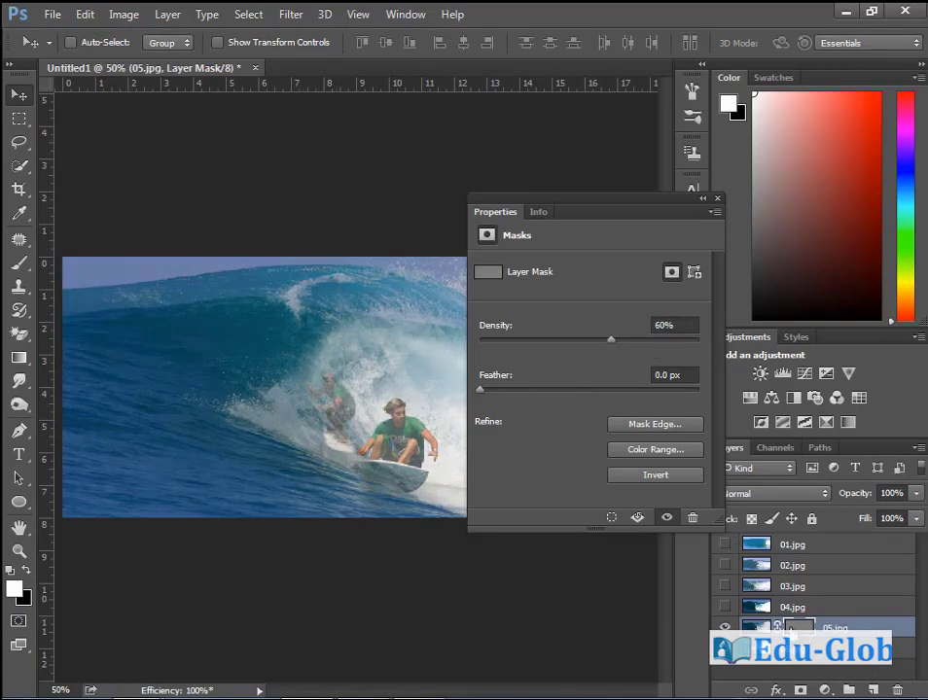
click(716, 199)
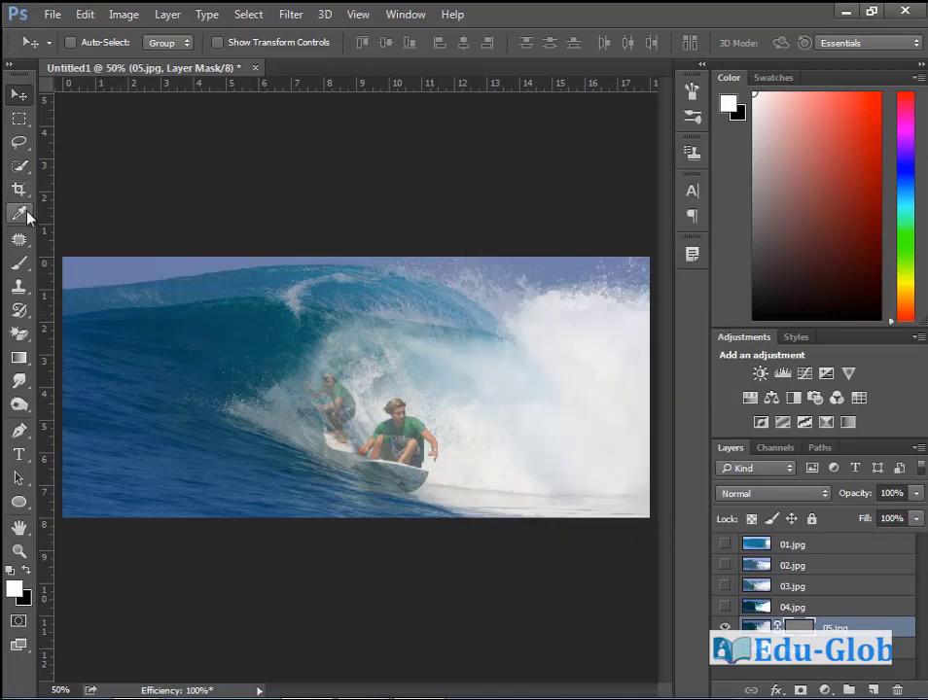
- Paint the surfer's body white on the 05.jpg mask with the Brush tool, reducing the size from 30 to 10 px
click(21, 264)
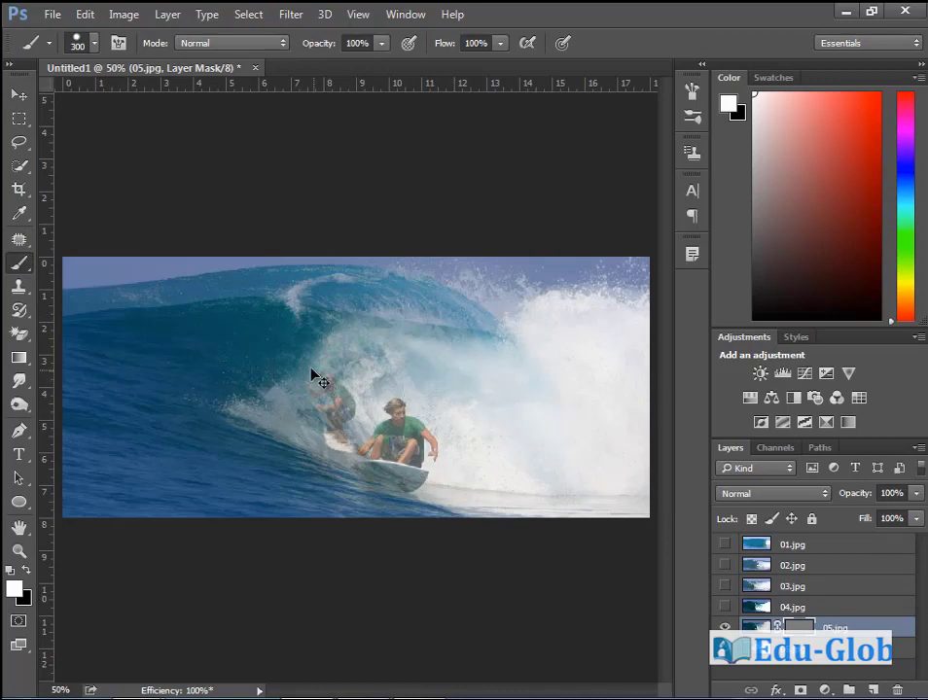
drag(286, 351, 371, 451)
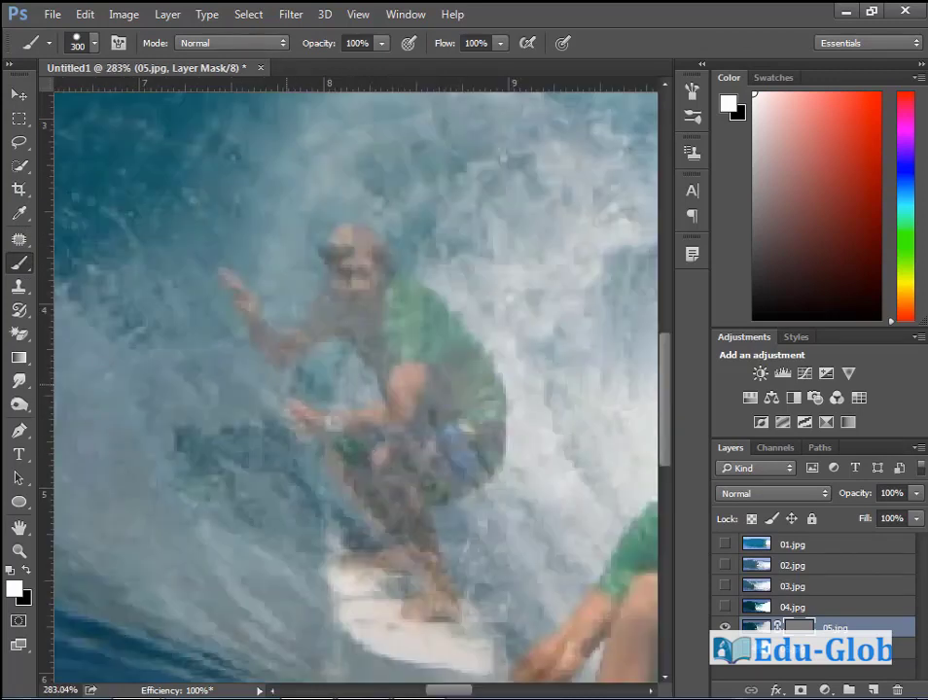
key(bracketleft)
key(bracketleft)
key(bracketleft)
key(bracketleft)
key(bracketleft)
key(bracketleft)
key(bracketleft)
key(bracketleft)
key(bracketleft)
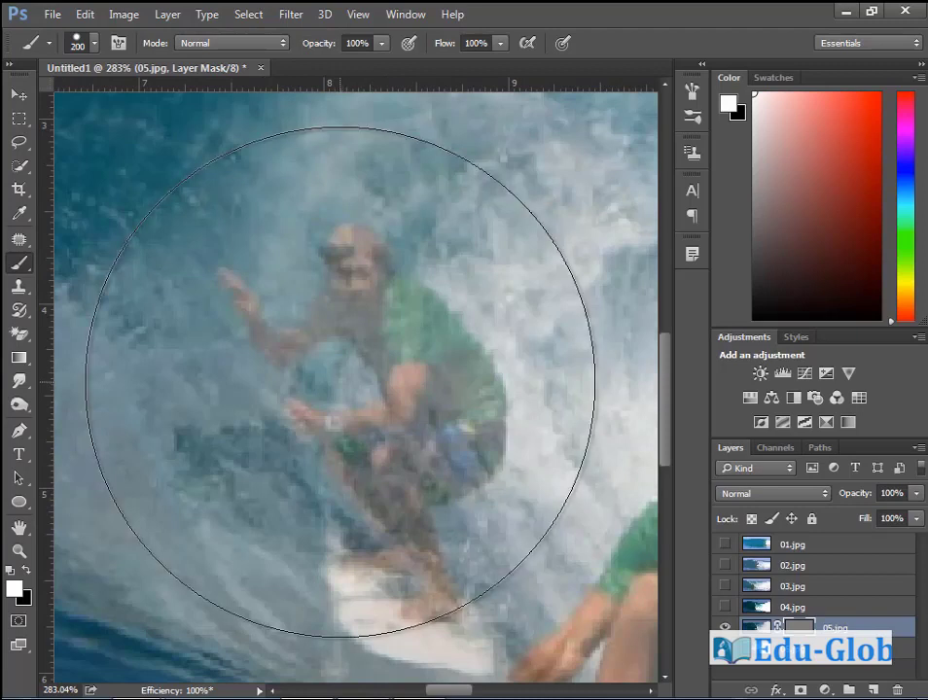
key(bracketleft)
key(bracketleft)
key(bracketleft)
key(bracketleft)
key(bracketleft)
key(bracketleft)
key(bracketleft)
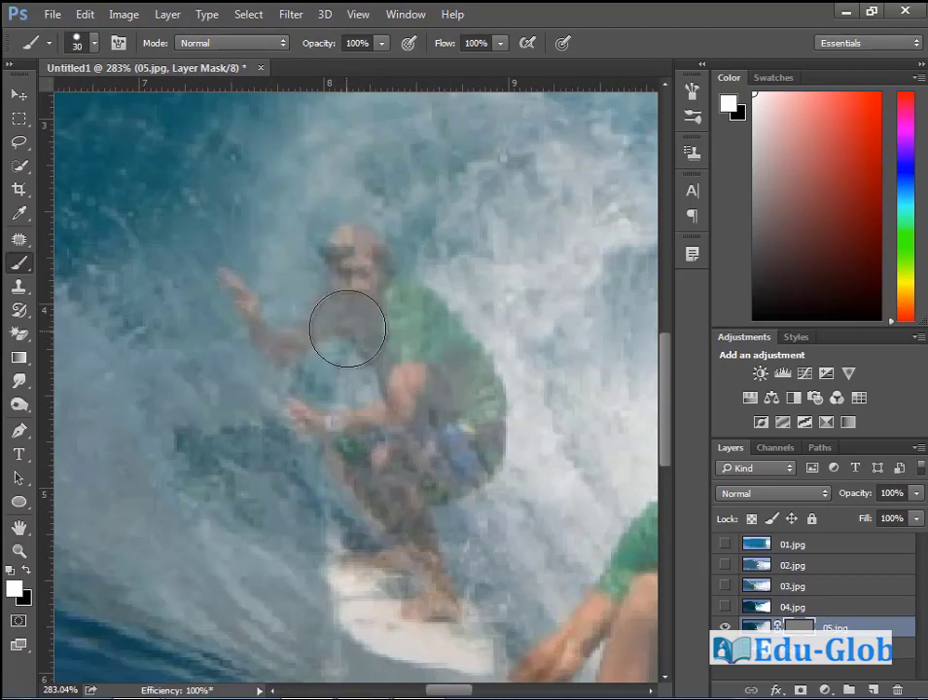
mouse_move(338, 309)
mouse_down()
mouse_move(351, 261)
mouse_move(376, 279)
mouse_move(370, 304)
mouse_move(372, 240)
mouse_move(342, 238)
mouse_move(330, 255)
mouse_move(344, 279)
mouse_move(338, 306)
mouse_move(309, 337)
mouse_move(276, 348)
mouse_move(225, 281)
mouse_move(417, 369)
mouse_move(326, 326)
mouse_move(409, 399)
mouse_move(402, 360)
mouse_move(389, 408)
mouse_move(307, 429)
mouse_move(300, 413)
mouse_move(411, 416)
mouse_move(400, 452)
mouse_move(433, 381)
mouse_move(413, 322)
mouse_move(388, 315)
mouse_move(408, 313)
mouse_move(364, 279)
mouse_move(436, 326)
mouse_move(350, 233)
mouse_move(389, 255)
mouse_move(421, 306)
mouse_move(483, 362)
mouse_move(459, 390)
mouse_move(407, 285)
mouse_move(484, 345)
mouse_move(422, 293)
mouse_move(504, 397)
mouse_move(398, 611)
mouse_move(412, 561)
mouse_move(344, 553)
mouse_move(411, 564)
mouse_move(335, 577)
mouse_move(341, 559)
mouse_move(408, 537)
mouse_move(330, 561)
mouse_move(330, 578)
mouse_move(401, 509)
mouse_move(401, 482)
mouse_move(391, 524)
mouse_move(337, 459)
mouse_move(412, 520)
mouse_move(390, 471)
mouse_move(292, 413)
mouse_move(400, 425)
mouse_move(397, 339)
mouse_move(299, 335)
mouse_move(315, 348)
mouse_move(391, 337)
mouse_move(306, 348)
mouse_move(335, 225)
mouse_move(497, 368)
mouse_move(503, 392)
mouse_move(493, 457)
mouse_move(439, 476)
mouse_move(449, 447)
mouse_up()
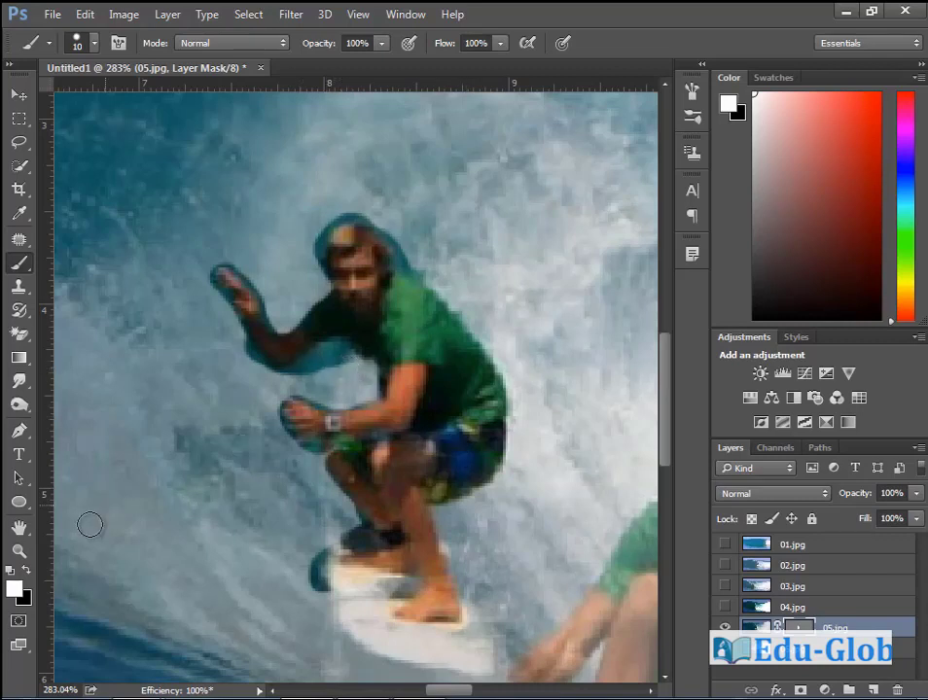
- Paint black on the 05.jpg mask with the 10 px brush to trim the fringe around the surfer's raised arm and hand
click(25, 573)
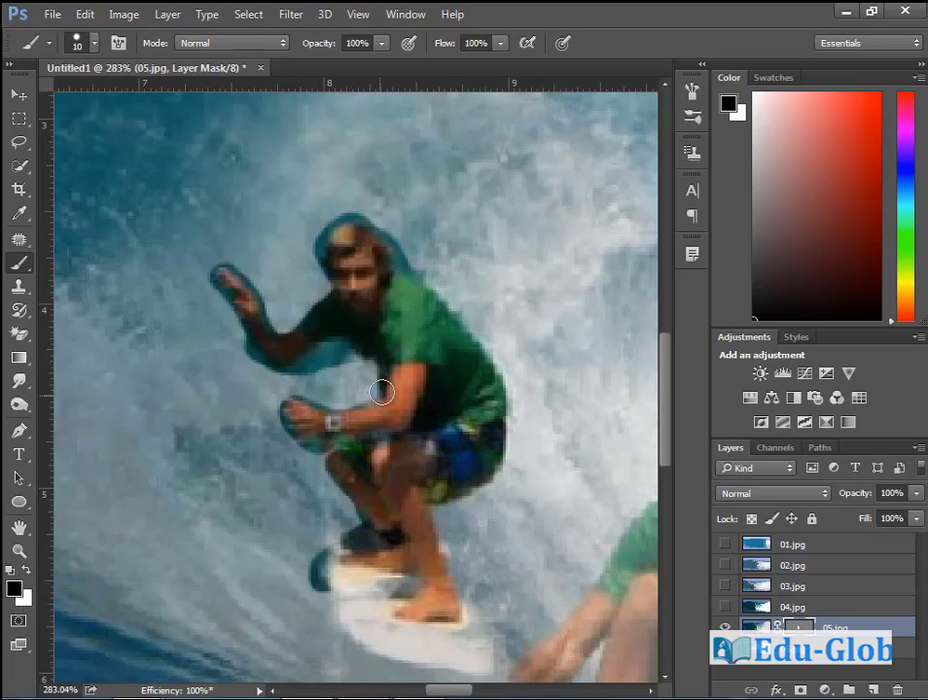
mouse_move(338, 369)
mouse_down()
mouse_move(314, 375)
mouse_move(333, 356)
mouse_move(352, 367)
mouse_up()
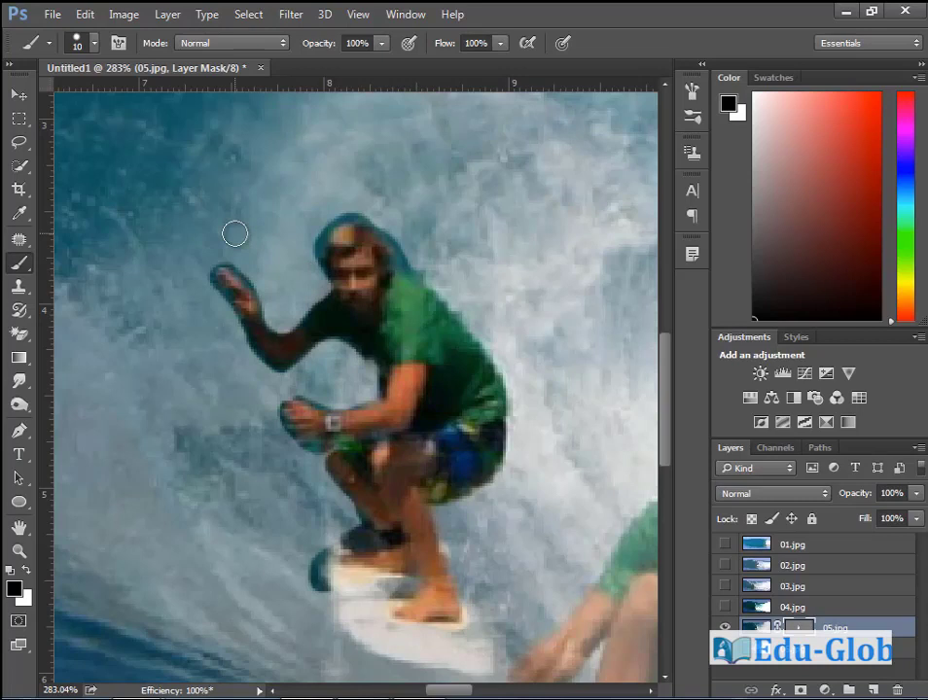
right_click(234, 234)
mouse_move(446, 327)
mouse_down()
mouse_move(390, 319)
mouse_move(362, 334)
mouse_up()
click(204, 327)
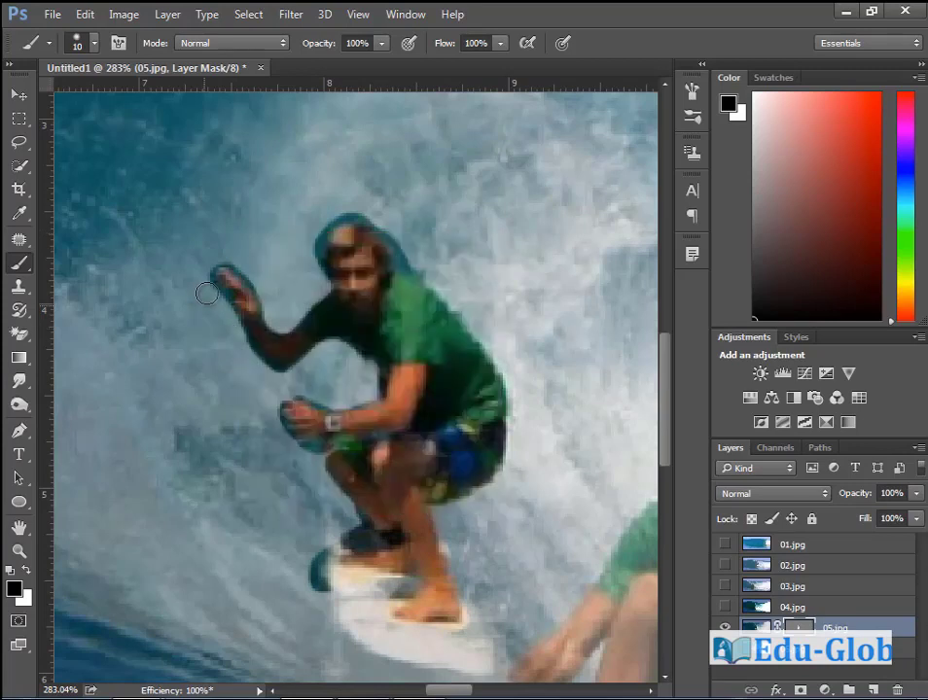
drag(207, 294, 248, 366)
mouse_move(270, 319)
mouse_down()
mouse_move(268, 294)
mouse_move(246, 263)
mouse_move(207, 254)
mouse_up()
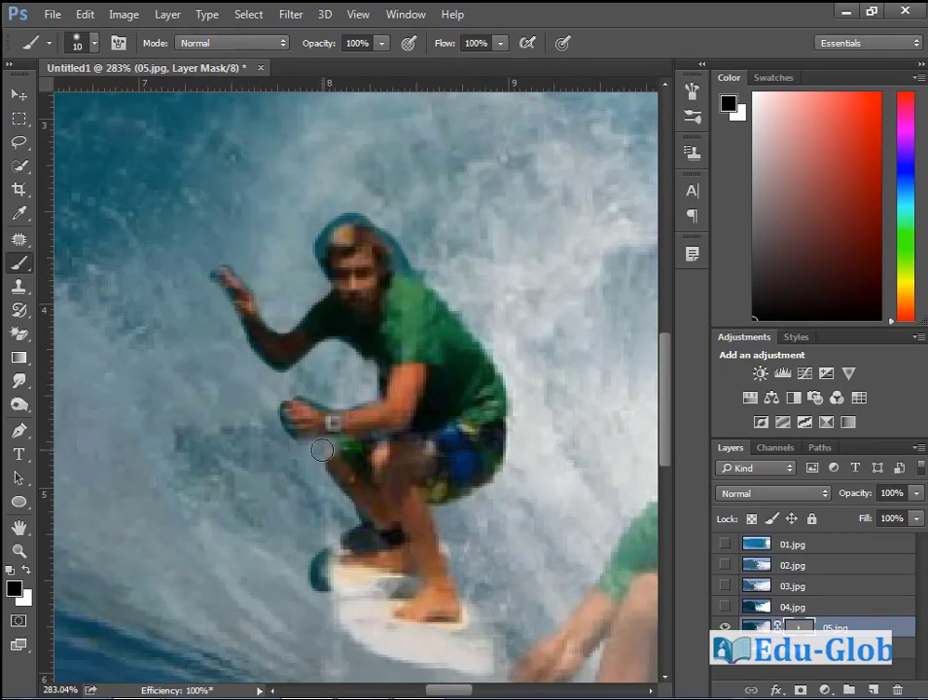
- Reduce the brush to 5 px and paint black around the surfer's lower hand and head to remove the fringe
key(bracketleft)
key(bracketleft)
key(bracketleft)
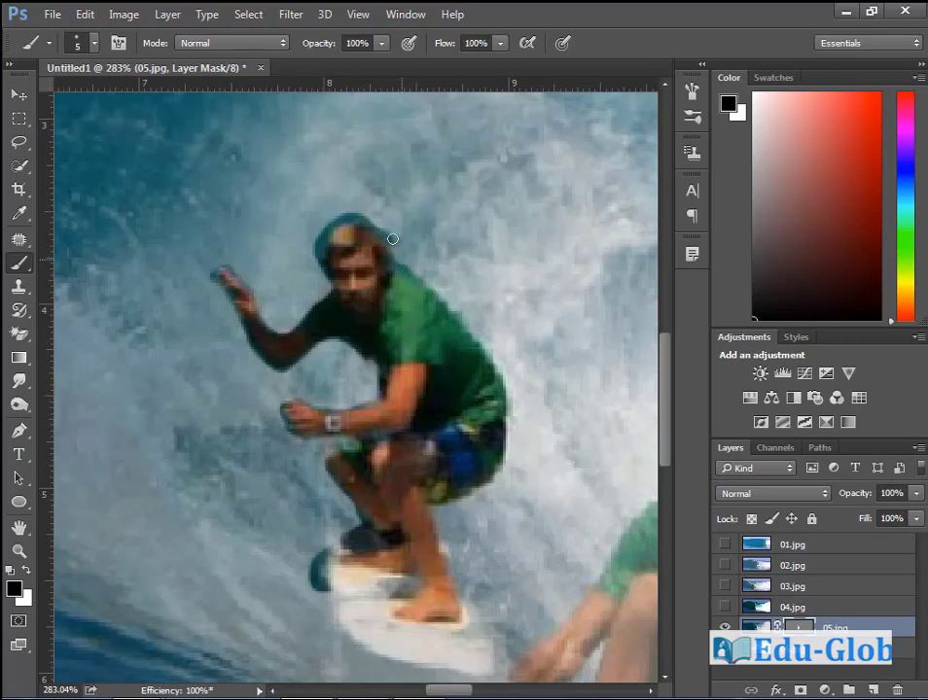
mouse_move(382, 227)
mouse_down()
mouse_move(356, 209)
mouse_move(377, 222)
mouse_move(349, 220)
mouse_up()
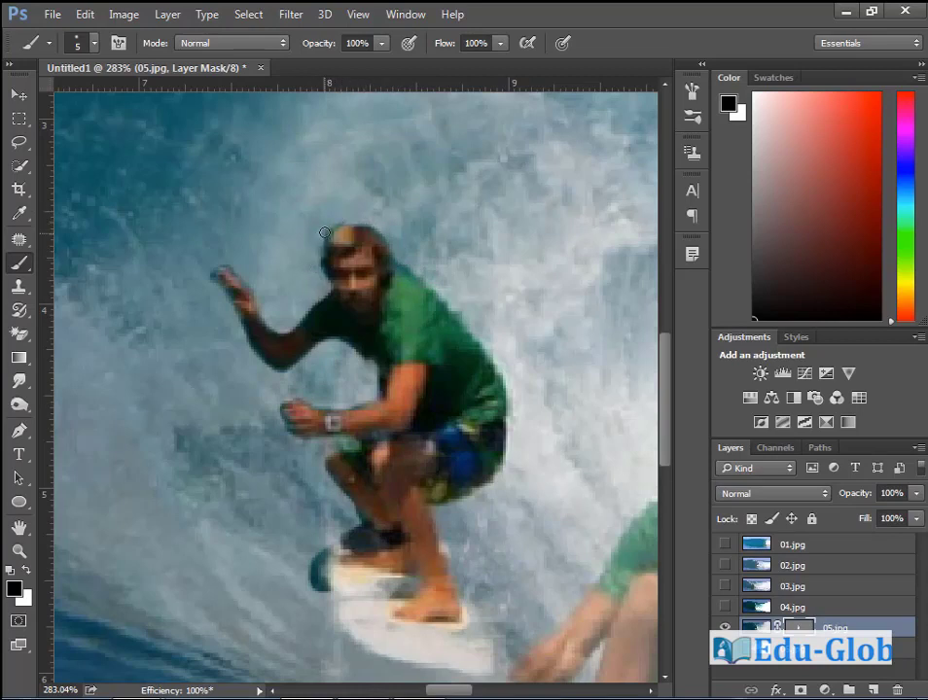
- Mask out the fringe below the surfer's shorts and around the ankle and board tip with a 7 px black brush
key(bracketright)
key(bracketright)
drag(436, 494, 474, 498)
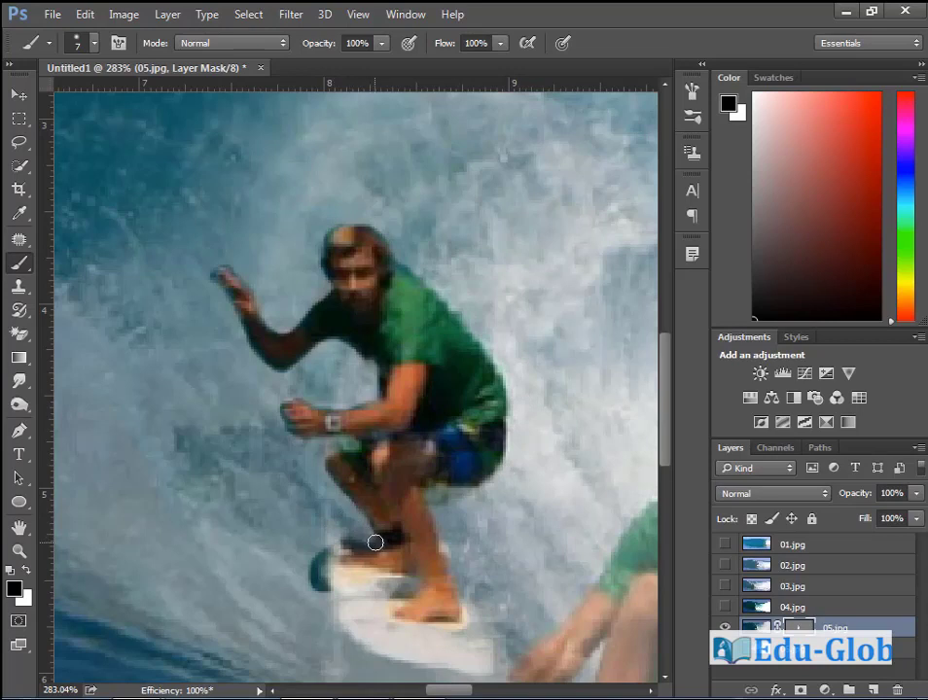
mouse_move(378, 543)
mouse_down()
mouse_move(308, 551)
mouse_move(320, 556)
mouse_move(319, 586)
mouse_up()
key(bracketleft)
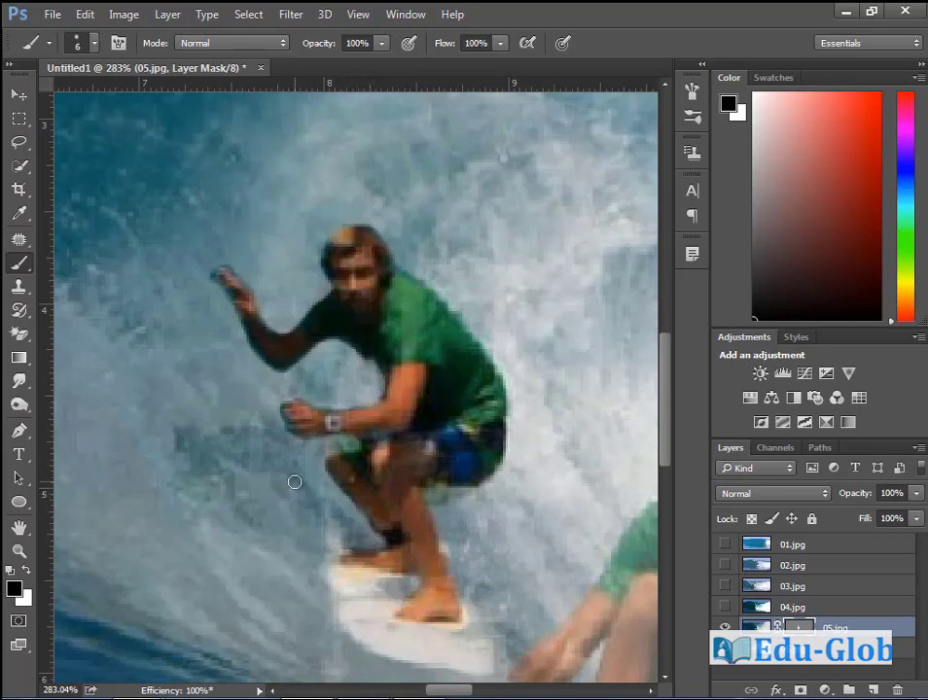
- Check the 05.jpg layer mask on its own against the full image, and set its density to 100%
key(ctrl+0)
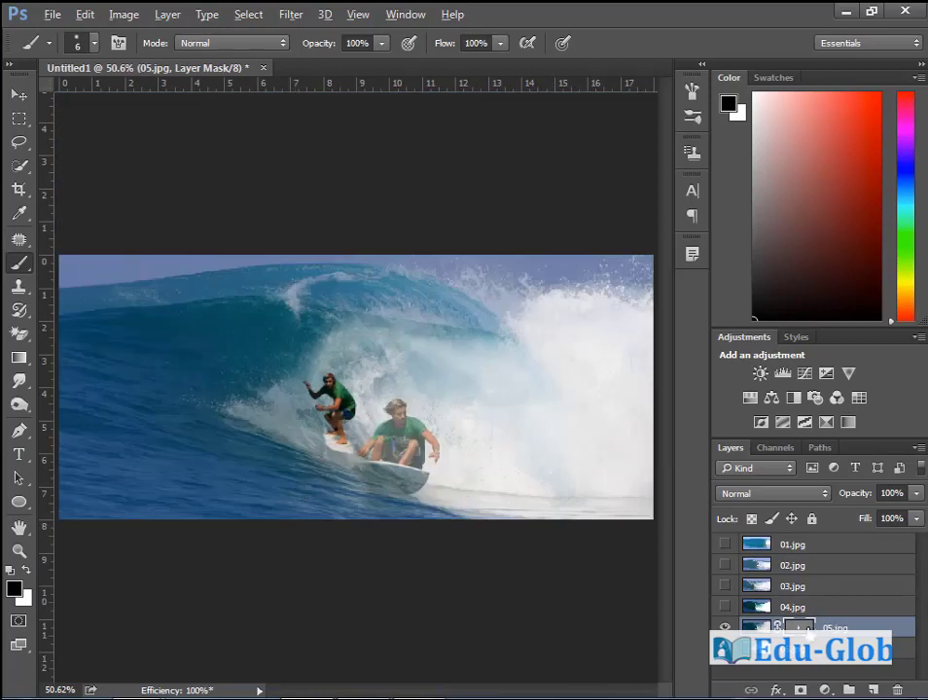
alt+click(807, 630)
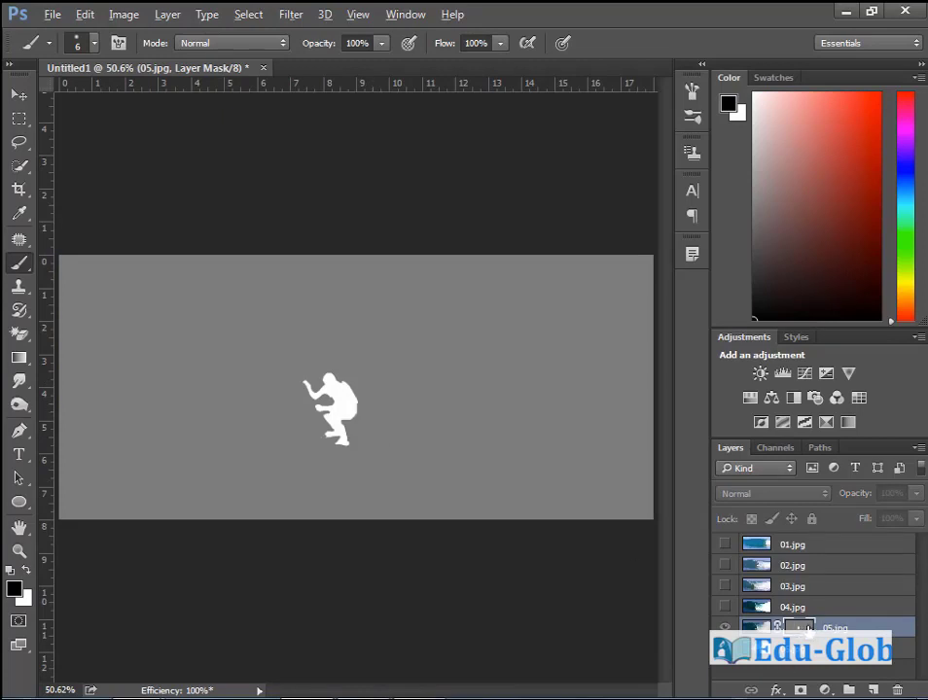
alt+click(807, 630)
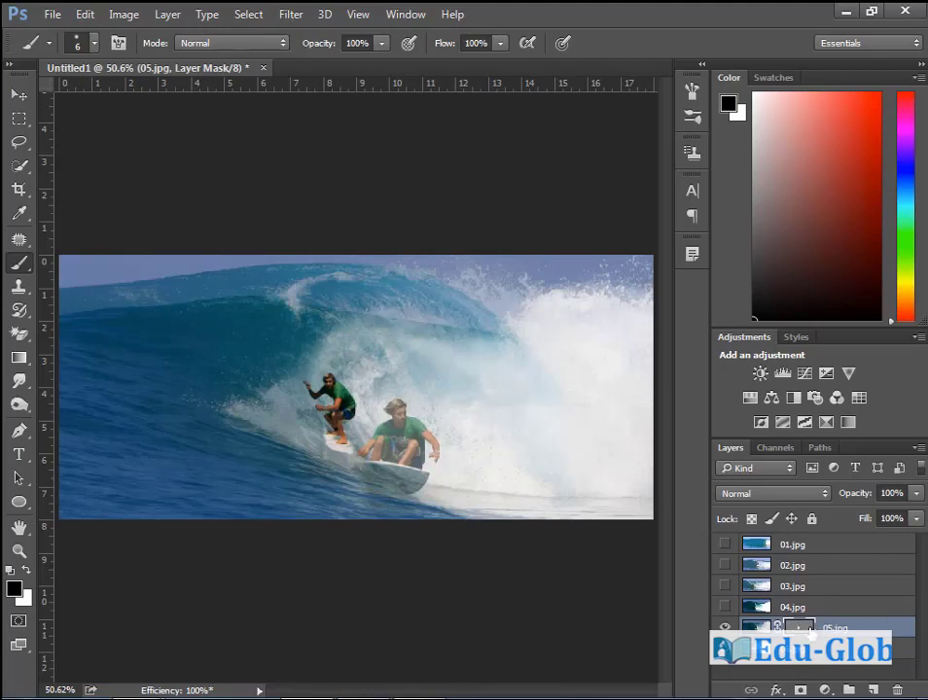
click(405, 13)
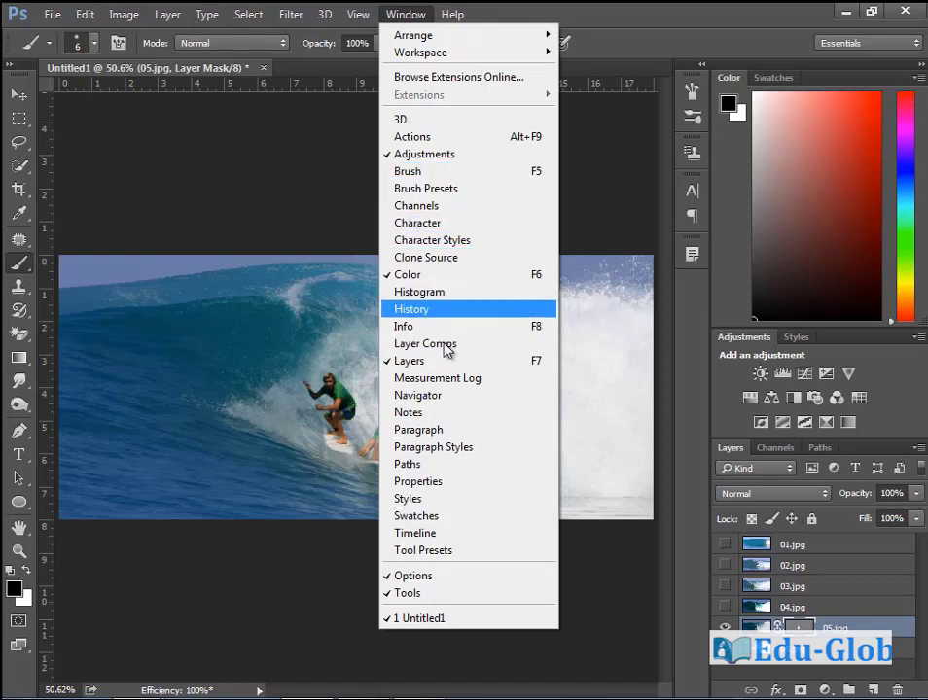
click(453, 483)
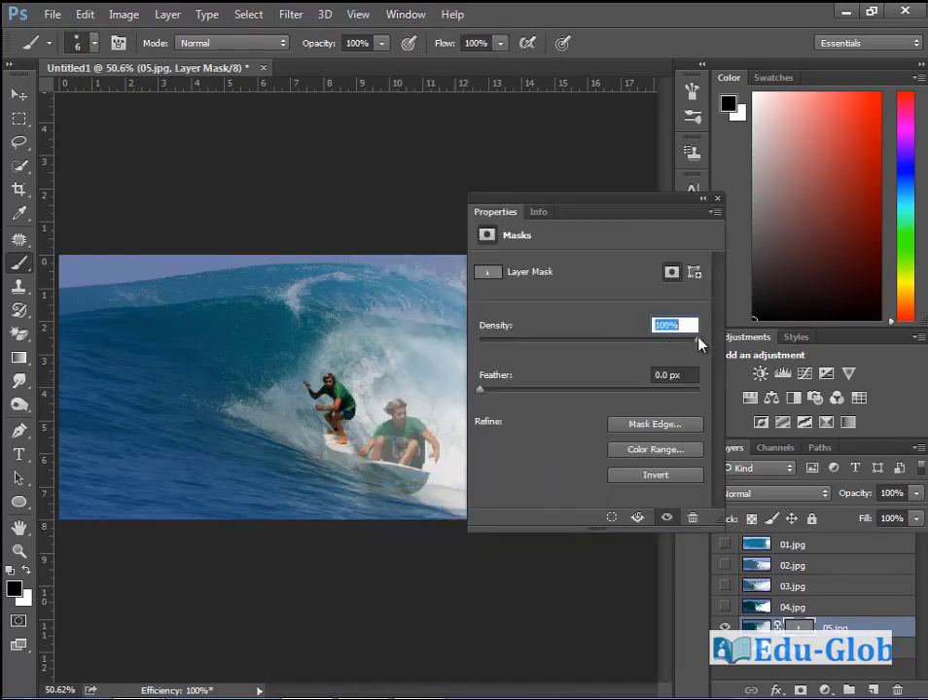
drag(698, 339, 717, 338)
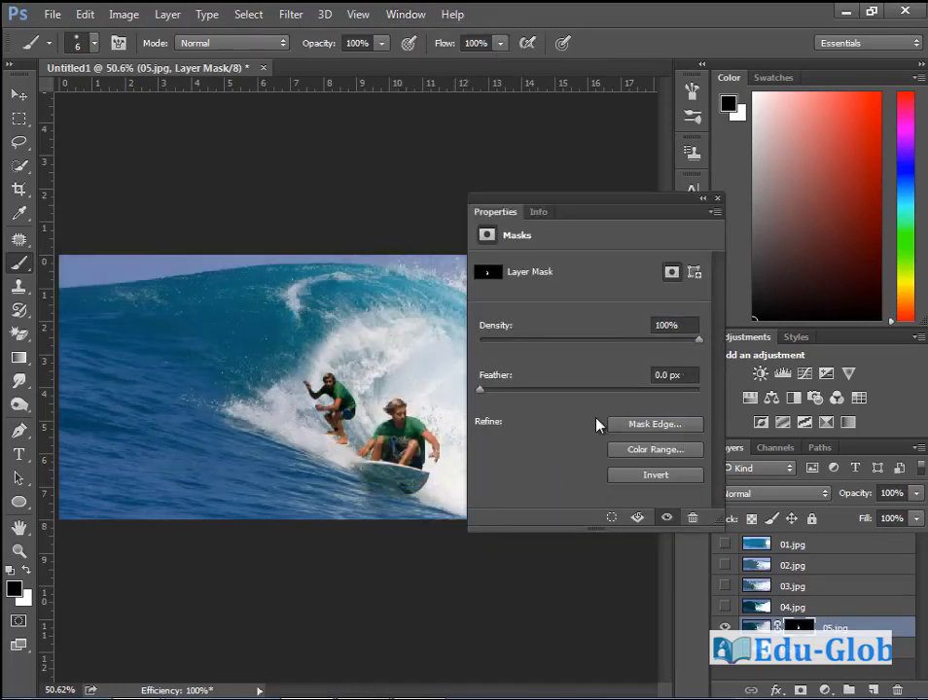
- Collapse the floating mask properties panel and dock it with the other collapsed panels
click(703, 201)
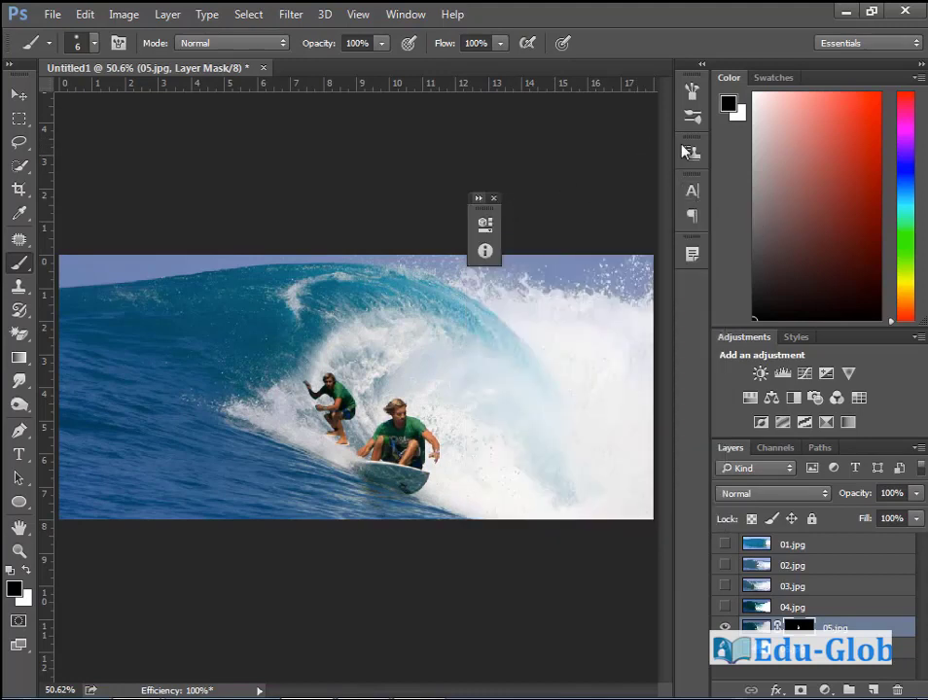
drag(474, 206, 664, 202)
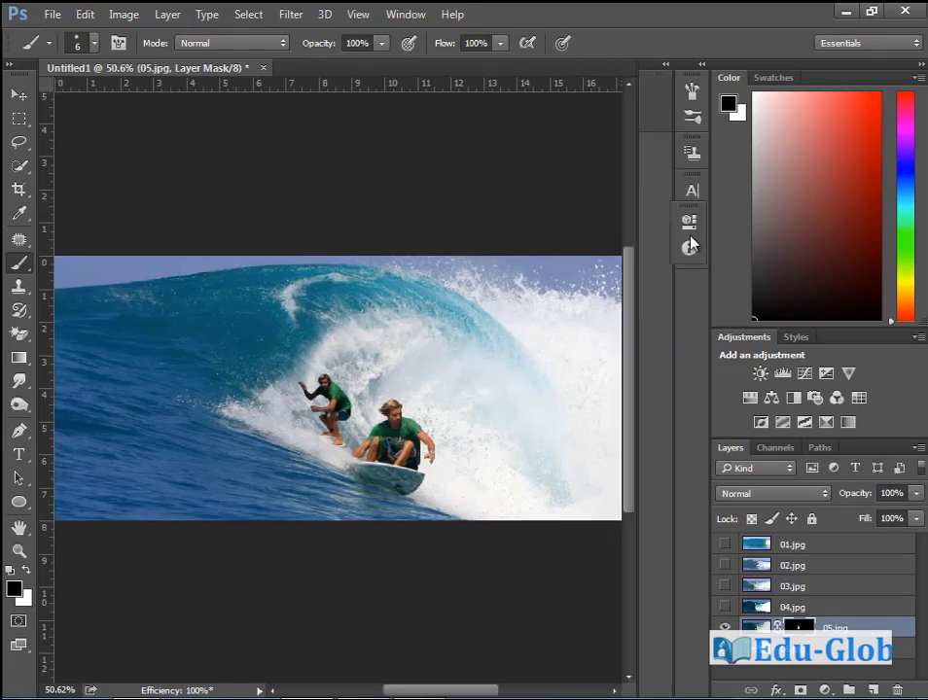
drag(657, 76, 693, 291)
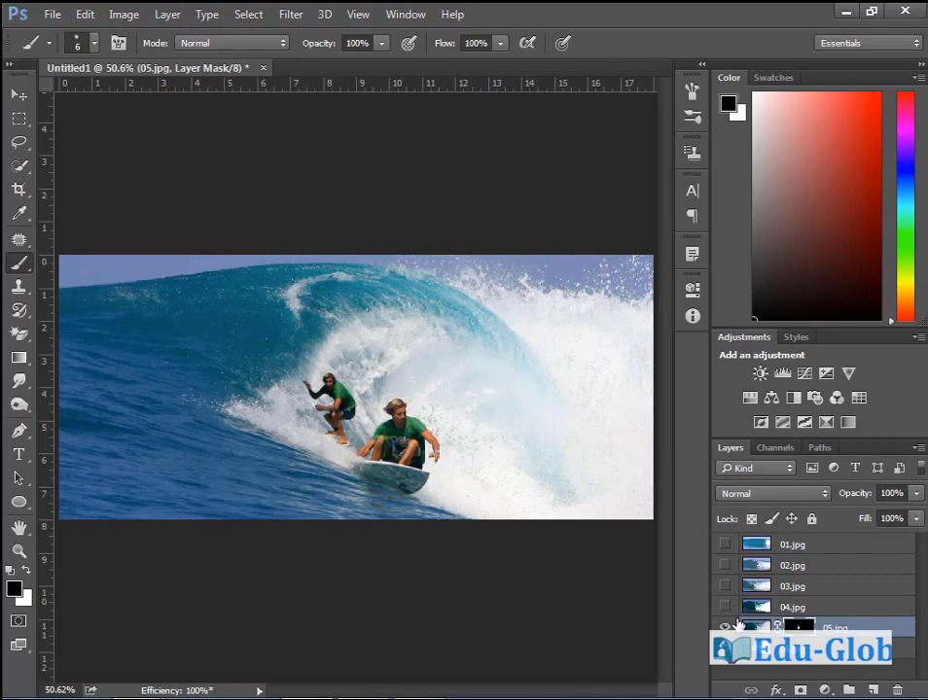
- Show the 04.jpg layer, hide its content with a black layer mask and lower the mask's density
click(725, 608)
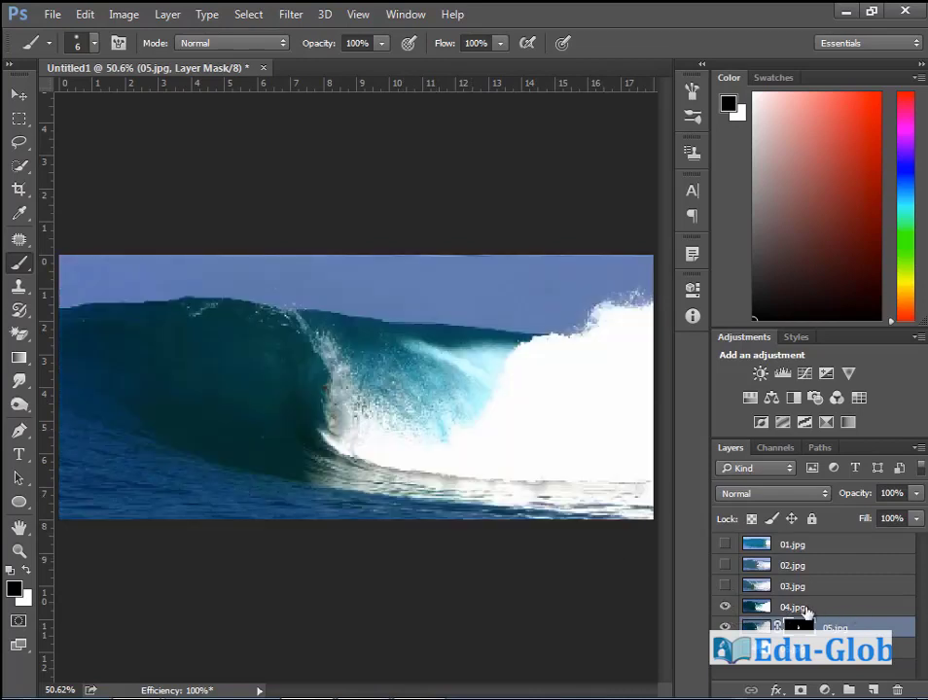
click(806, 608)
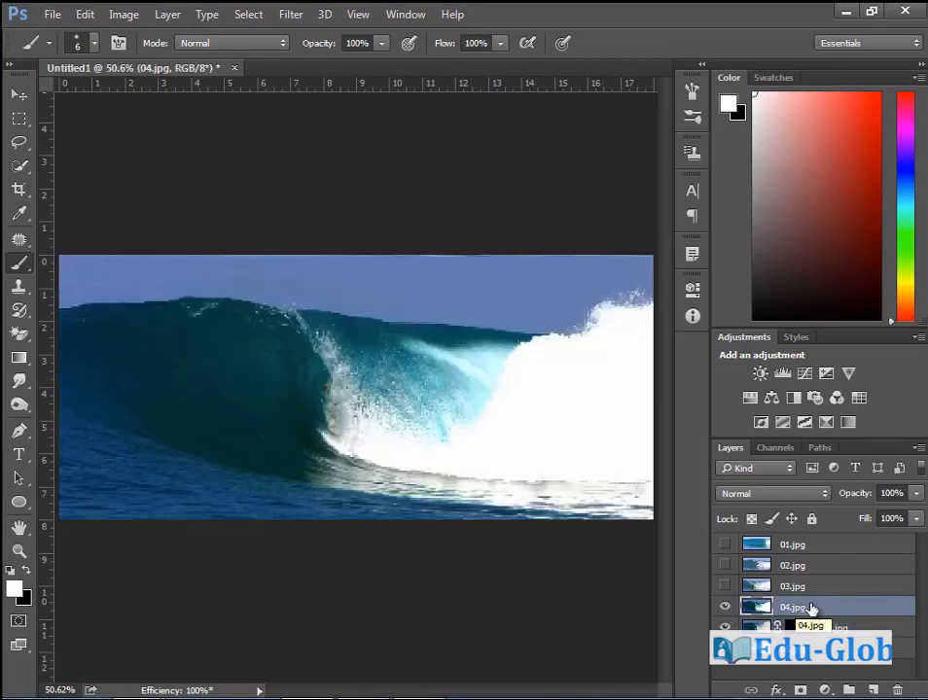
alt+click(801, 691)
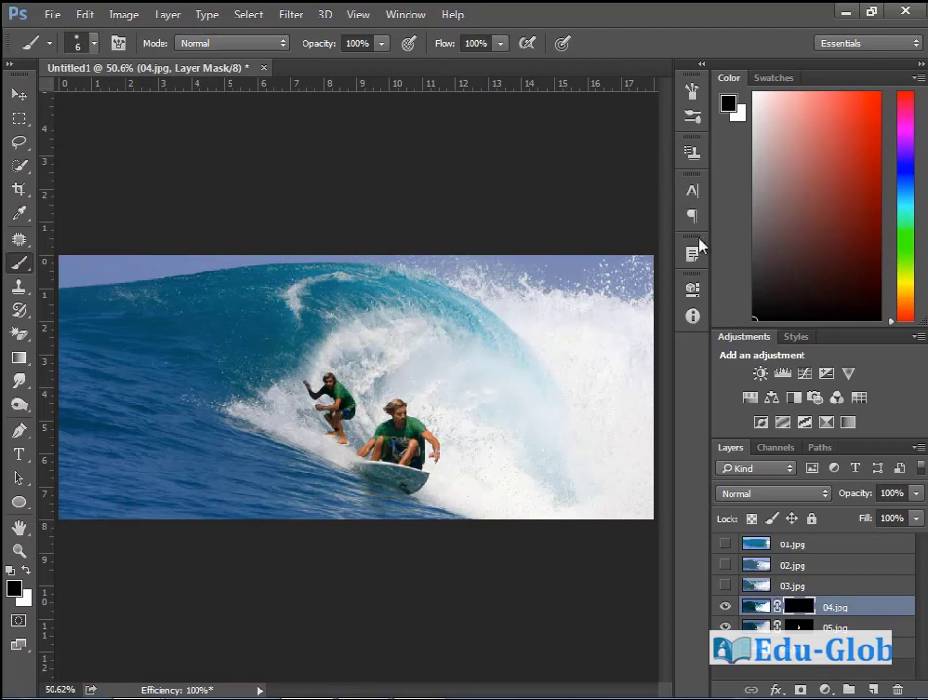
click(692, 290)
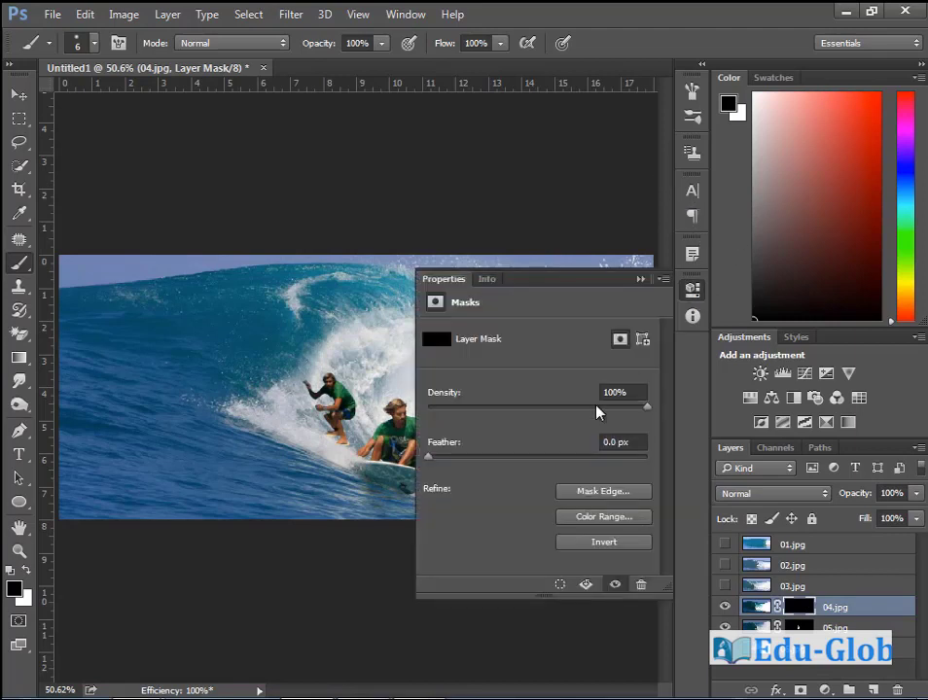
drag(597, 414, 532, 425)
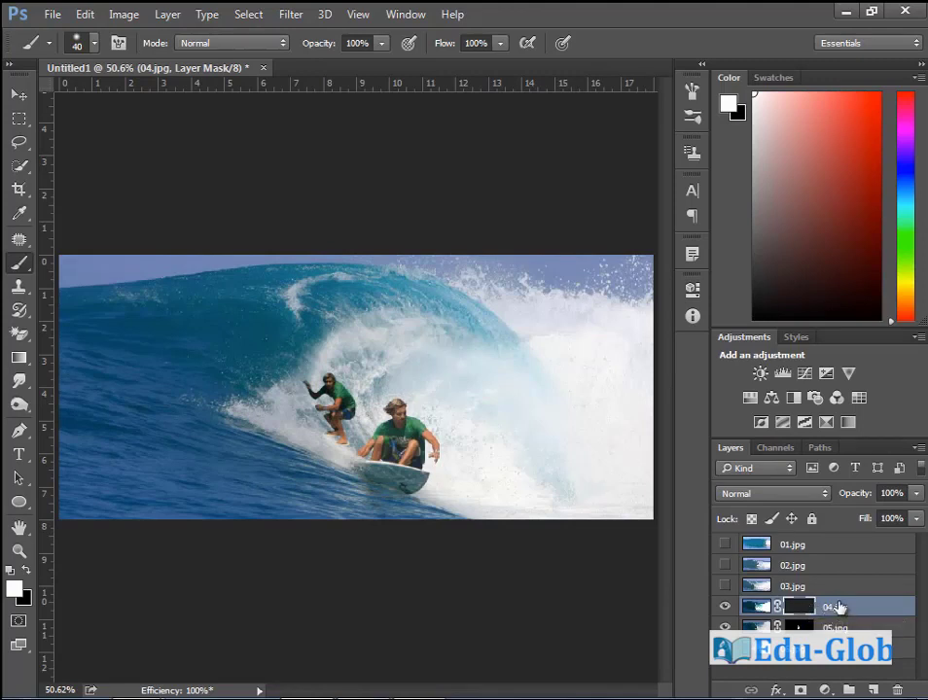
- Discard the 04.jpg layer mask without applying it, and delete the 04.jpg layer
click(896, 691)
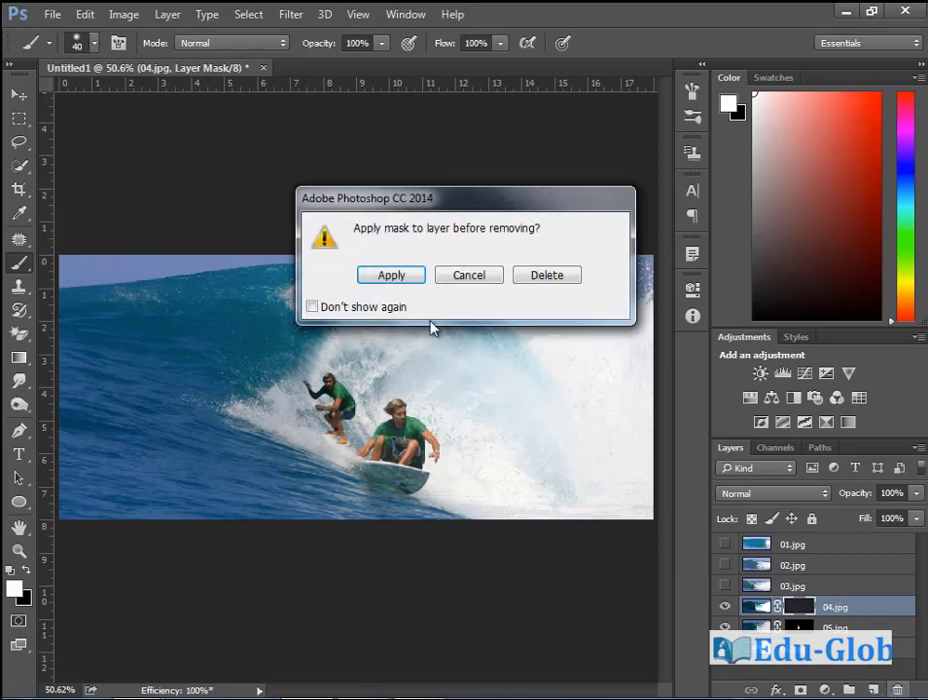
click(531, 279)
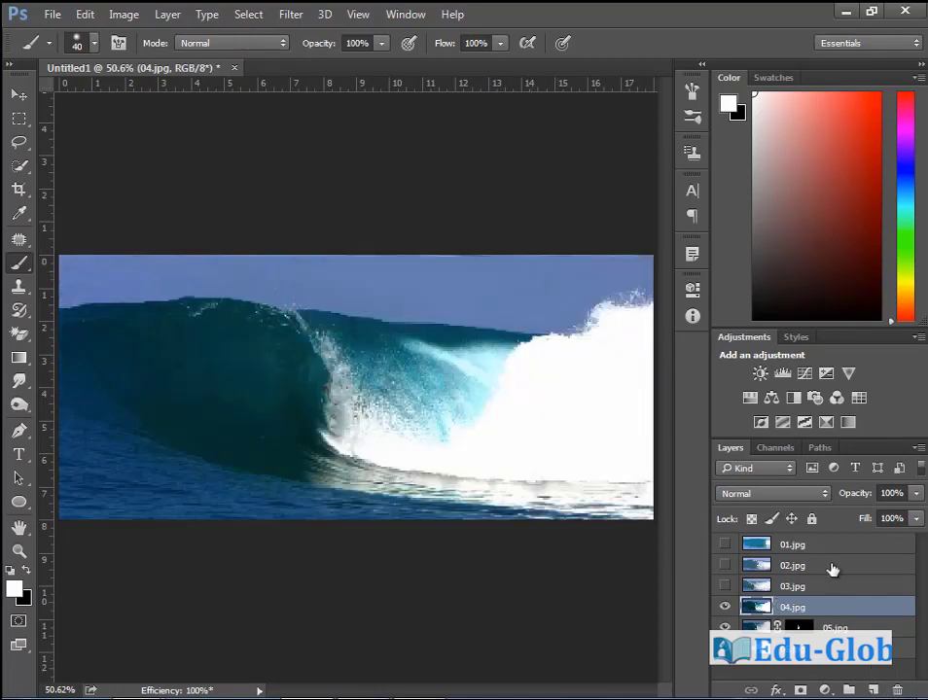
click(894, 691)
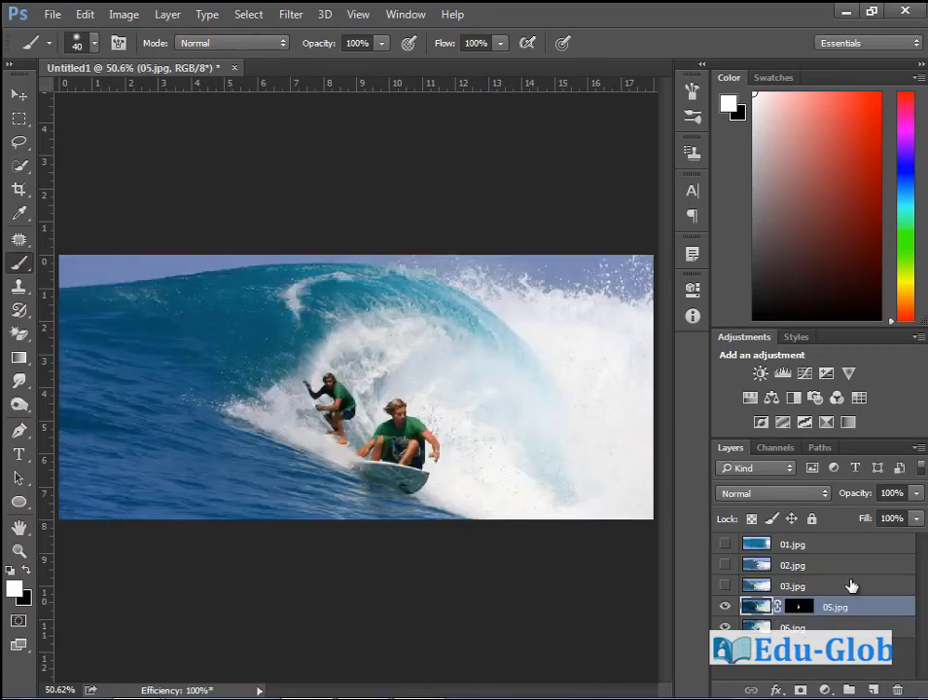
- Show the 03.jpg layer, add a black layer mask to it and lower the mask's density so the photo shows through partially
click(724, 588)
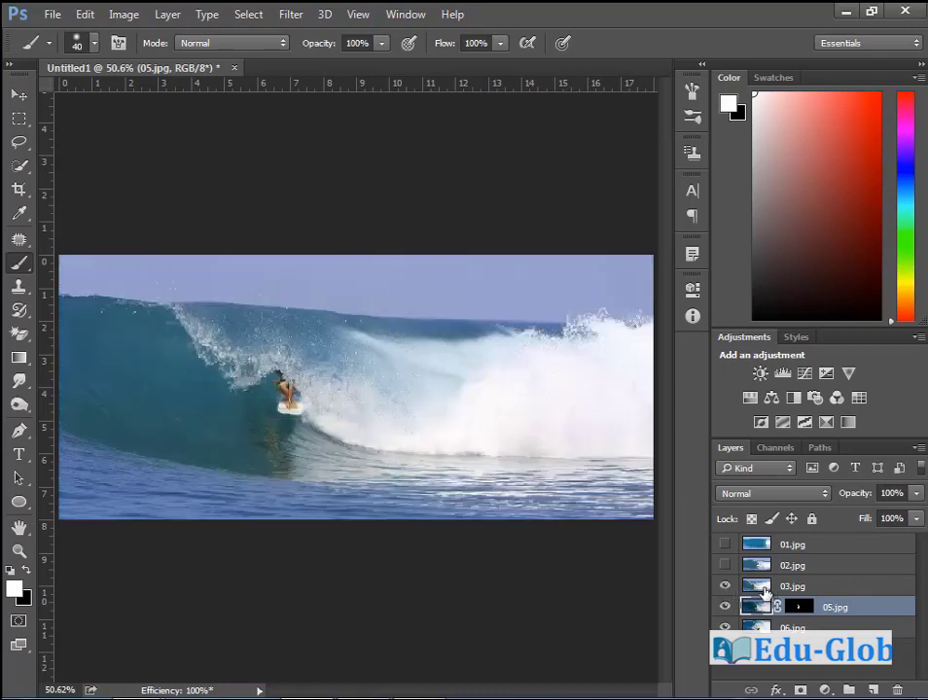
click(812, 589)
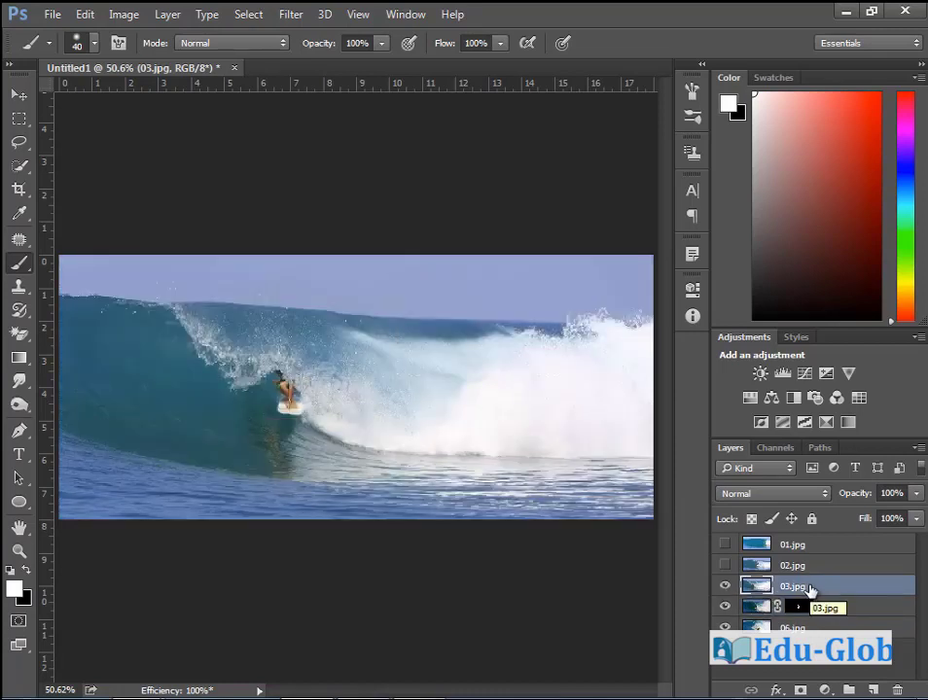
alt+click(799, 690)
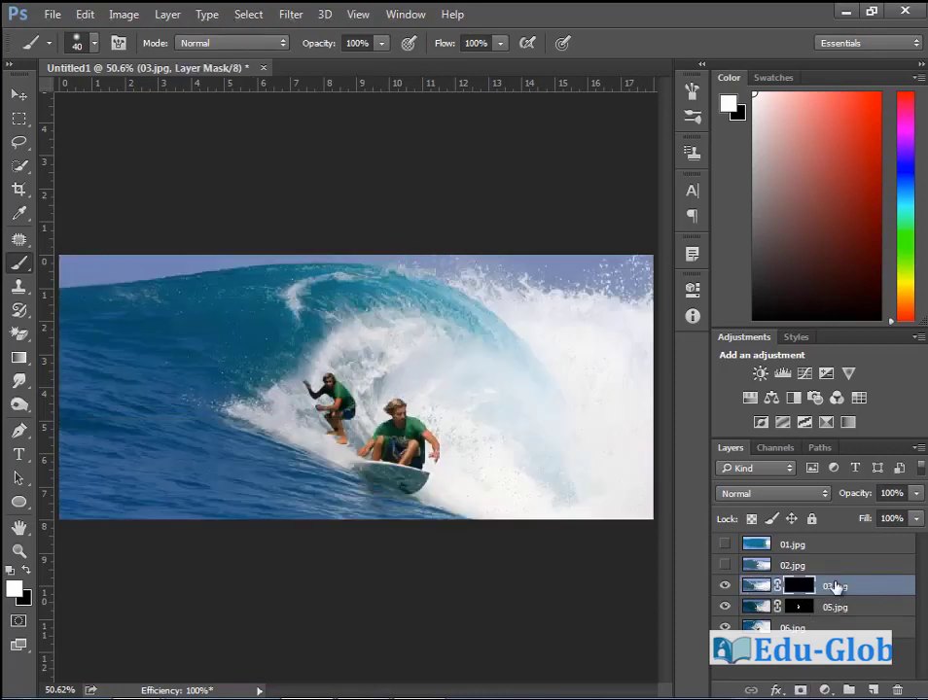
click(691, 290)
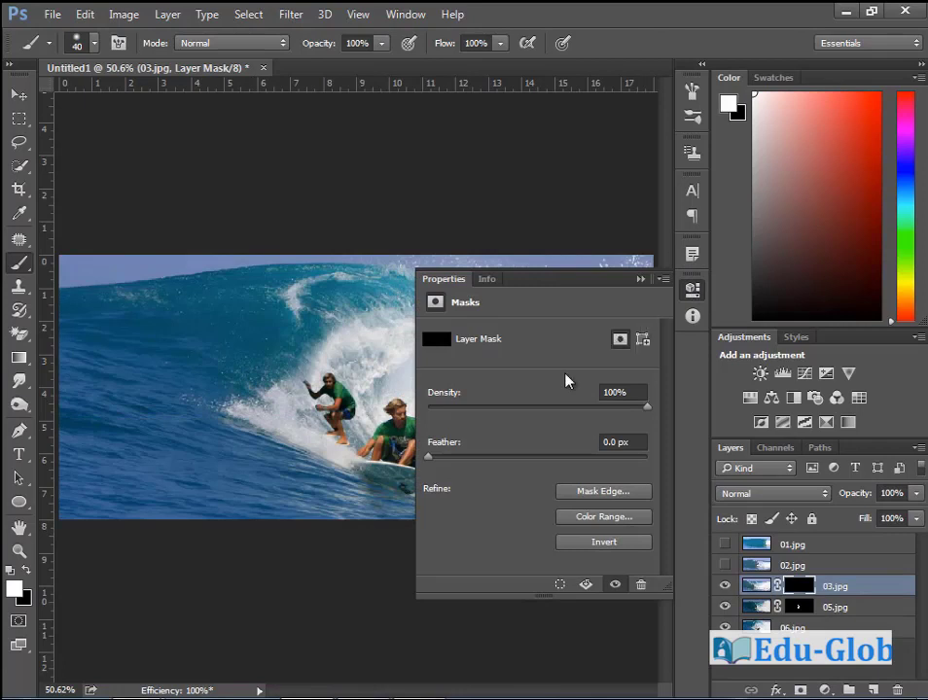
click(526, 407)
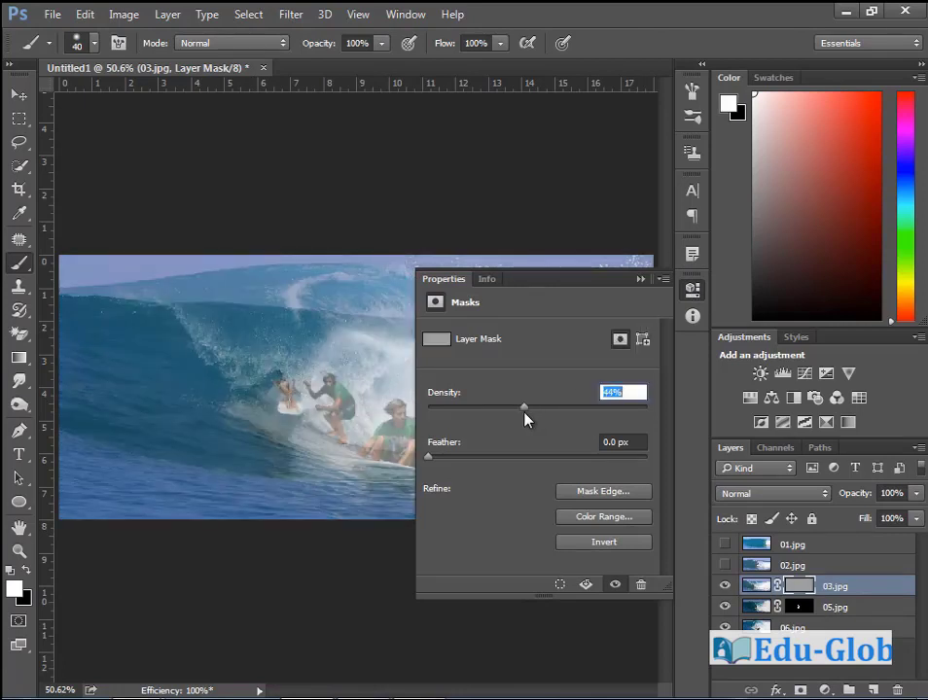
drag(524, 411, 516, 416)
click(640, 280)
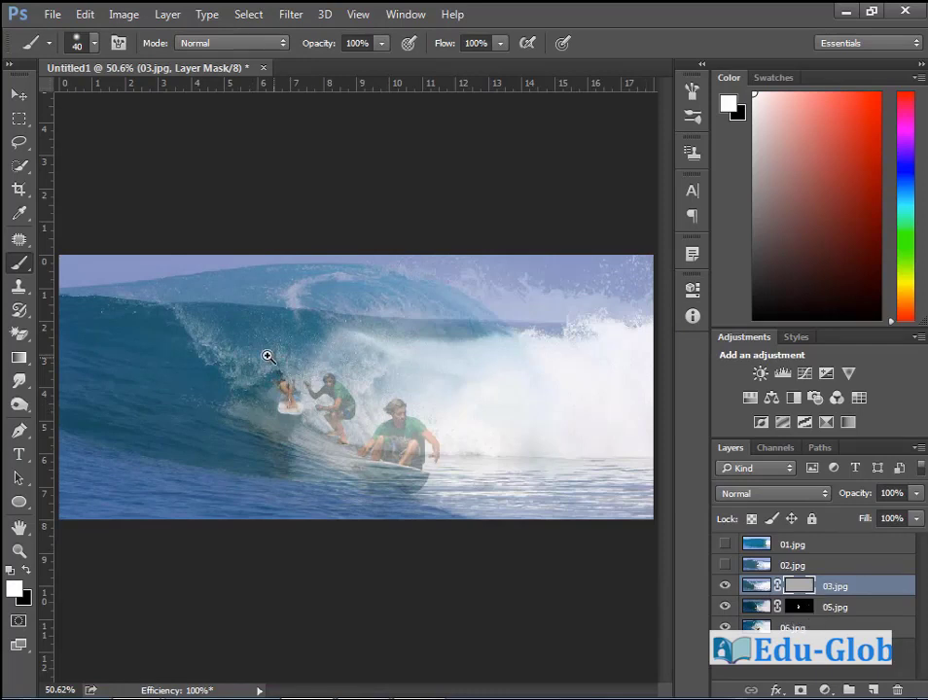
- Paint white with a 15 px brush on the 03.jpg mask to reveal the small surfer and the board
key(ctrl+space)
drag(201, 294, 415, 493)
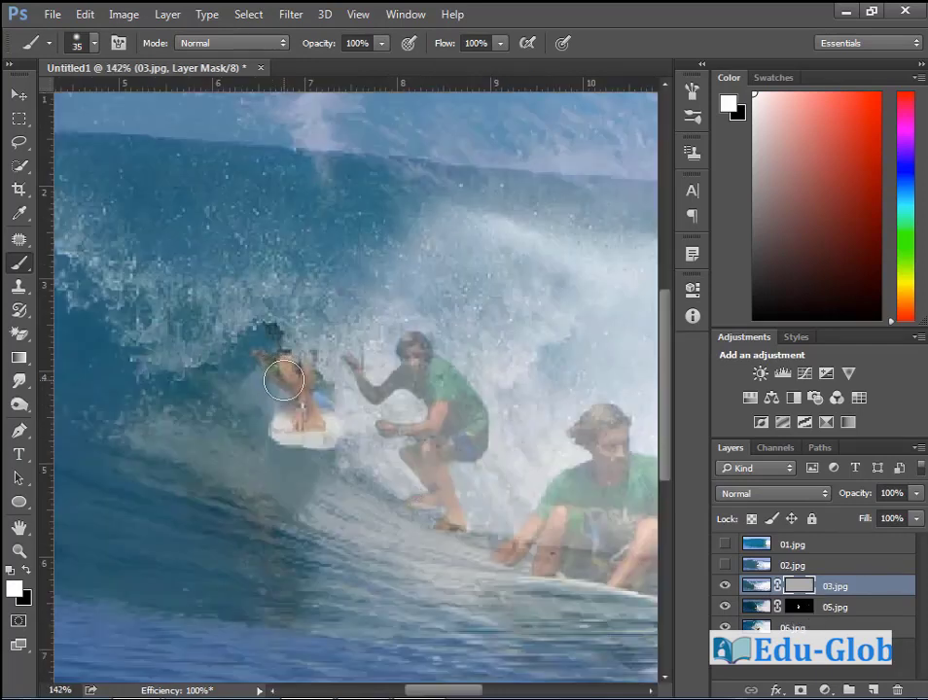
key([)
key([)
mouse_move(289, 377)
mouse_down()
mouse_move(302, 422)
mouse_move(316, 423)
mouse_move(261, 358)
mouse_move(287, 363)
mouse_move(274, 326)
mouse_move(316, 328)
mouse_move(331, 378)
mouse_move(293, 375)
mouse_move(278, 344)
mouse_move(305, 348)
mouse_move(310, 384)
mouse_move(285, 385)
mouse_move(297, 379)
mouse_move(263, 358)
mouse_move(308, 385)
mouse_move(298, 392)
mouse_move(298, 426)
mouse_up()
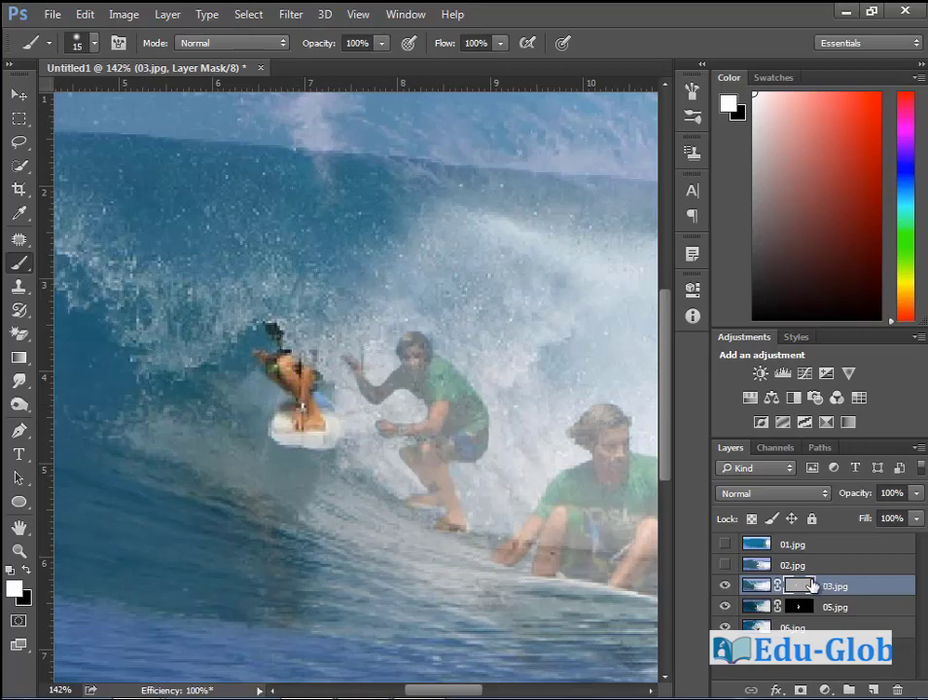
- Set the 03.jpg layer mask's density to 100%
click(690, 290)
drag(516, 409, 708, 420)
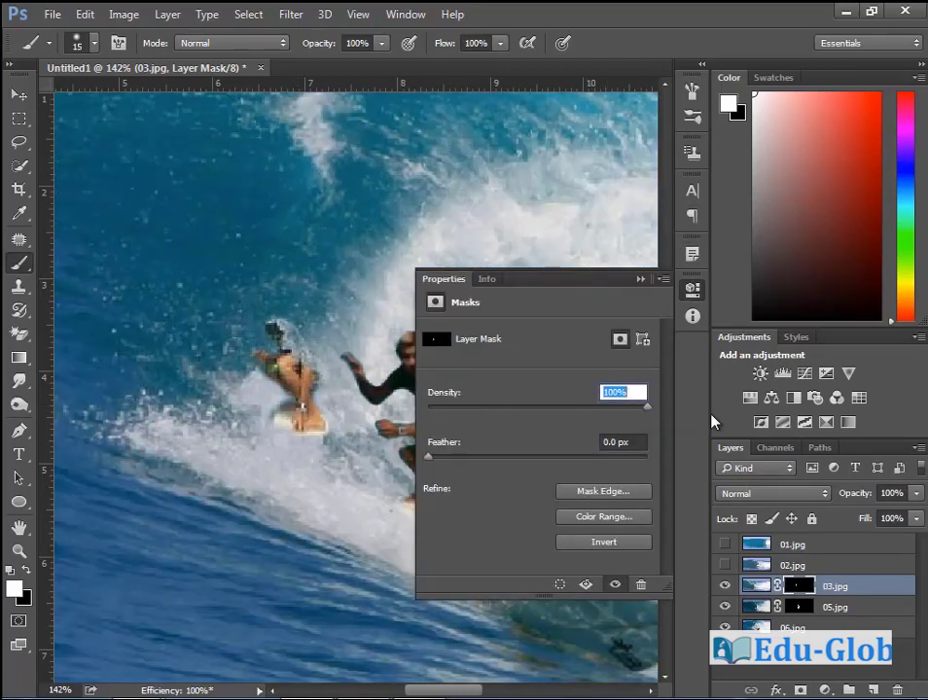
click(640, 279)
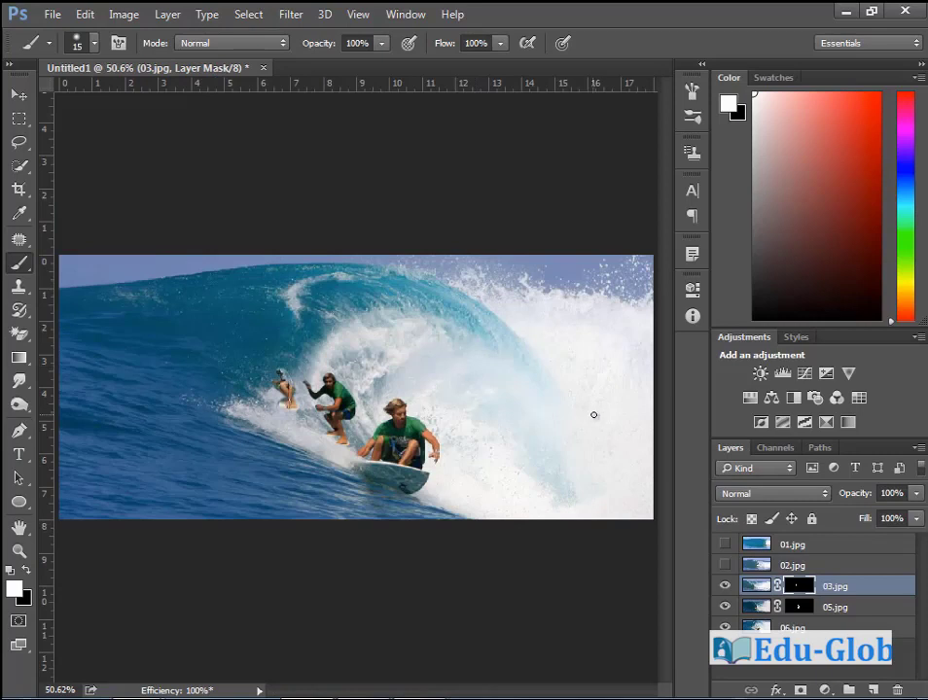
- Show the 02.jpg layer, add a black layer mask to it and set the mask's density to 46%
click(800, 569)
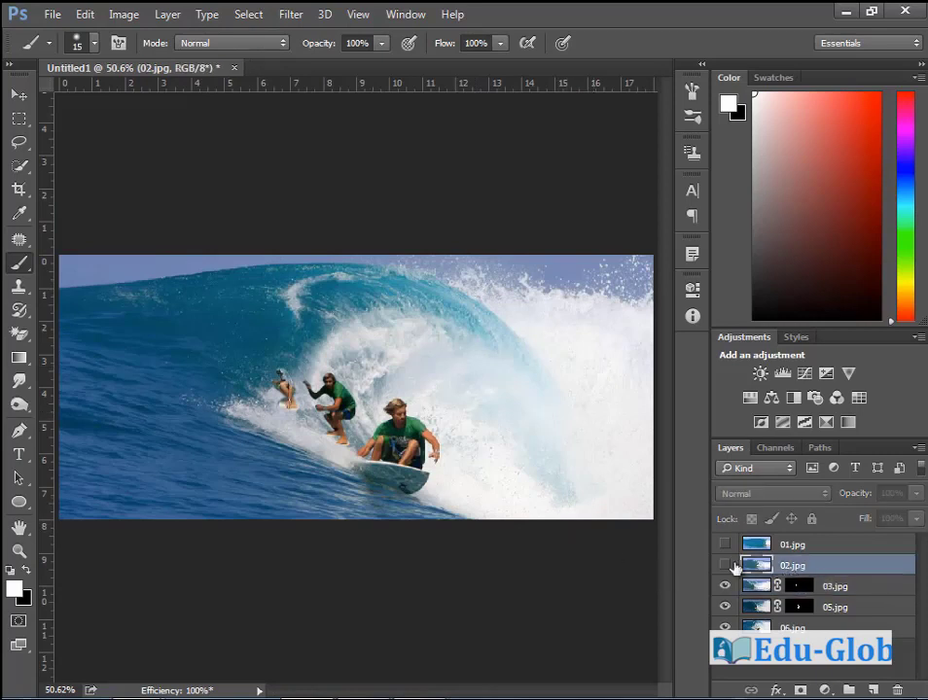
click(724, 565)
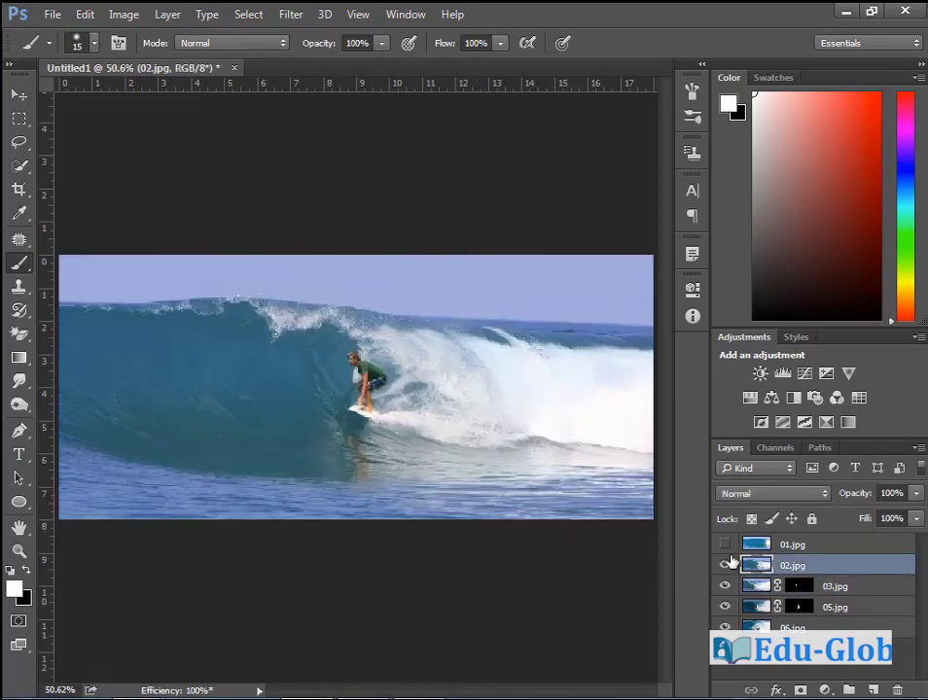
alt+click(801, 691)
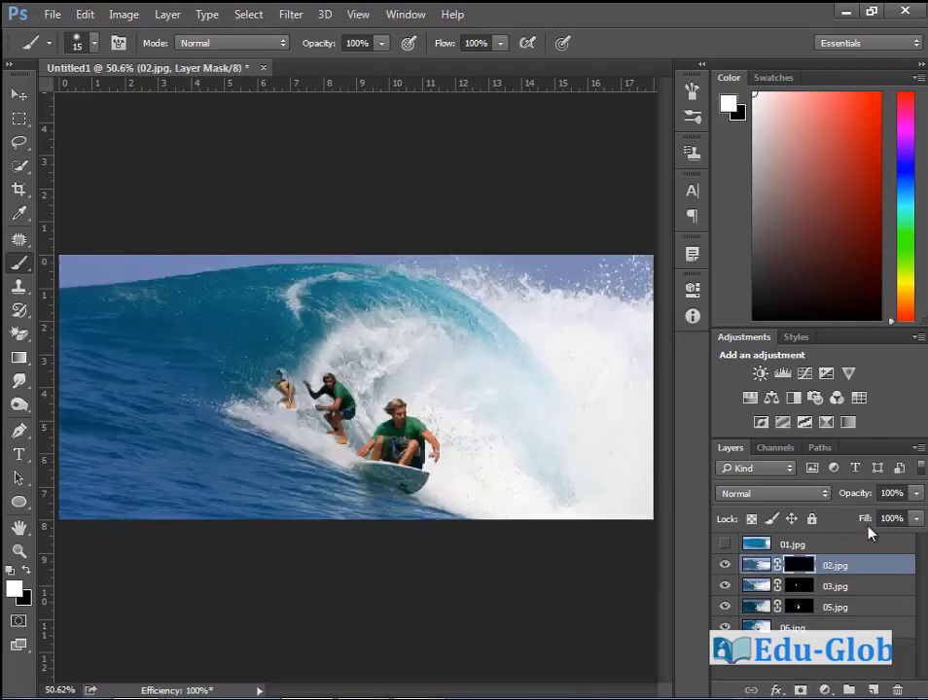
click(693, 282)
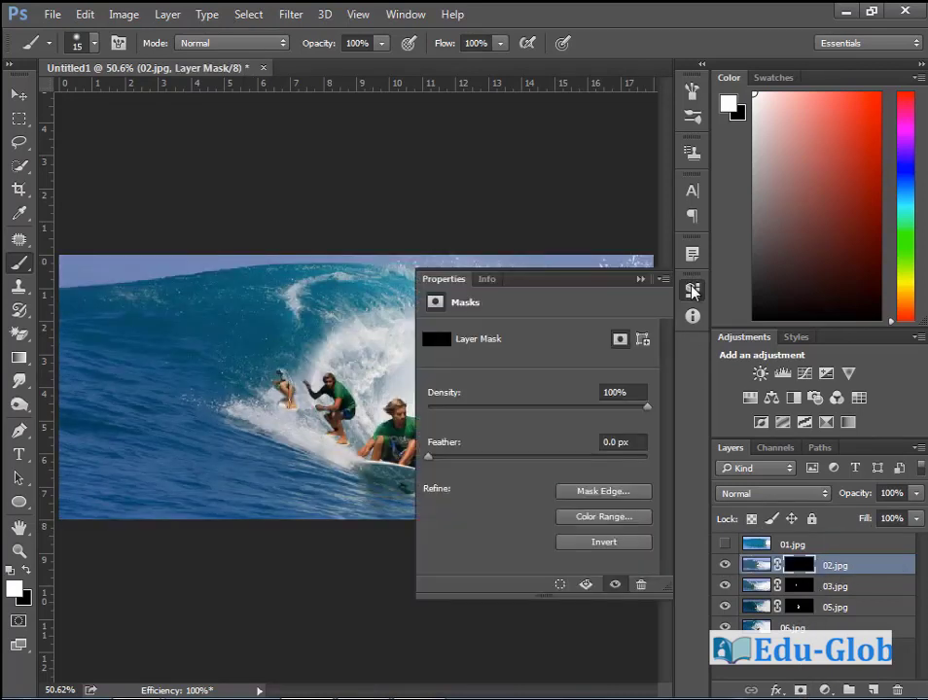
click(545, 408)
drag(545, 409, 528, 409)
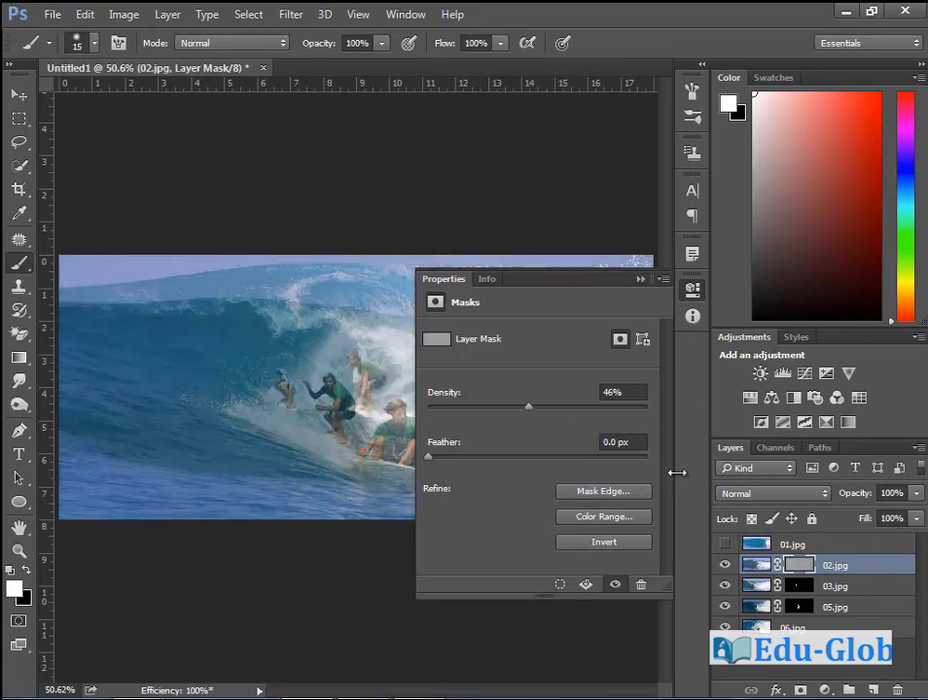
click(641, 280)
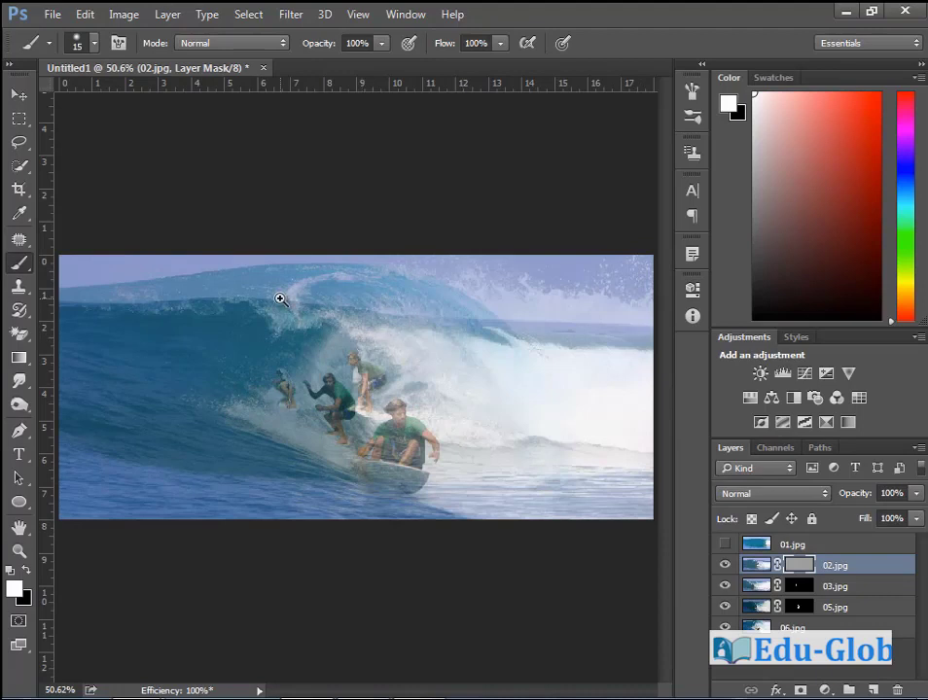
- Paint the surfer in with white on the 02.jpg mask using the 15 px brush, and switch to an 8 px black brush
drag(281, 299, 515, 473)
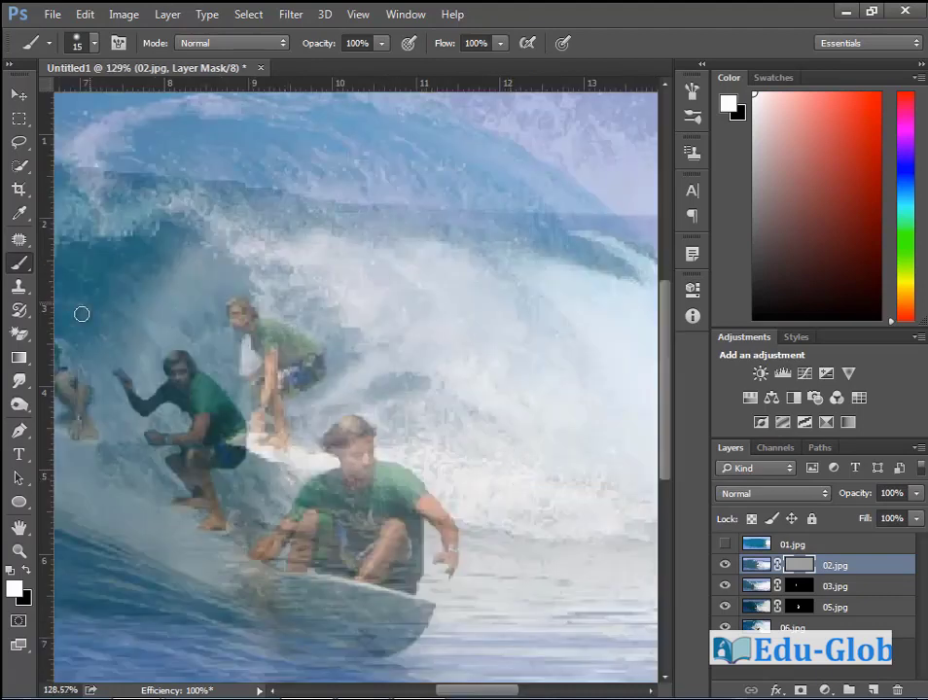
mouse_move(256, 332)
mouse_down()
mouse_move(249, 313)
mouse_move(230, 309)
mouse_move(274, 349)
mouse_move(264, 340)
mouse_move(268, 400)
mouse_move(317, 358)
mouse_move(276, 344)
mouse_move(276, 354)
mouse_move(297, 361)
mouse_move(258, 327)
mouse_move(310, 351)
mouse_move(316, 367)
mouse_move(272, 399)
mouse_move(282, 442)
mouse_move(277, 394)
mouse_move(249, 384)
mouse_move(273, 363)
mouse_move(276, 340)
mouse_move(271, 361)
mouse_move(245, 325)
mouse_up()
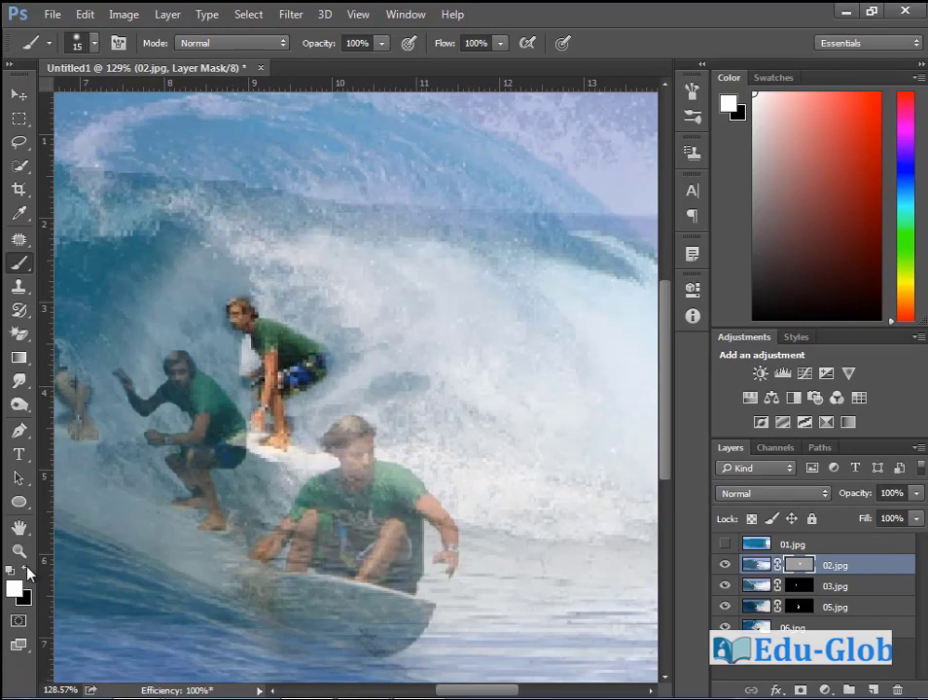
key(x)
key(bracketleft)
key(bracketleft)
key(bracketleft)
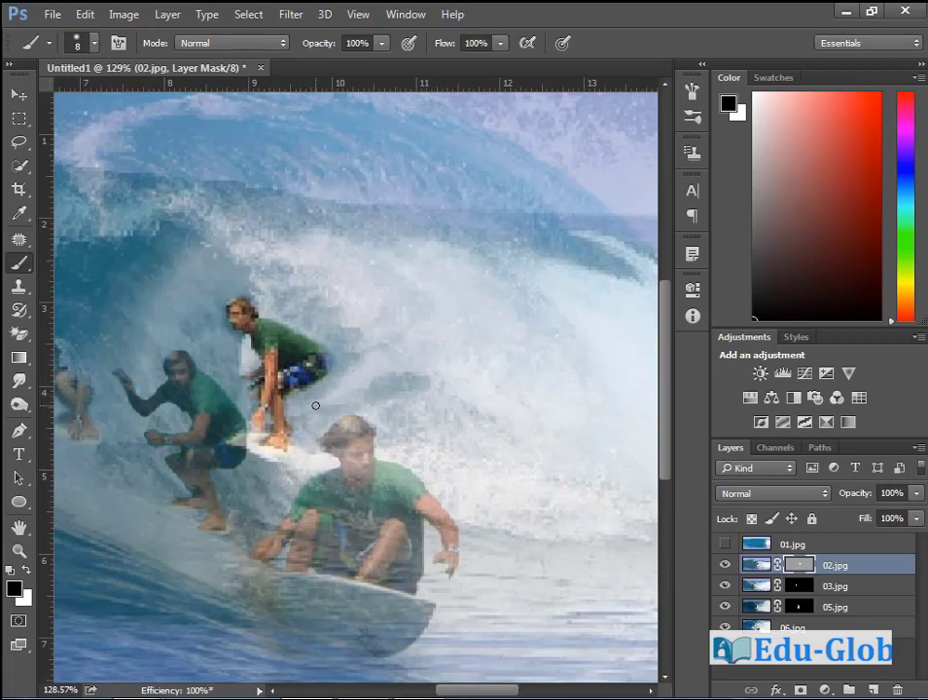
- Set the 02.jpg layer mask's density to 100% and fit the whole image in the window
click(696, 289)
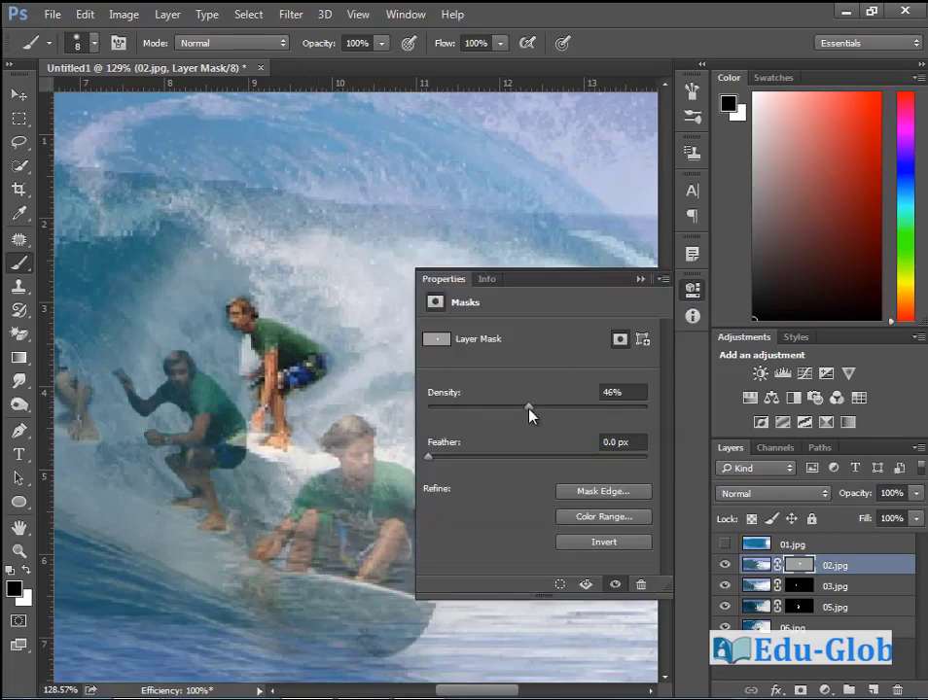
click(623, 392)
text(100)
key(Return)
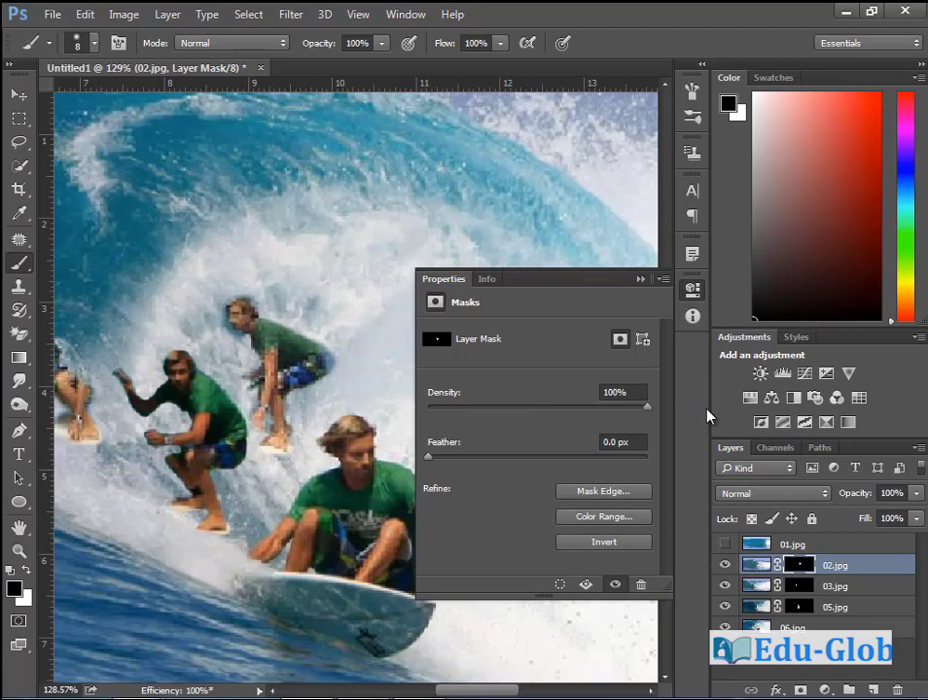
click(641, 279)
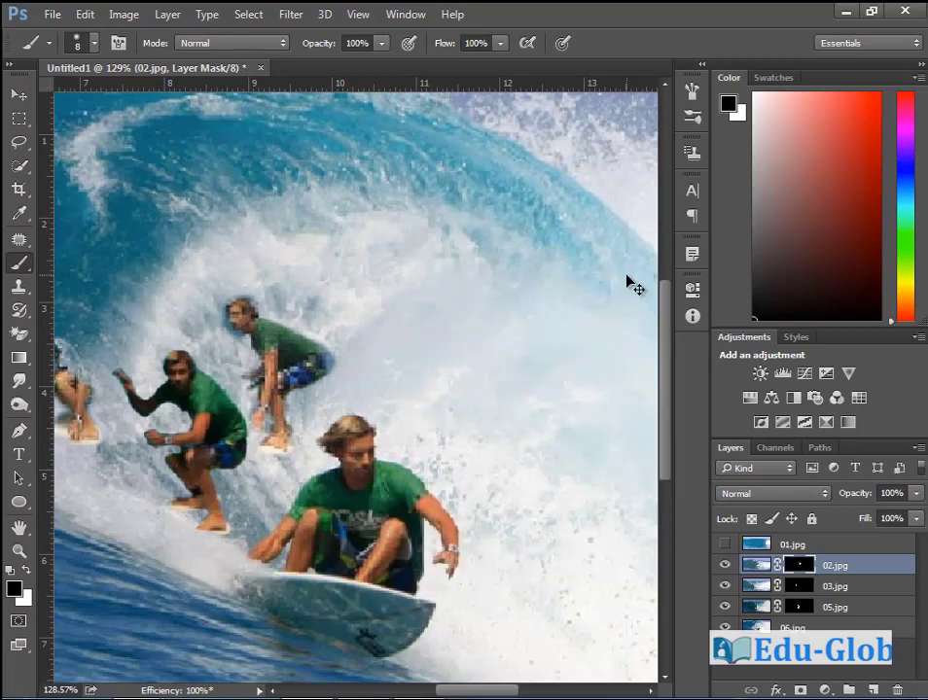
key(ctrl+0)
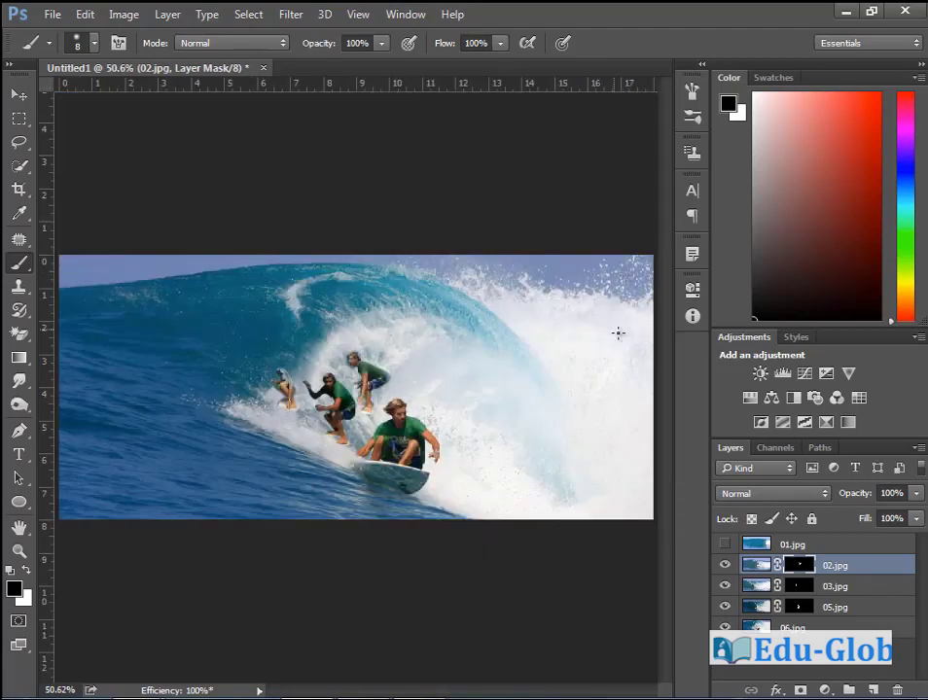
- Show the 01.jpg layer, add a black layer mask to it and set the mask's density to 30%
click(725, 546)
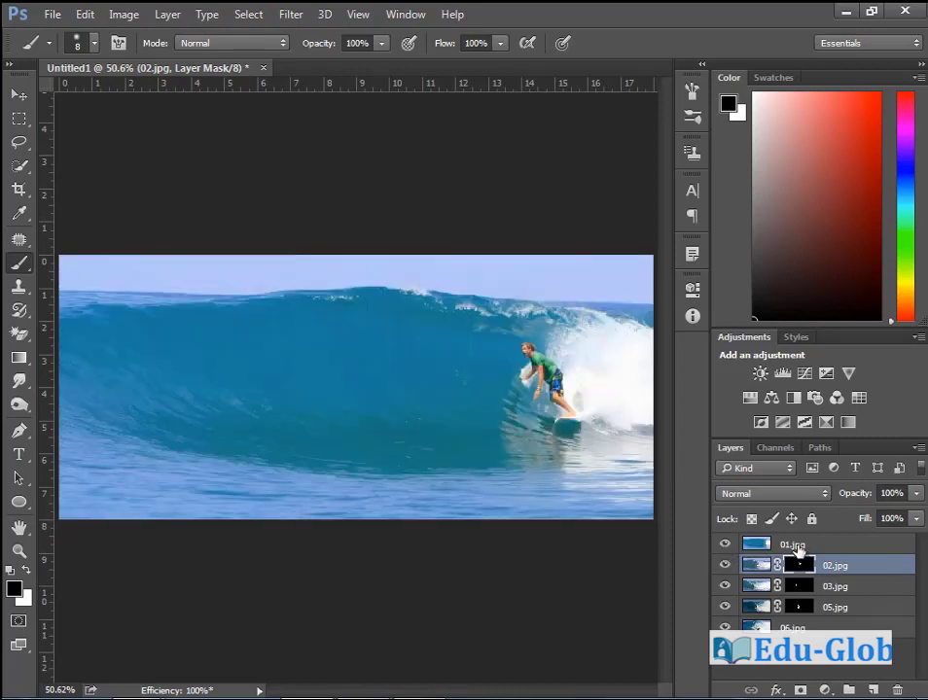
click(815, 546)
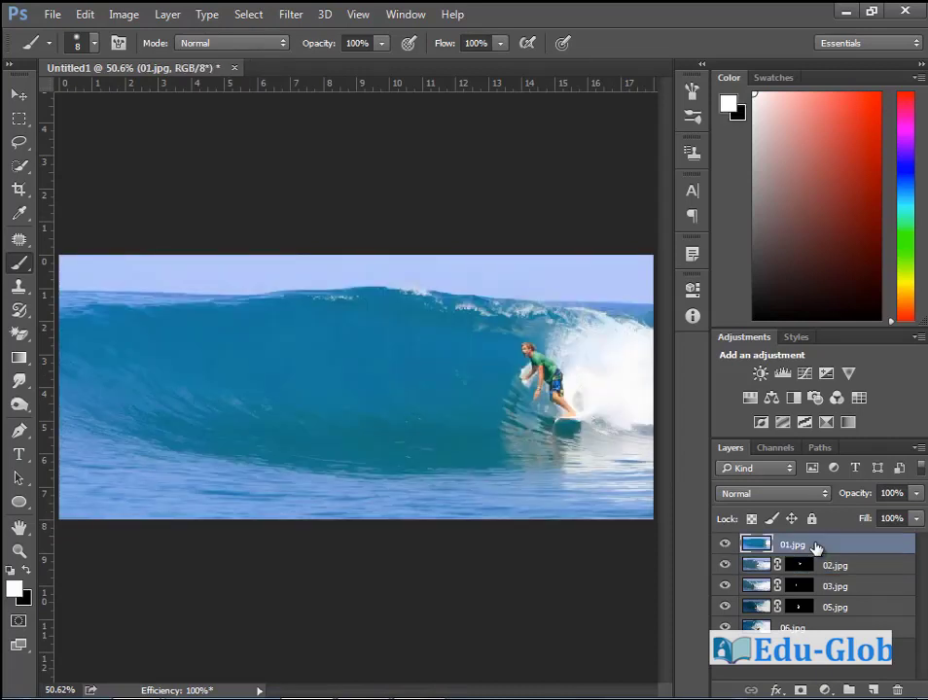
alt+click(801, 690)
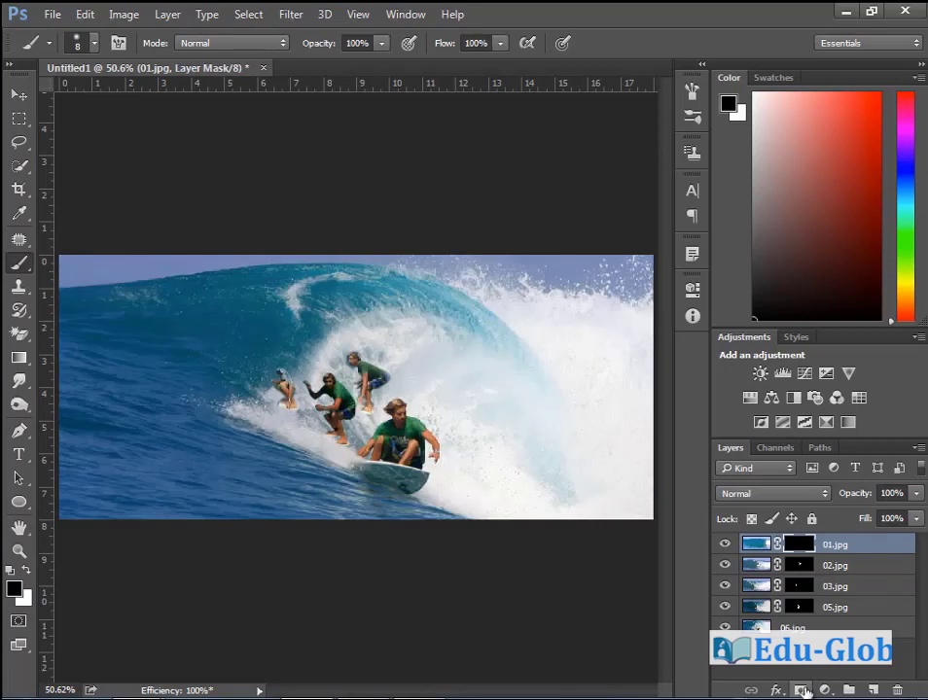
click(691, 292)
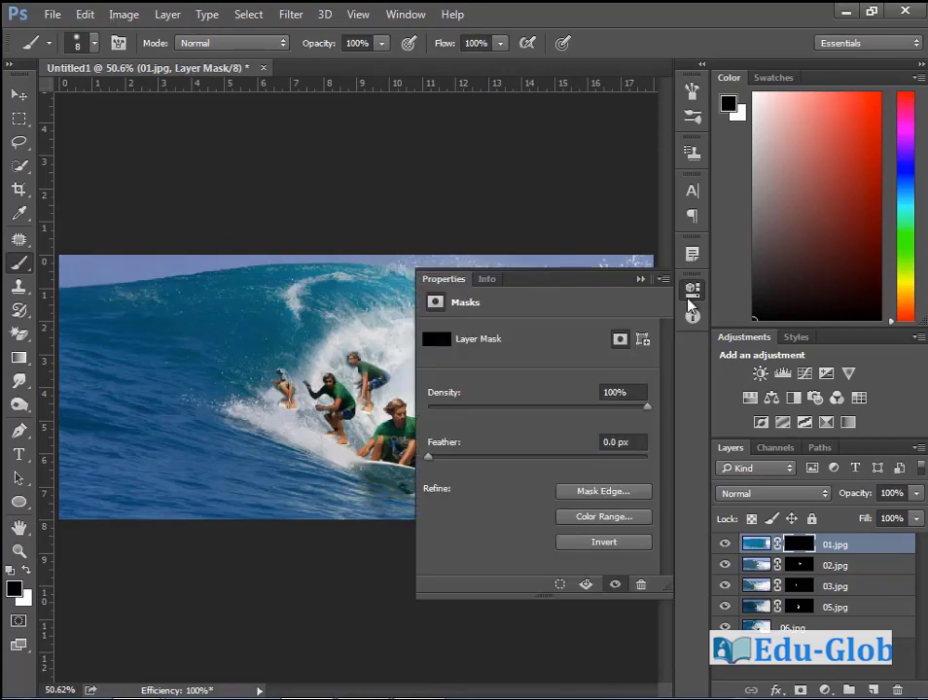
click(513, 410)
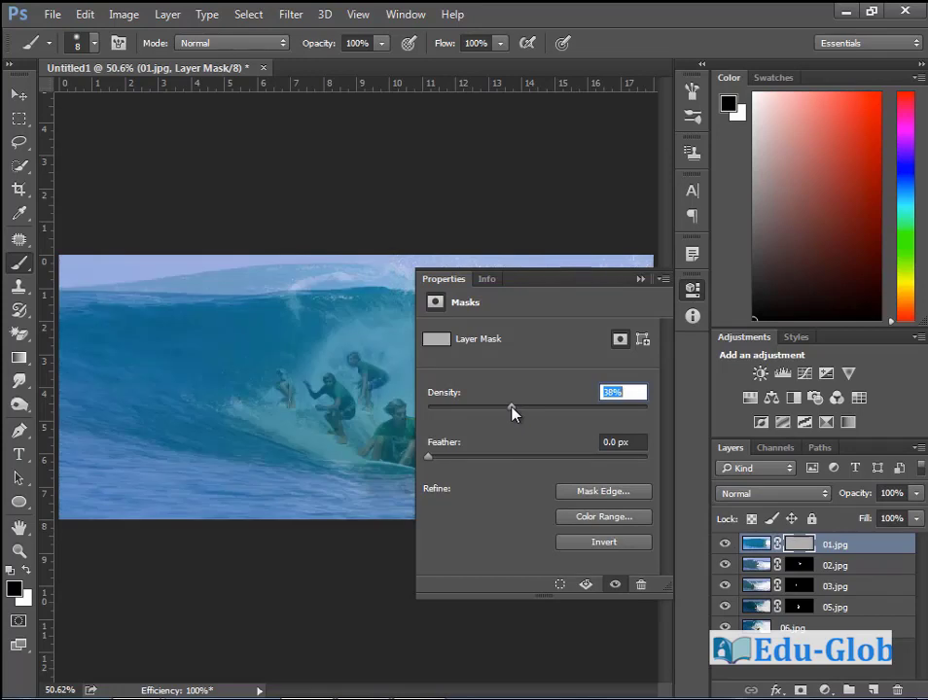
drag(502, 416, 495, 418)
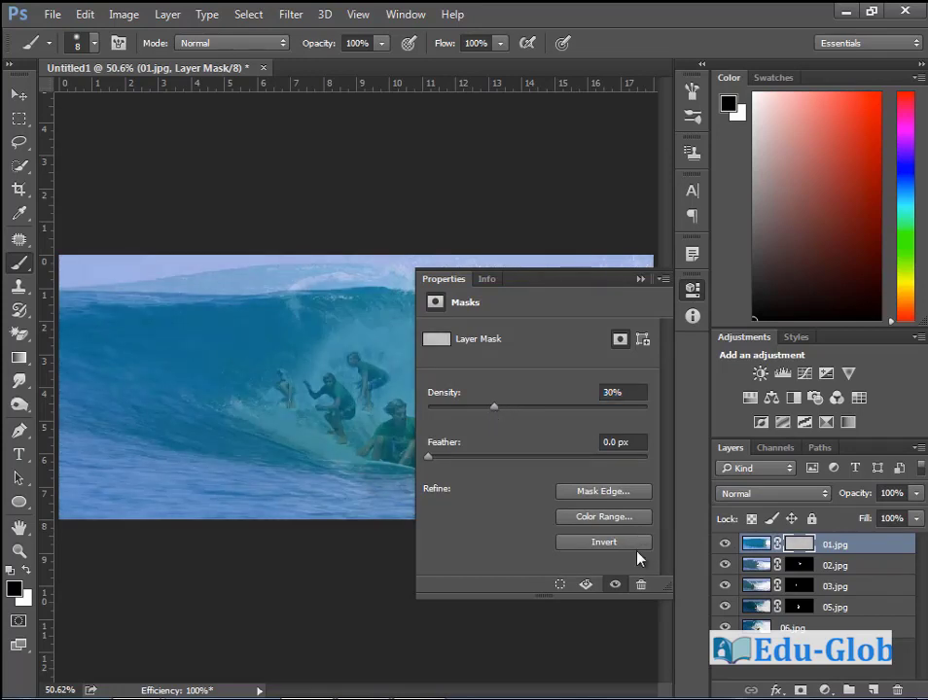
click(641, 280)
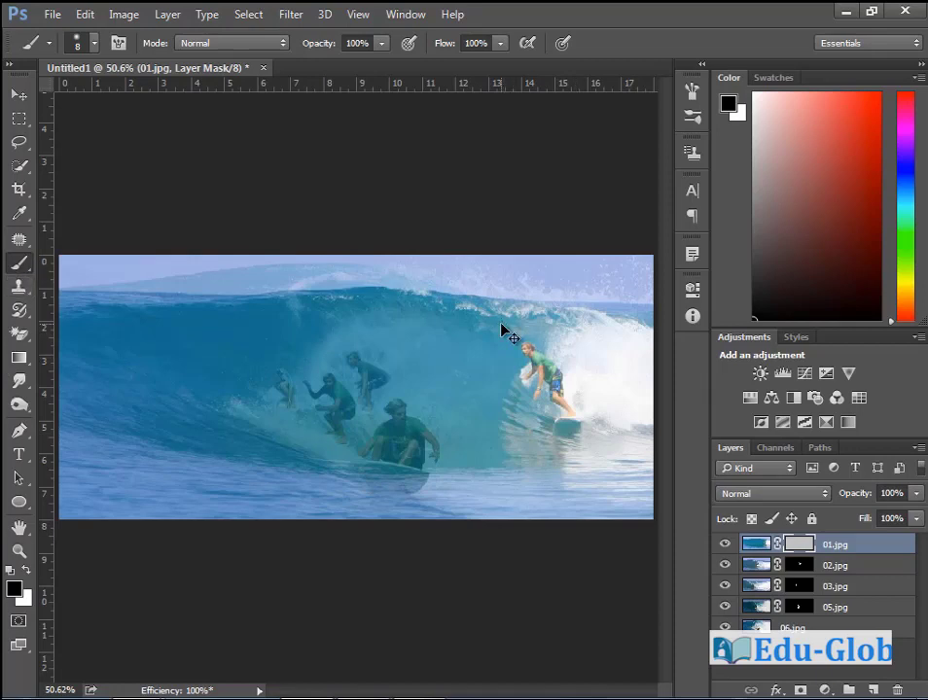
- Paint the surfer's shirt and shorts in with white on the 01.jpg mask, enlarging the brush to 20 px
drag(500, 323, 635, 442)
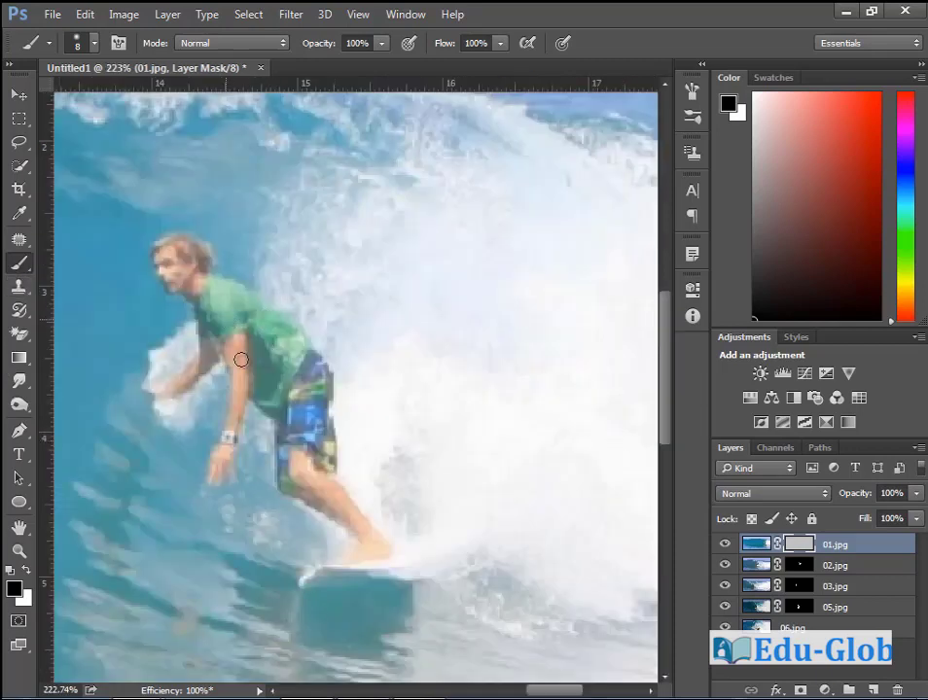
click(27, 572)
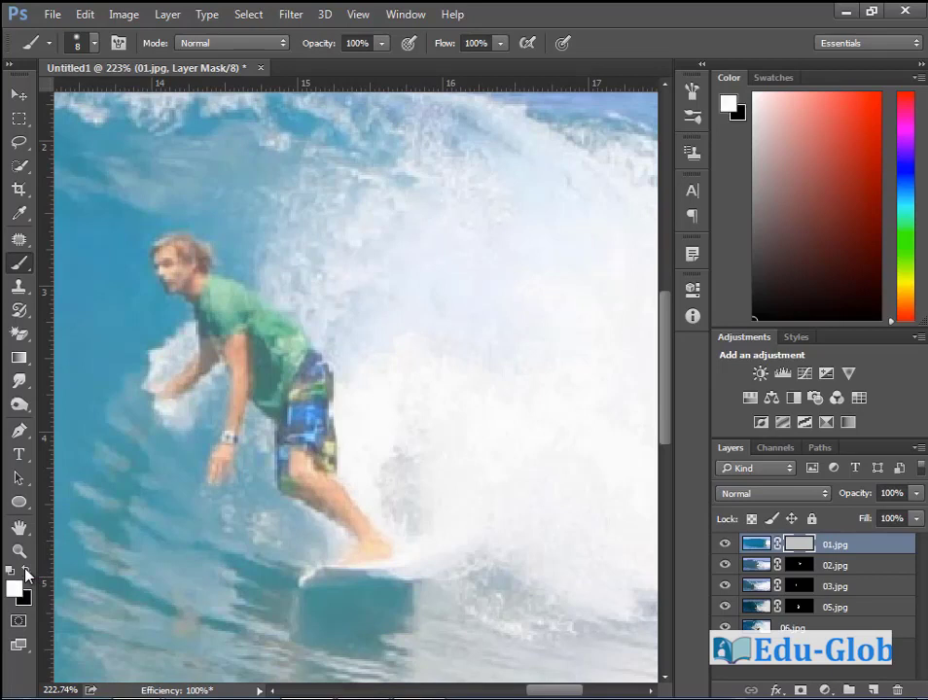
mouse_move(228, 315)
mouse_down()
mouse_move(241, 364)
mouse_move(228, 317)
mouse_up()
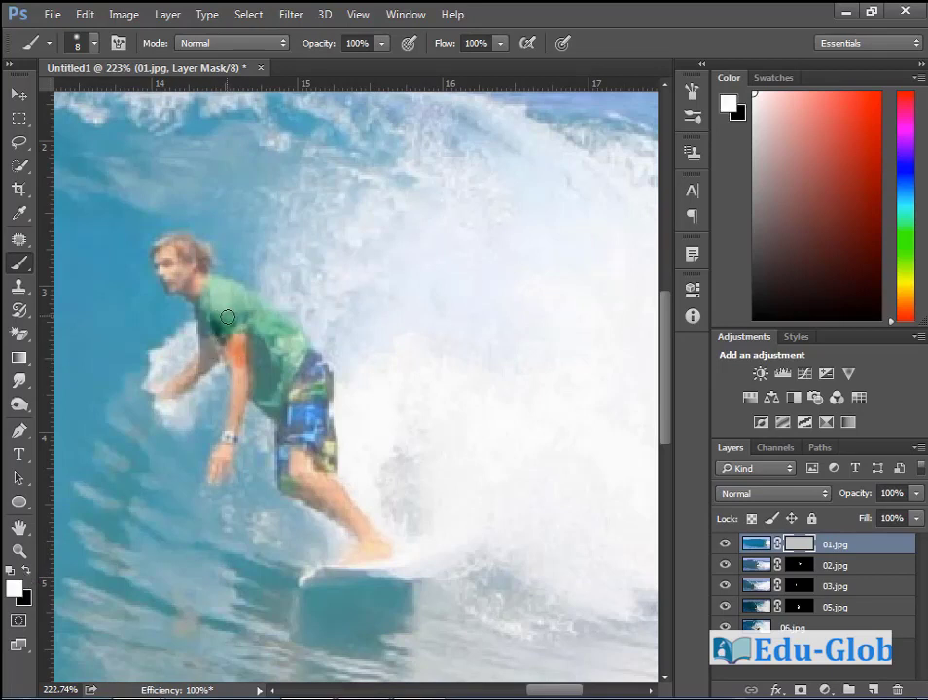
key(bracketright)
key(bracketright)
key(bracketright)
key(bracketright)
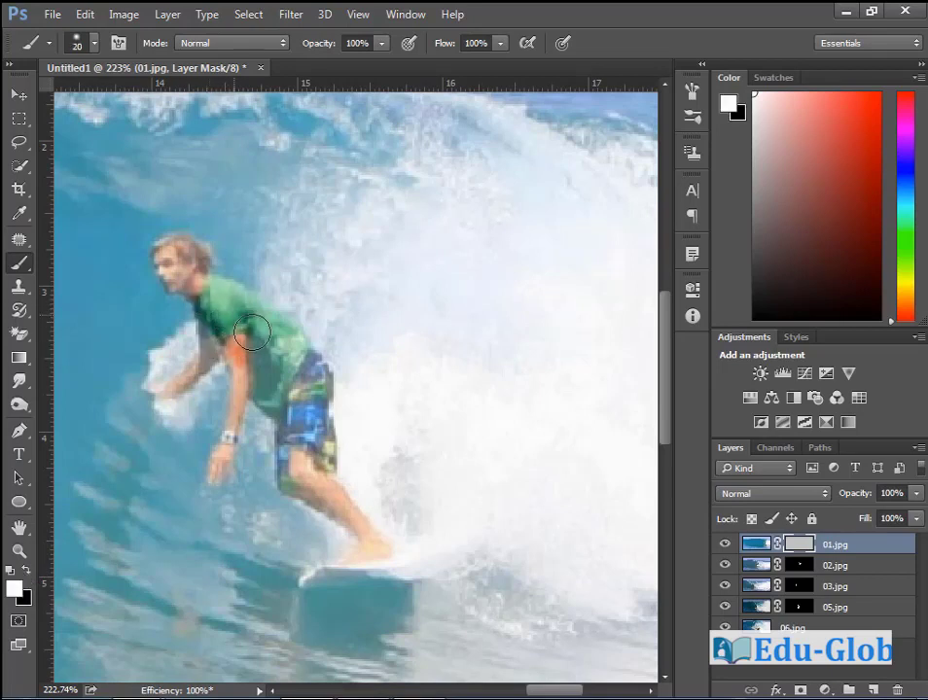
mouse_move(260, 361)
mouse_down()
mouse_move(291, 413)
mouse_move(301, 373)
mouse_move(313, 391)
mouse_move(302, 450)
mouse_move(313, 428)
mouse_move(315, 455)
mouse_move(294, 459)
mouse_move(297, 471)
mouse_move(312, 470)
mouse_move(297, 468)
mouse_up()
- Paint the surfer's arms, head, legs and remaining edges in with white on the 01.jpg mask, reducing the brush to 8 px
key(bracketleft)
key(bracketleft)
key(bracketleft)
key(bracketleft)
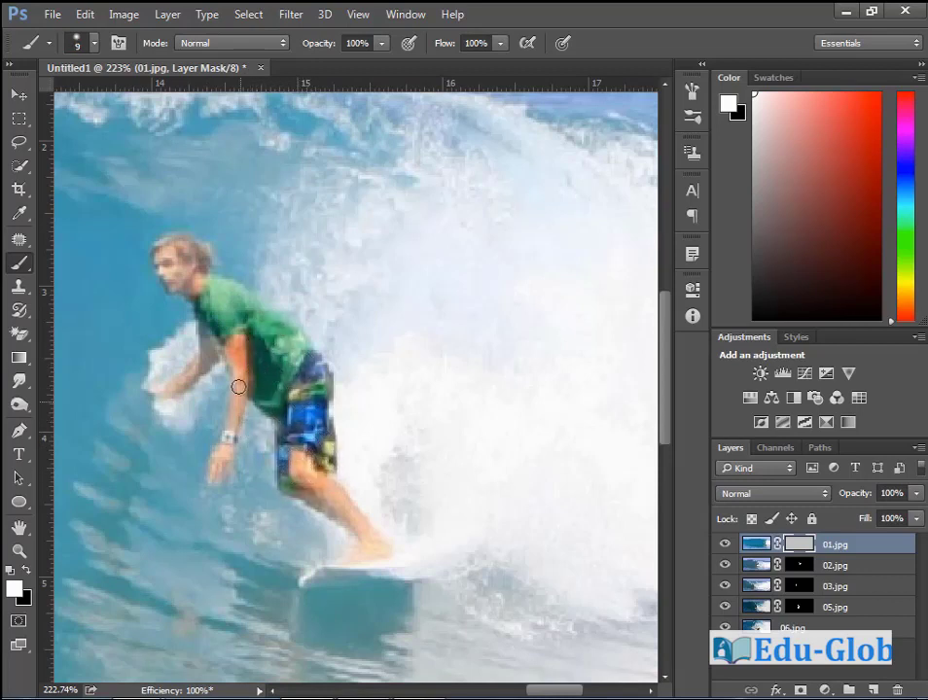
mouse_move(240, 362)
mouse_down()
mouse_move(194, 369)
mouse_move(208, 302)
mouse_move(209, 332)
mouse_move(184, 279)
mouse_move(193, 301)
mouse_move(161, 258)
mouse_move(172, 283)
mouse_move(203, 254)
mouse_move(202, 281)
mouse_move(197, 249)
mouse_move(174, 241)
mouse_move(153, 249)
mouse_move(224, 295)
mouse_up()
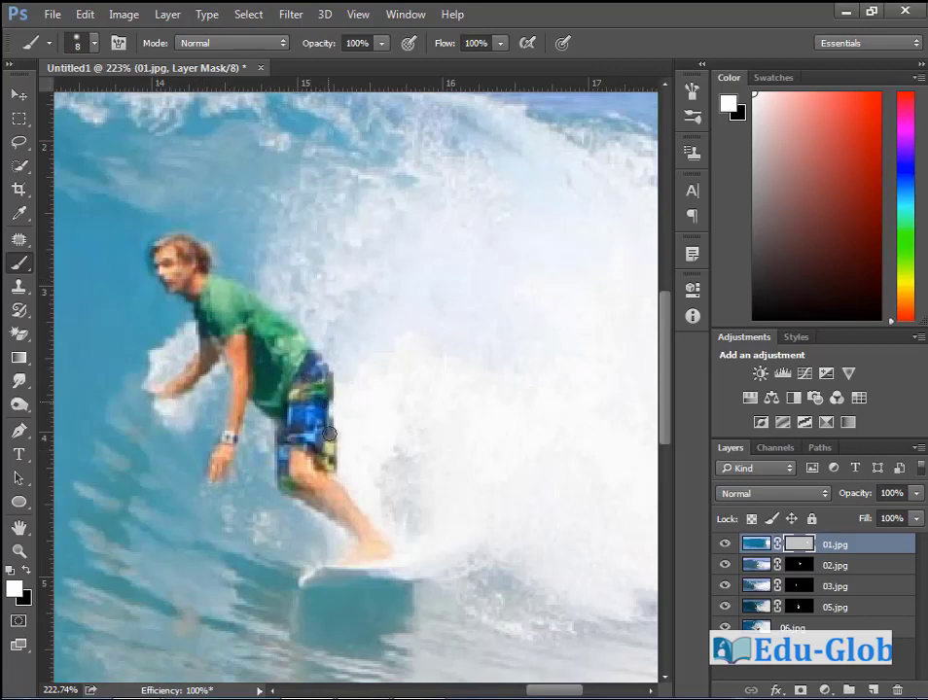
mouse_move(329, 433)
mouse_down()
mouse_move(316, 476)
mouse_move(313, 467)
mouse_move(355, 514)
mouse_move(311, 474)
mouse_move(368, 530)
mouse_move(322, 494)
mouse_move(370, 546)
mouse_move(341, 563)
mouse_move(389, 552)
mouse_move(290, 478)
mouse_move(326, 407)
mouse_up()
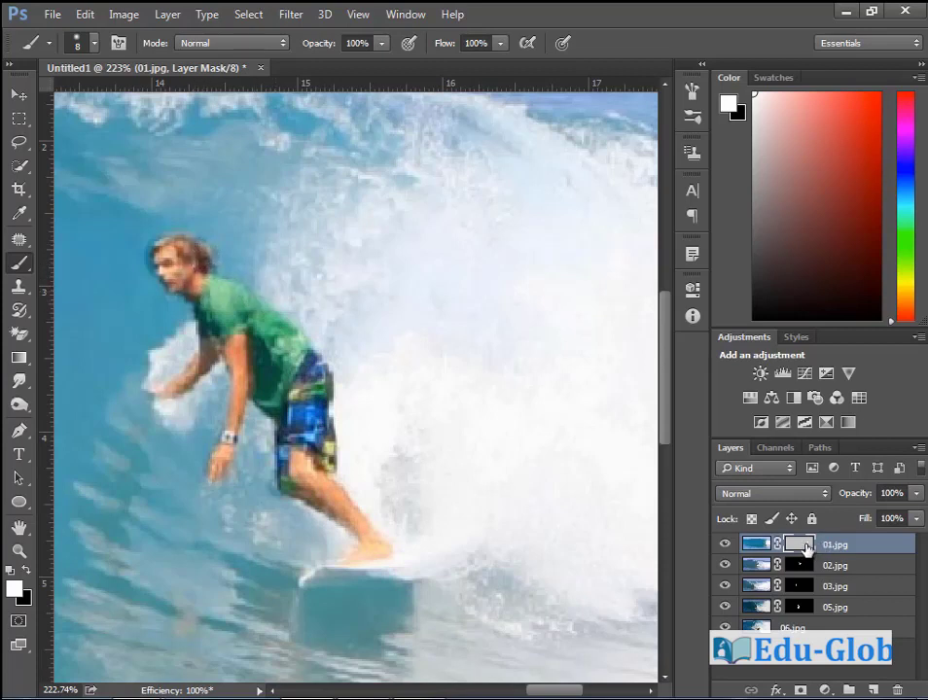
- Check the 01.jpg mask on its own, return to the full image and set the mask's density to 100%
alt+click(801, 547)
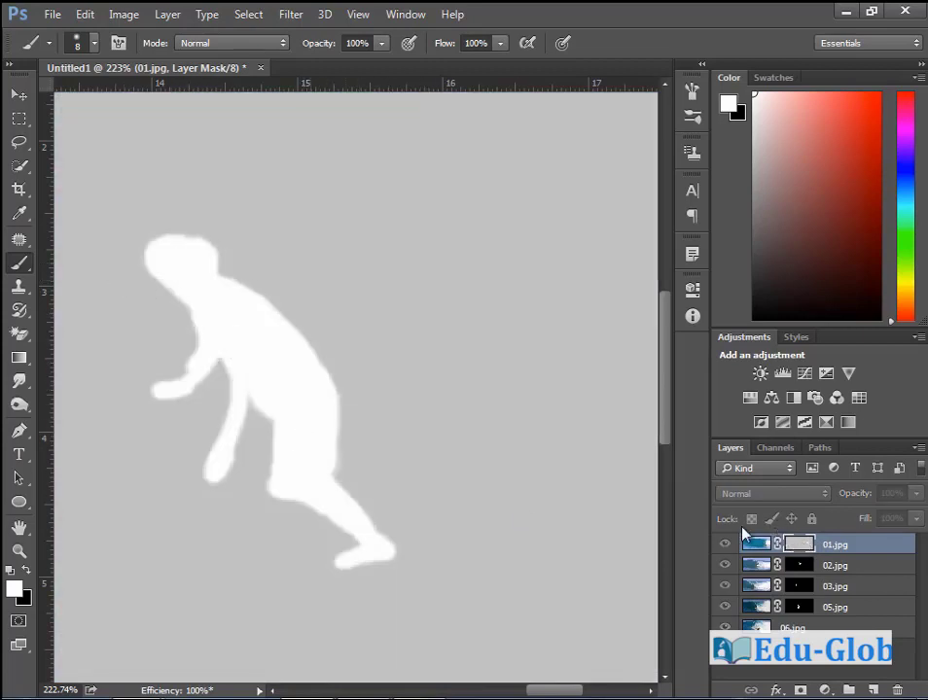
alt+click(799, 546)
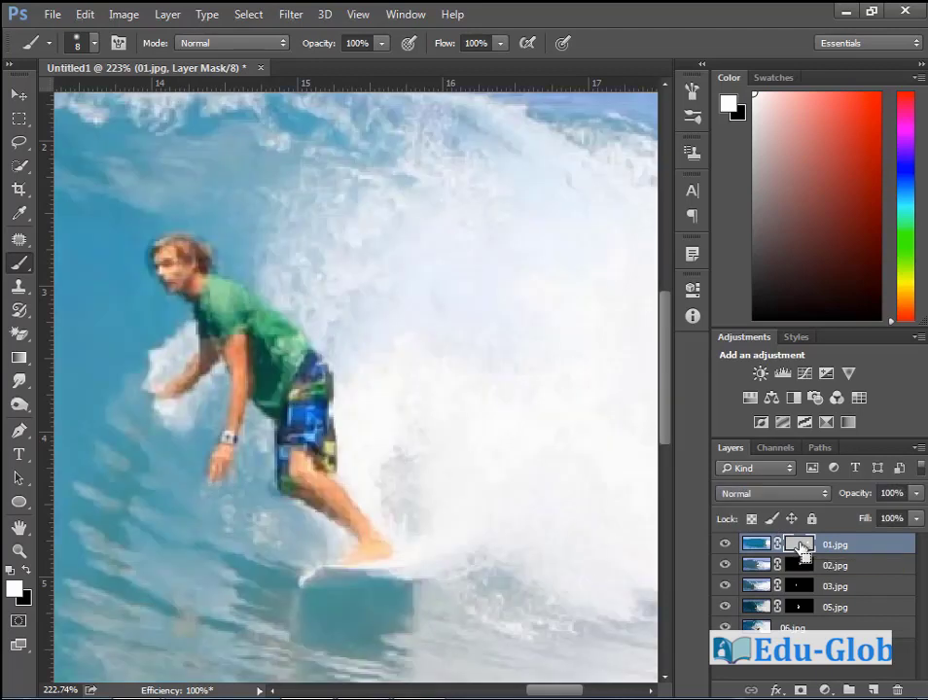
key(ctrl+0)
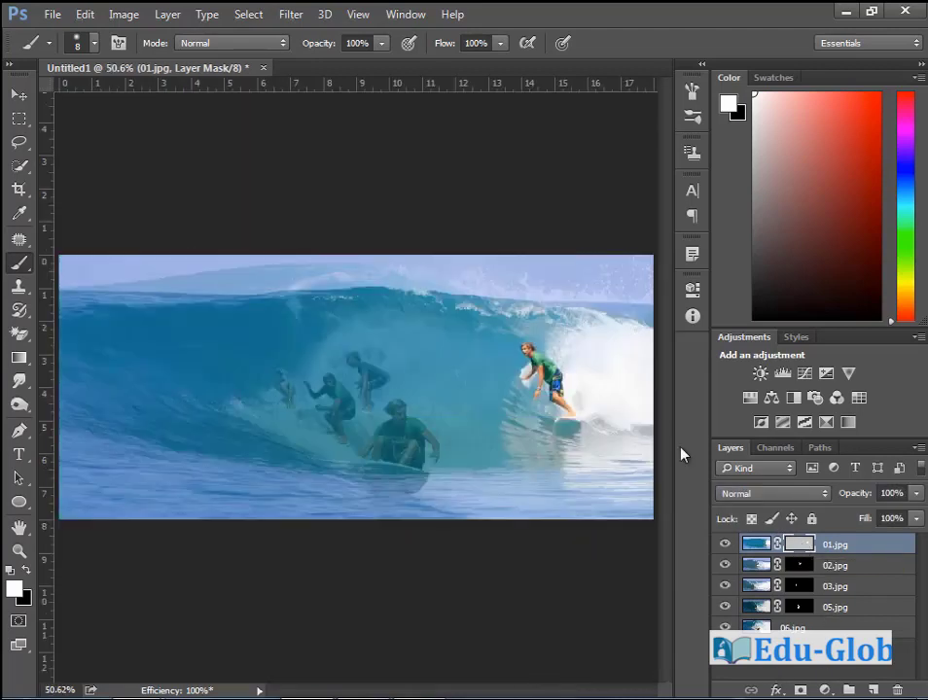
click(691, 291)
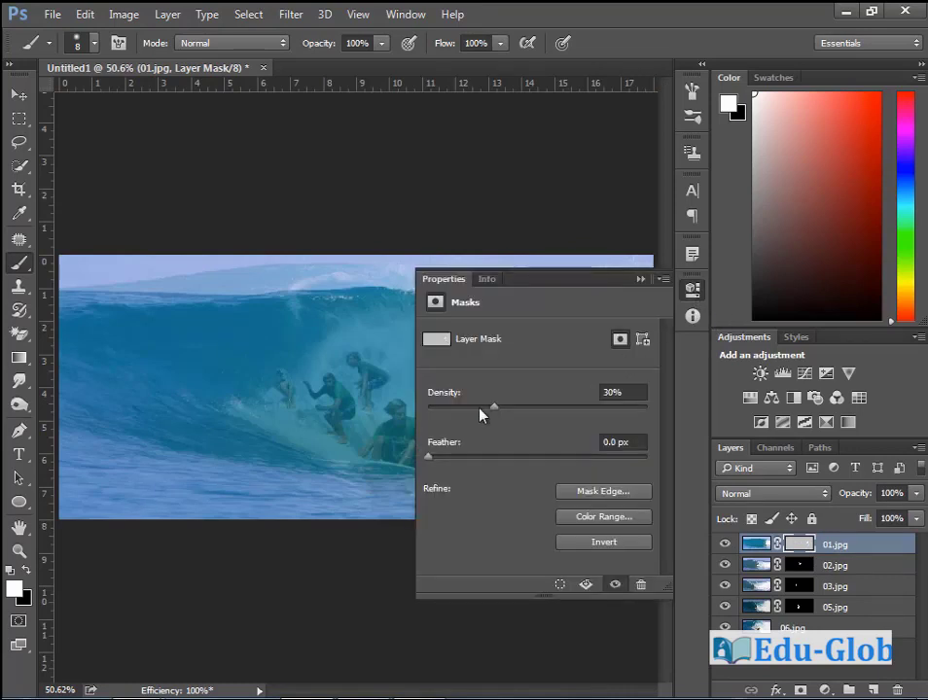
drag(496, 412, 727, 443)
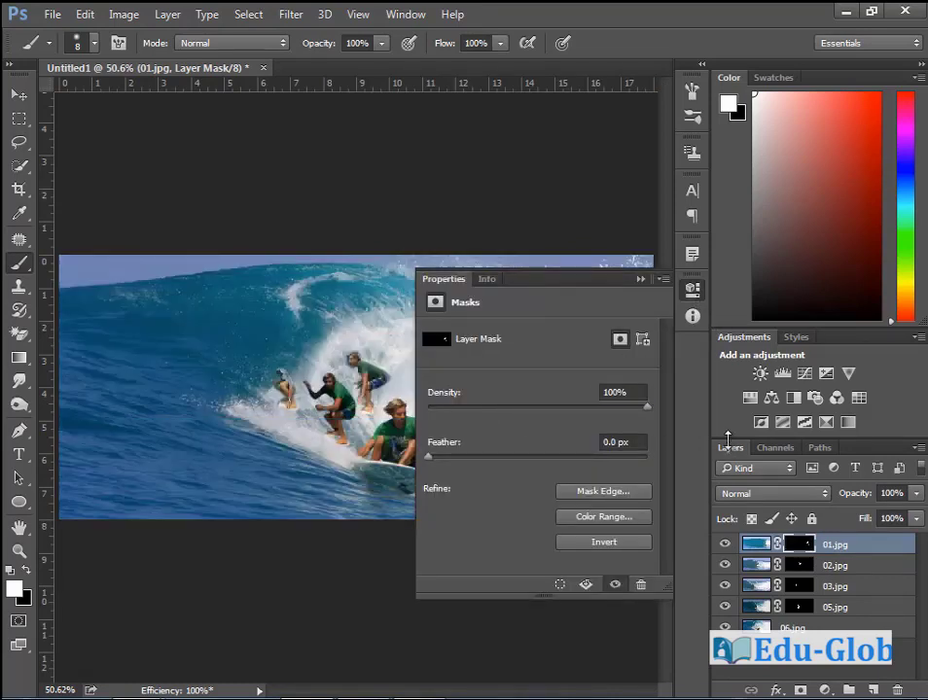
click(638, 279)
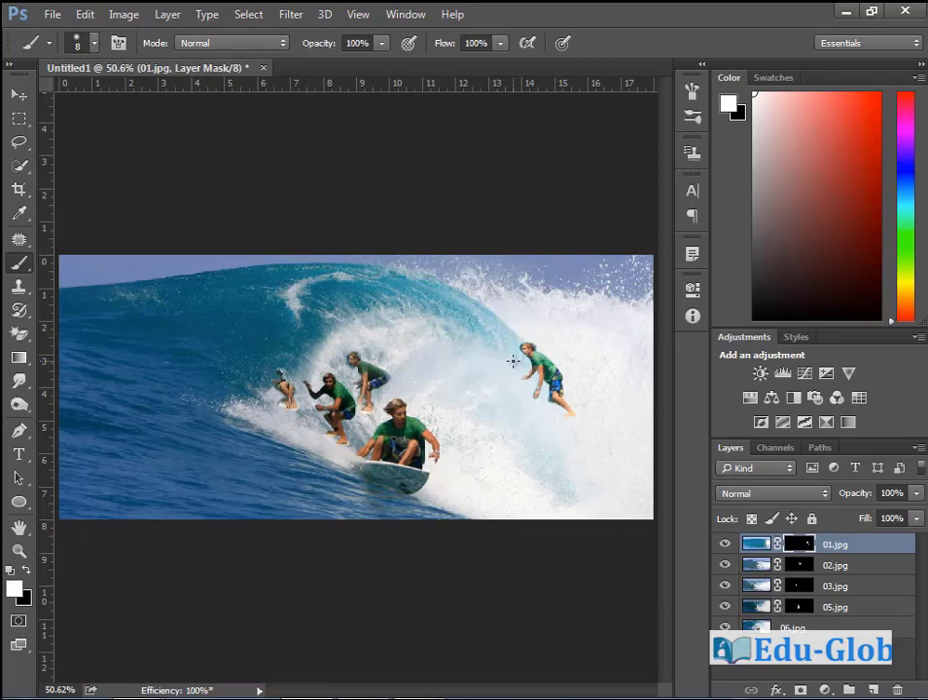
- Add a Curves adjustment clipped to the 01.jpg layer and pull its RGB midtones down slightly to darken the surfer
click(805, 374)
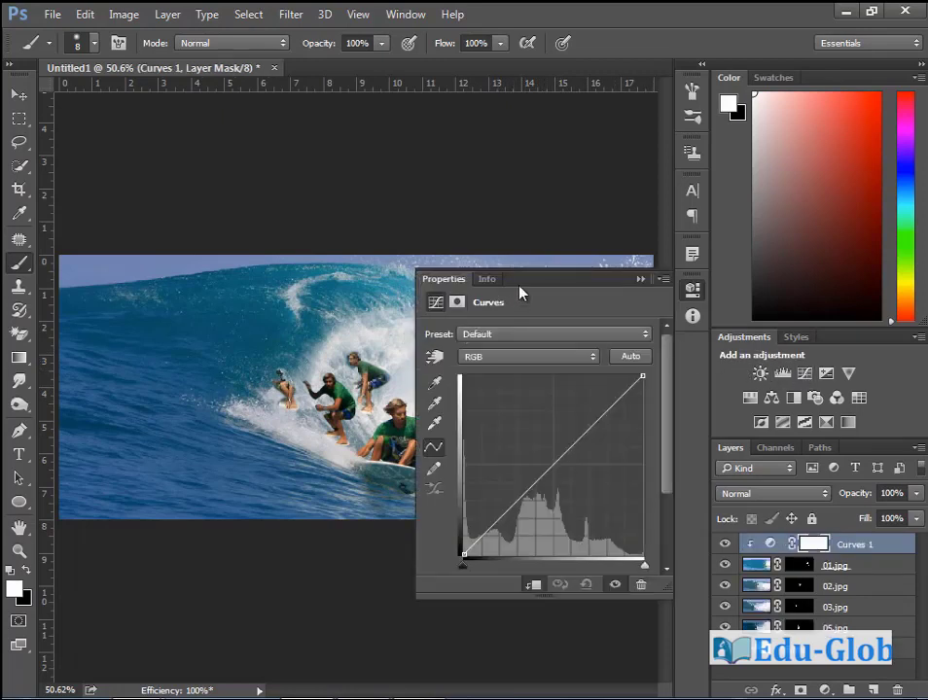
drag(550, 289, 248, 339)
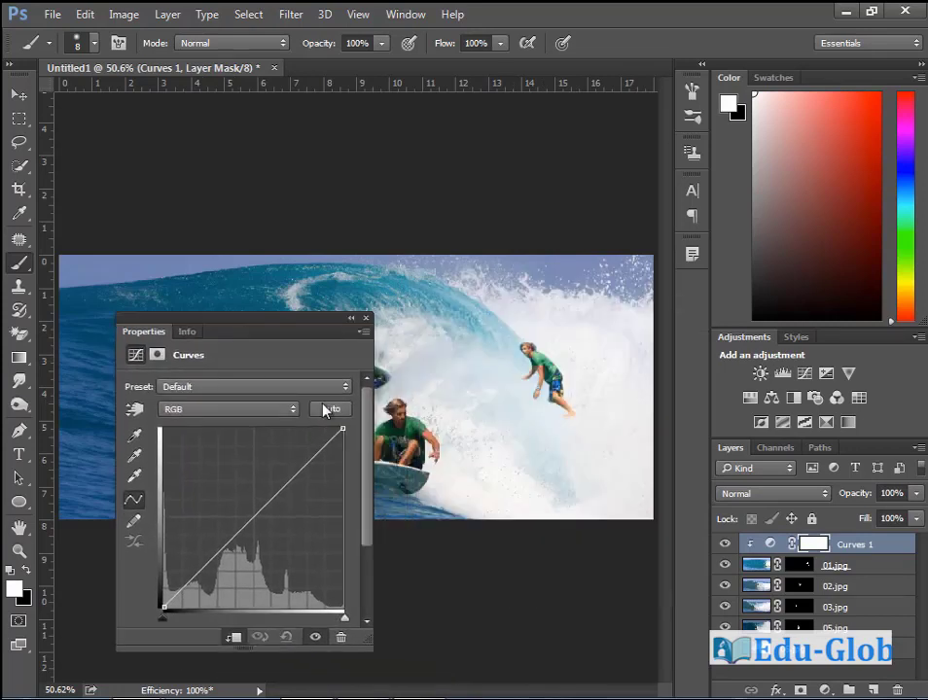
click(234, 638)
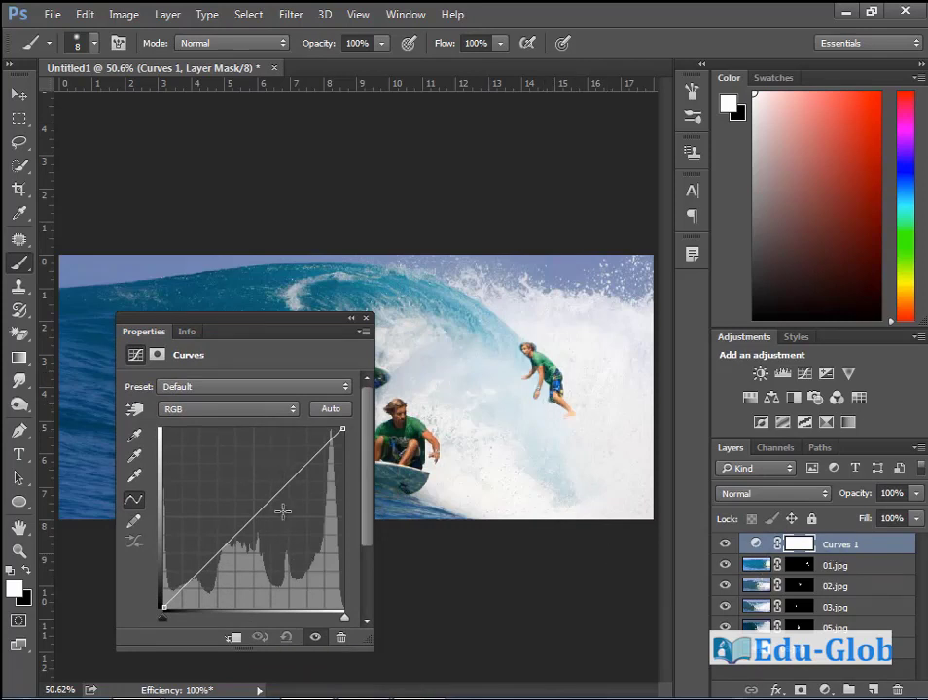
mouse_move(246, 526)
mouse_down()
mouse_move(256, 541)
mouse_move(227, 491)
mouse_move(254, 533)
mouse_up()
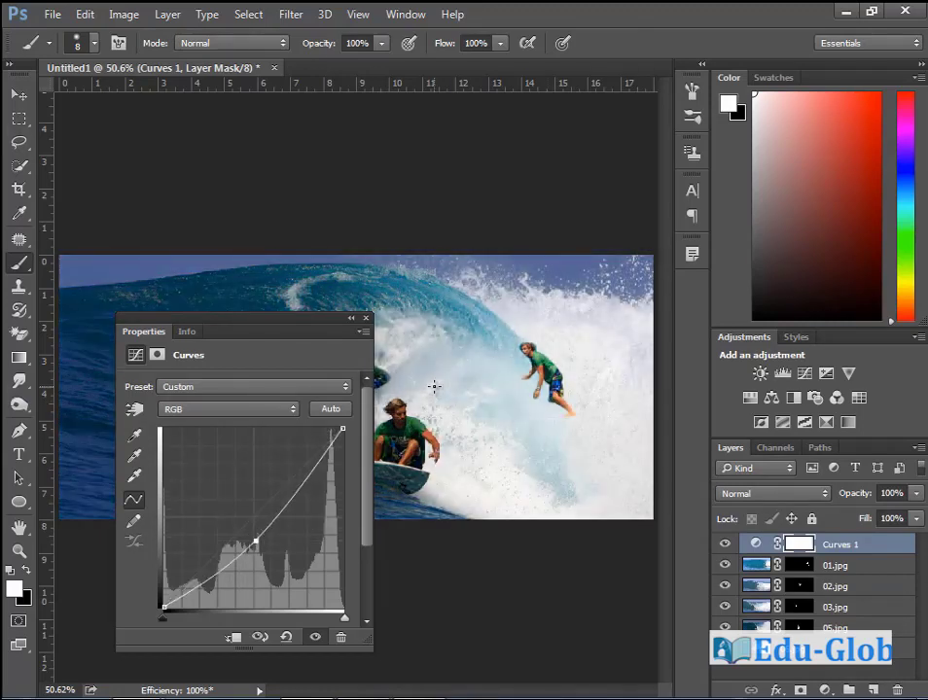
click(233, 637)
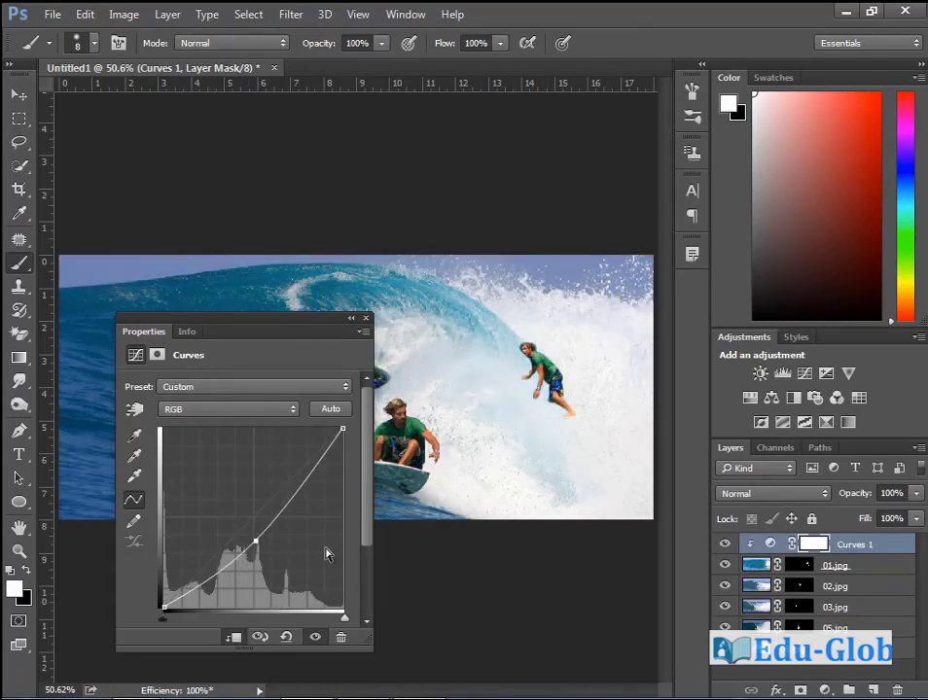
mouse_move(255, 541)
mouse_down()
mouse_move(265, 555)
mouse_move(237, 501)
mouse_move(254, 531)
mouse_up()
click(366, 318)
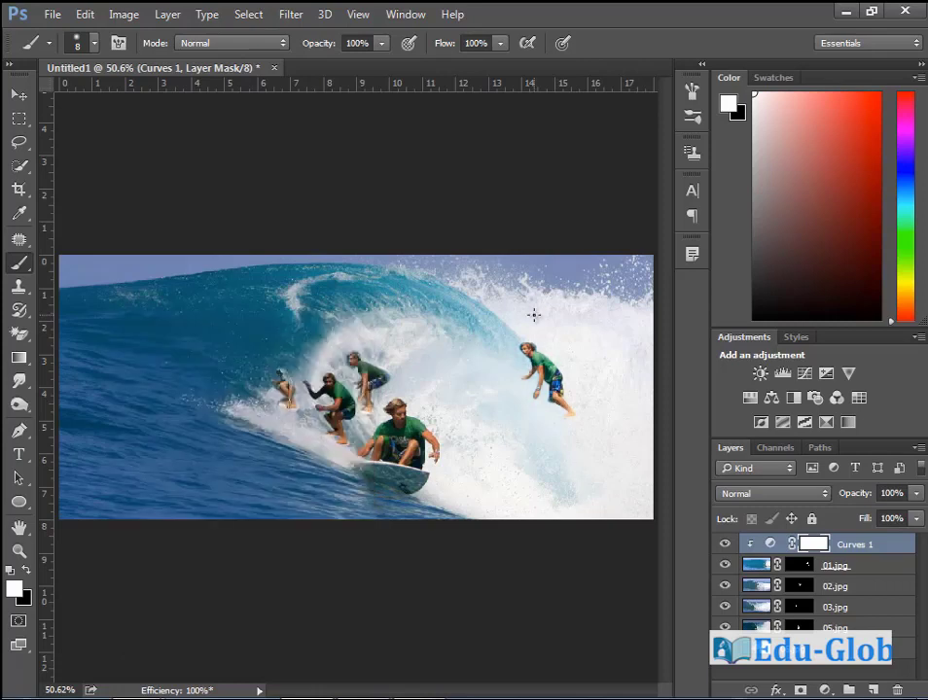
- Paint the blue fringe around the back of the surfer's head away with an 8 px black brush on the 01.jpg mask
drag(476, 307, 632, 455)
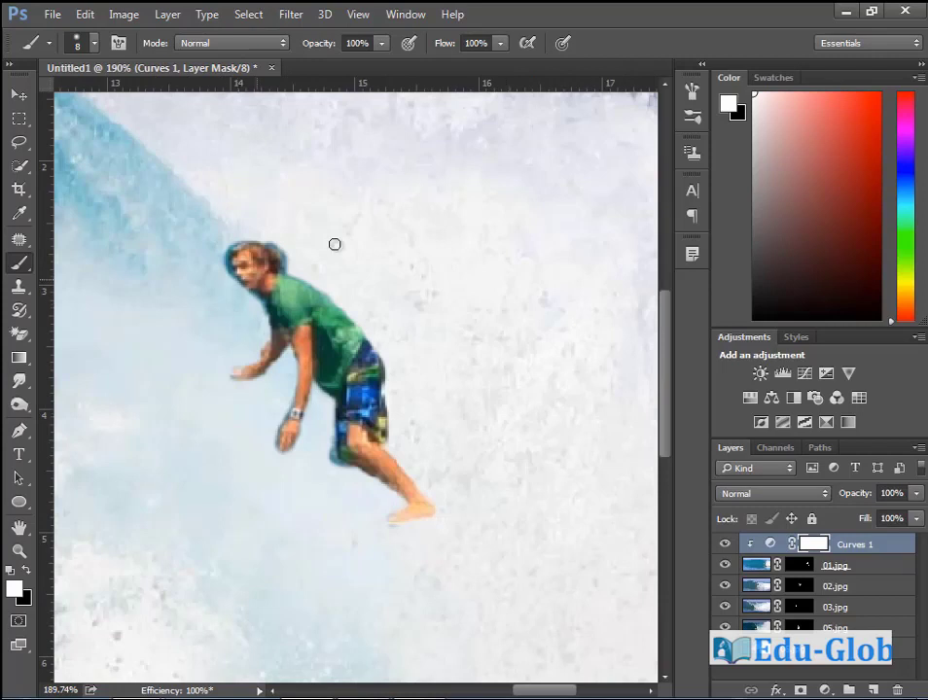
click(830, 564)
click(798, 566)
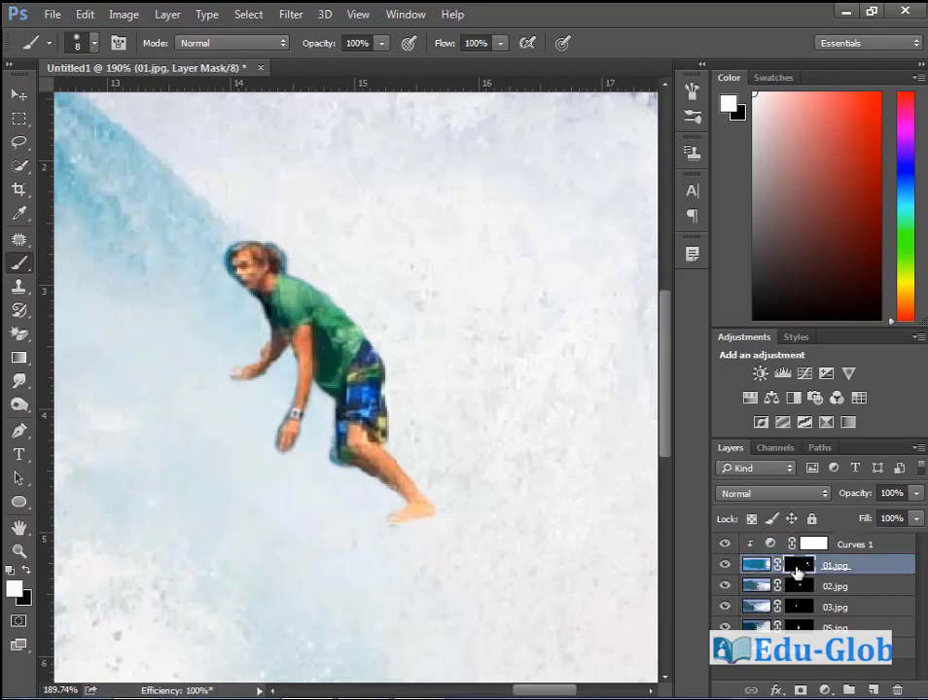
mouse_move(225, 279)
mouse_down()
mouse_move(224, 255)
mouse_move(235, 282)
mouse_up()
key(ctrl+z)
click(25, 572)
key(ctrl+z)
drag(275, 241, 289, 263)
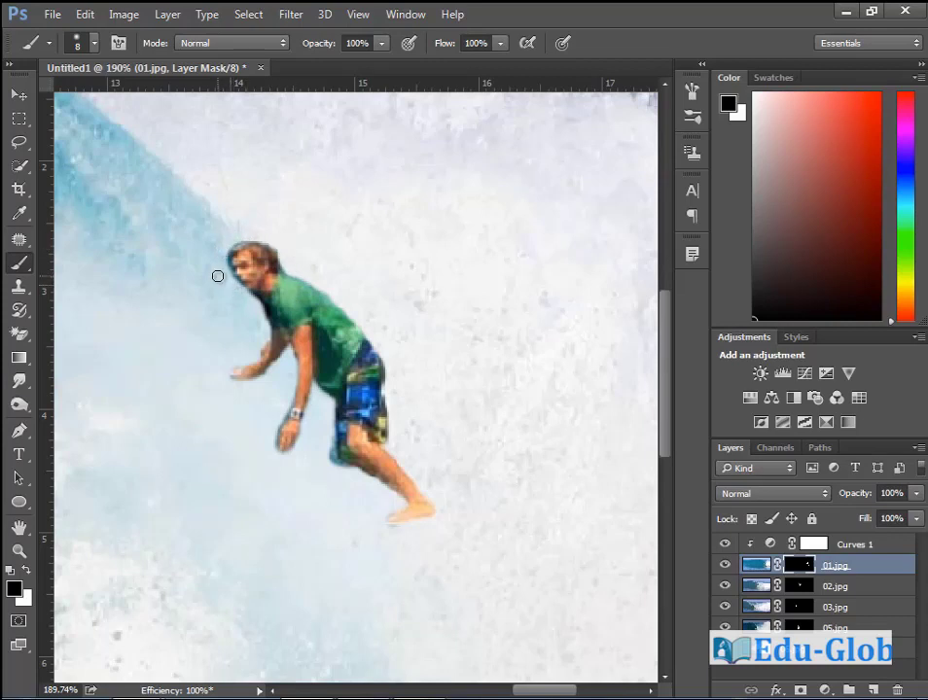
- Set the brush opacity to 71% and paint out the fringe along the surfer's face and chest on the 01.jpg mask
key(ctrl+space)
drag(187, 222, 434, 385)
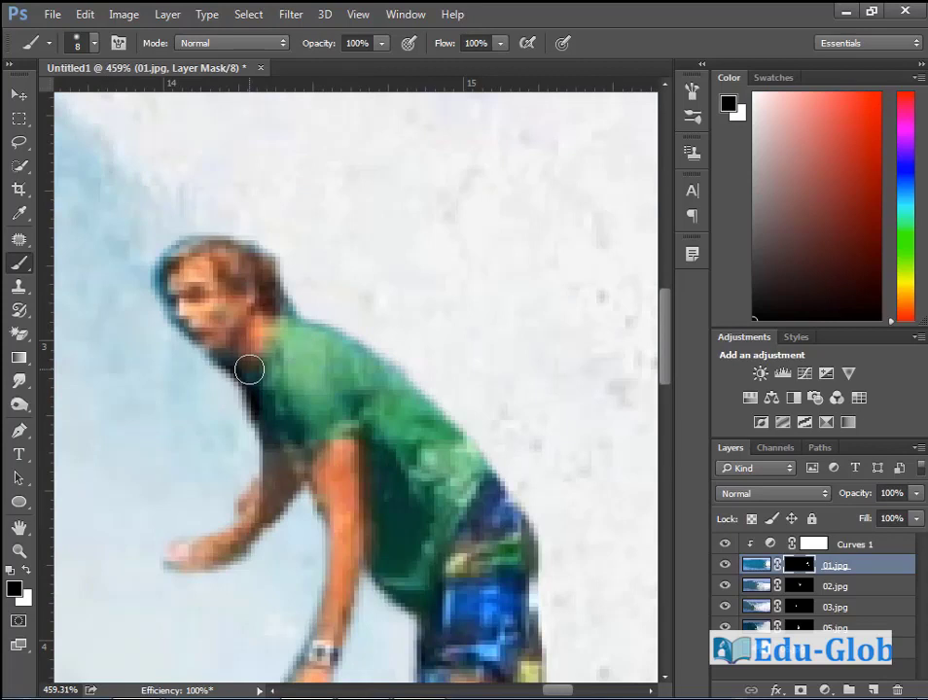
click(381, 43)
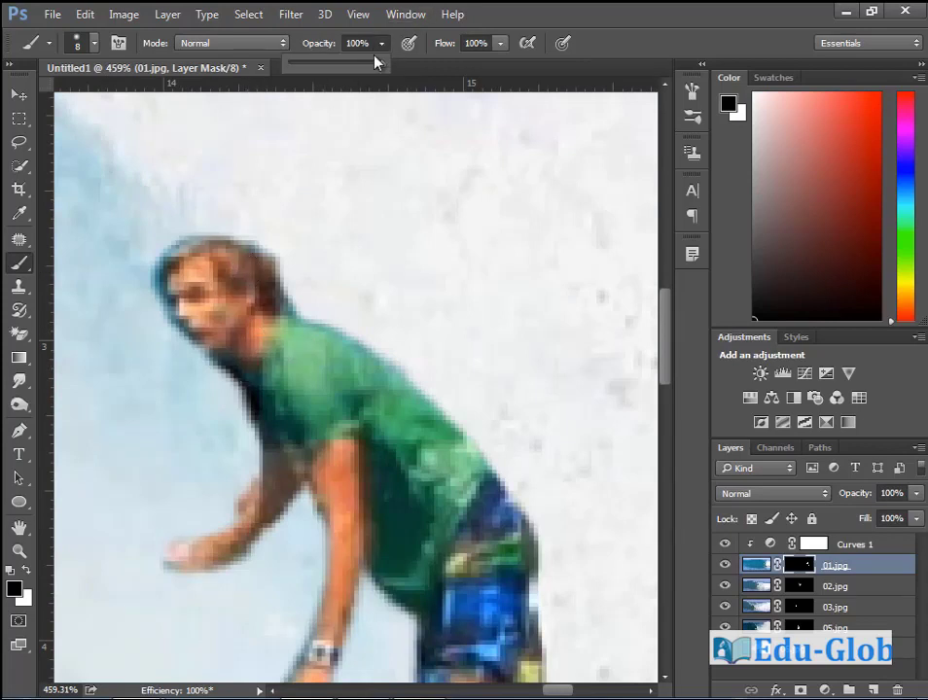
drag(353, 68, 354, 70)
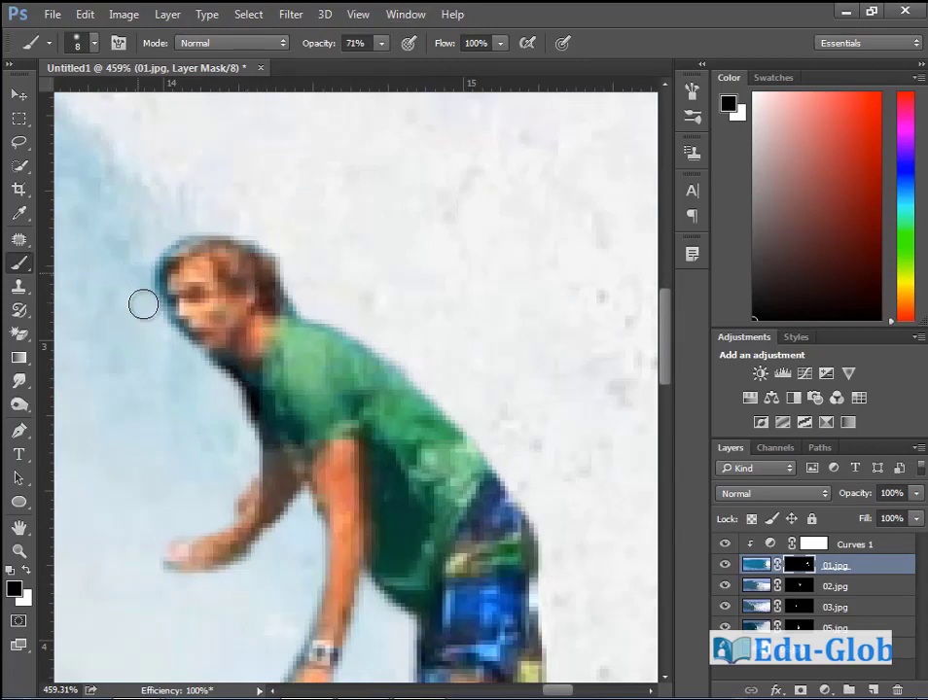
mouse_move(145, 270)
mouse_down()
mouse_move(158, 325)
mouse_move(243, 417)
mouse_move(251, 462)
mouse_up()
- Paint out the fringe around the surfer's lower hand and the hem of the shorts on the 01.jpg mask
key(space)
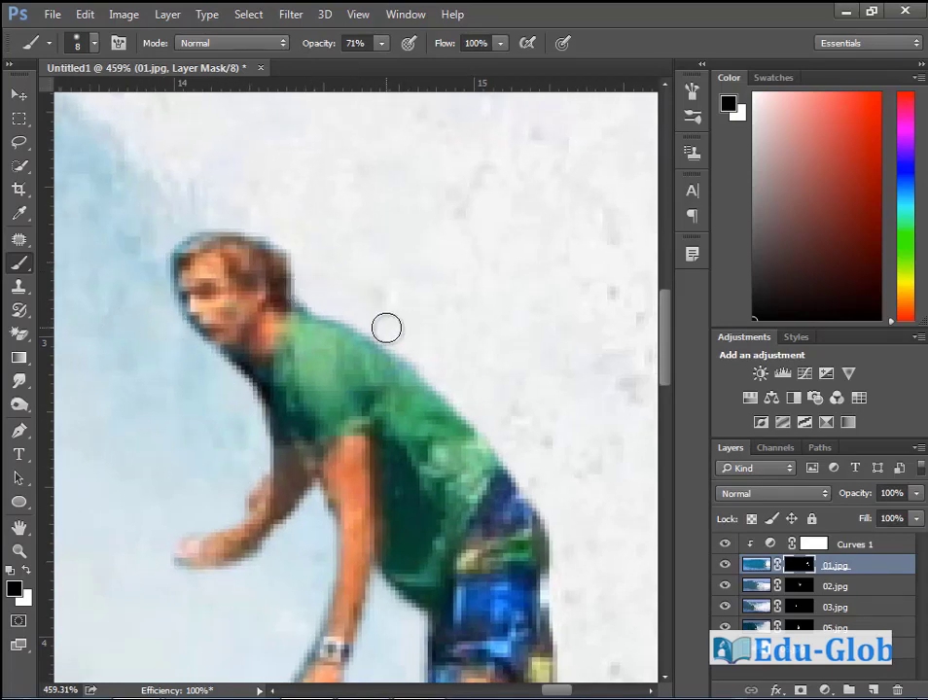
key(space)
drag(475, 391, 428, 241)
key(space)
drag(275, 476, 306, 352)
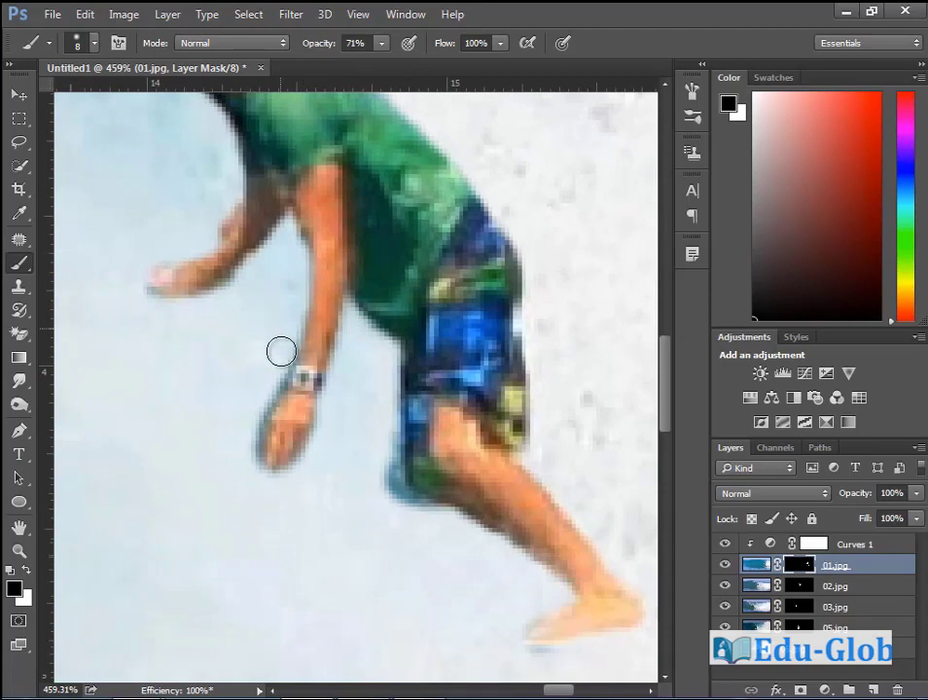
drag(251, 421, 317, 448)
key(space)
drag(380, 481, 441, 548)
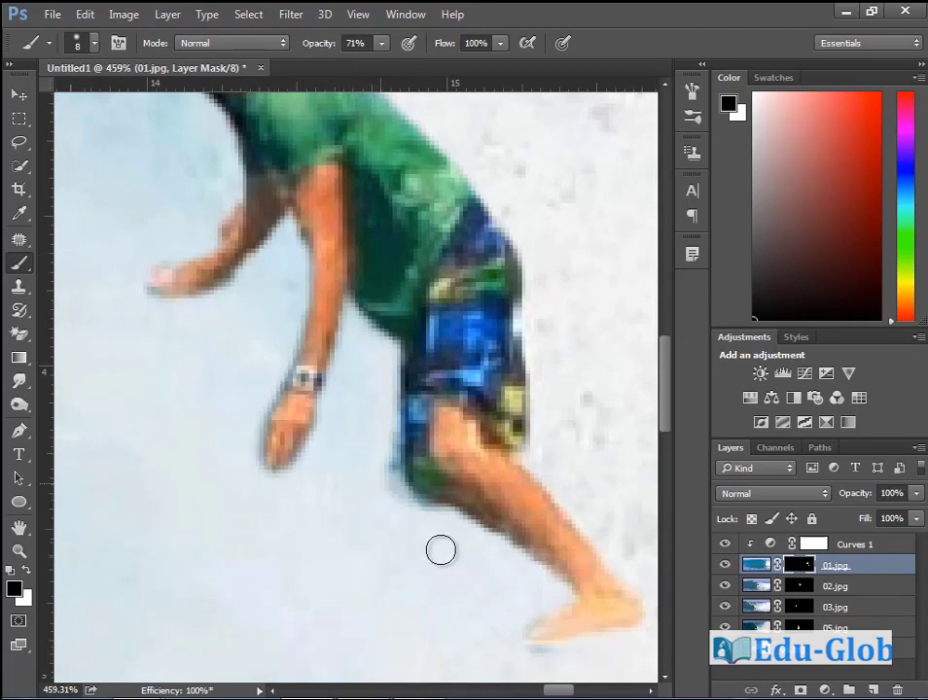
- Add a Curves adjustment clipped to the 02.jpg layer and lift its RGB midtones slightly
key(space)
drag(569, 360, 617, 367)
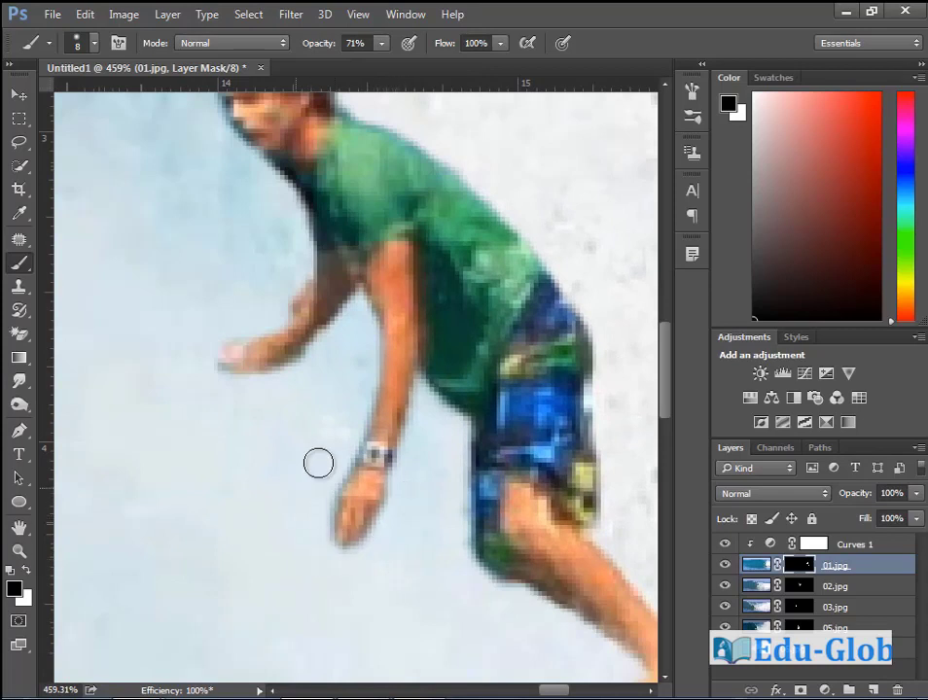
key(ctrl+0)
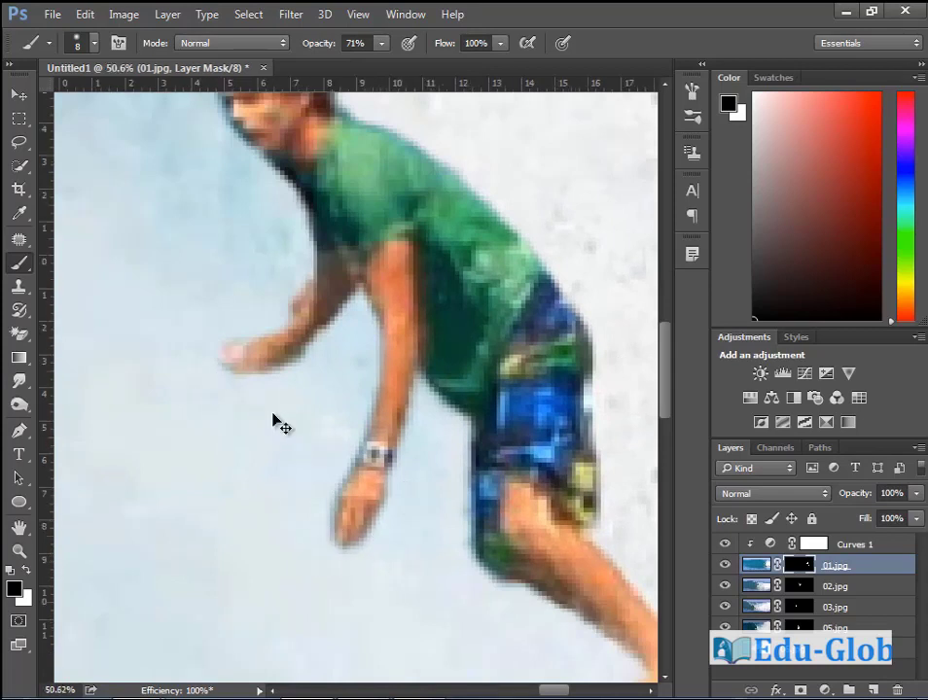
click(835, 588)
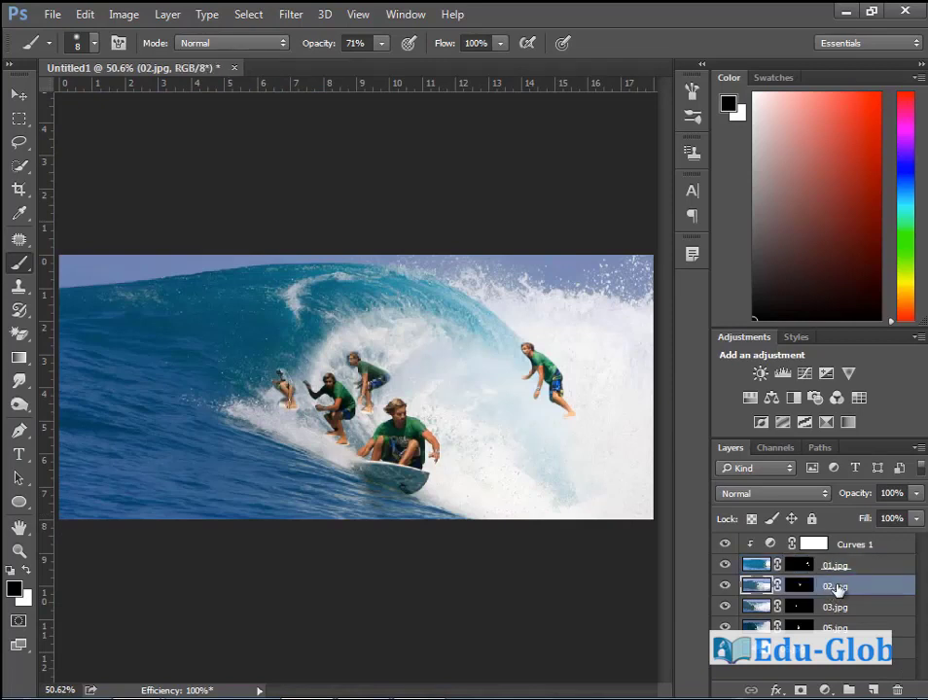
click(803, 375)
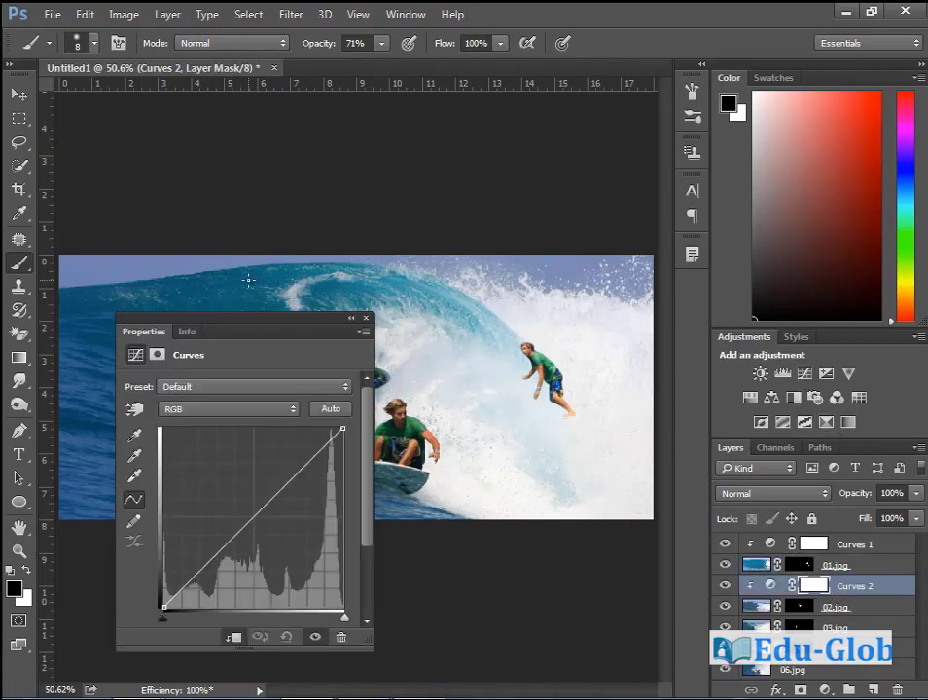
drag(260, 328, 613, 253)
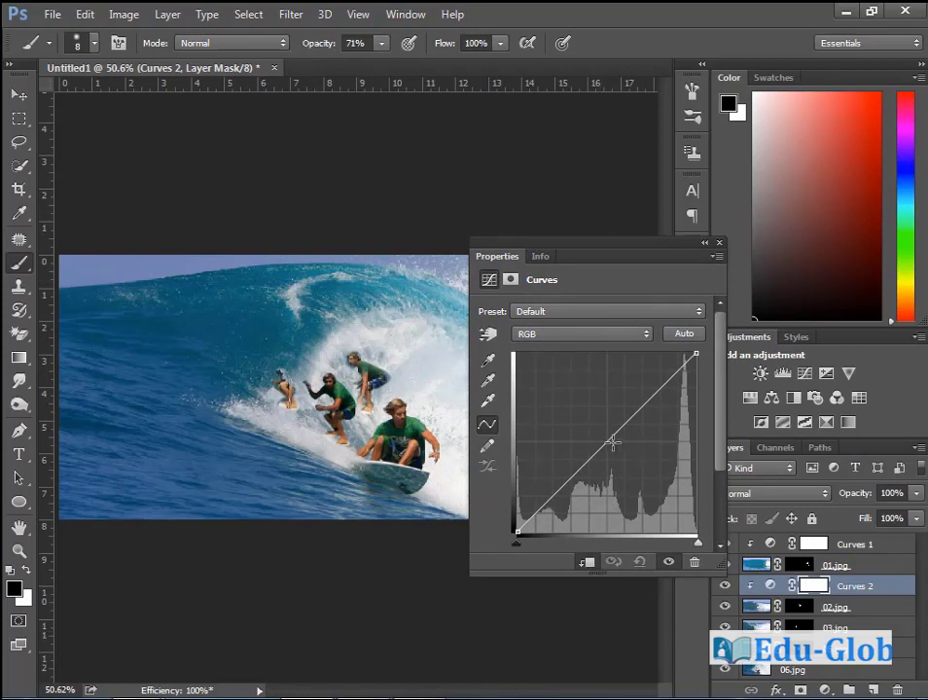
drag(612, 444, 599, 438)
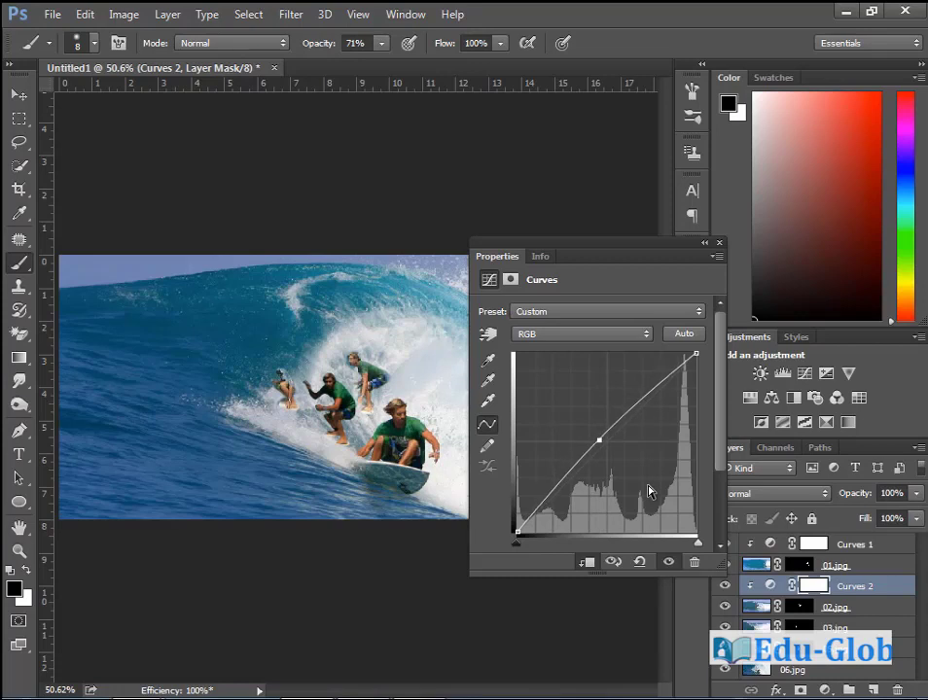
- Nudge the midtone point of the 02.jpg layer's curve further up to brighten the surfer
key(Up)
key(Up)
key(Up)
key(Up)
key(Up)
key(Up)
key(Up)
key(Up)
key(Up)
key(Up)
key(Up)
key(Up)
key(Up)
key(Up)
key(Up)
key(Up)
key(Up)
key(Up)
key(Up)
key(Up)
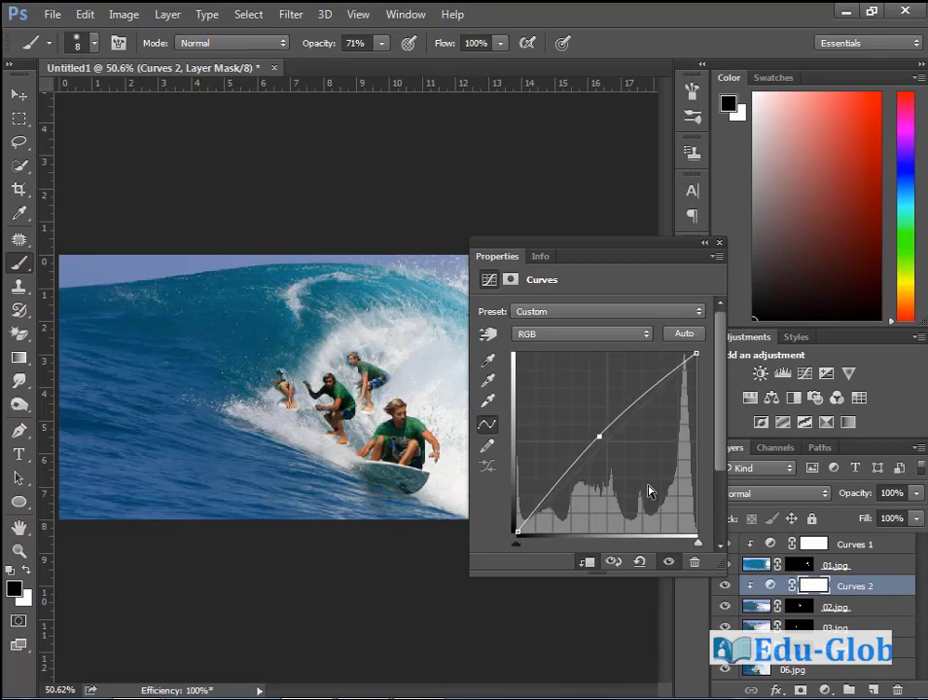
key(Down)
key(Down)
key(Down)
key(Down)
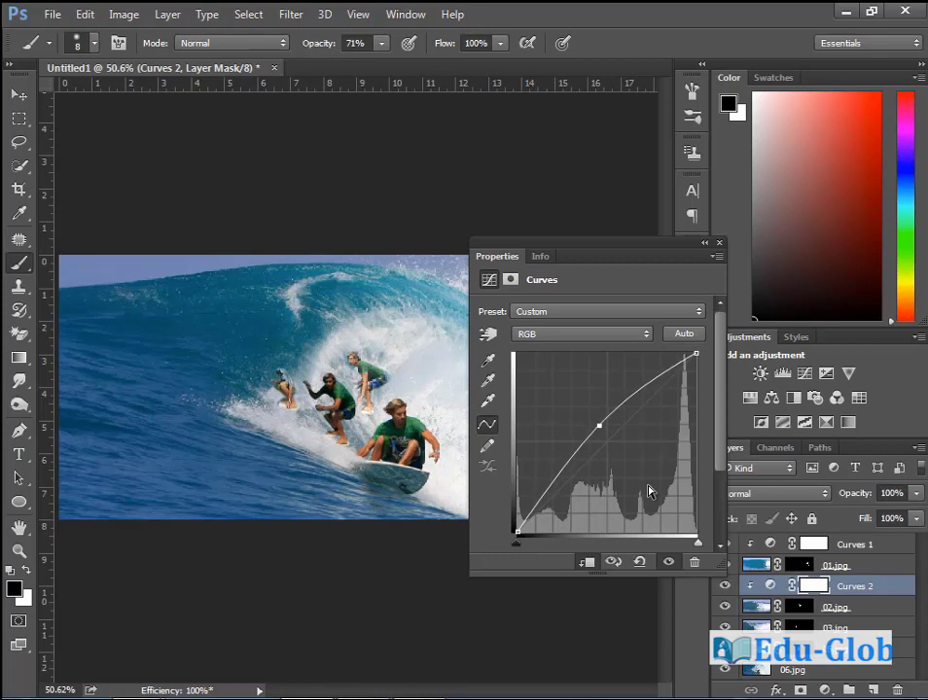
click(718, 243)
- Add a Curves adjustment clipped to the 03.jpg layer and raise its RGB midtones very slightly
click(836, 627)
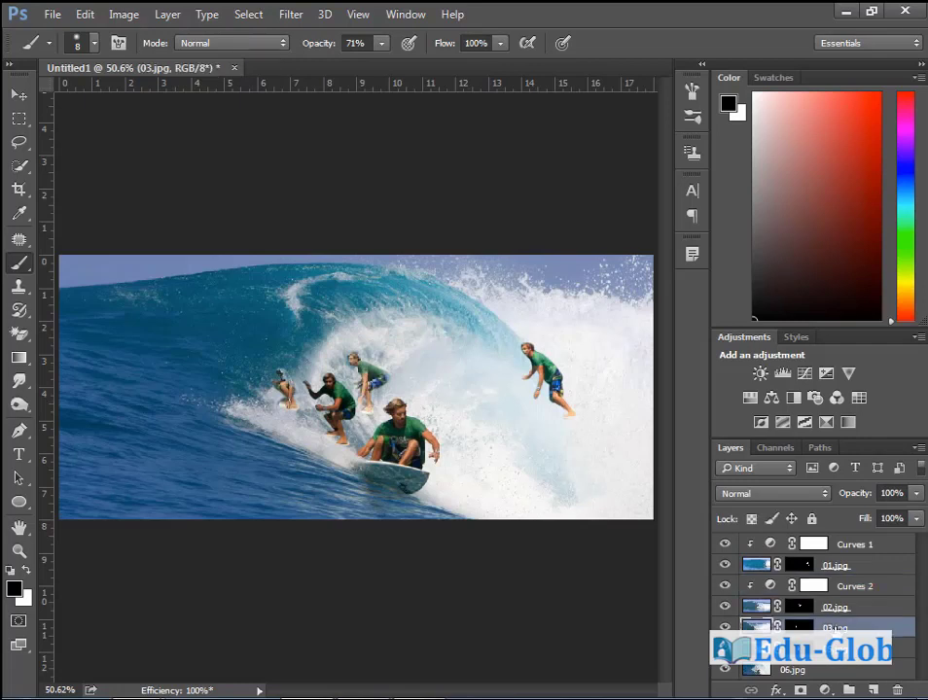
click(782, 373)
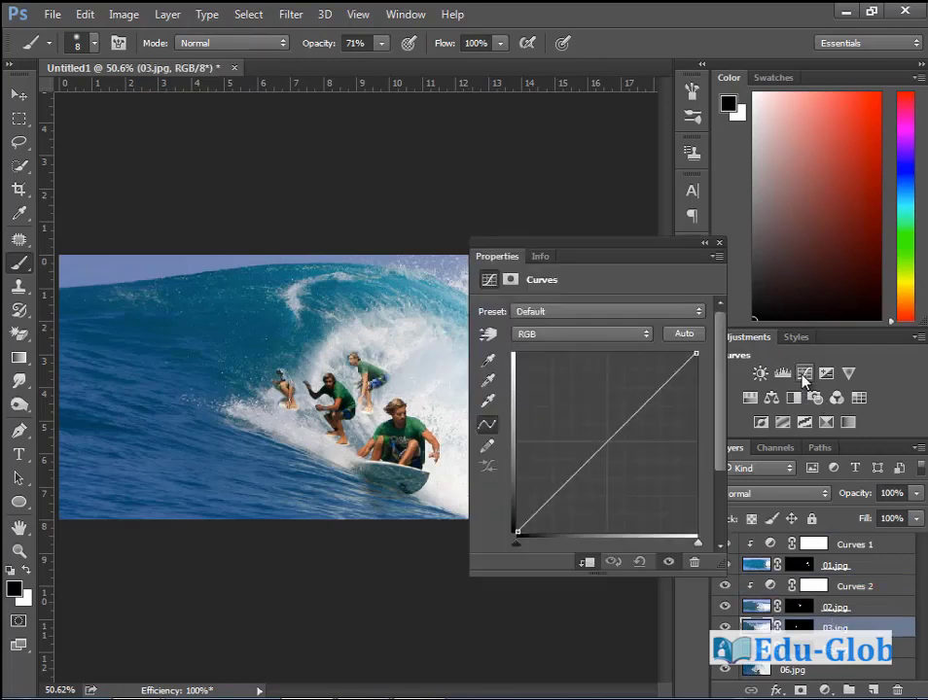
drag(604, 453, 589, 455)
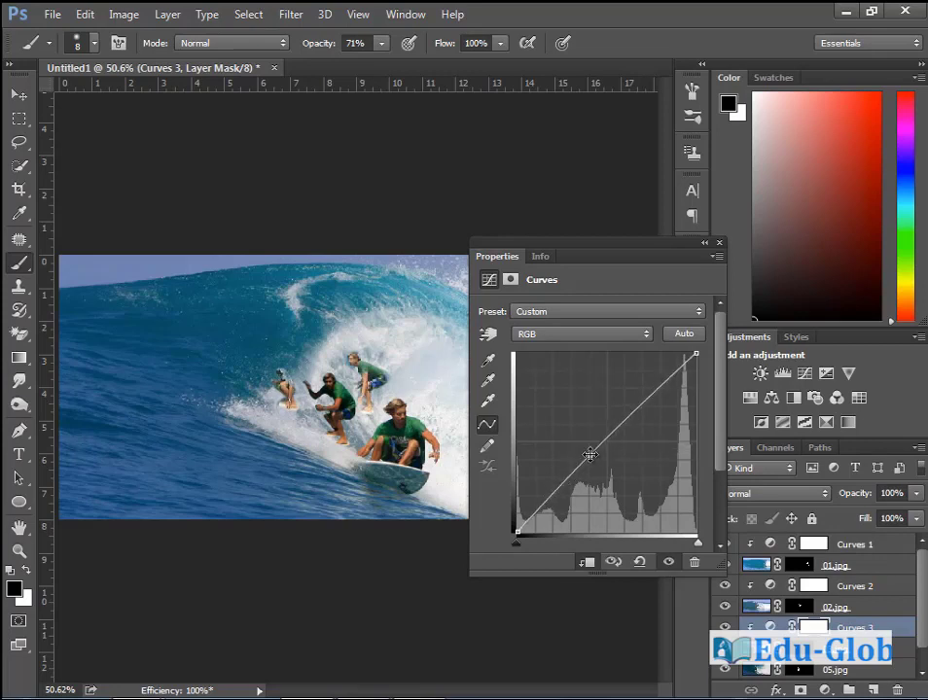
click(720, 244)
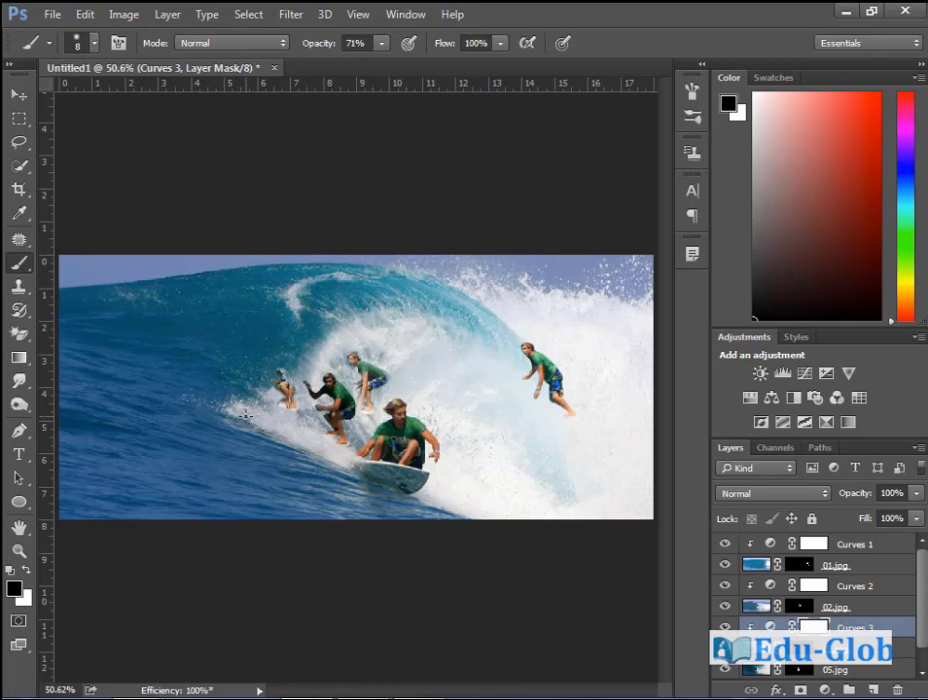
- Flatten the surfing composite into a single layer
key(ctrl+minus)
key(ctrl+minus)
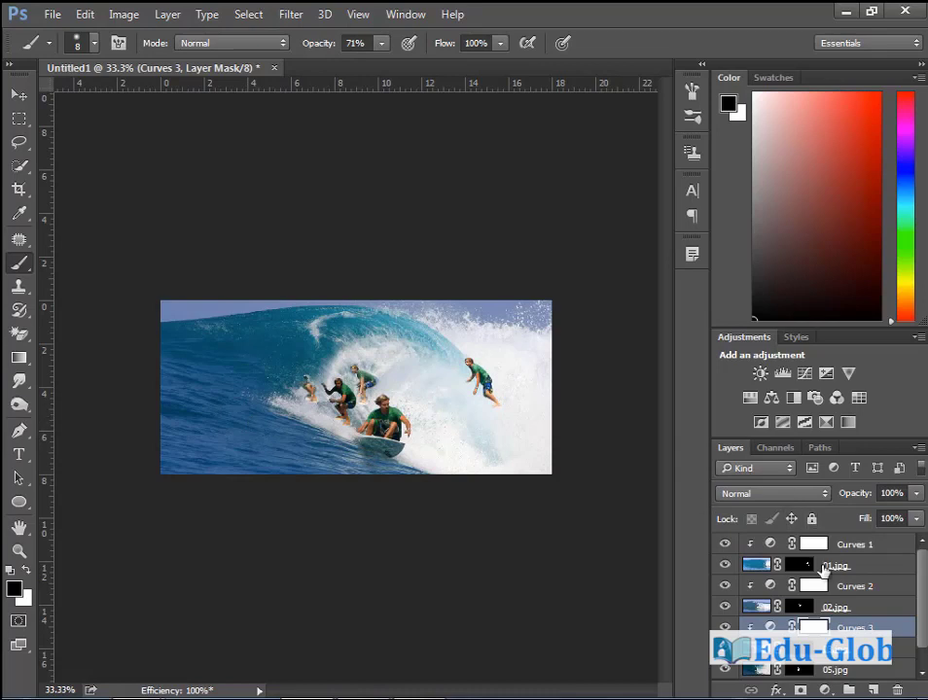
click(918, 449)
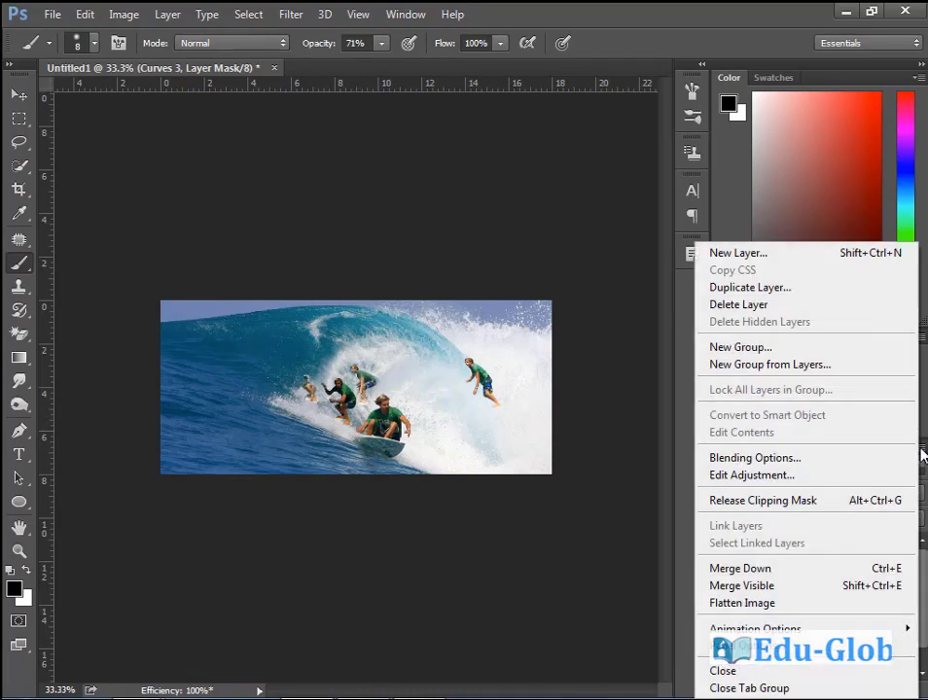
click(781, 605)
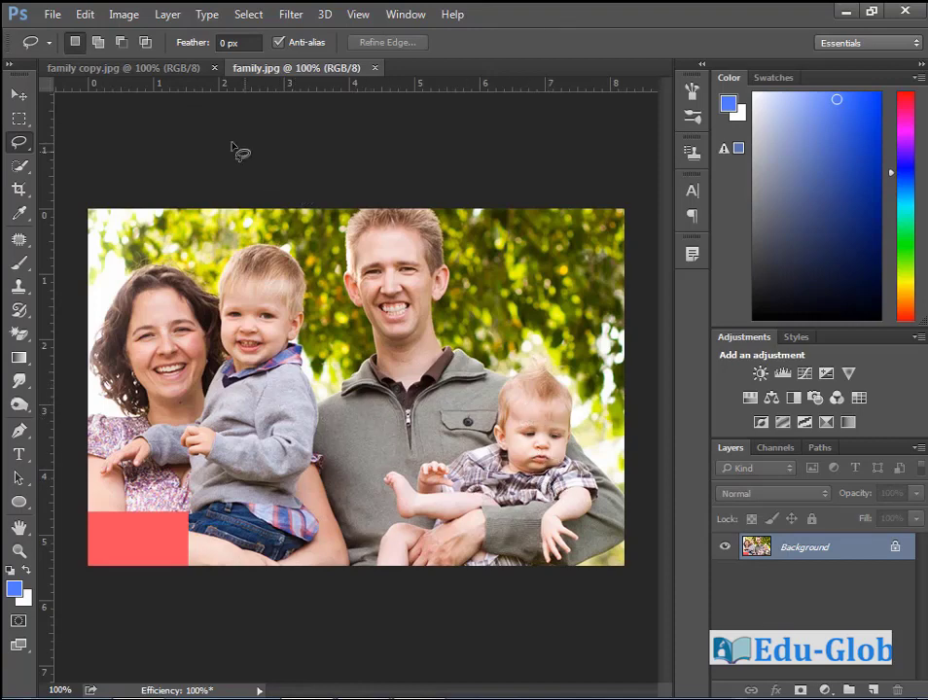
- Compare the two open family photos and load family copy.jpg and family.jpg into one layered document with Load Files into Stack
click(146, 68)
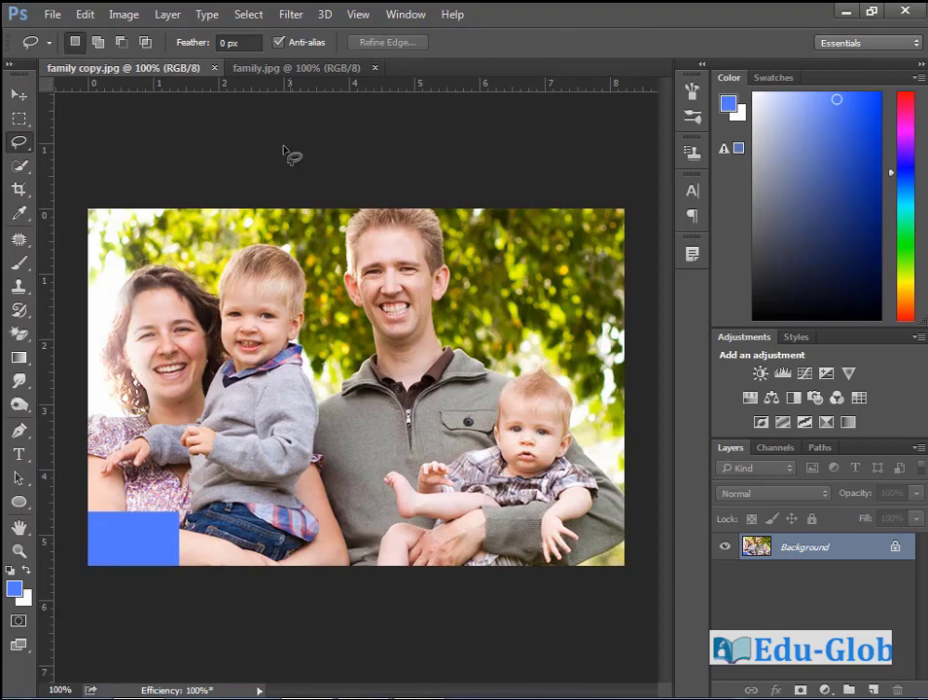
click(301, 70)
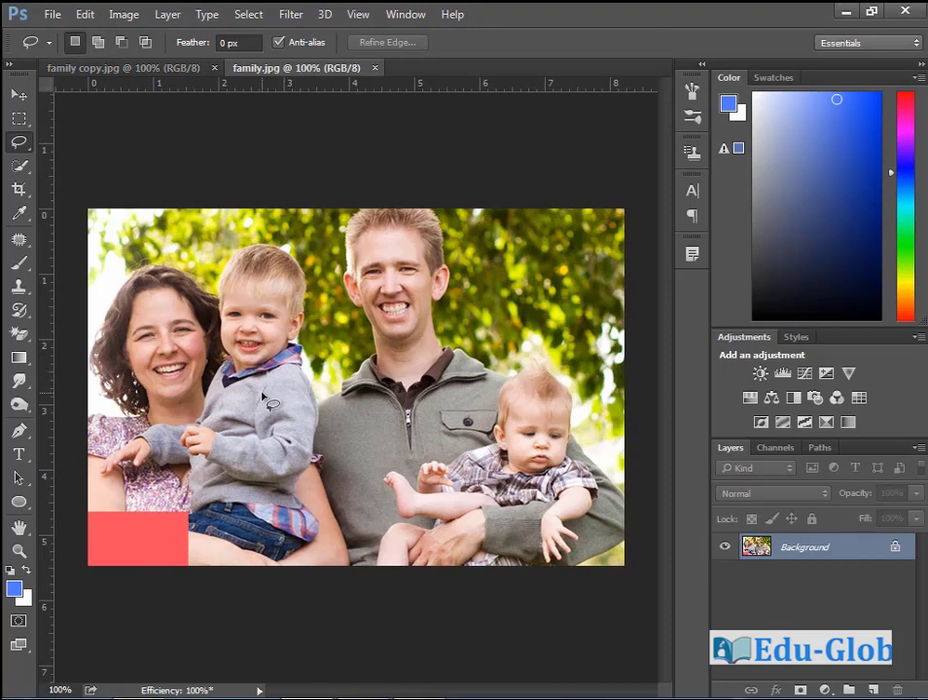
click(58, 19)
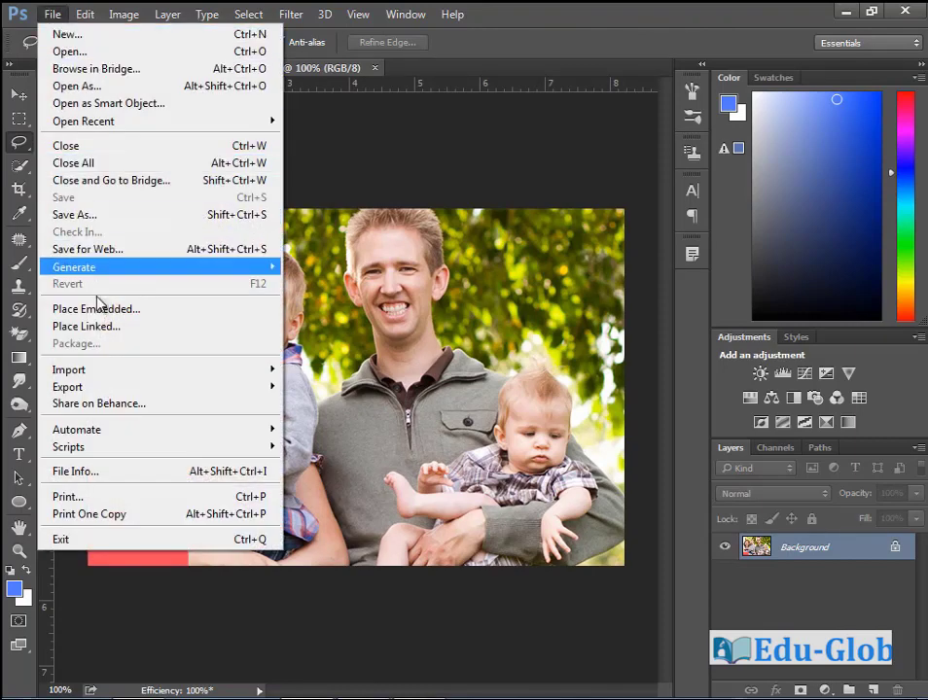
mouse_move(106, 446)
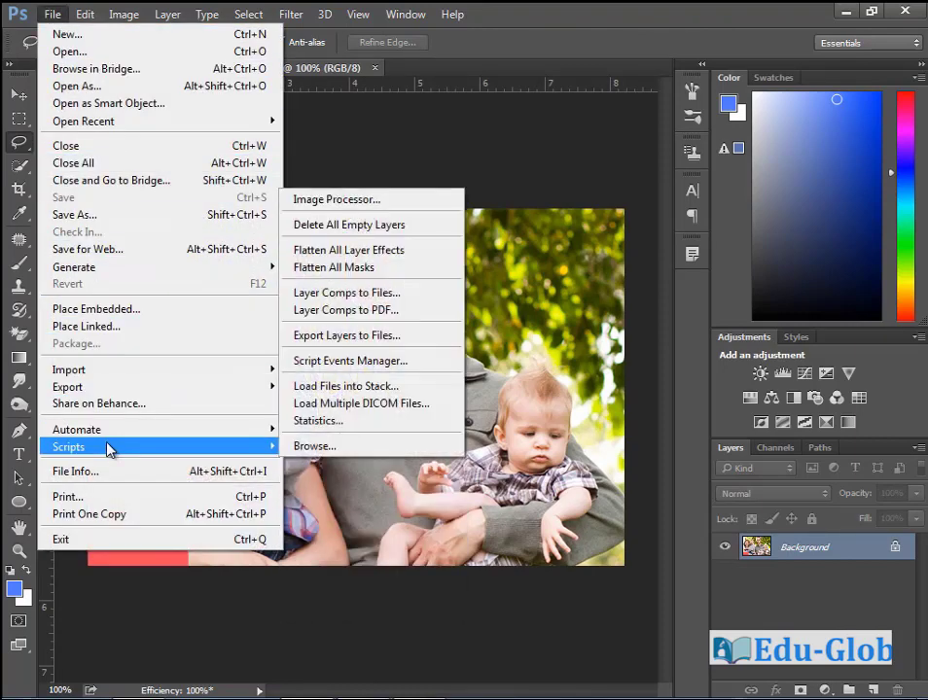
click(414, 389)
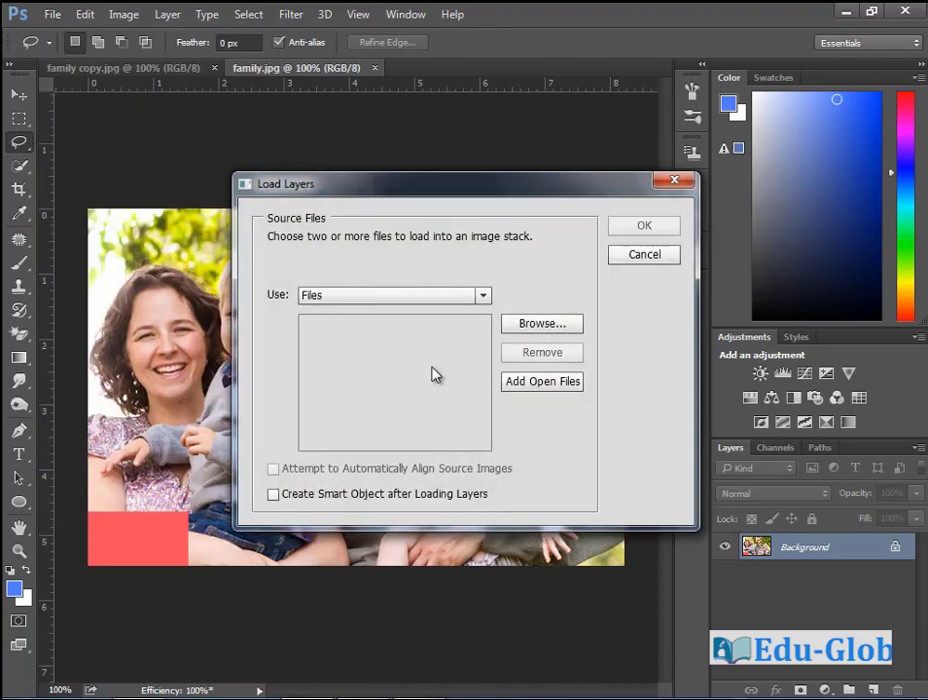
click(536, 326)
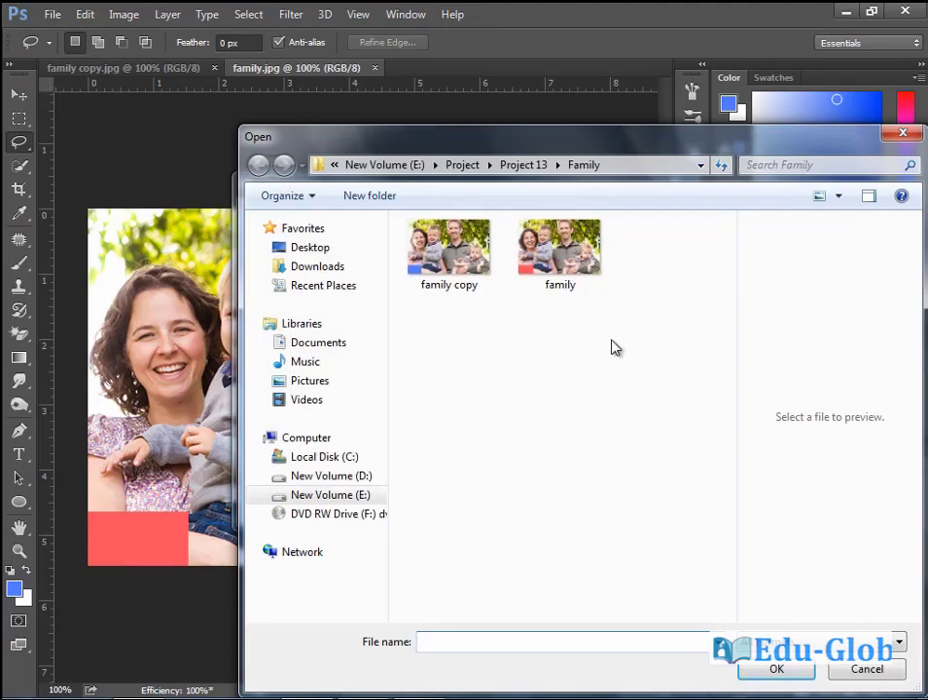
drag(613, 346, 400, 216)
click(778, 671)
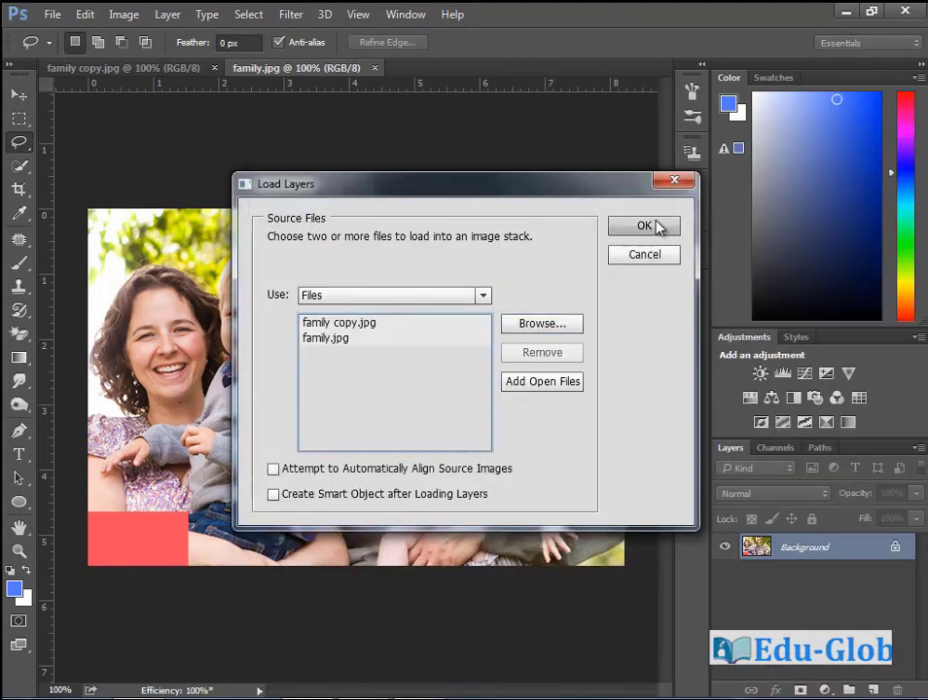
click(654, 228)
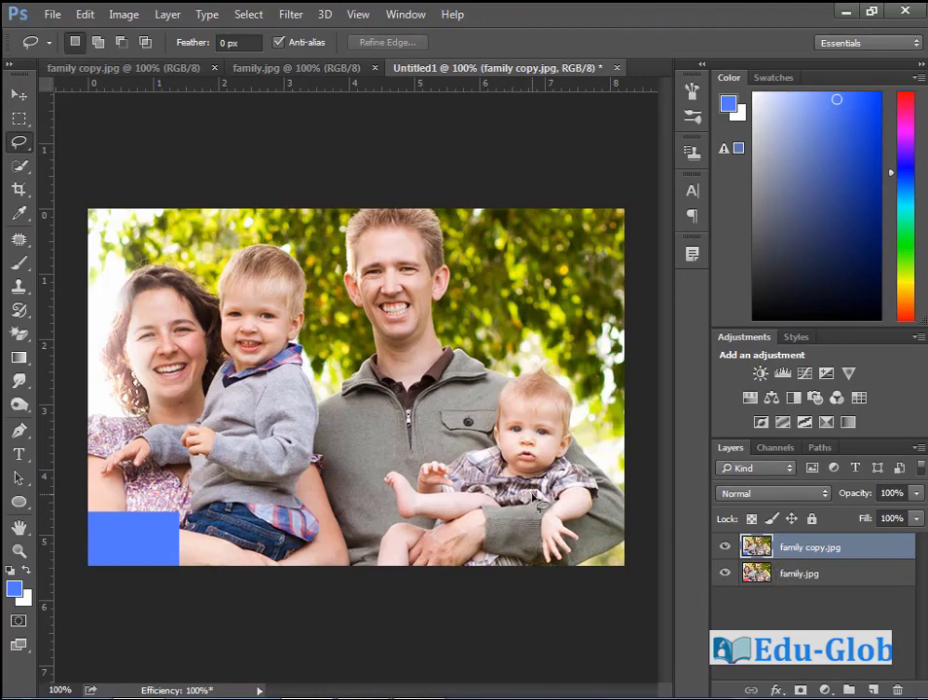
- Toggle the visibility of the family copy.jpg layer to compare it with the family.jpg layer below
click(724, 548)
click(724, 548)
click(724, 547)
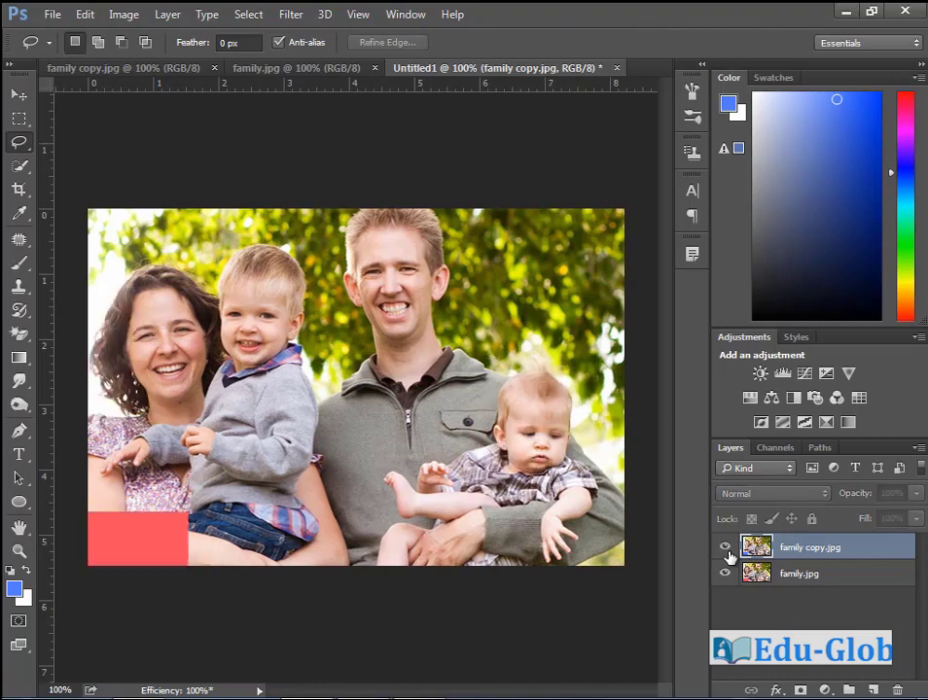
click(724, 547)
click(724, 547)
click(724, 547)
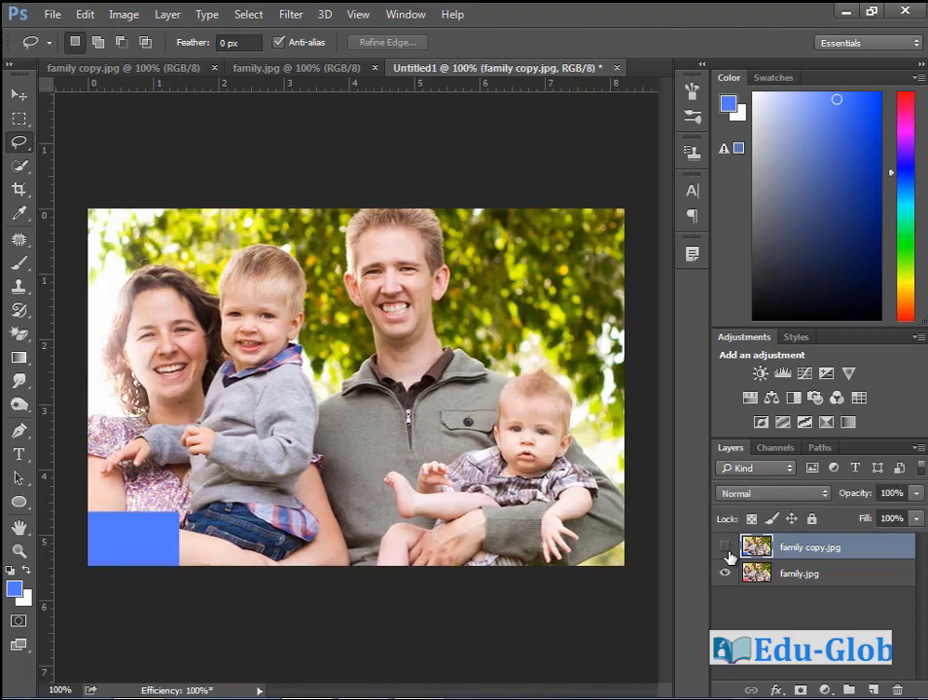
click(725, 547)
- Auto-align the family copy.jpg and family.jpg layers using the Auto projection
shift+click(819, 578)
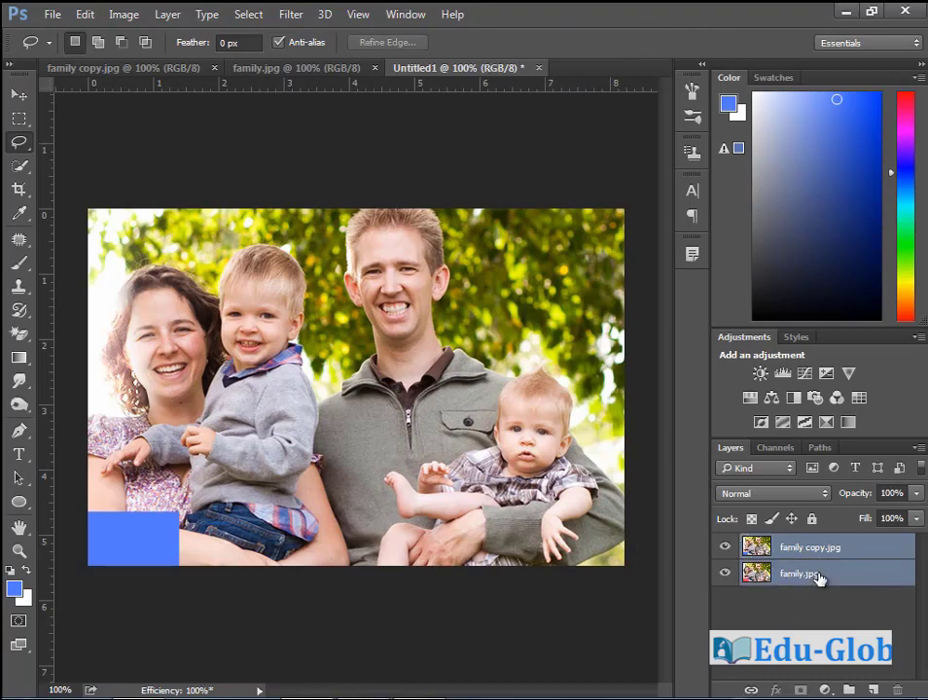
click(89, 15)
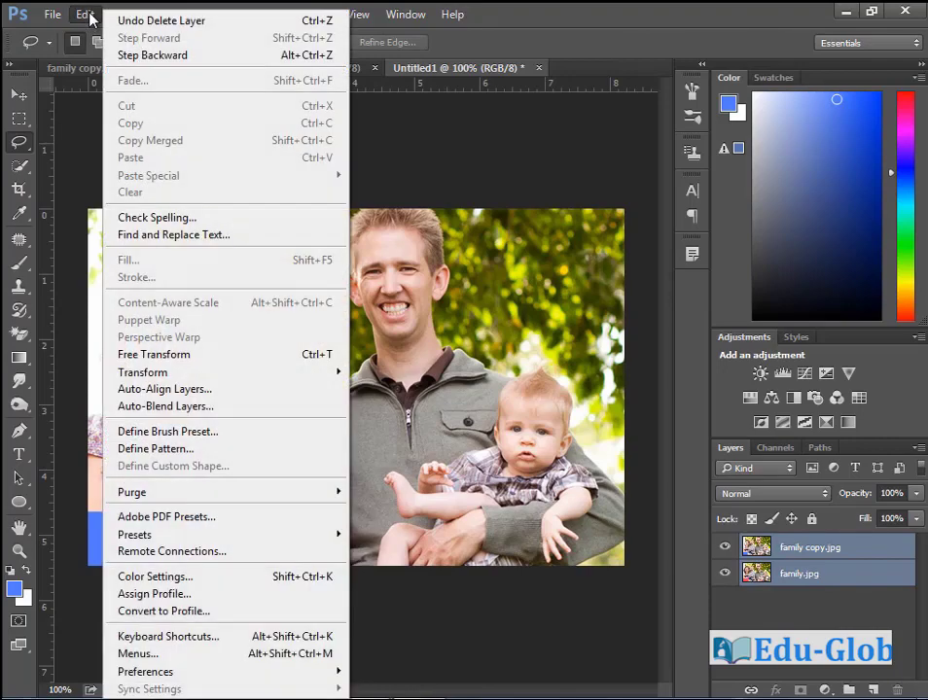
click(194, 389)
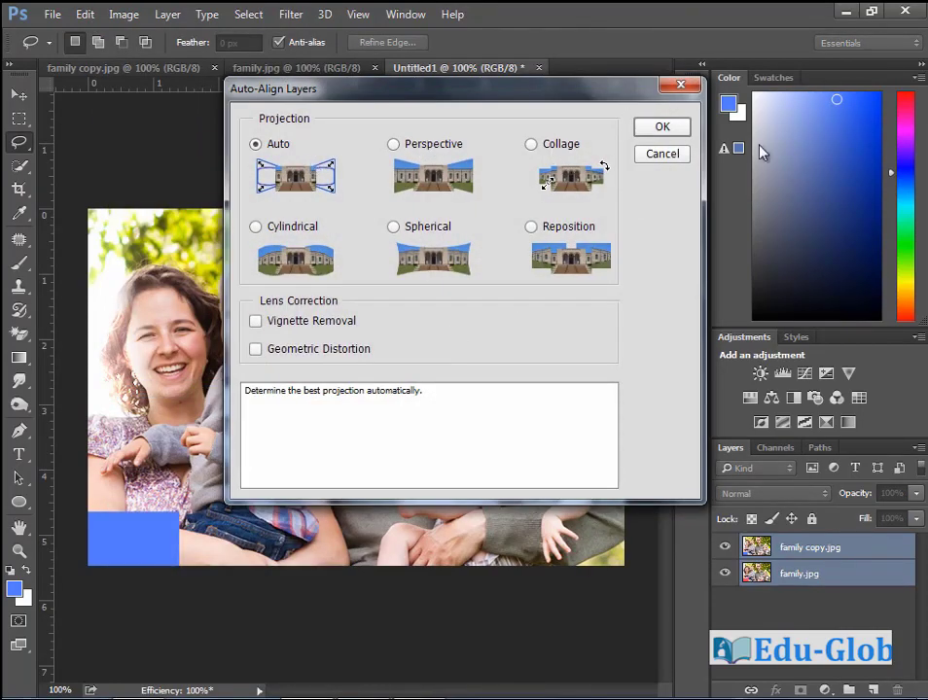
click(678, 134)
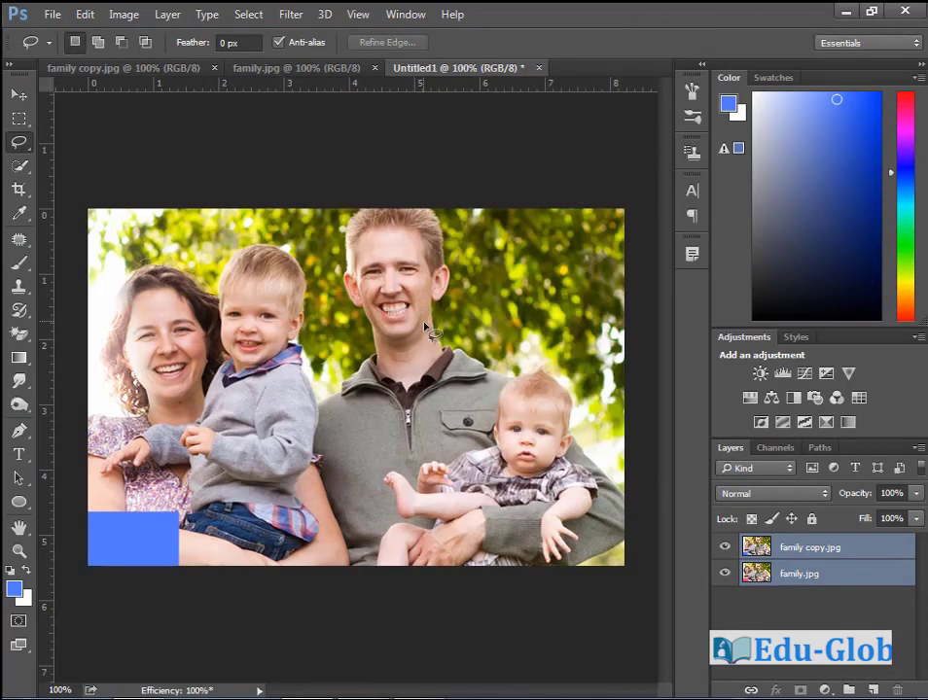
- Add a black layer mask to the family copy.jpg layer and set the mask density to 45%
click(838, 552)
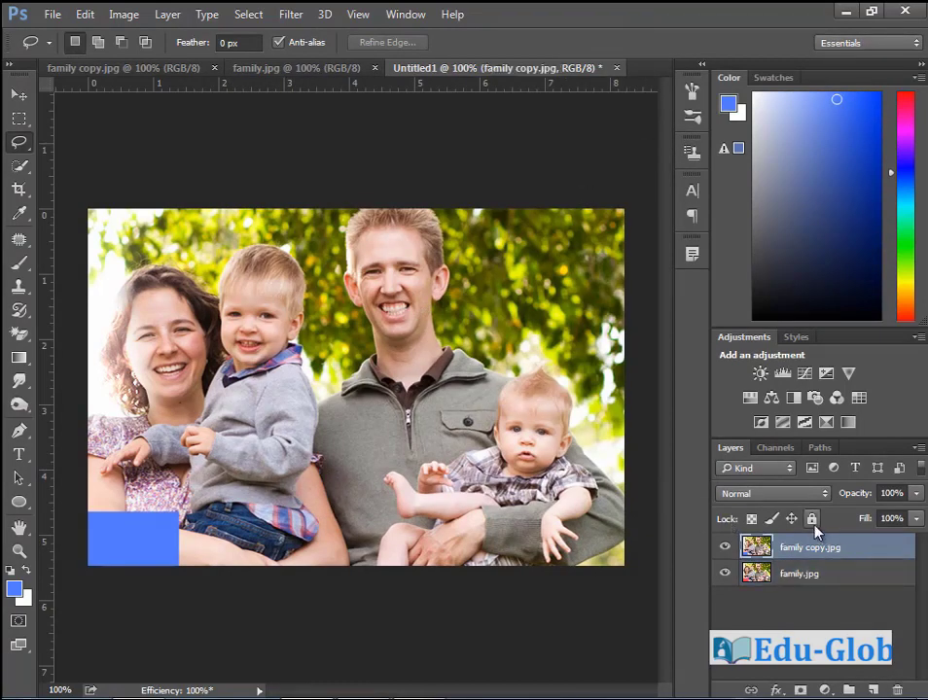
alt+click(801, 691)
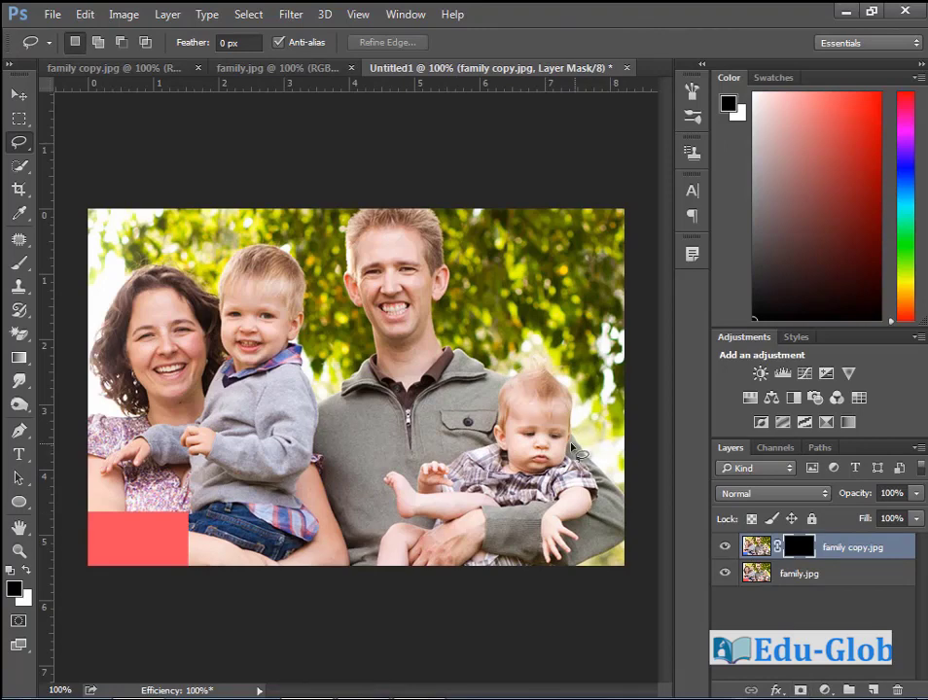
click(403, 16)
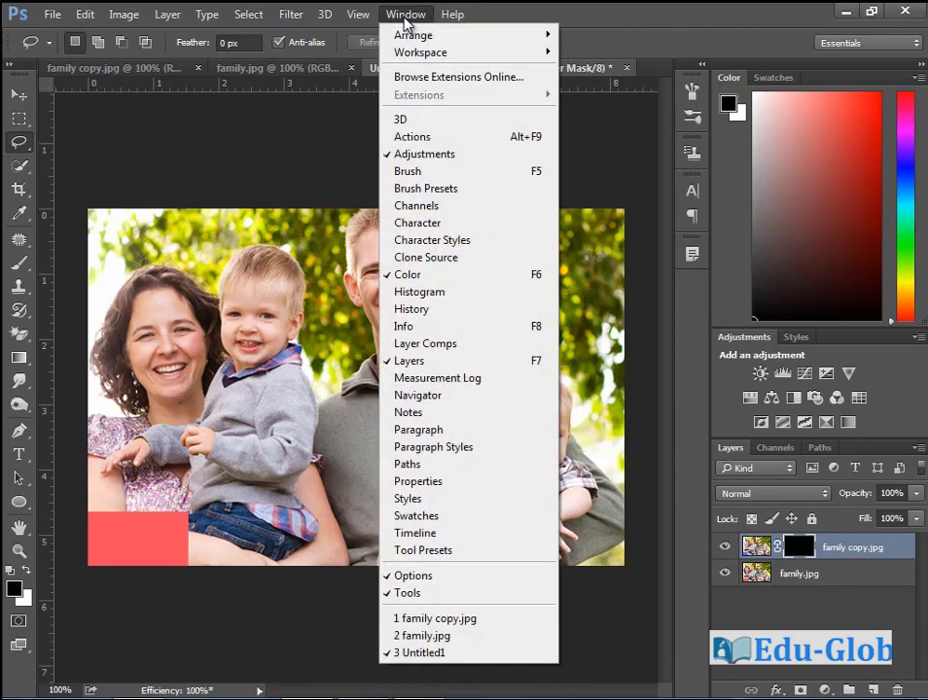
click(439, 481)
drag(700, 385, 581, 390)
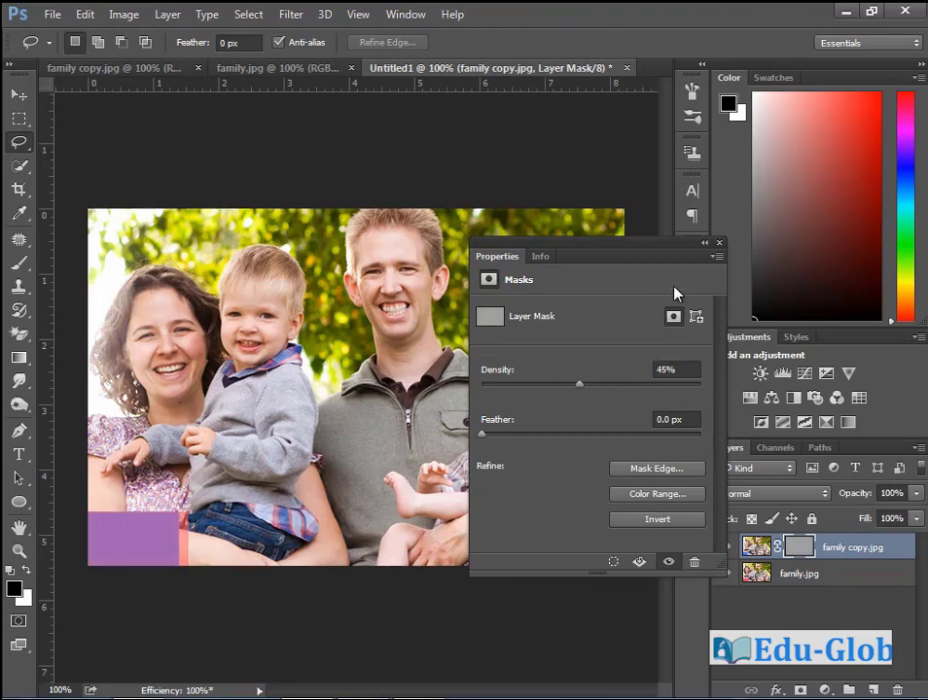
click(705, 245)
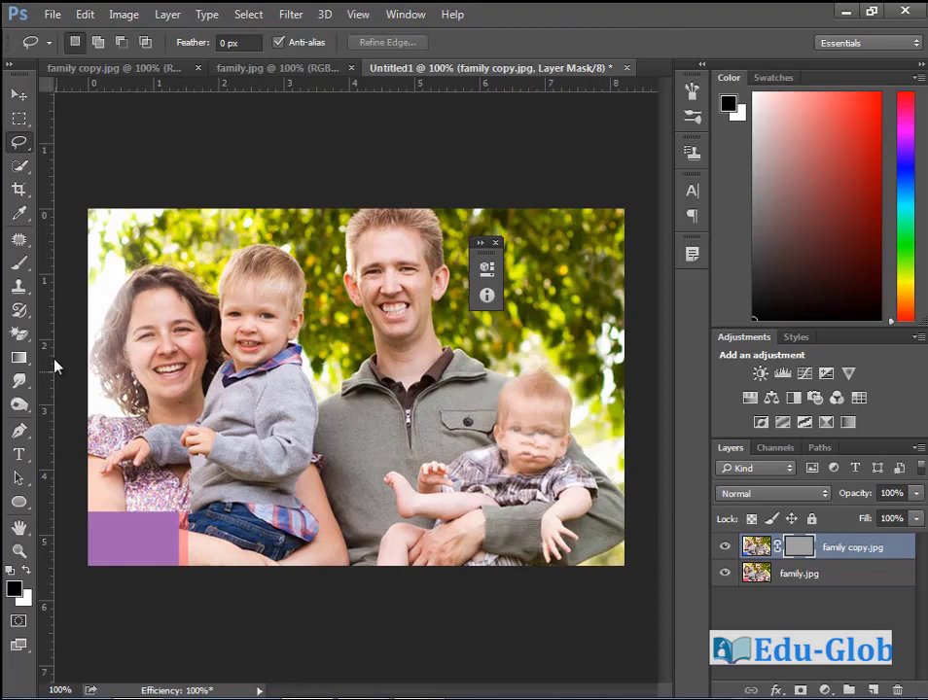
- Paint white with the Brush on the family copy.jpg layer mask over the baby's head to reveal that face
click(21, 265)
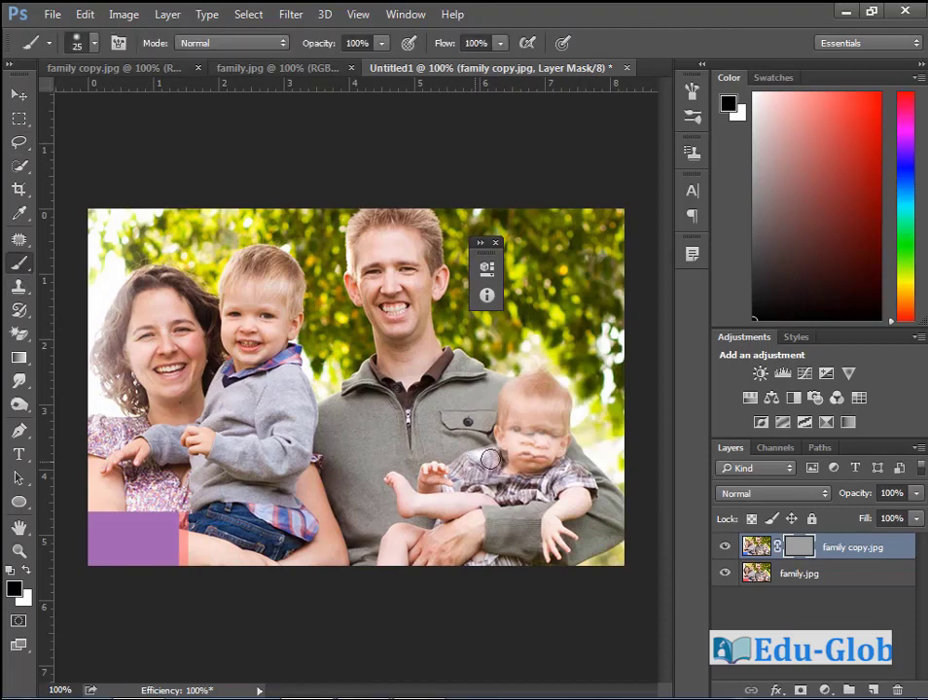
click(27, 572)
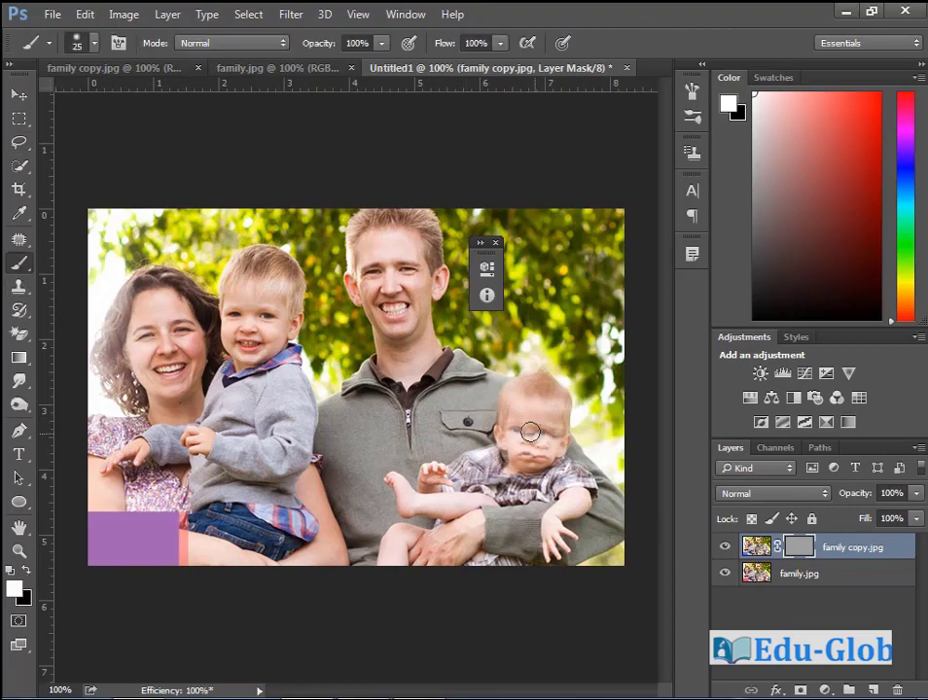
drag(536, 423, 532, 454)
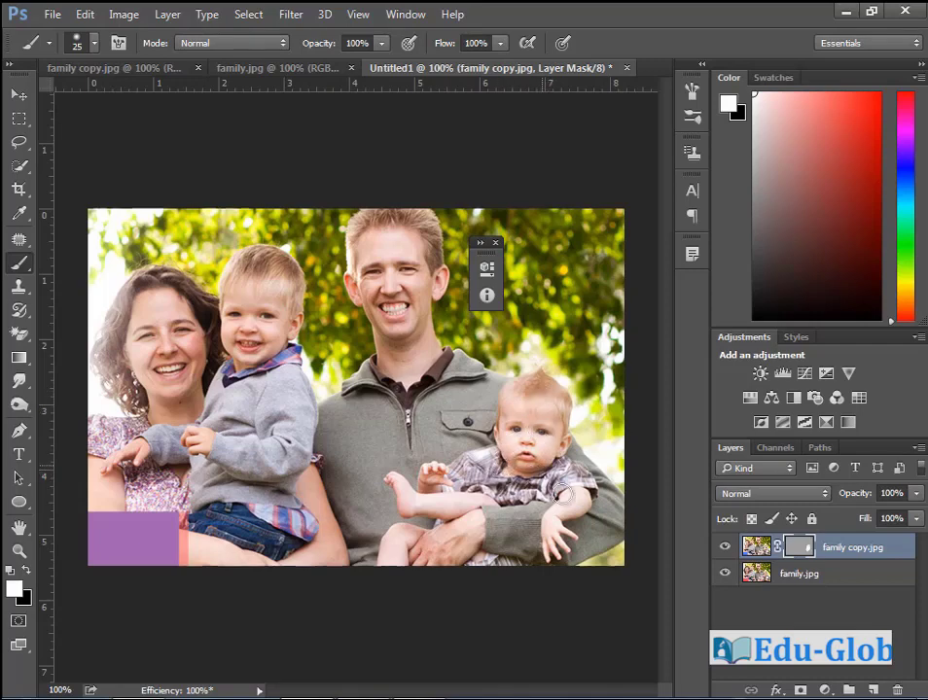
- View the family copy.jpg mask on its own and paint white over the missed spots in the baby's head area
alt+click(800, 549)
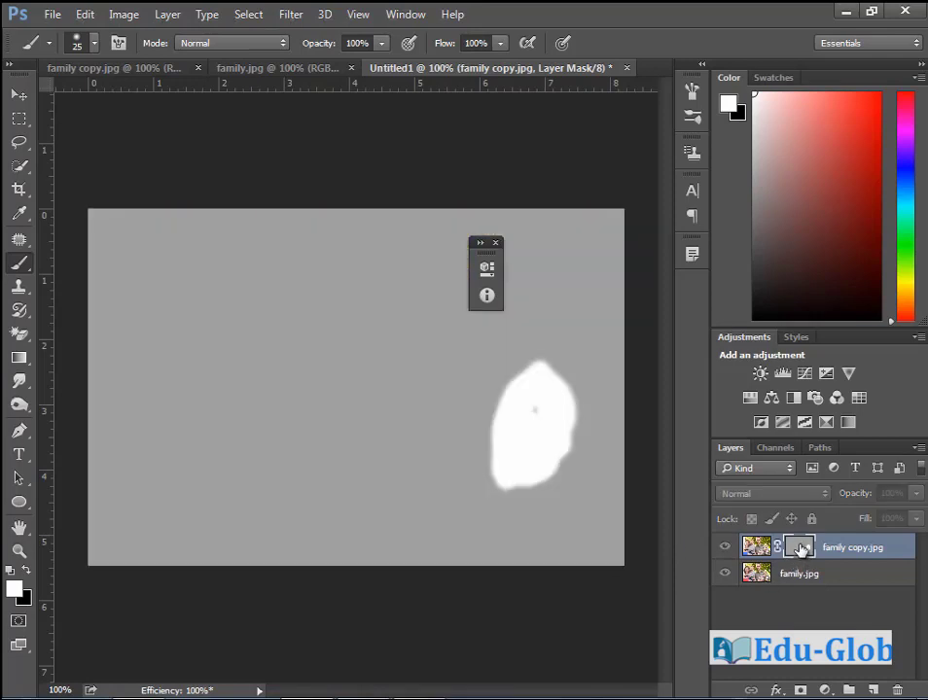
mouse_move(572, 463)
mouse_down()
mouse_move(536, 413)
mouse_move(512, 448)
mouse_move(530, 398)
mouse_up()
alt+click(803, 550)
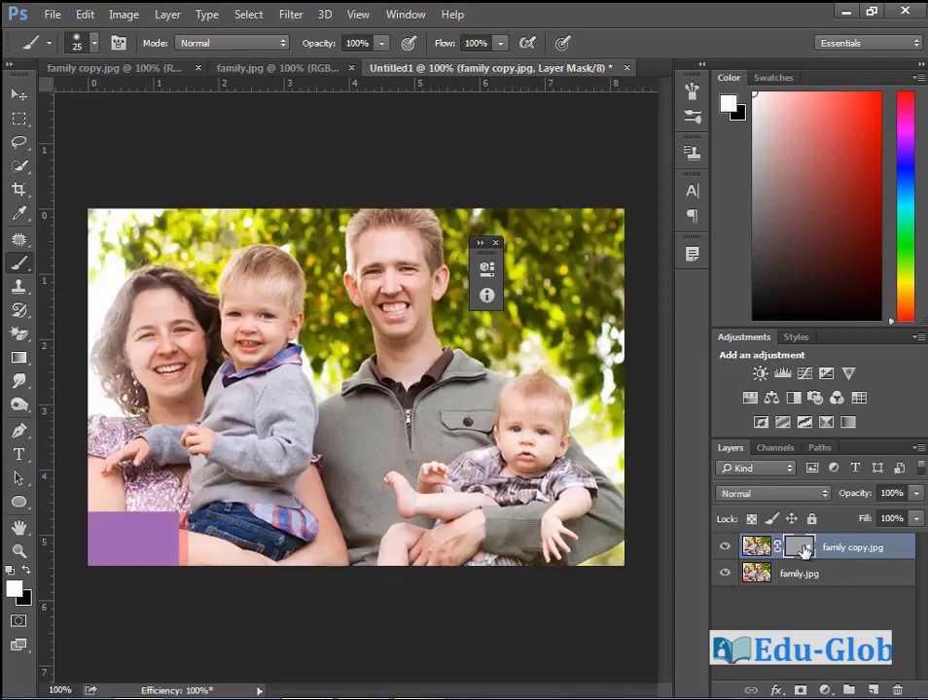
- Set the layer mask density to 100% and dock the collapsed mask properties with the other collapsed panels
click(488, 272)
drag(327, 390, 471, 392)
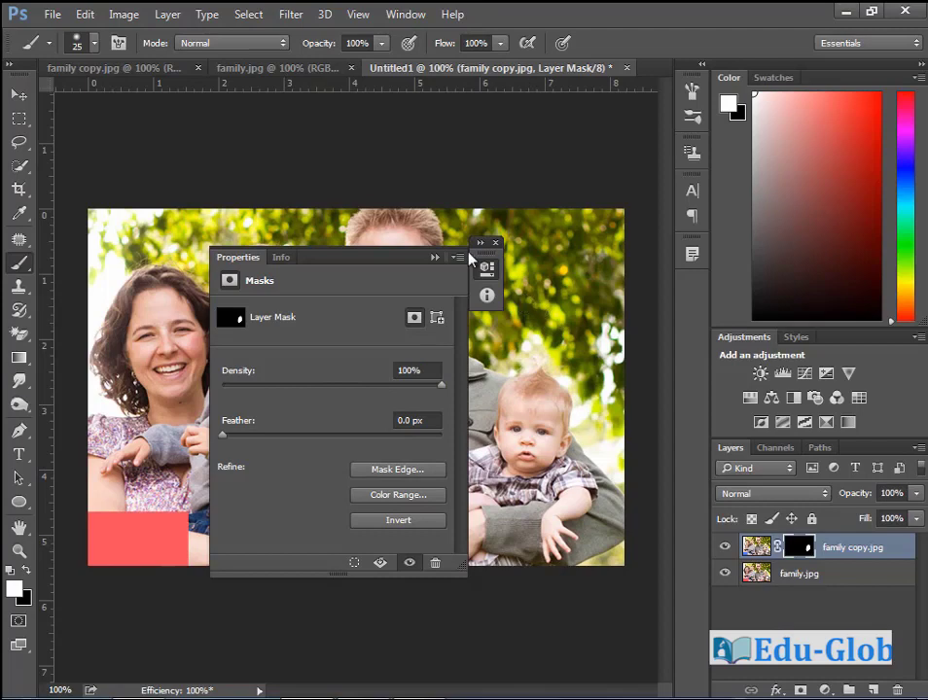
click(481, 244)
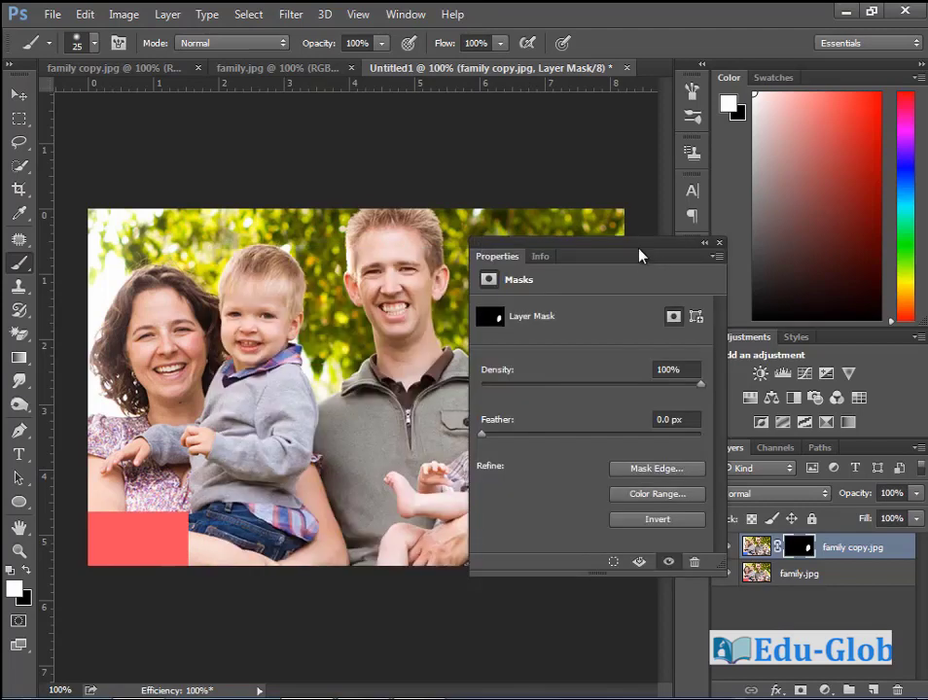
click(703, 244)
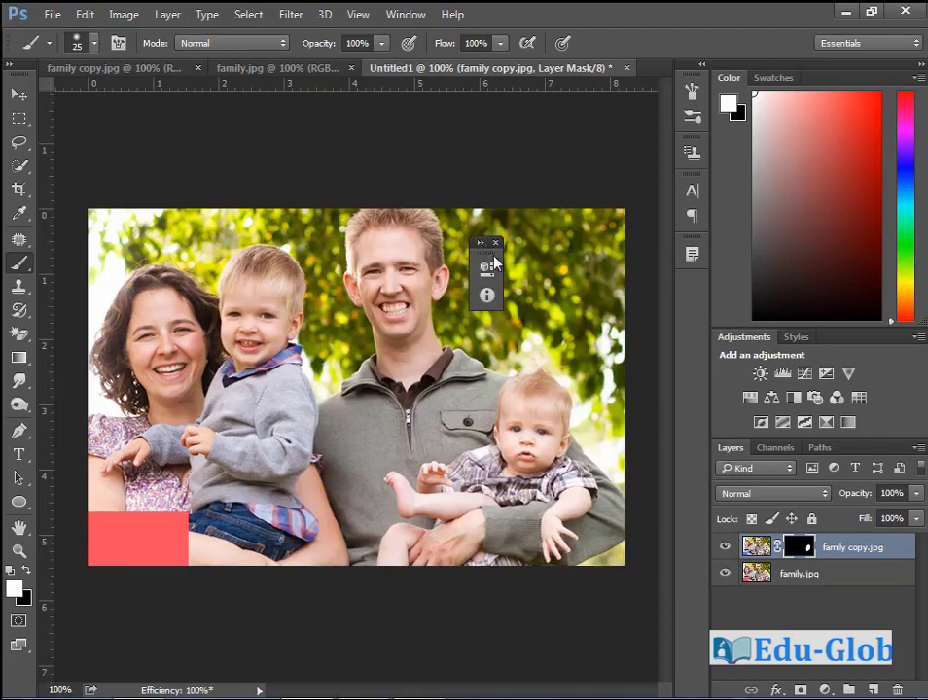
drag(494, 263, 695, 304)
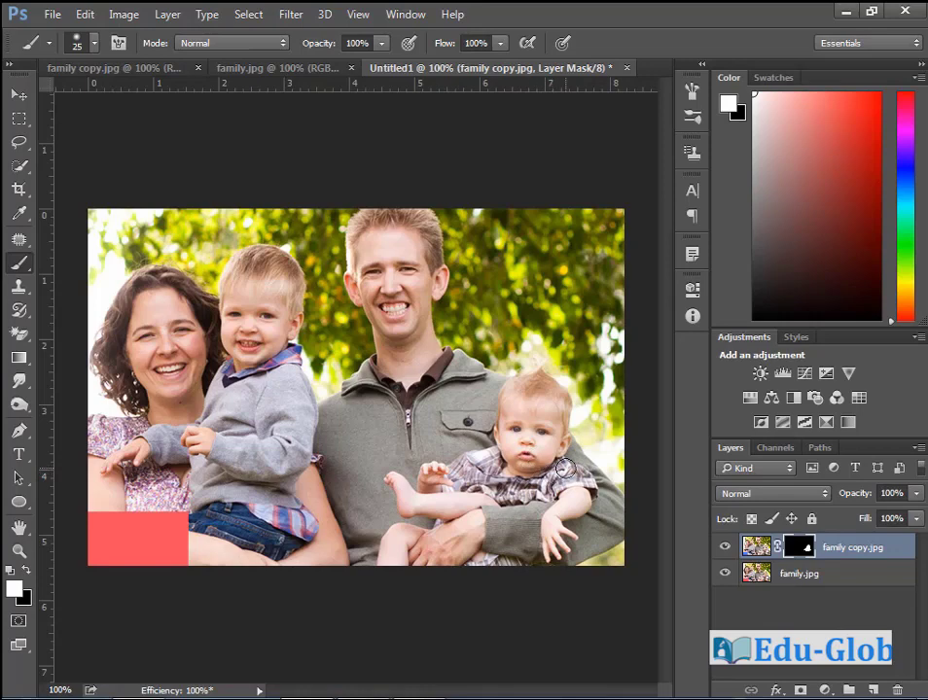
- Refine the mask along the baby's shirt and shoulder with a white brush reduced to size 10
drag(499, 418, 609, 524)
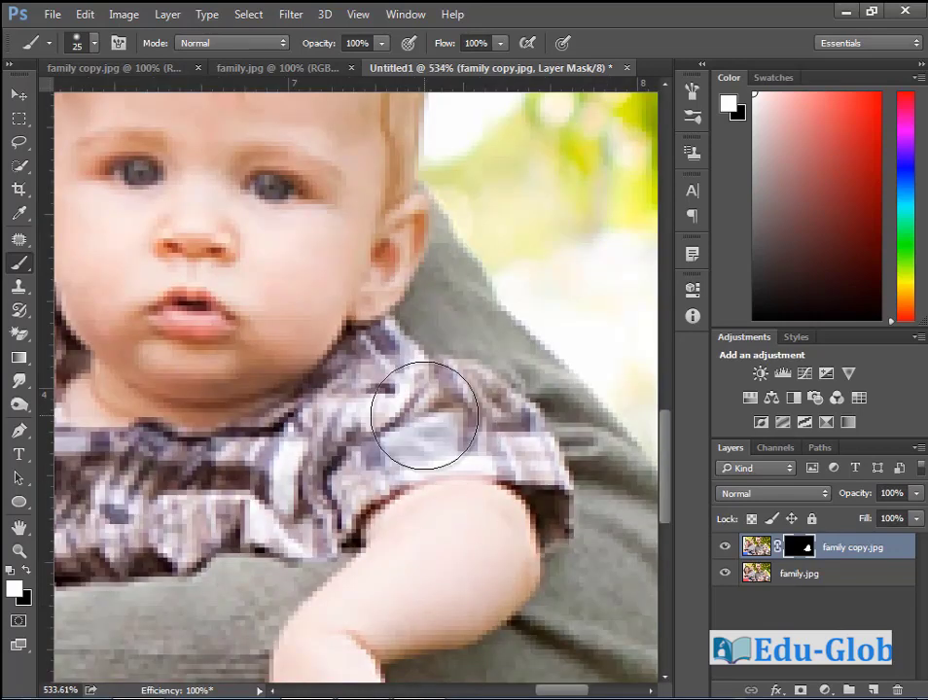
key(bracketleft)
key(bracketleft)
key(bracketleft)
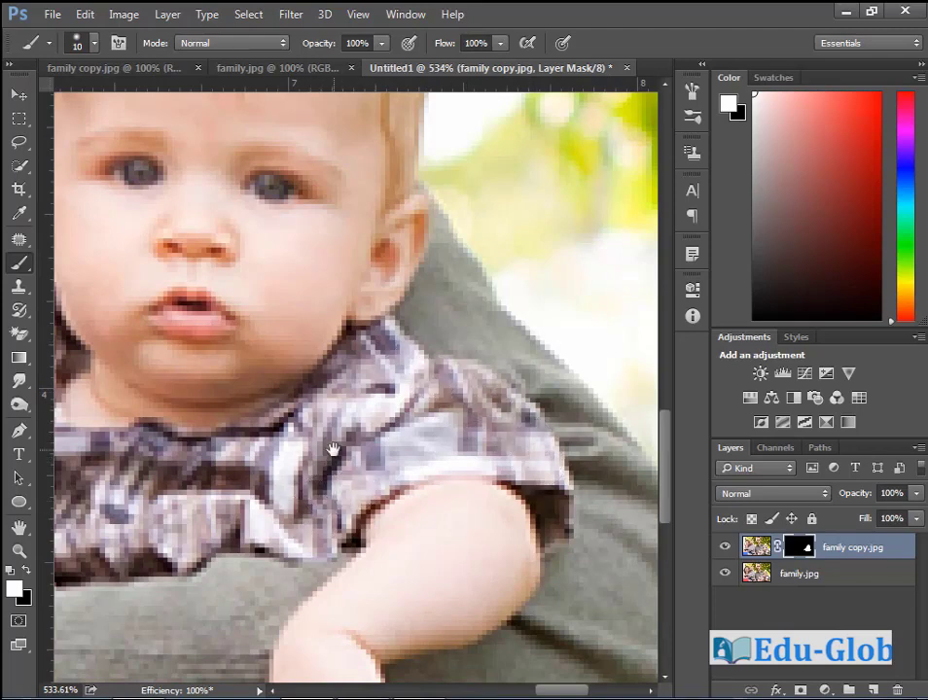
drag(333, 449, 616, 561)
mouse_move(332, 474)
mouse_down()
mouse_move(442, 450)
mouse_move(271, 454)
mouse_move(373, 468)
mouse_up()
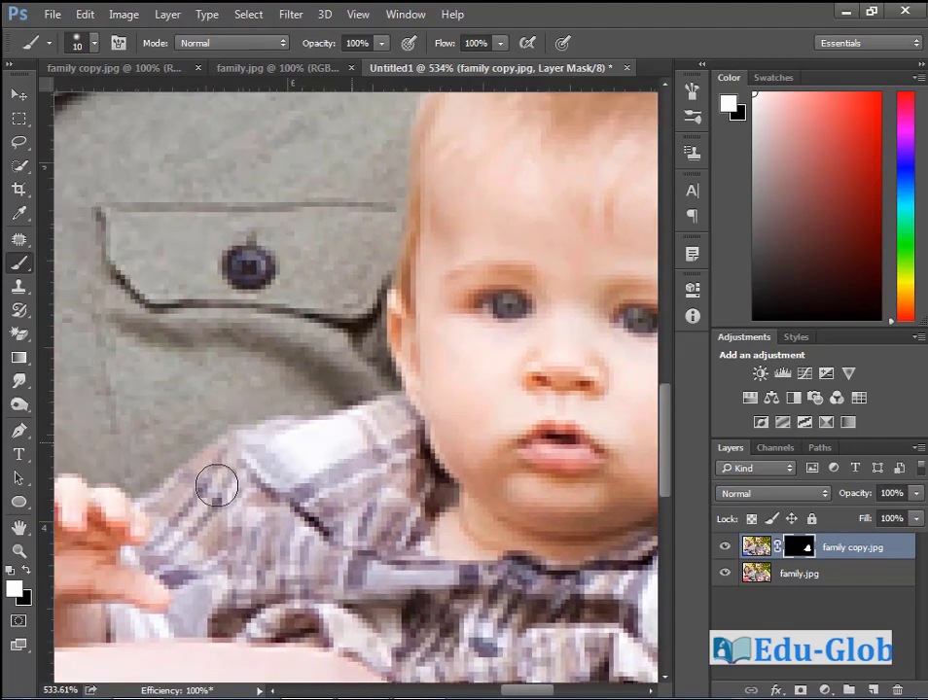
key(ctrl+0)
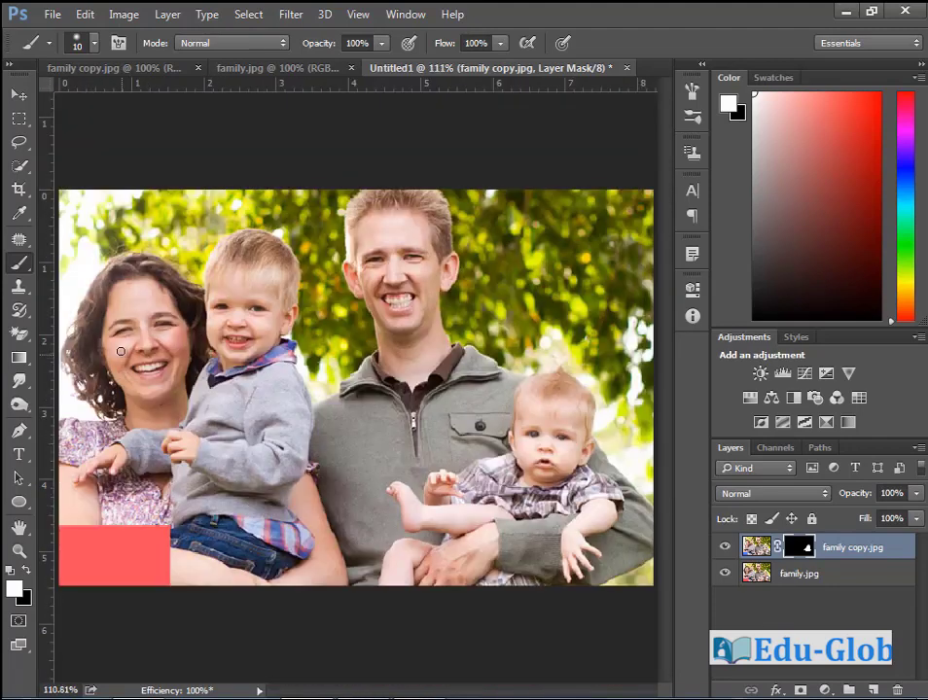
- Toggle the visibility of the family copy.jpg and family.jpg layers to compare the baby's face before and after masking
click(725, 548)
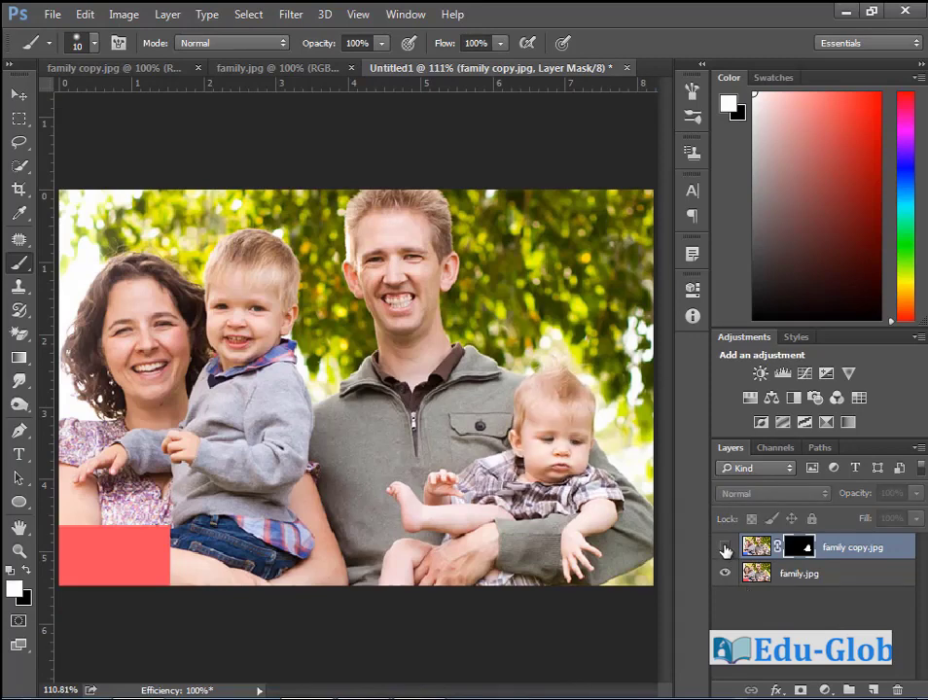
click(724, 547)
click(724, 547)
click(725, 548)
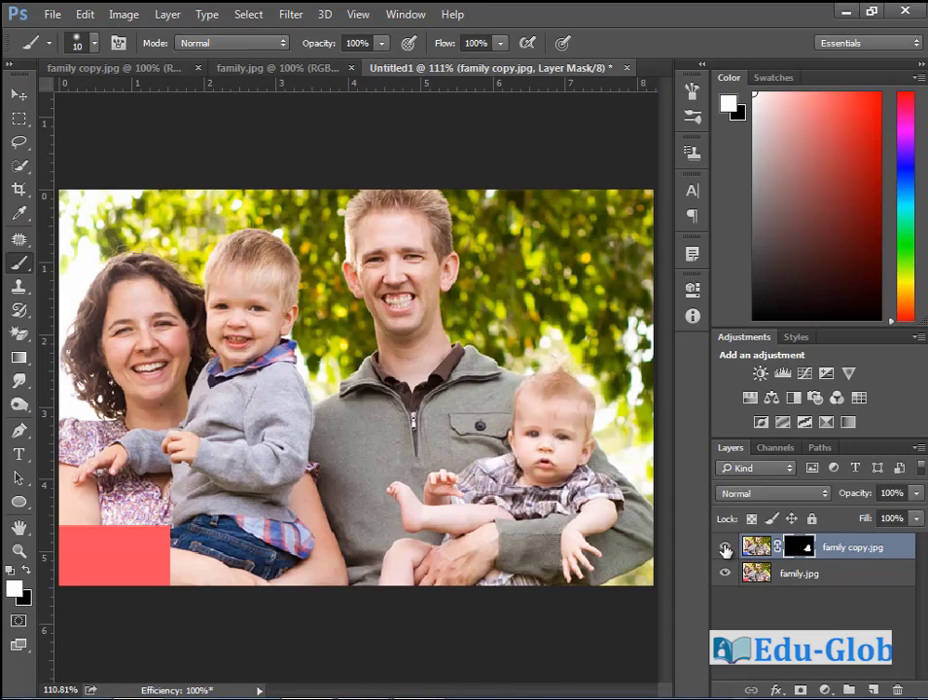
click(725, 548)
click(724, 548)
click(724, 575)
click(725, 575)
- Temporarily disable the family copy.jpg layer mask and toggle that layer's visibility to compare the two full photos
right_click(794, 551)
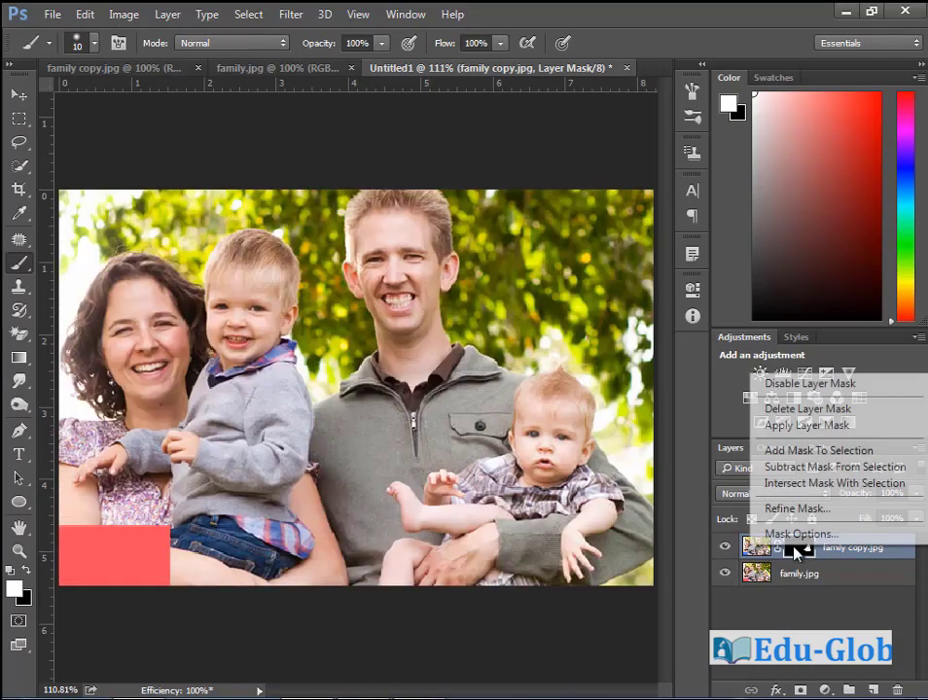
click(789, 384)
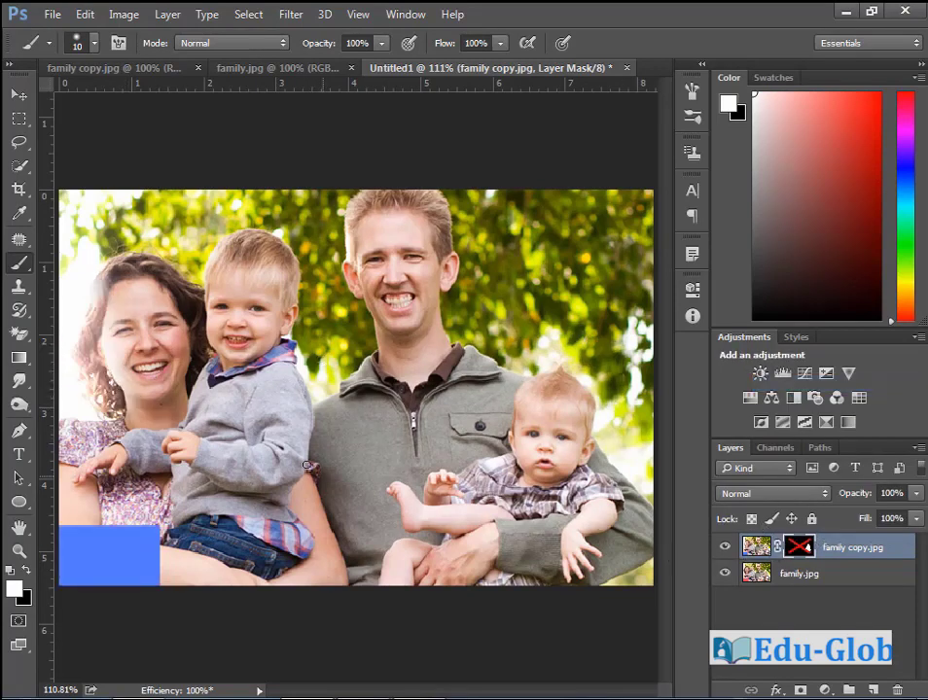
click(723, 550)
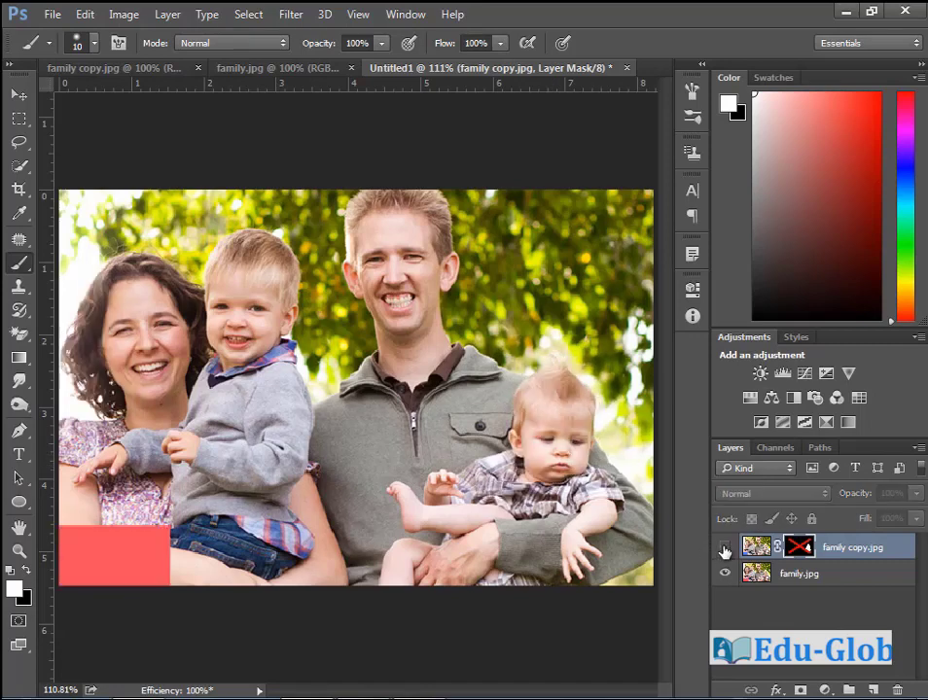
click(724, 551)
click(723, 550)
click(725, 551)
right_click(797, 549)
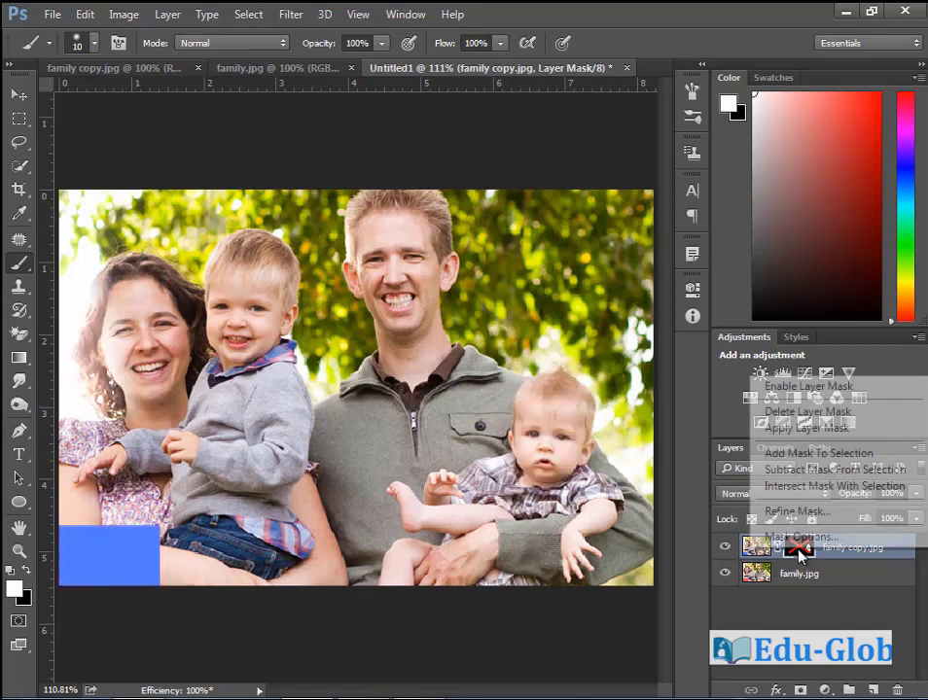
click(812, 389)
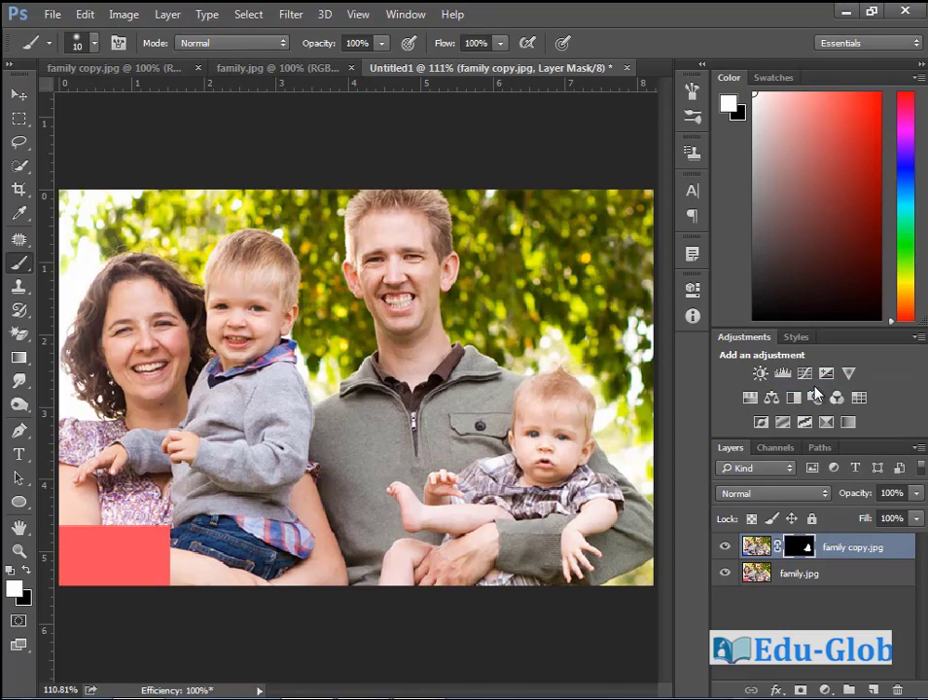
- Flatten the masked family composite into a single background layer
click(918, 449)
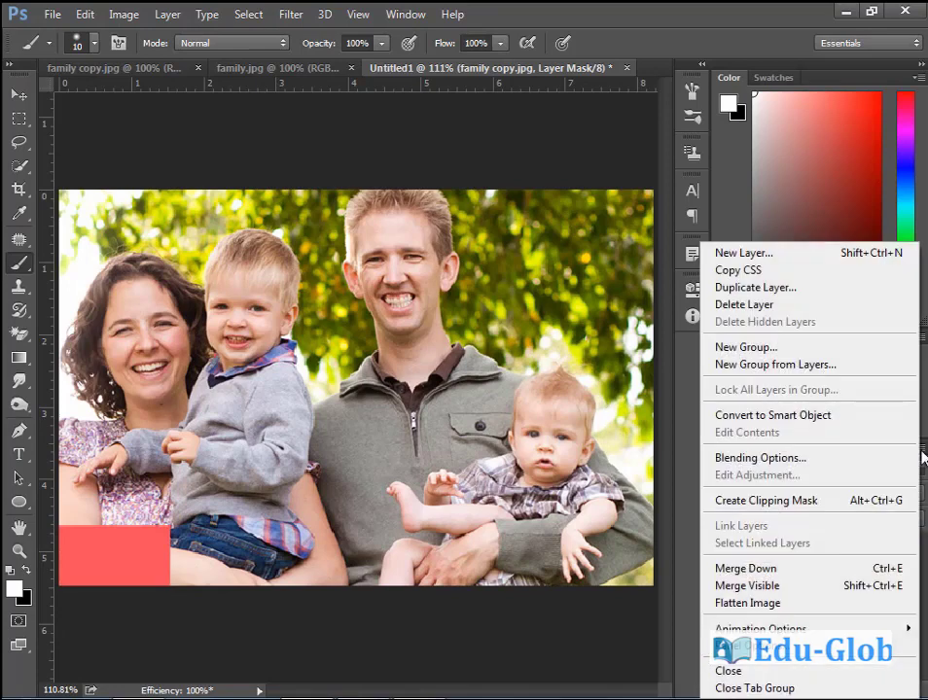
click(781, 604)
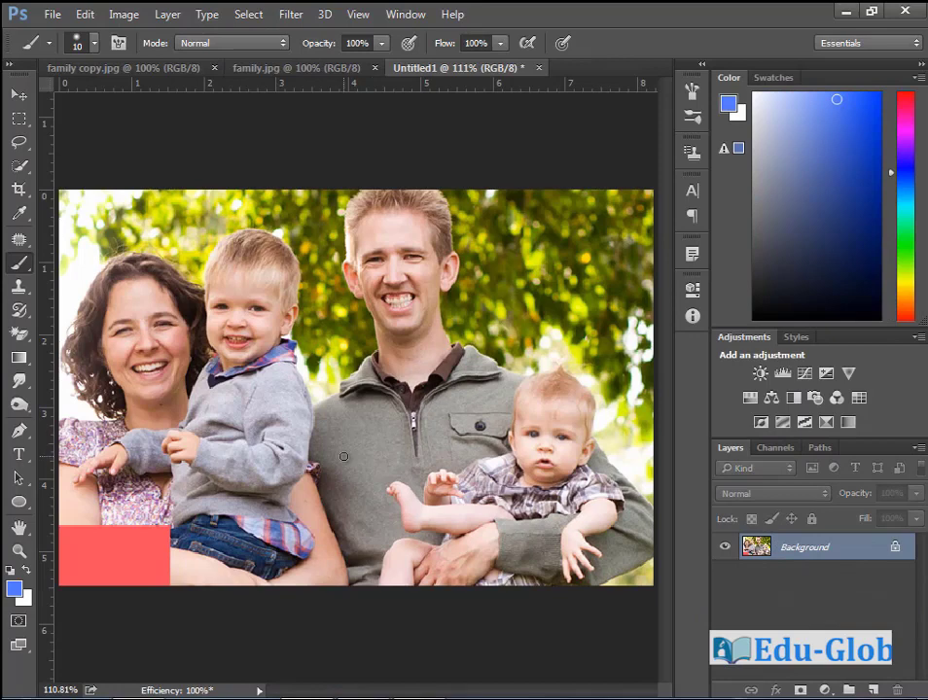